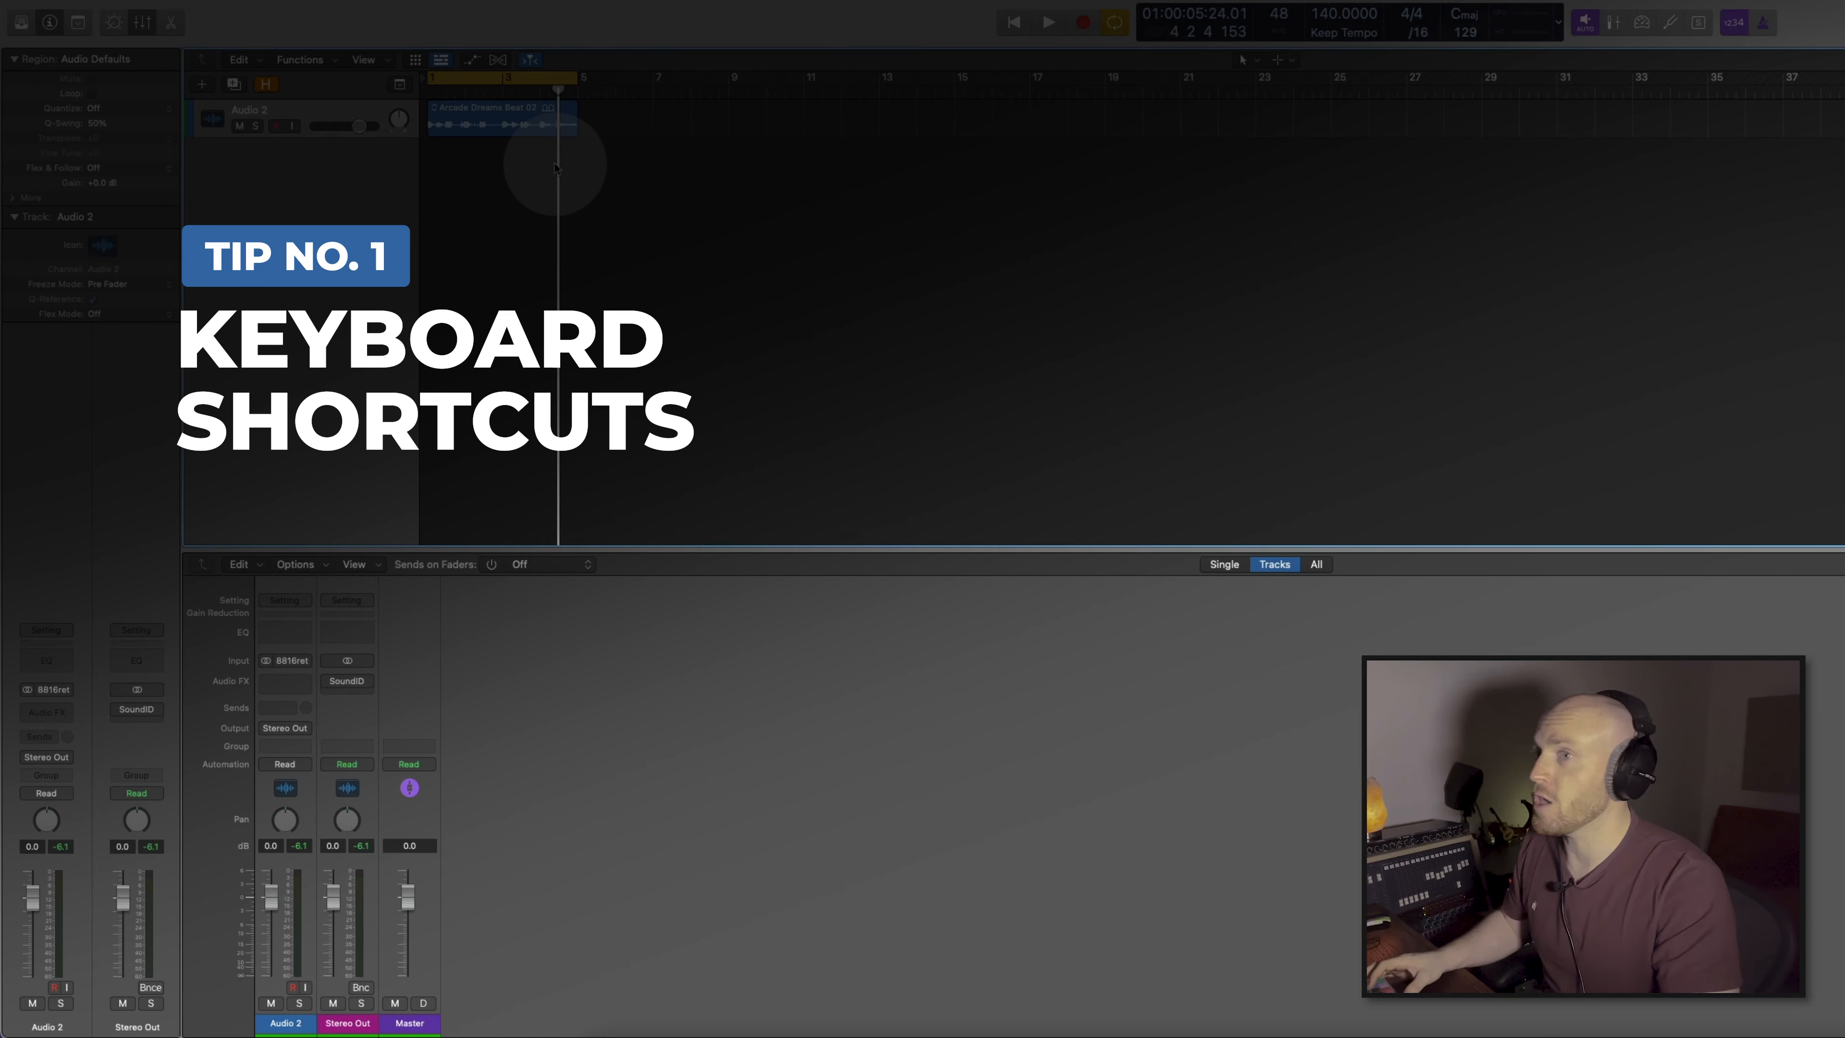
Stop playback, add a Channel EQ to the Audio 2 channel strip, and remove it again.
key("space")
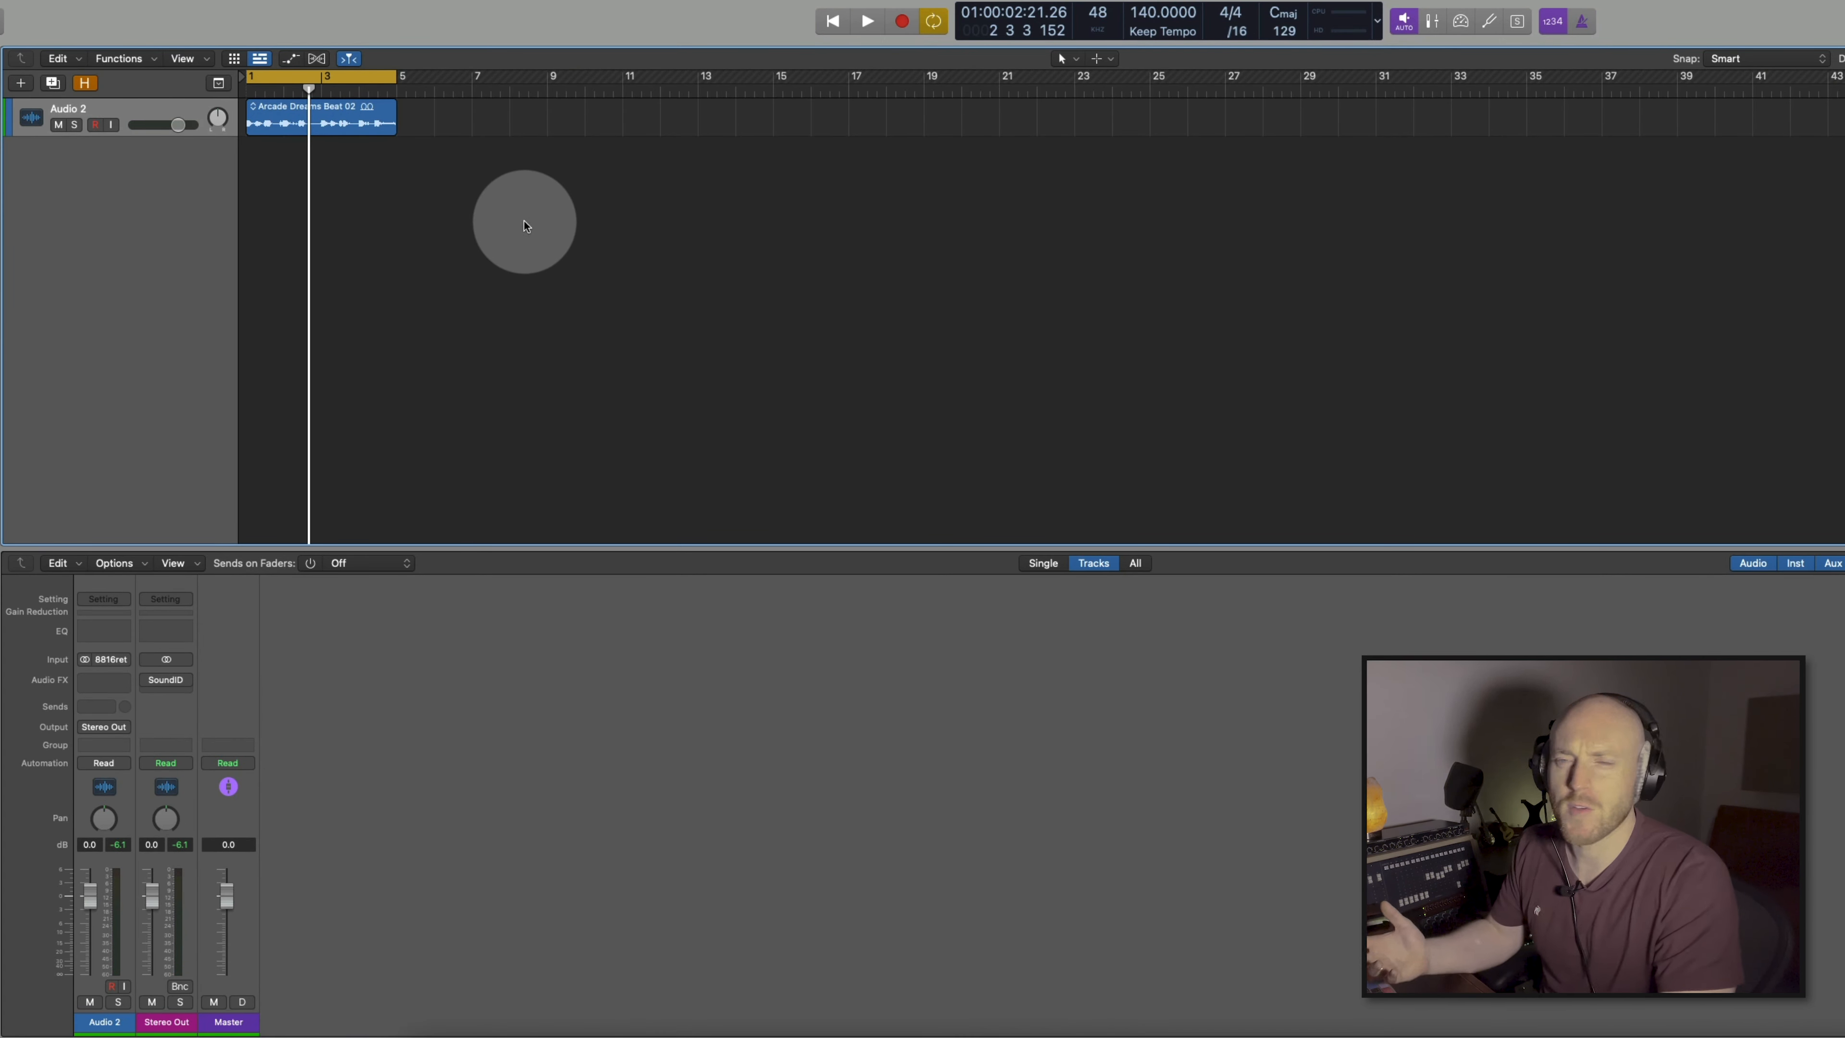
double_click(102, 632)
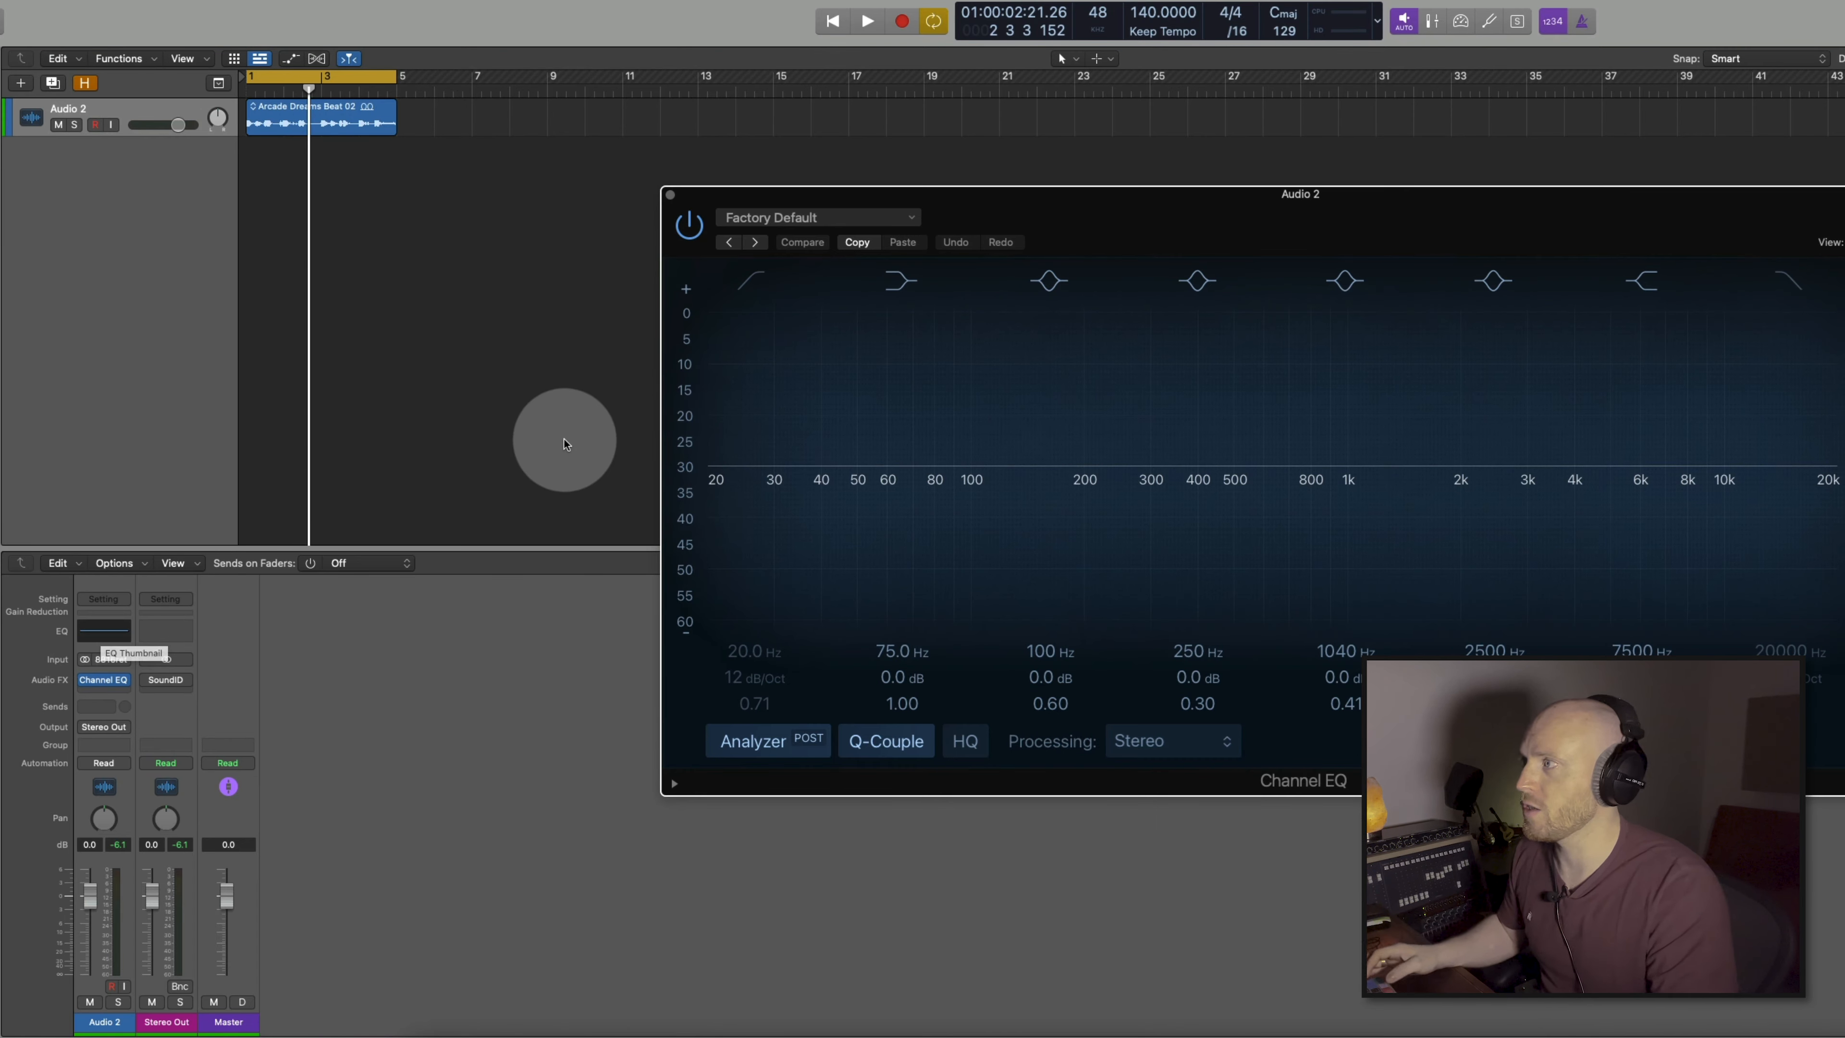
left_click(127, 680)
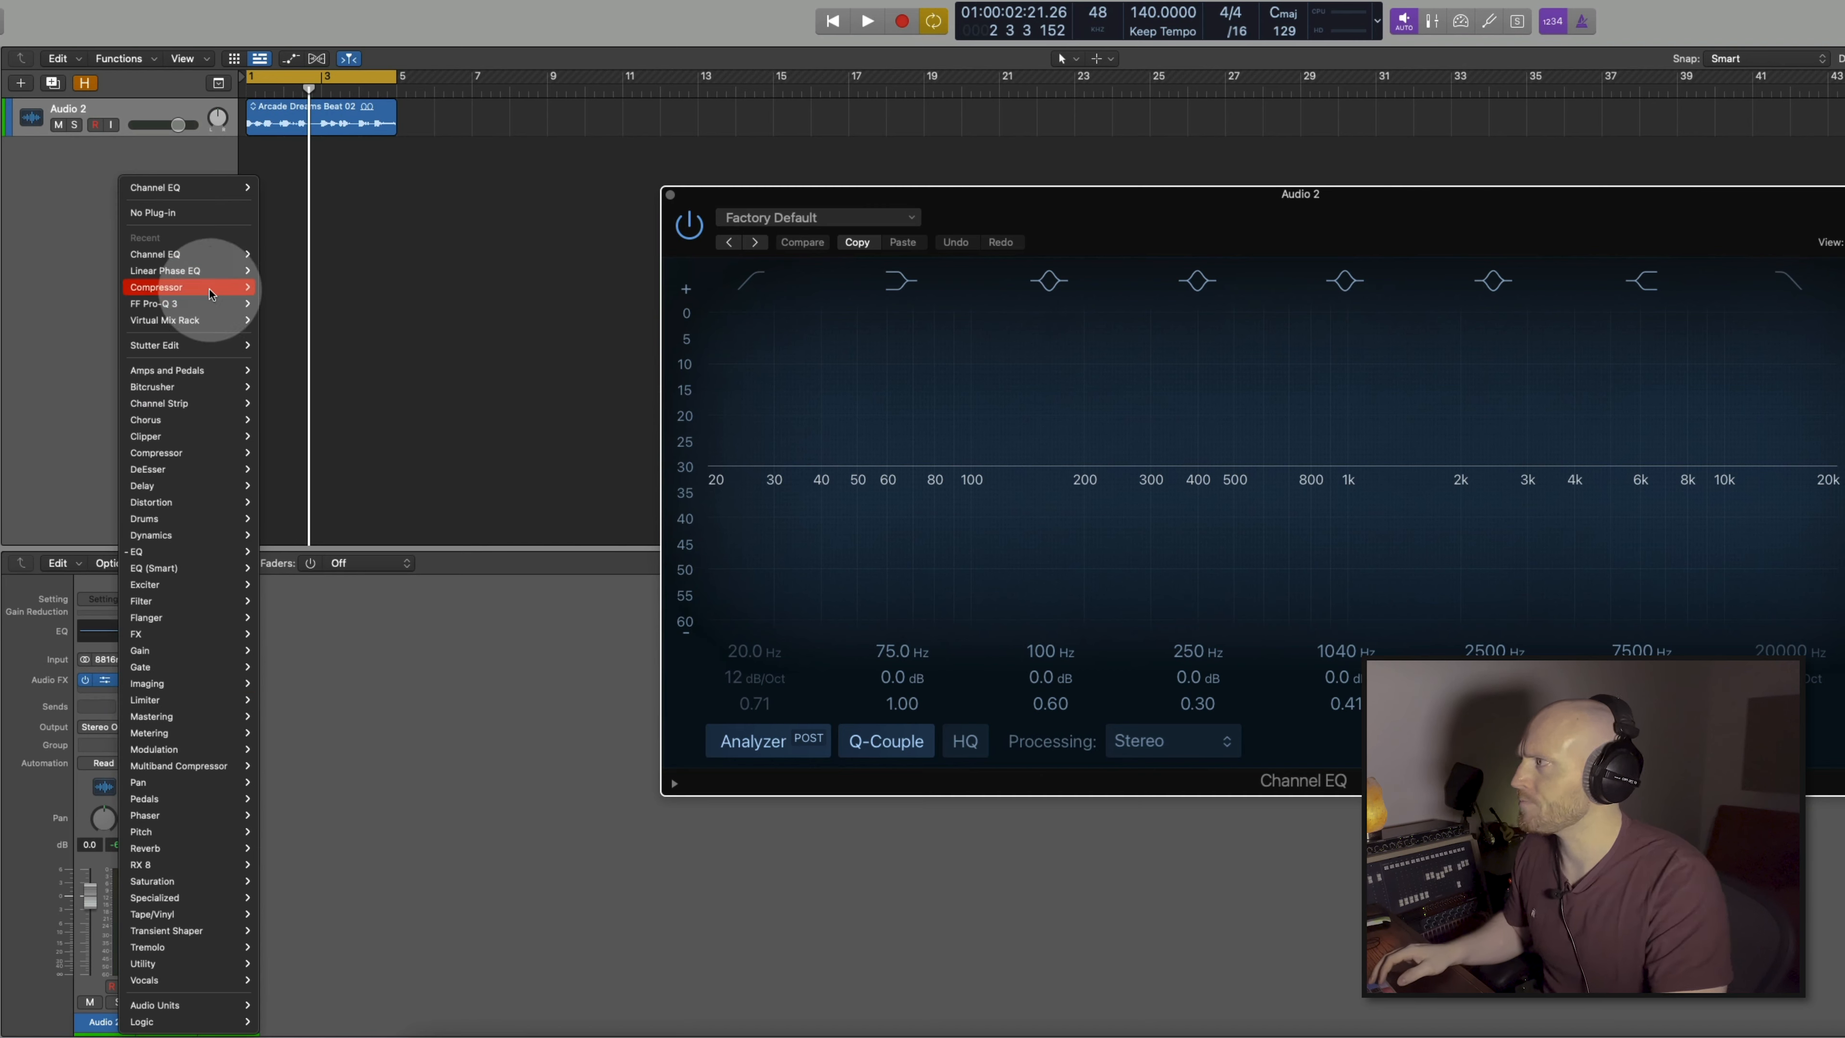
left_click(155, 213)
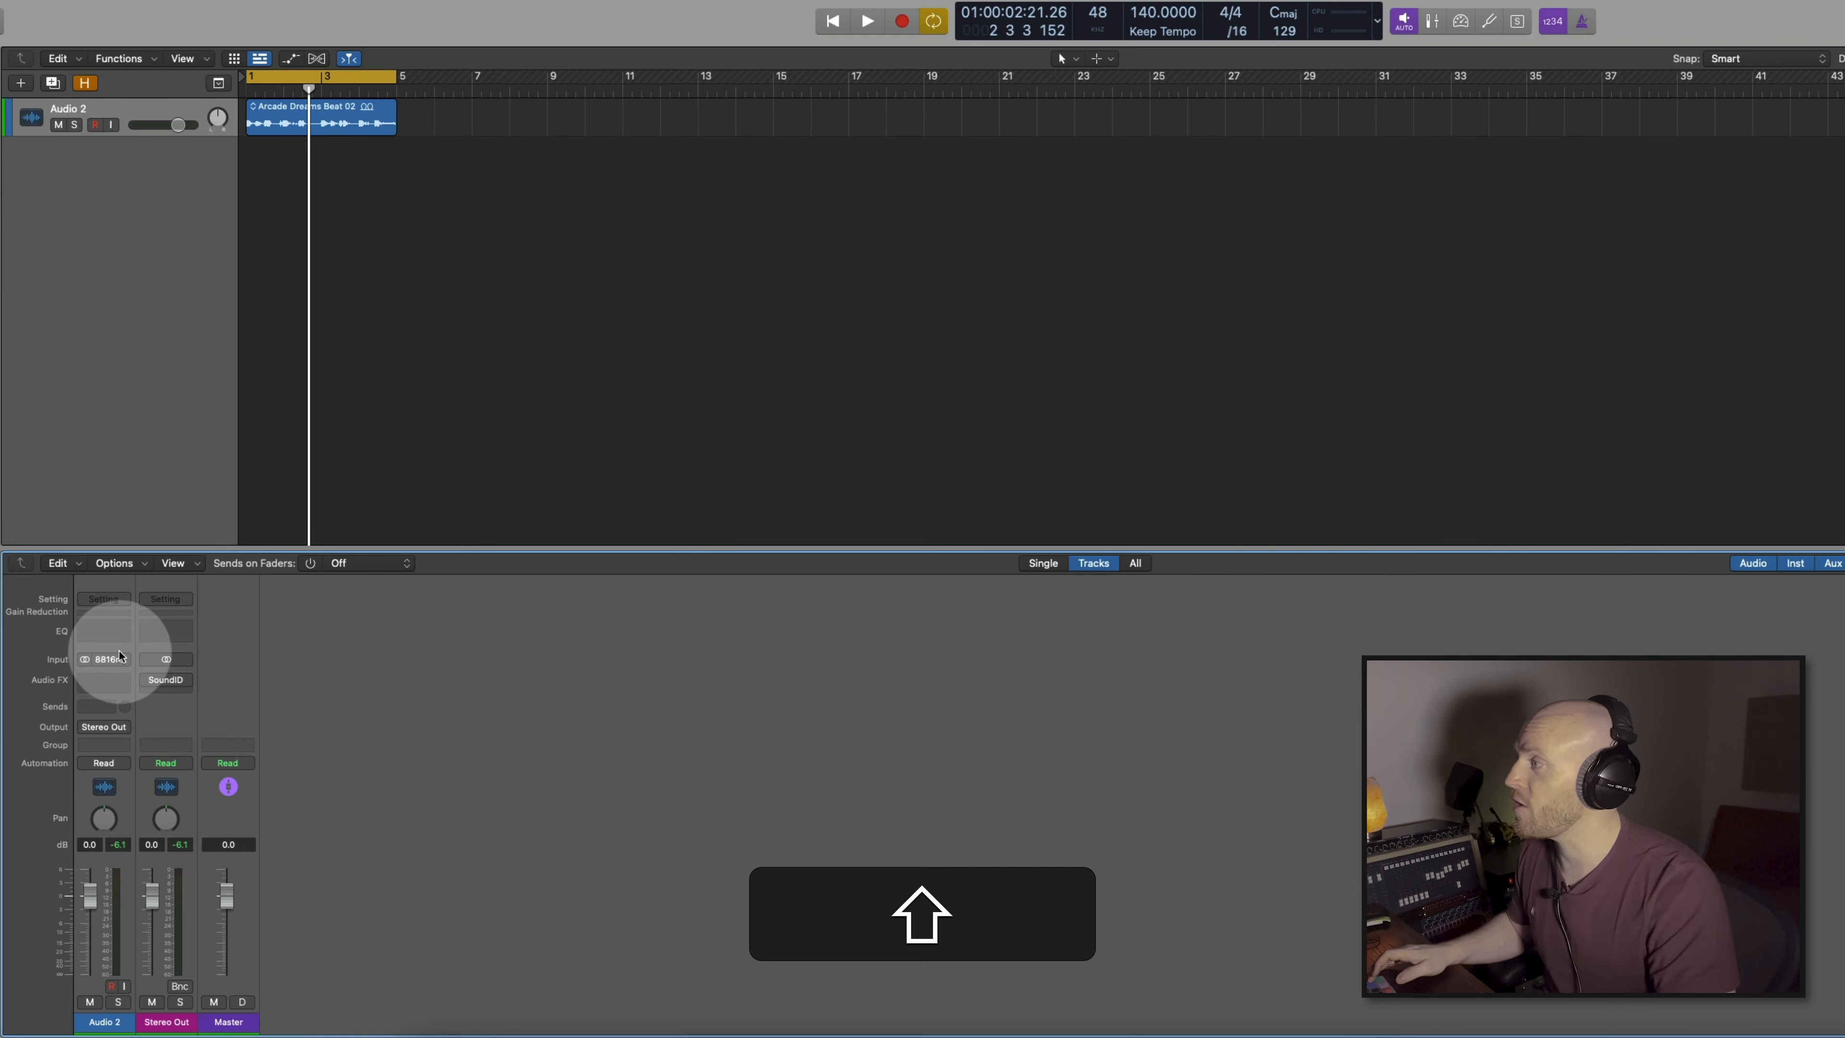
Add a Linear Phase EQ to the Audio 2 channel strip, close its window, and remove it again.
left_click(117, 631, "shift")
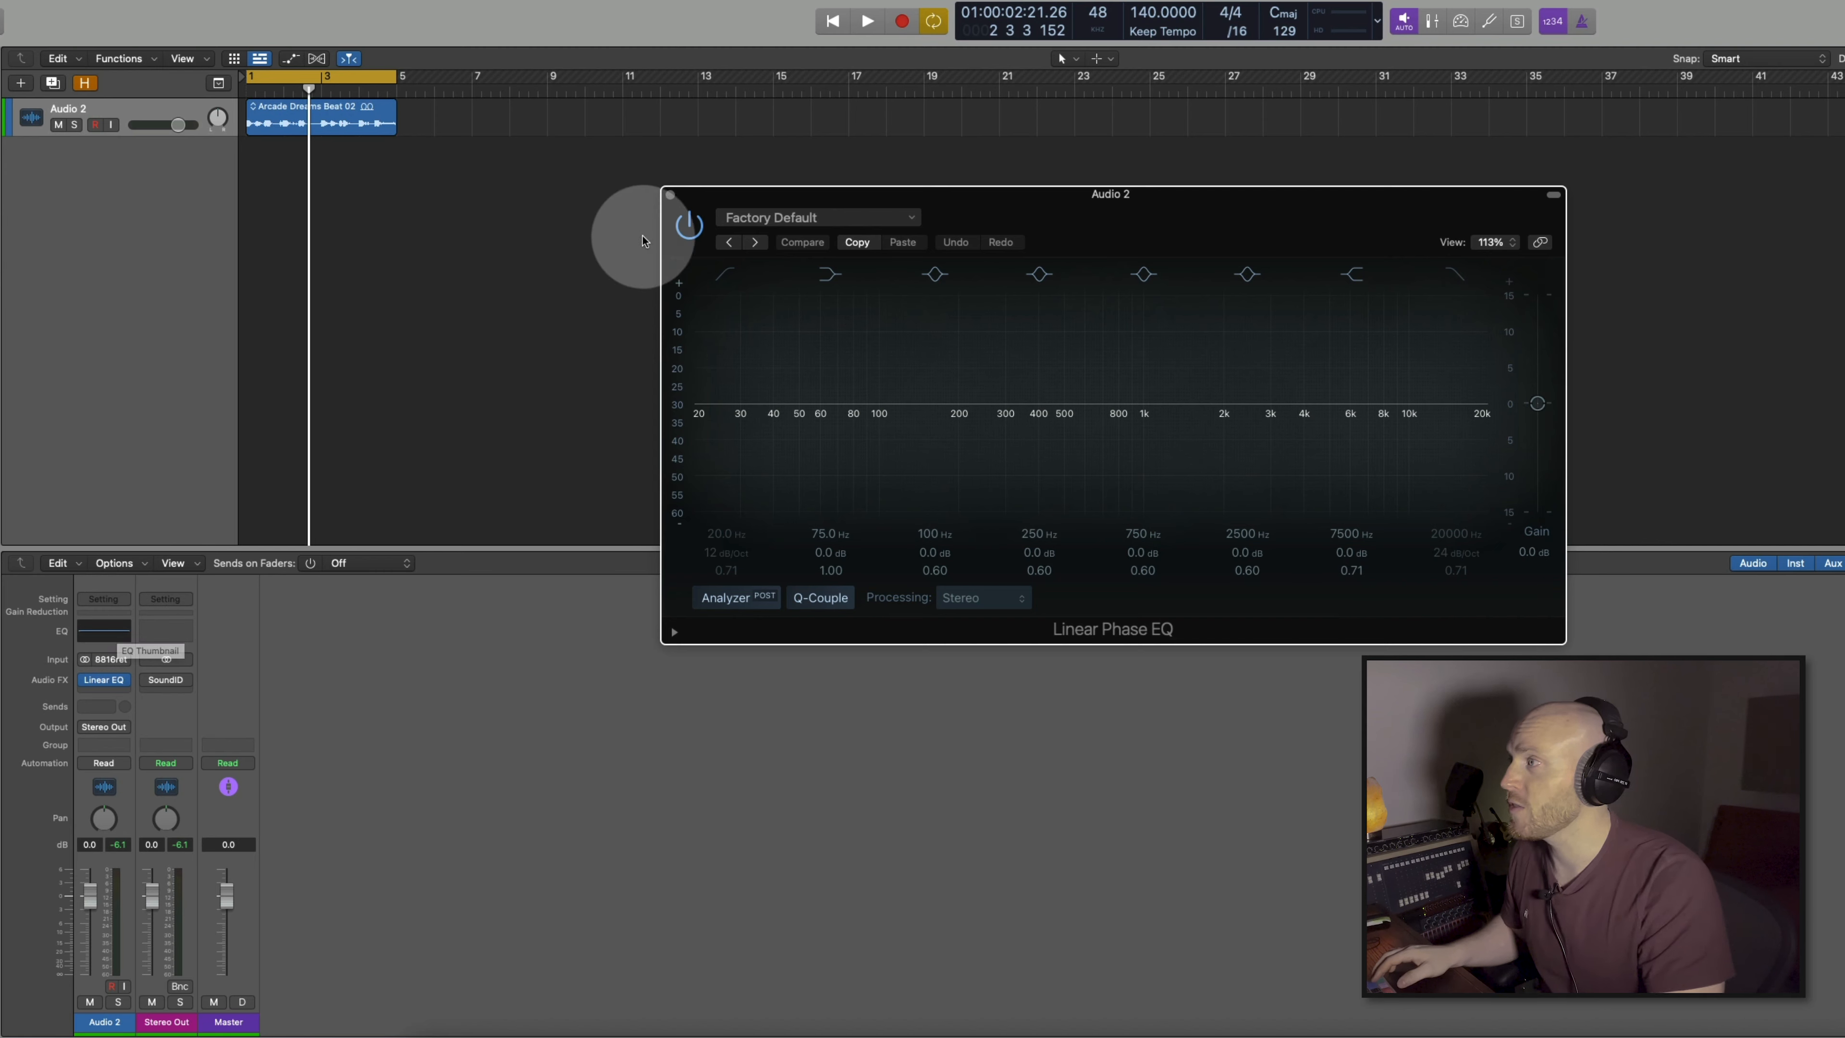
left_click(670, 194)
left_click(121, 681)
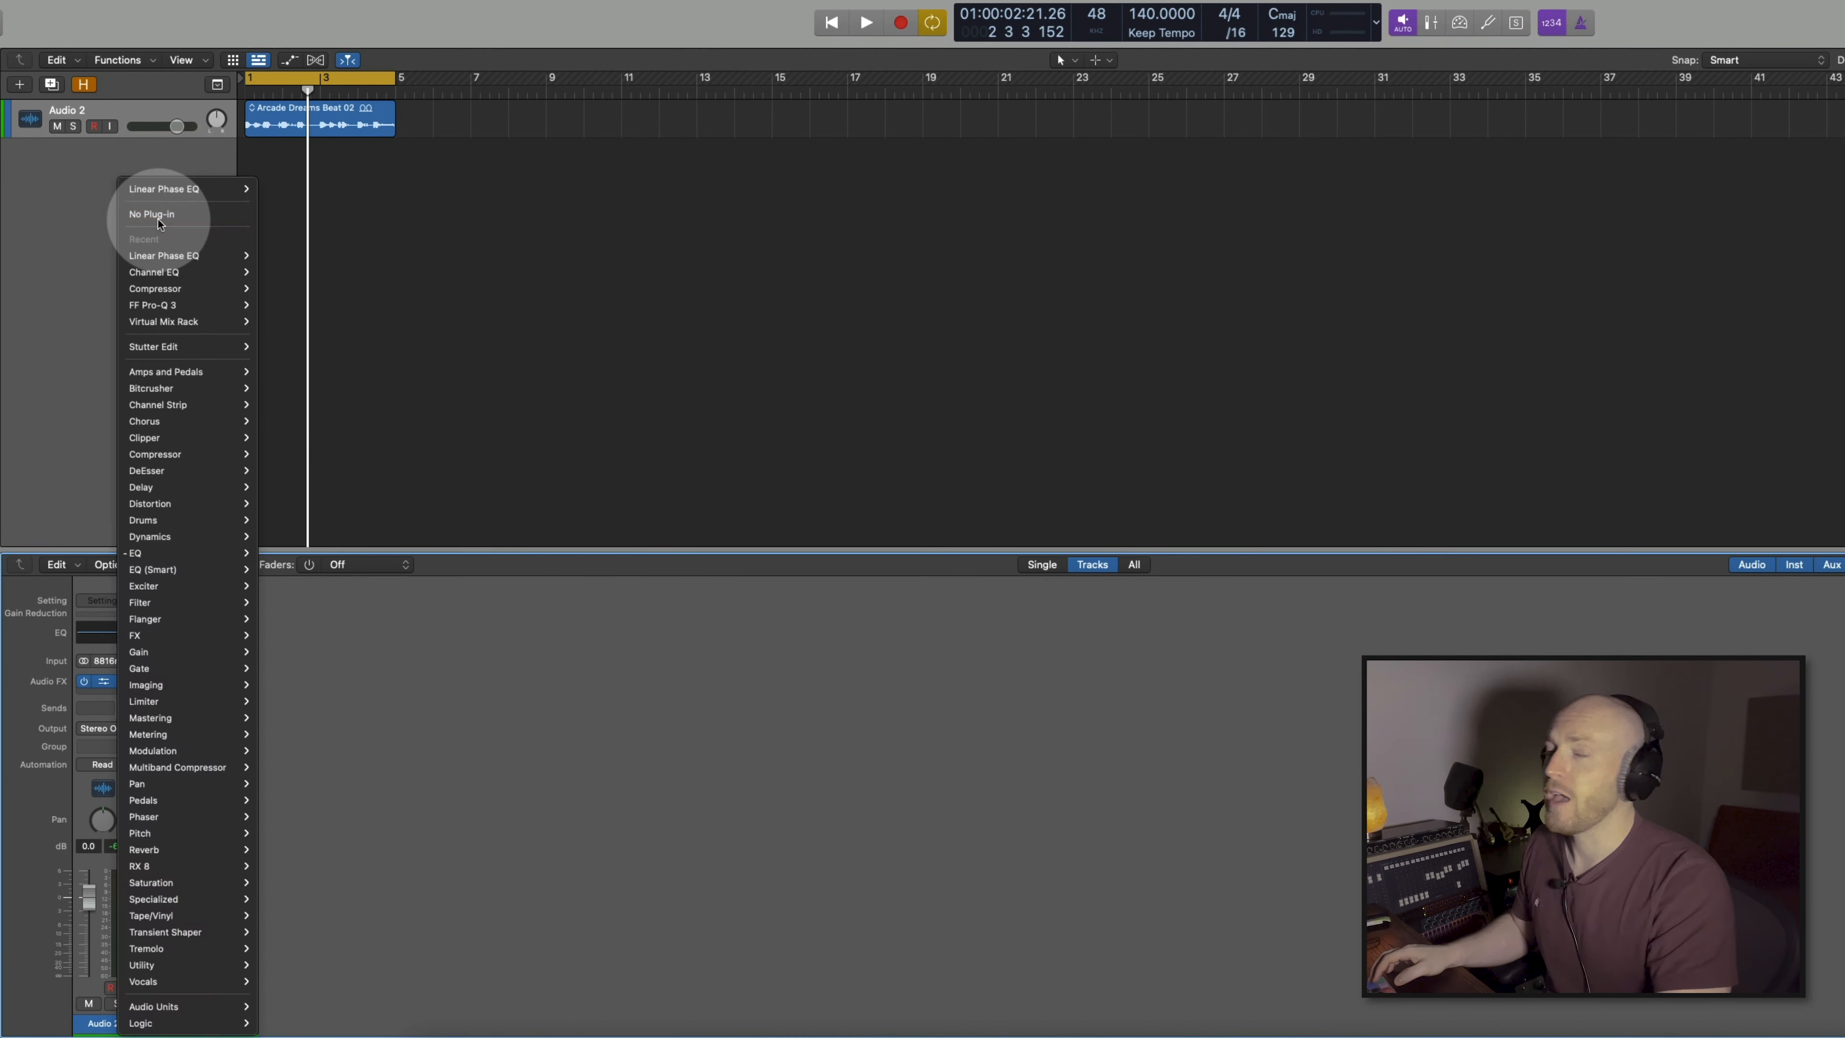
left_click(169, 210)
Load three Compressor plug-ins into the Audio 2 channel's effect slots and close the plug-in window.
left_click(95, 689)
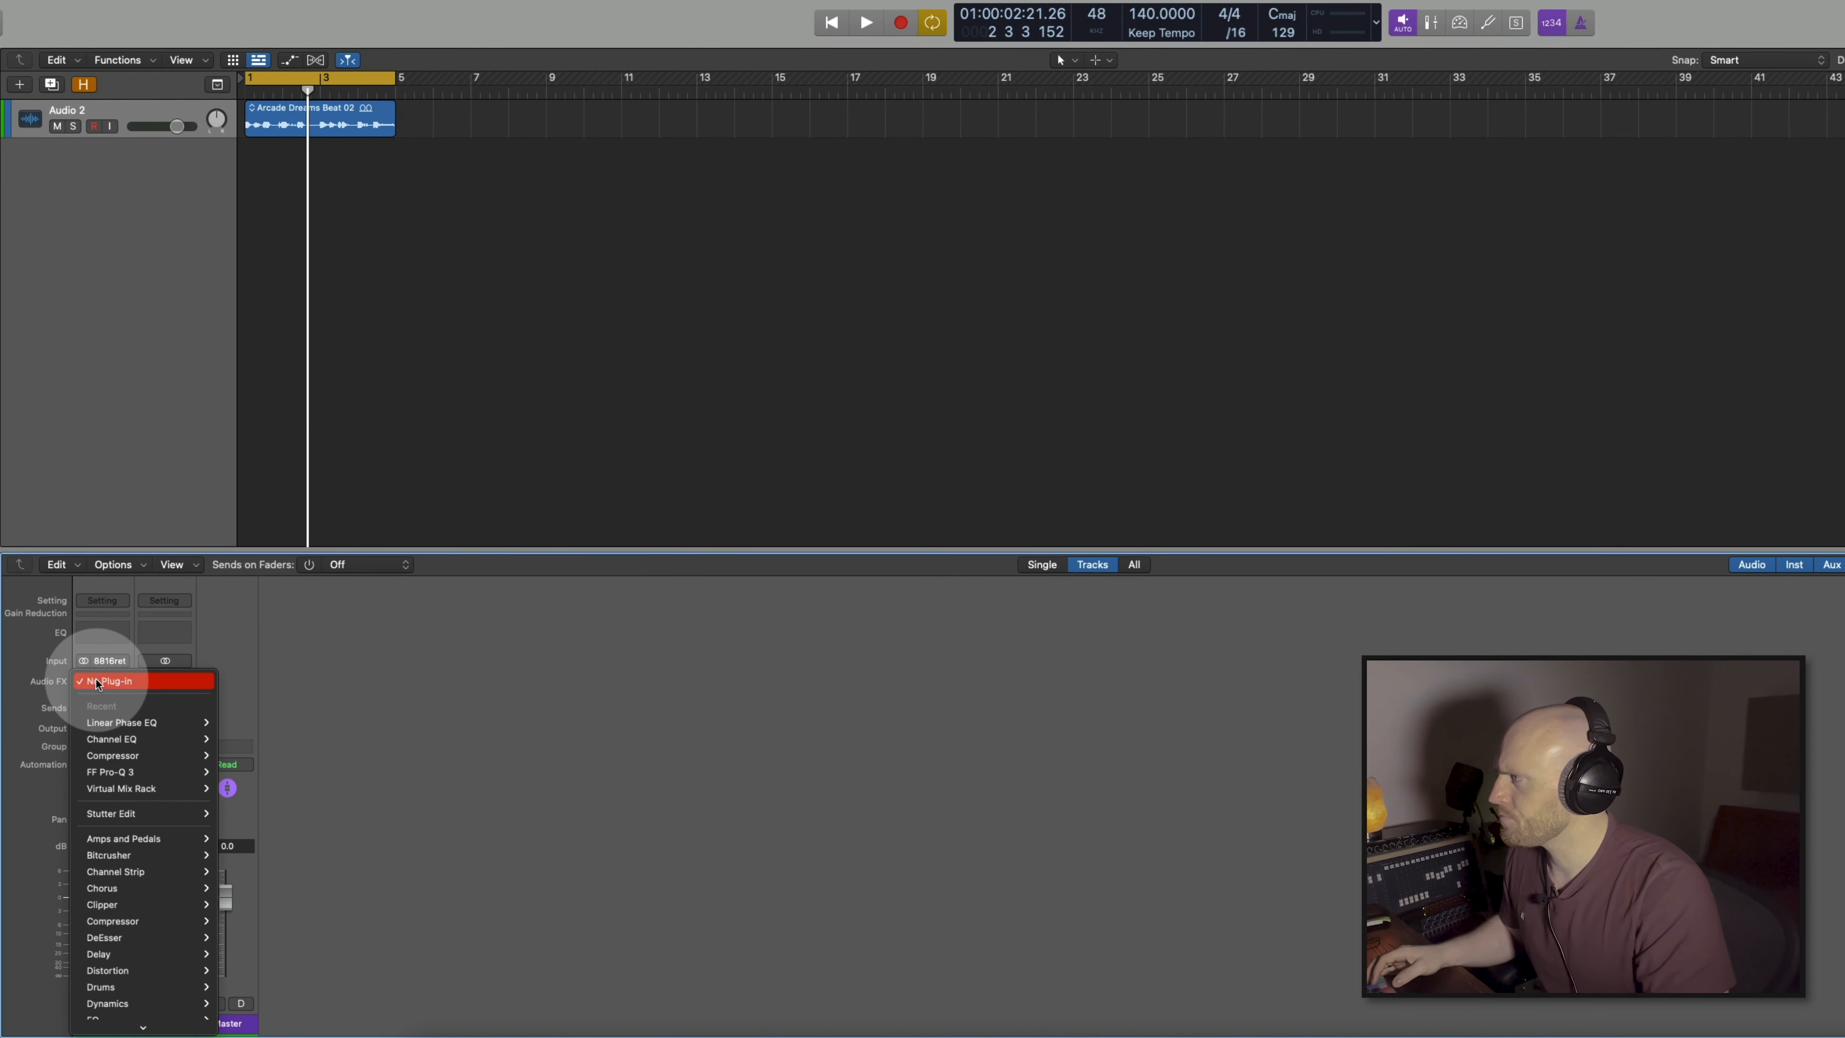
mouse_move(174, 756)
left_click(231, 756)
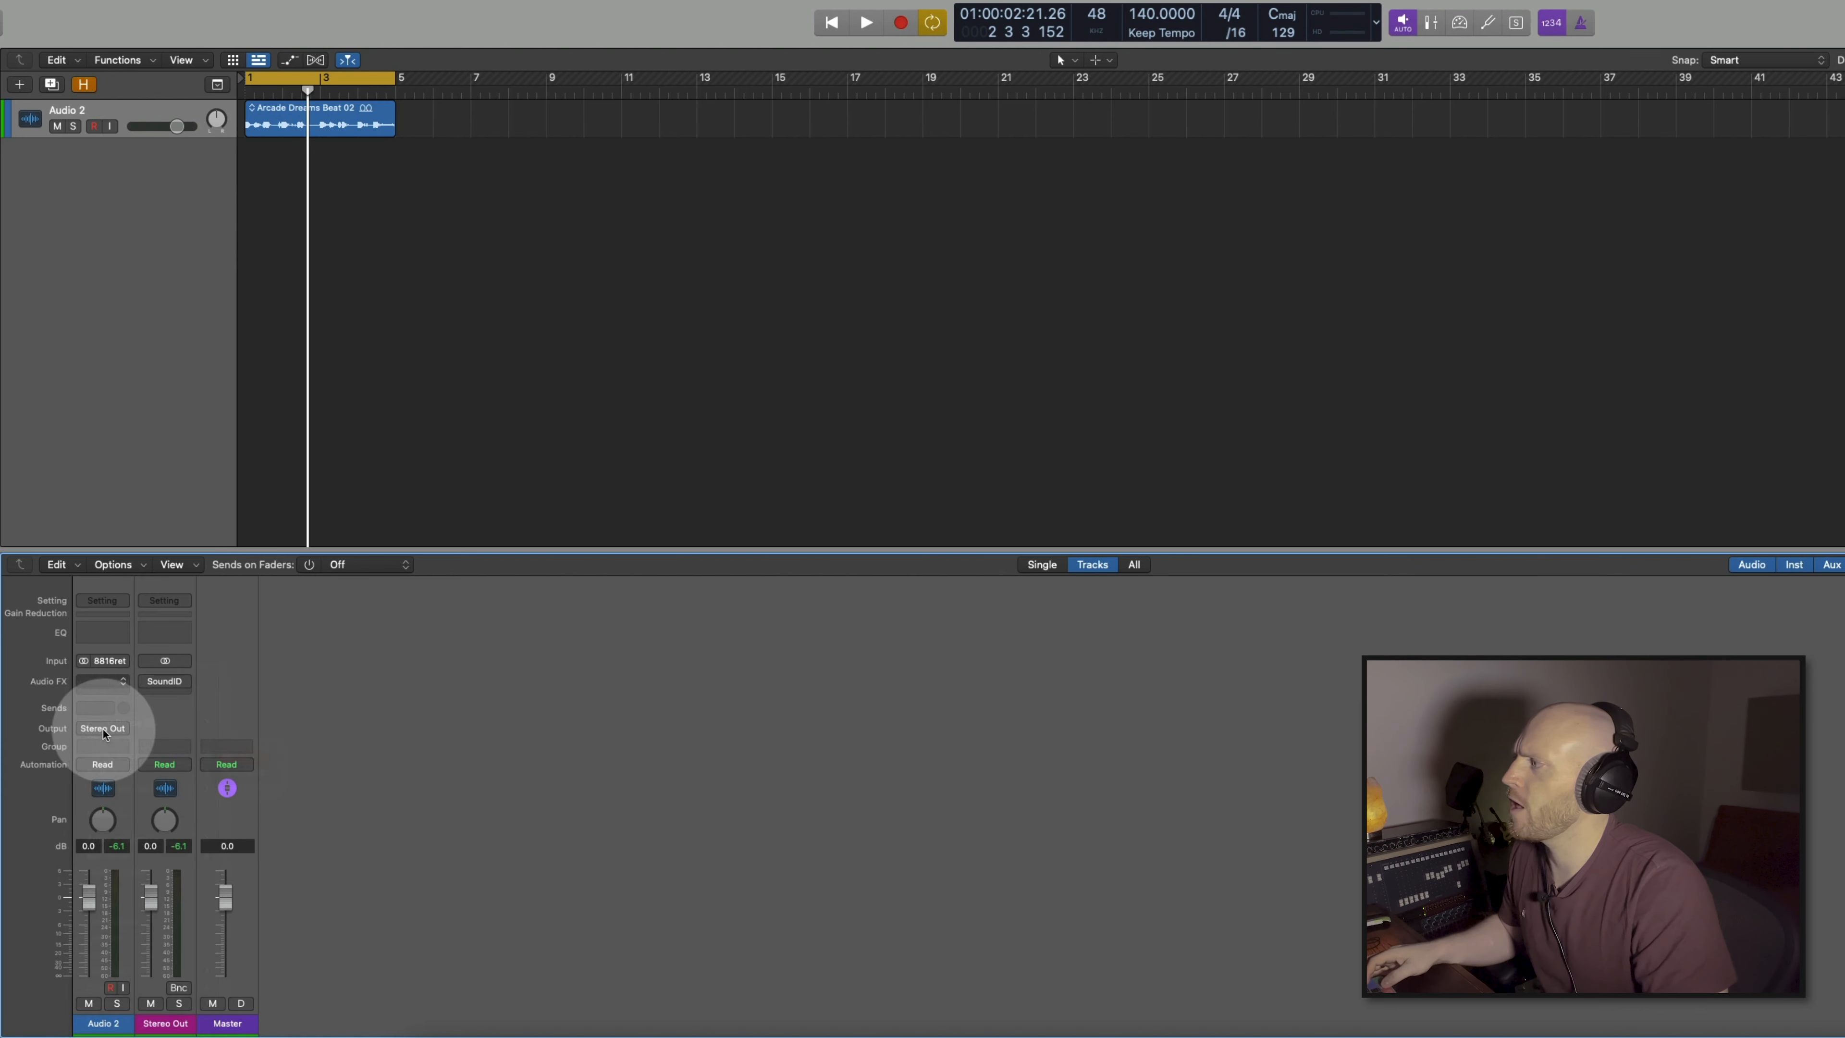
left_click_drag(105, 686, 103, 693)
left_click(105, 689)
left_click(286, 651)
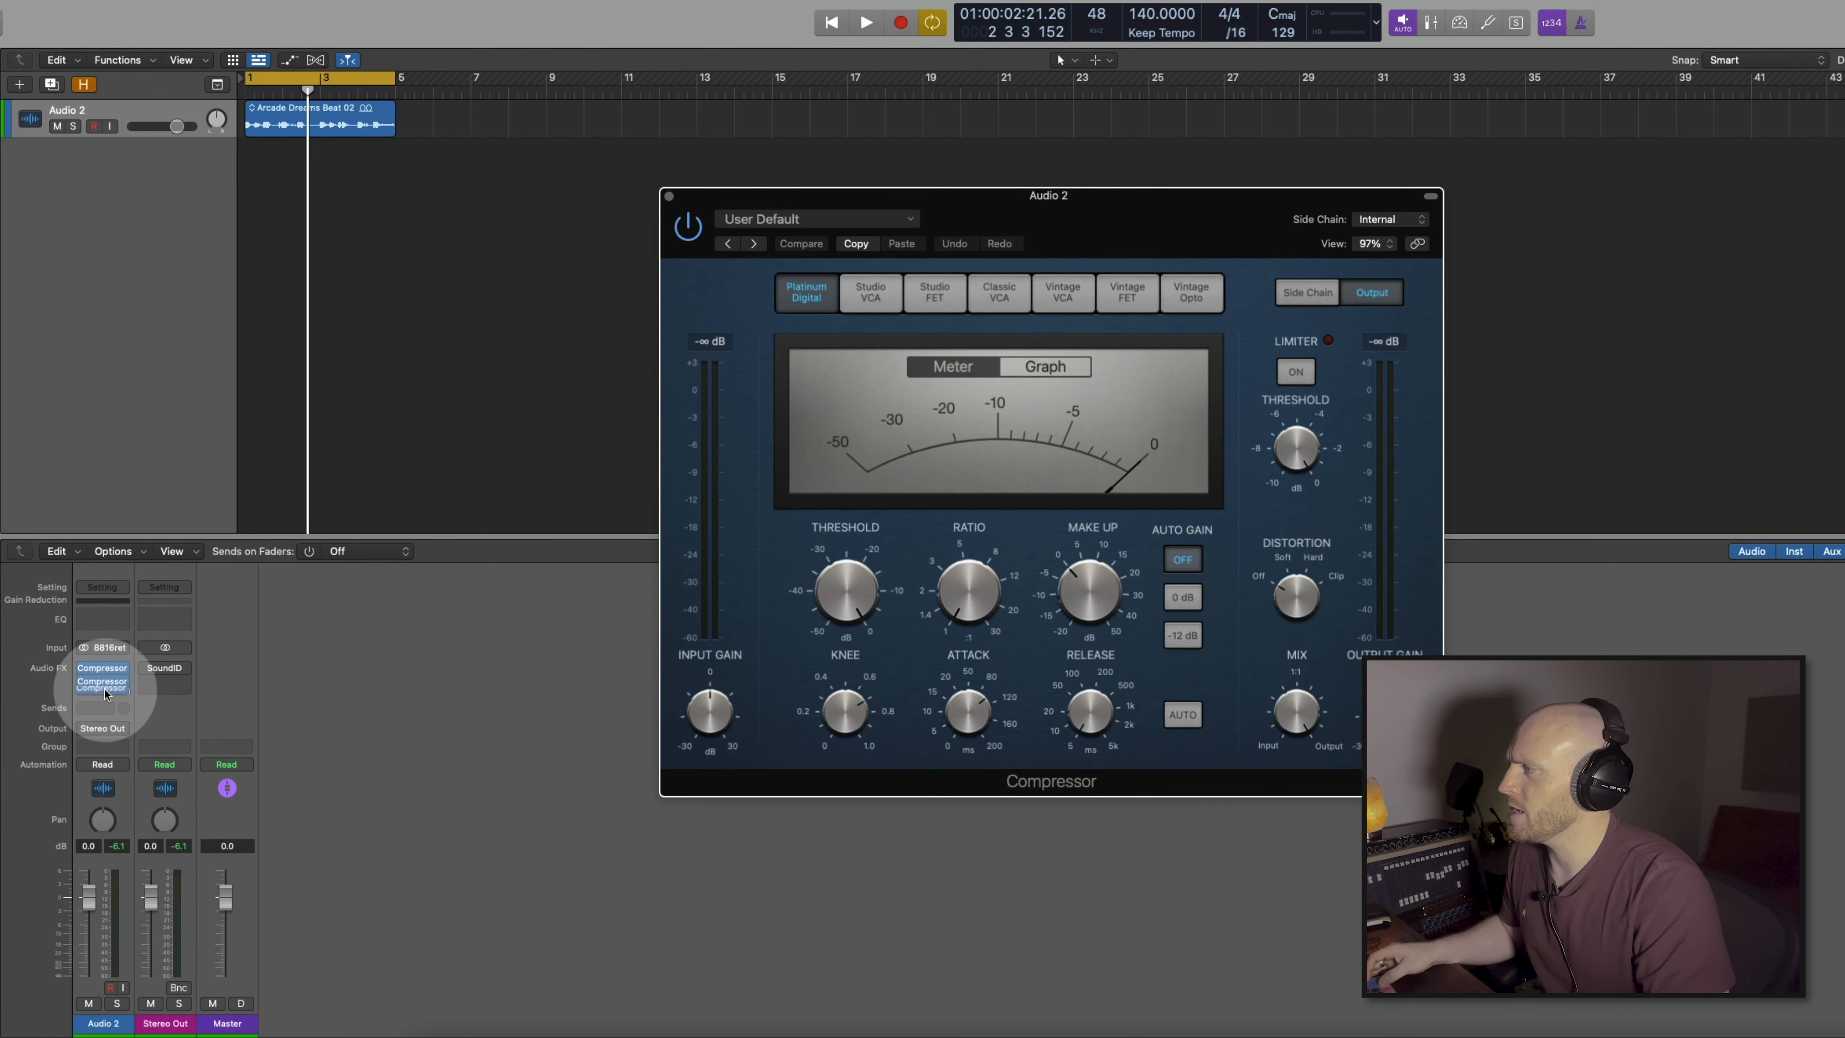
left_click(669, 196)
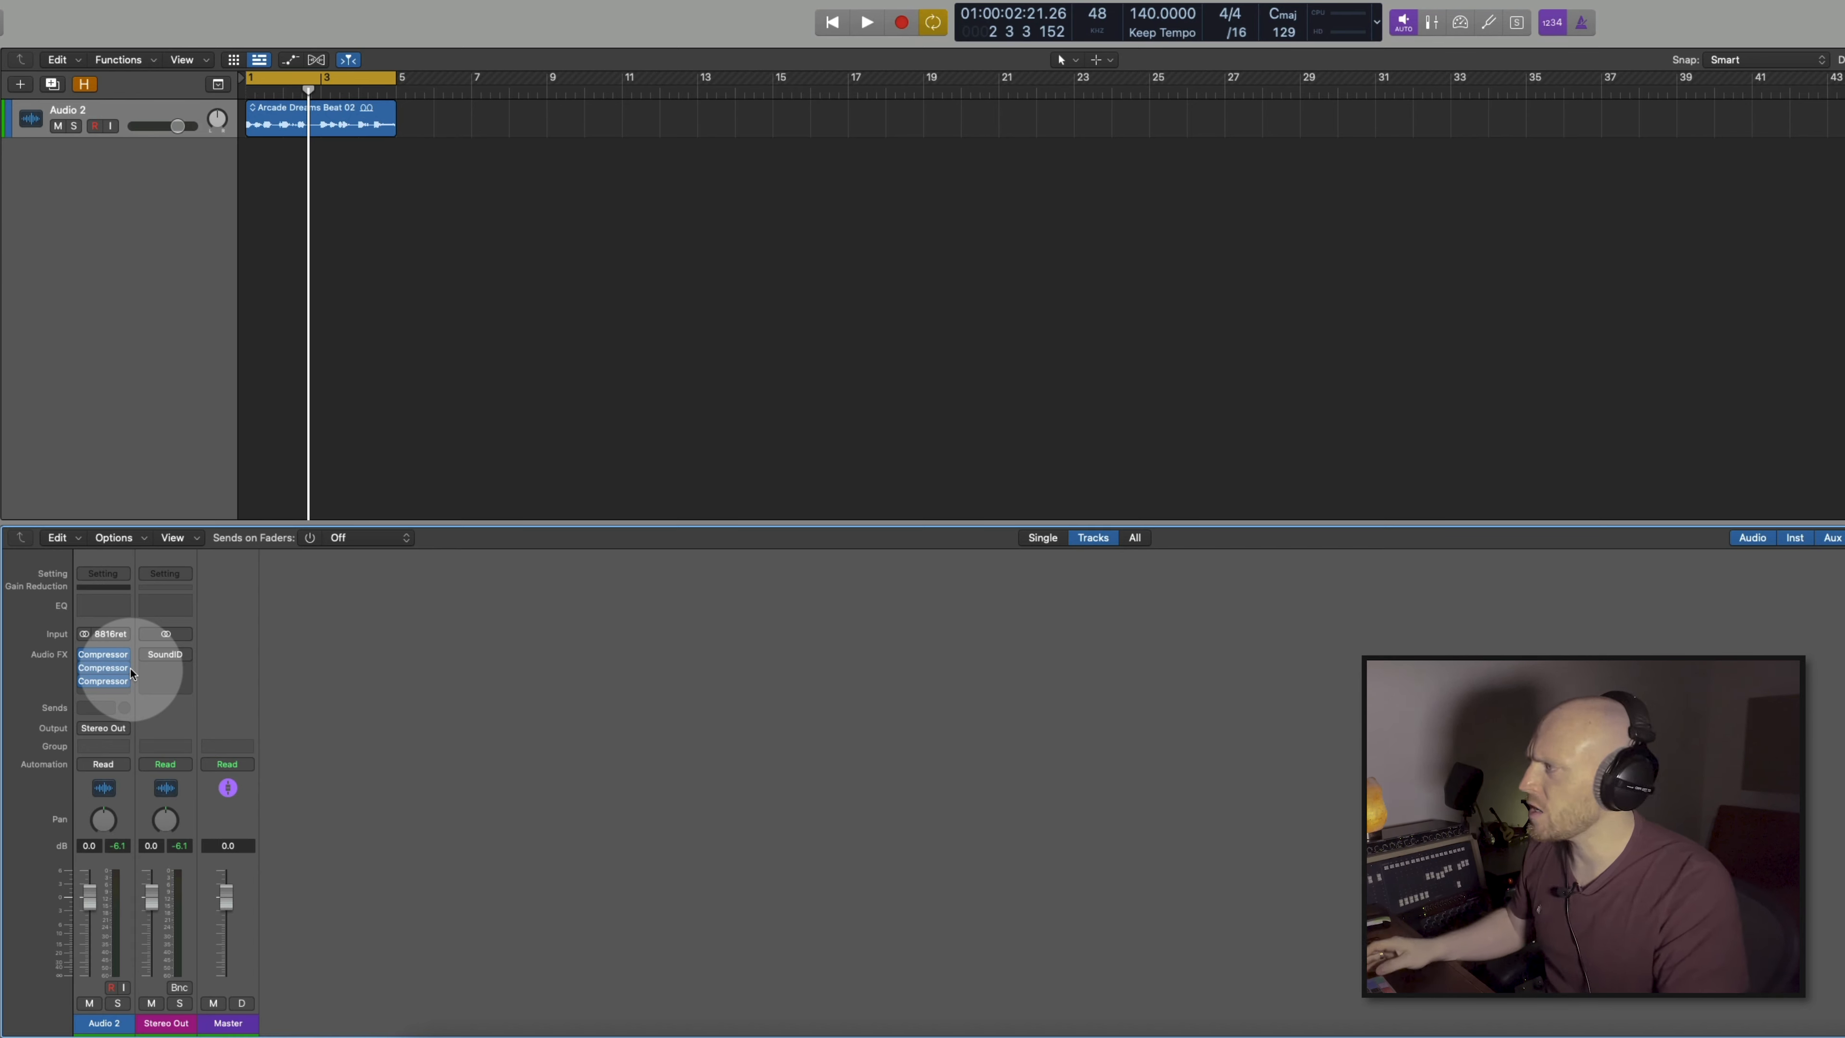
Add a Channel EQ ahead of the three Compressors on Audio 2, and remove it again.
key("alt")
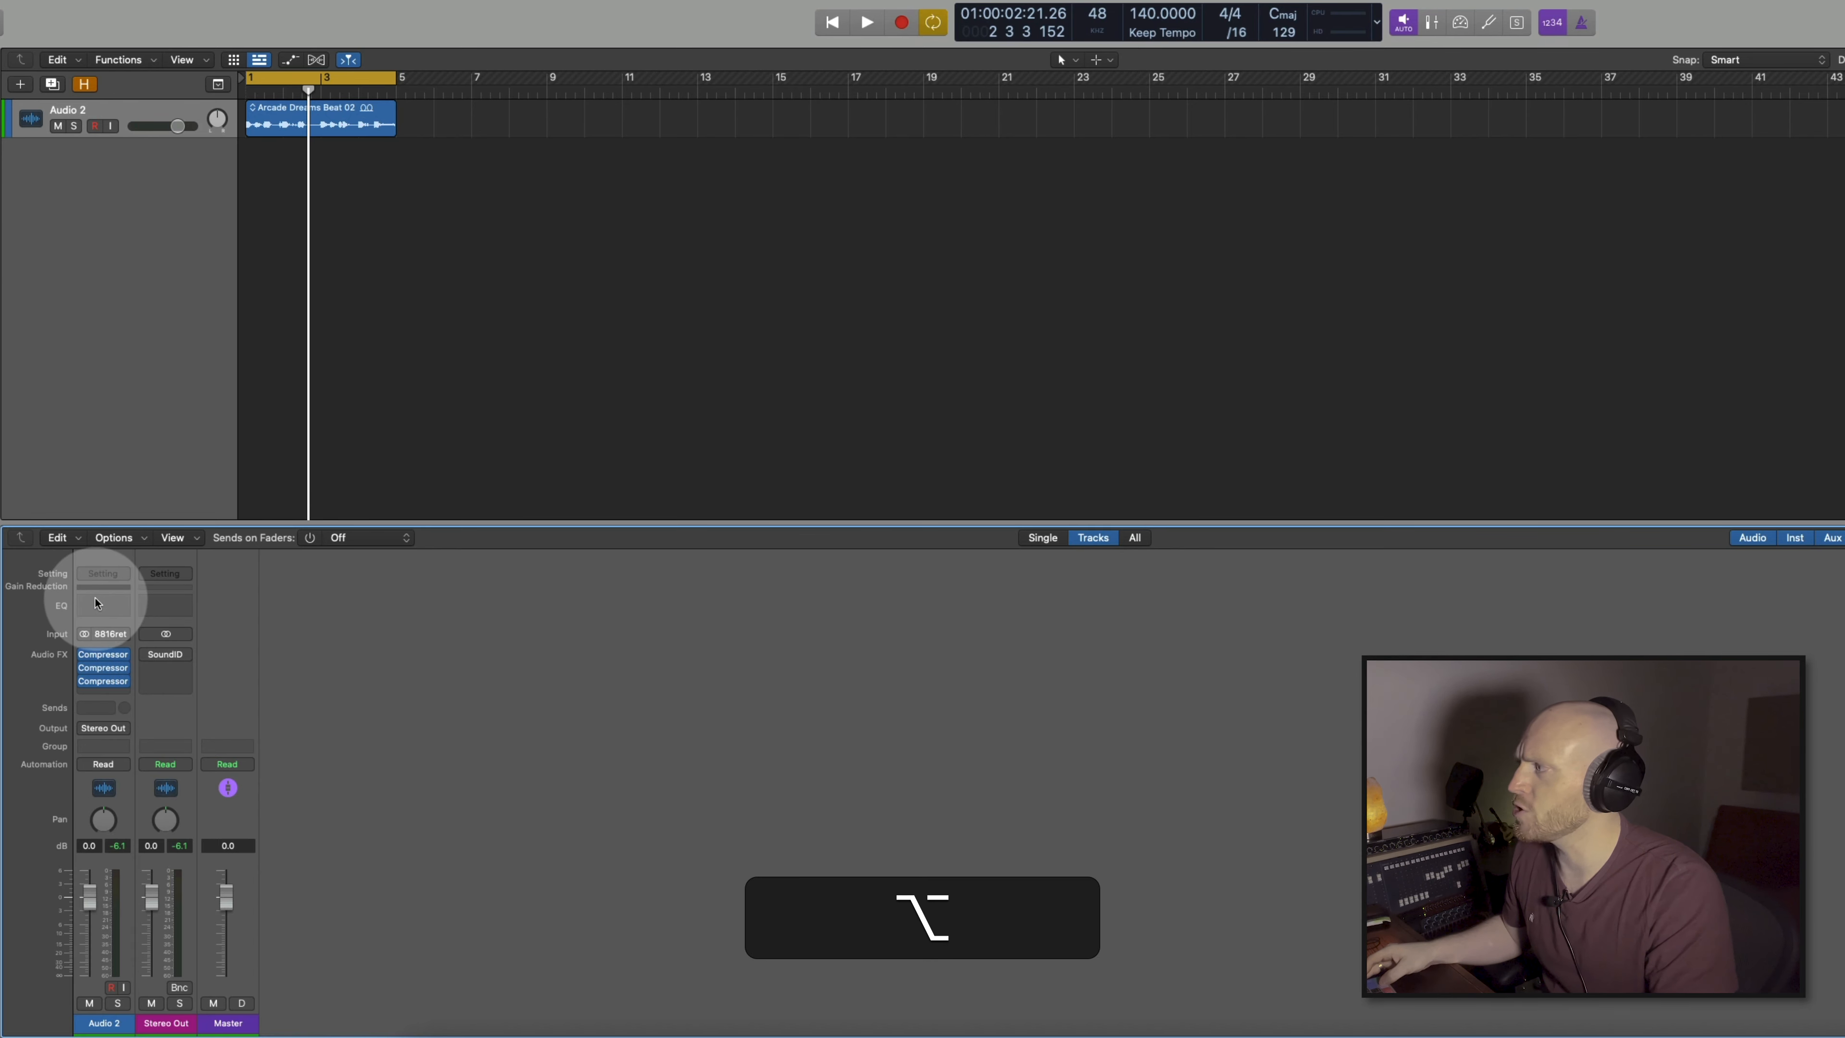
left_click(104, 608, "alt")
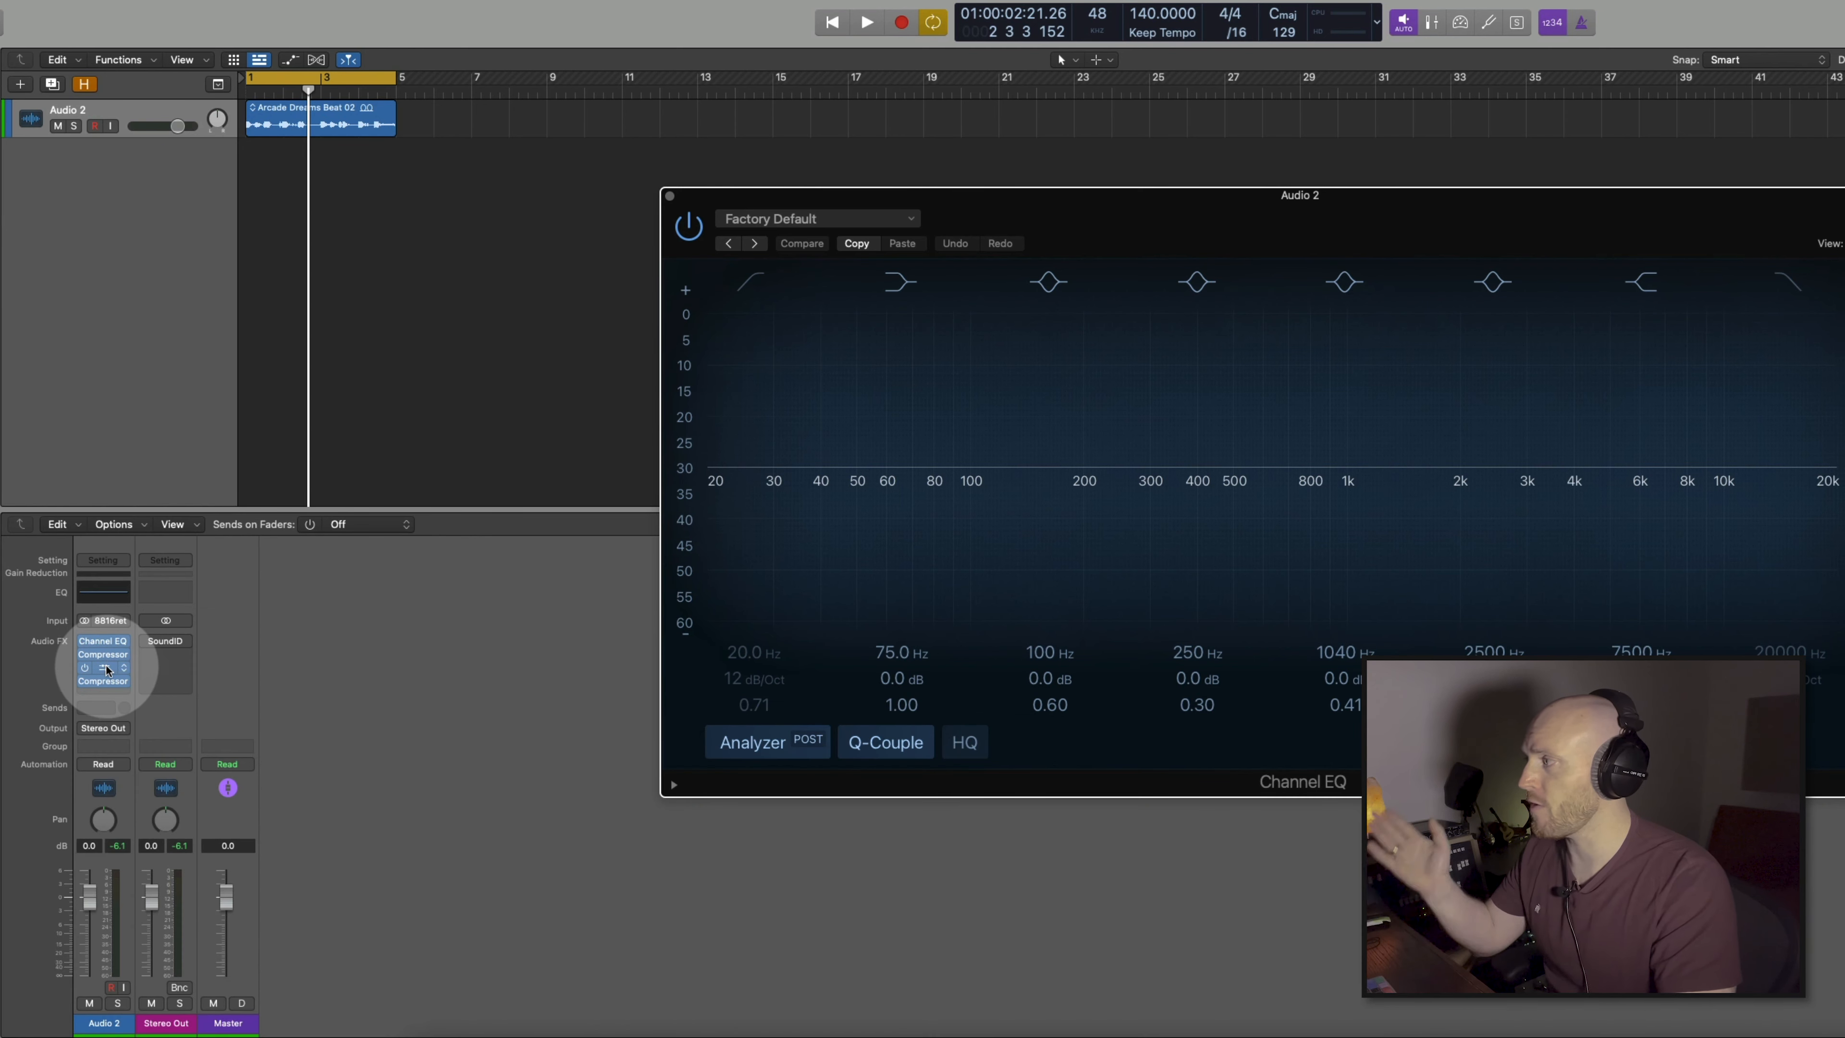
left_click(125, 647)
left_click(167, 212)
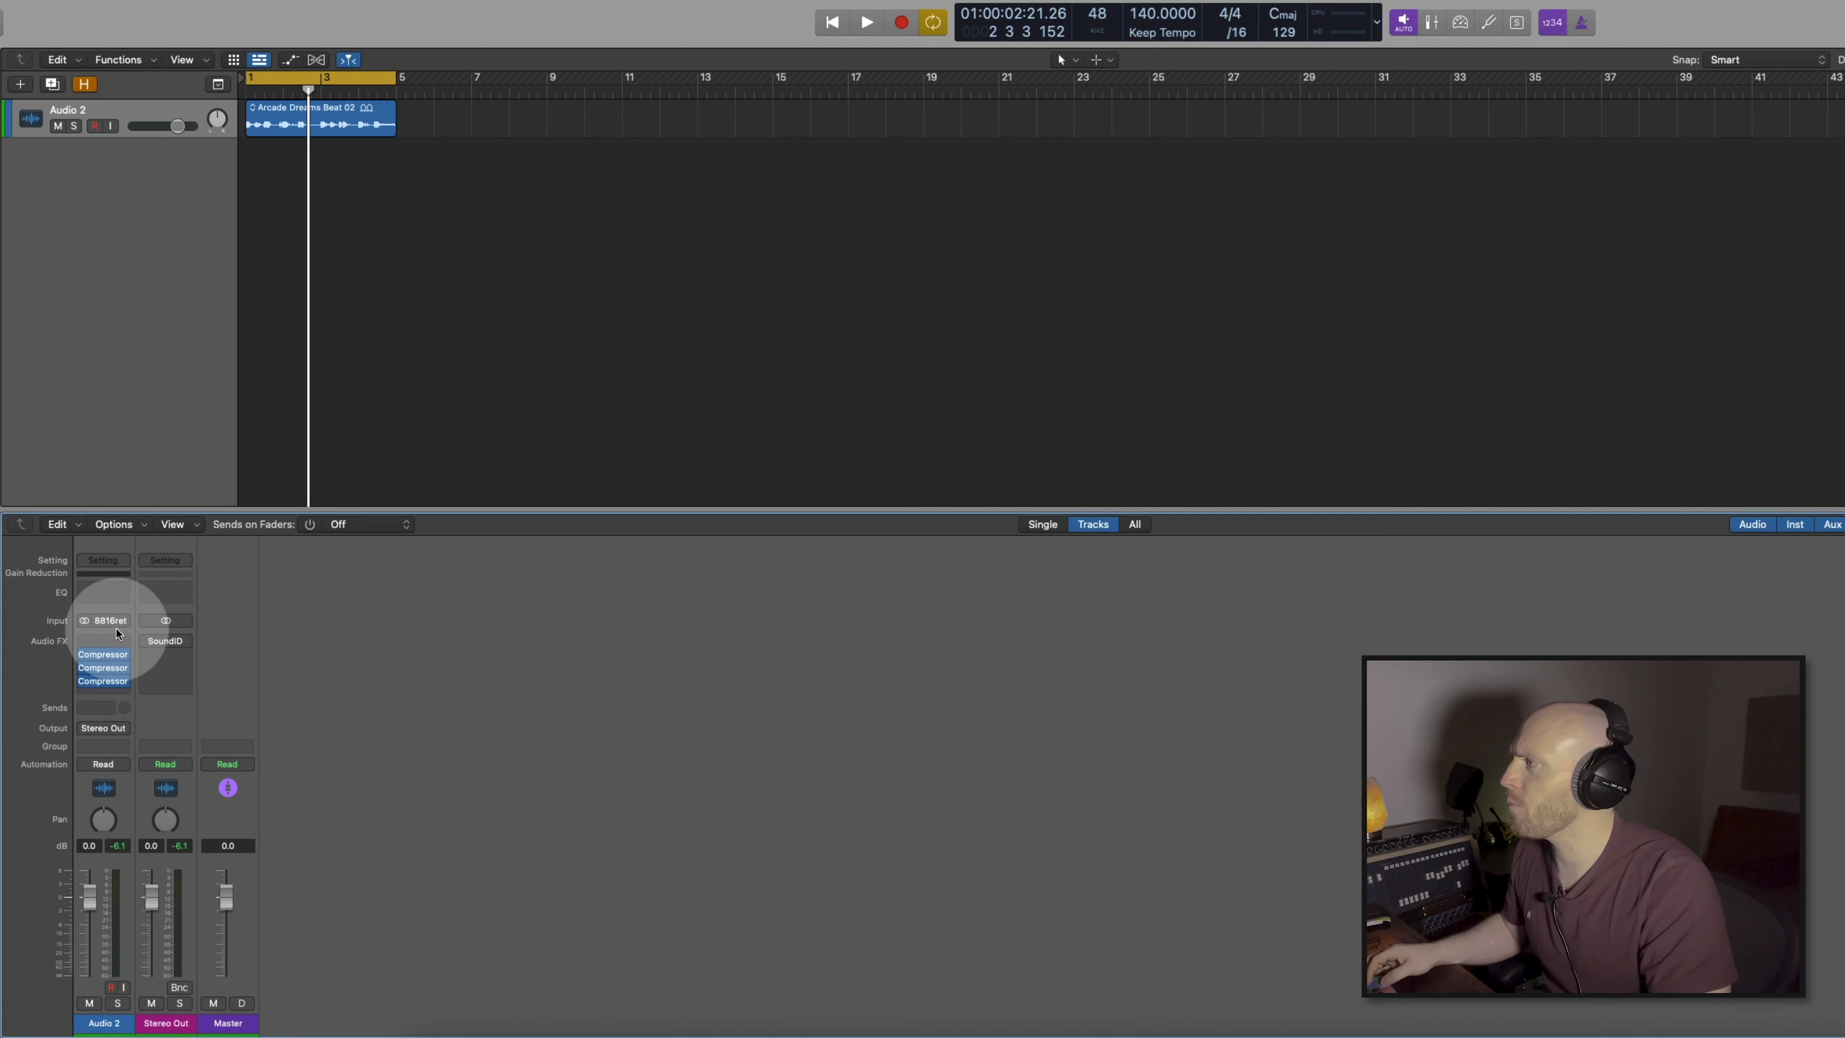
Close the empty first effect slot on Audio 2 and insert a Linear Phase EQ ahead of the three Compressors.
left_click_drag(105, 681, 133, 651)
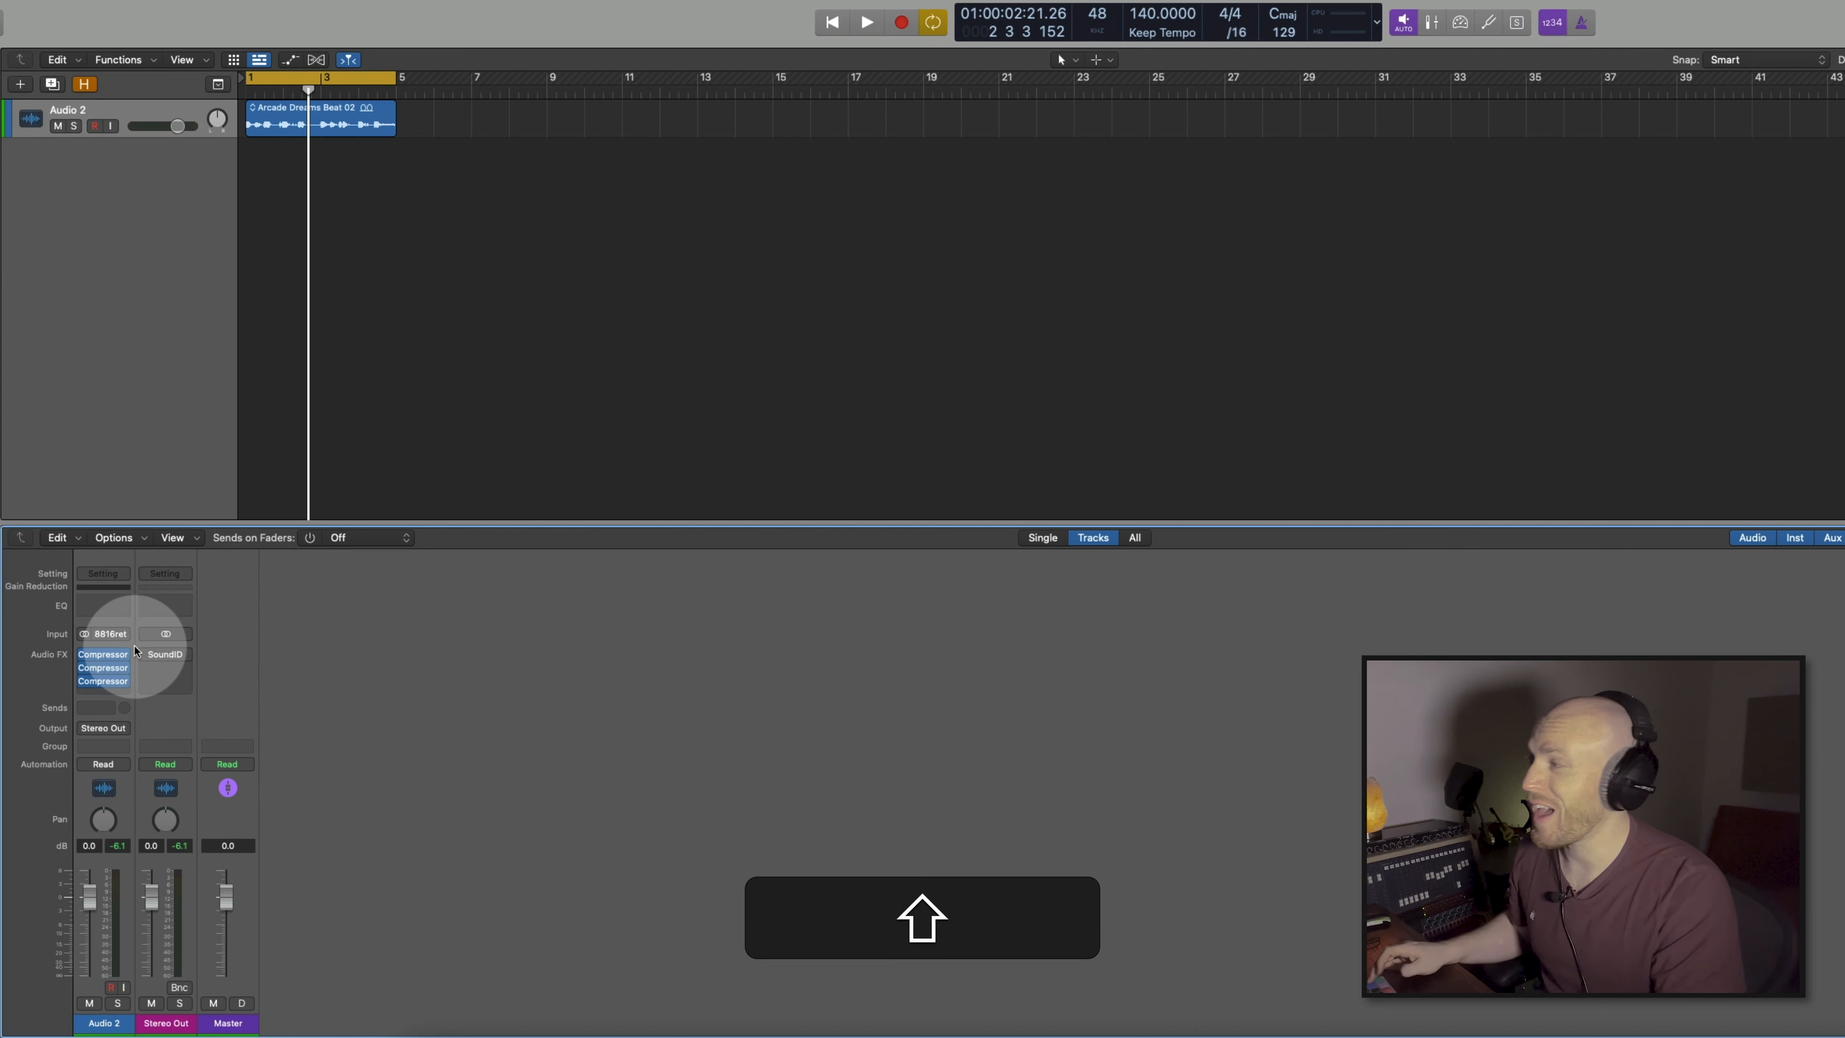
left_click(112, 606, "alt+shift")
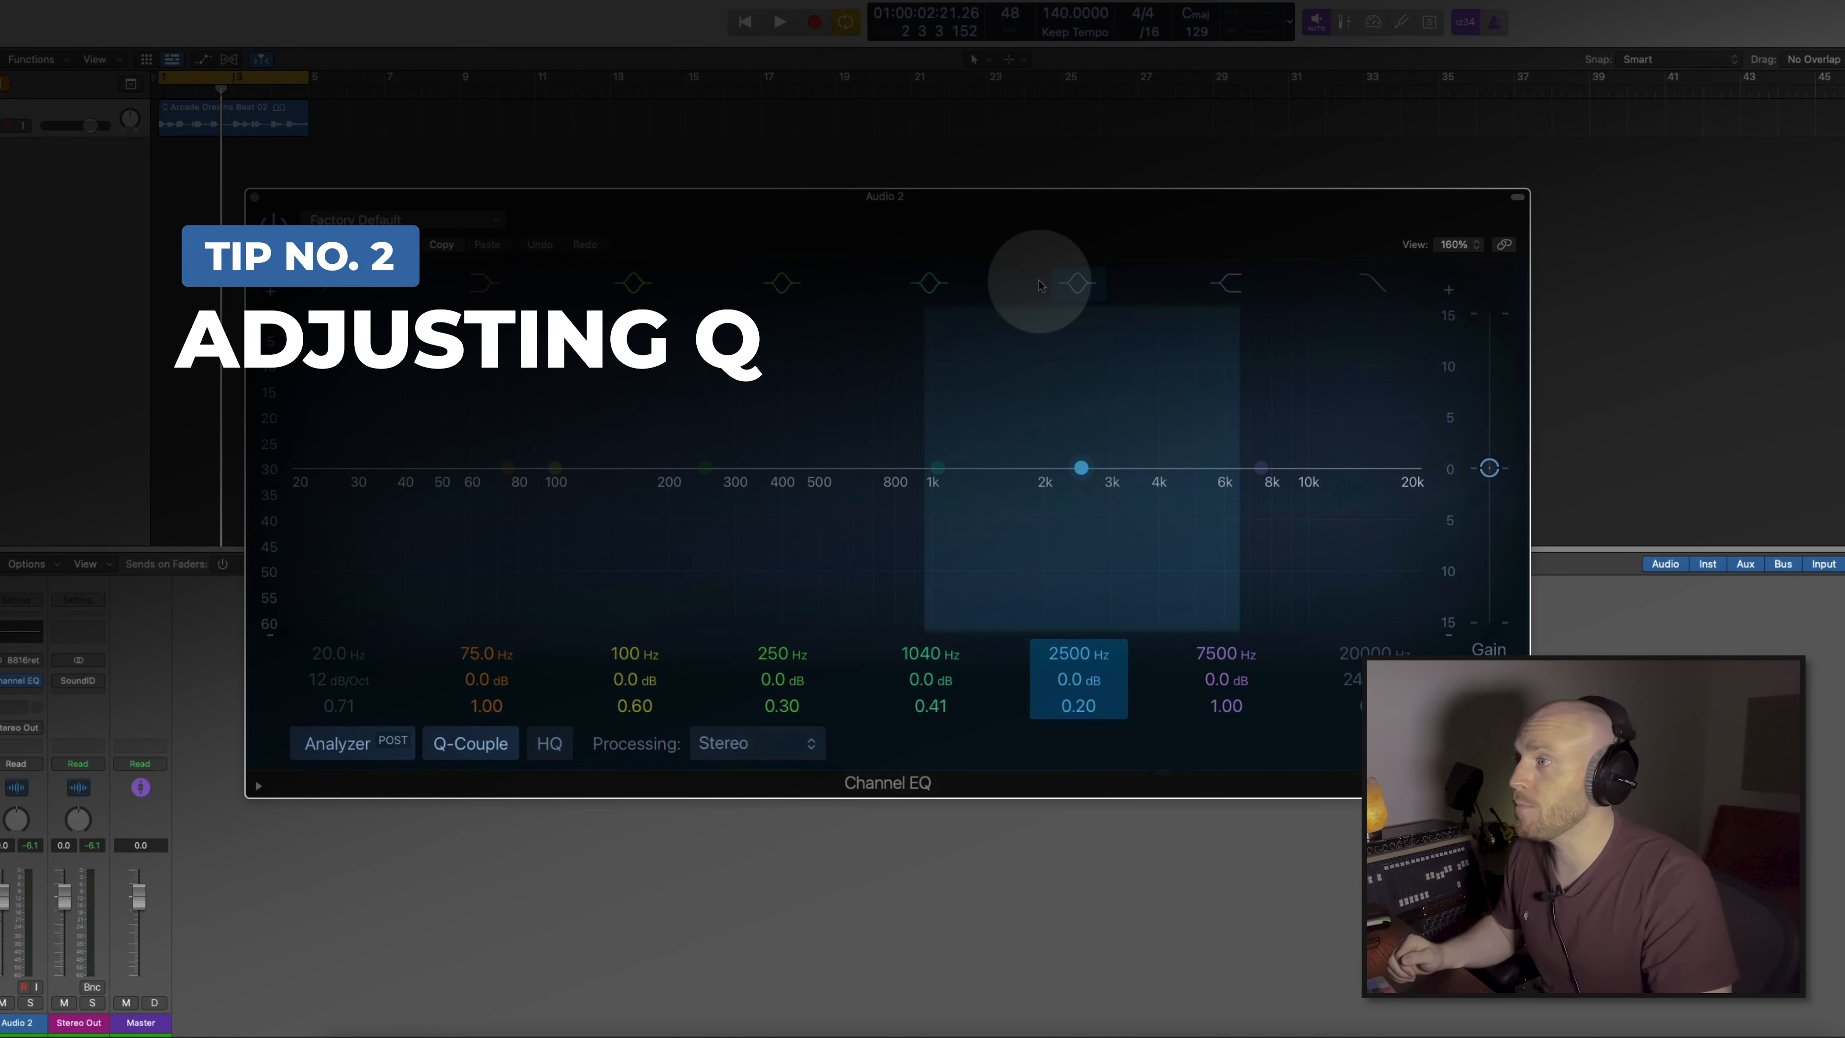
Boost the Channel EQ's 1040 Hz band to about +8.2 dB and adjust its Q to about 0.75.
left_click_drag(937, 468, 936, 370)
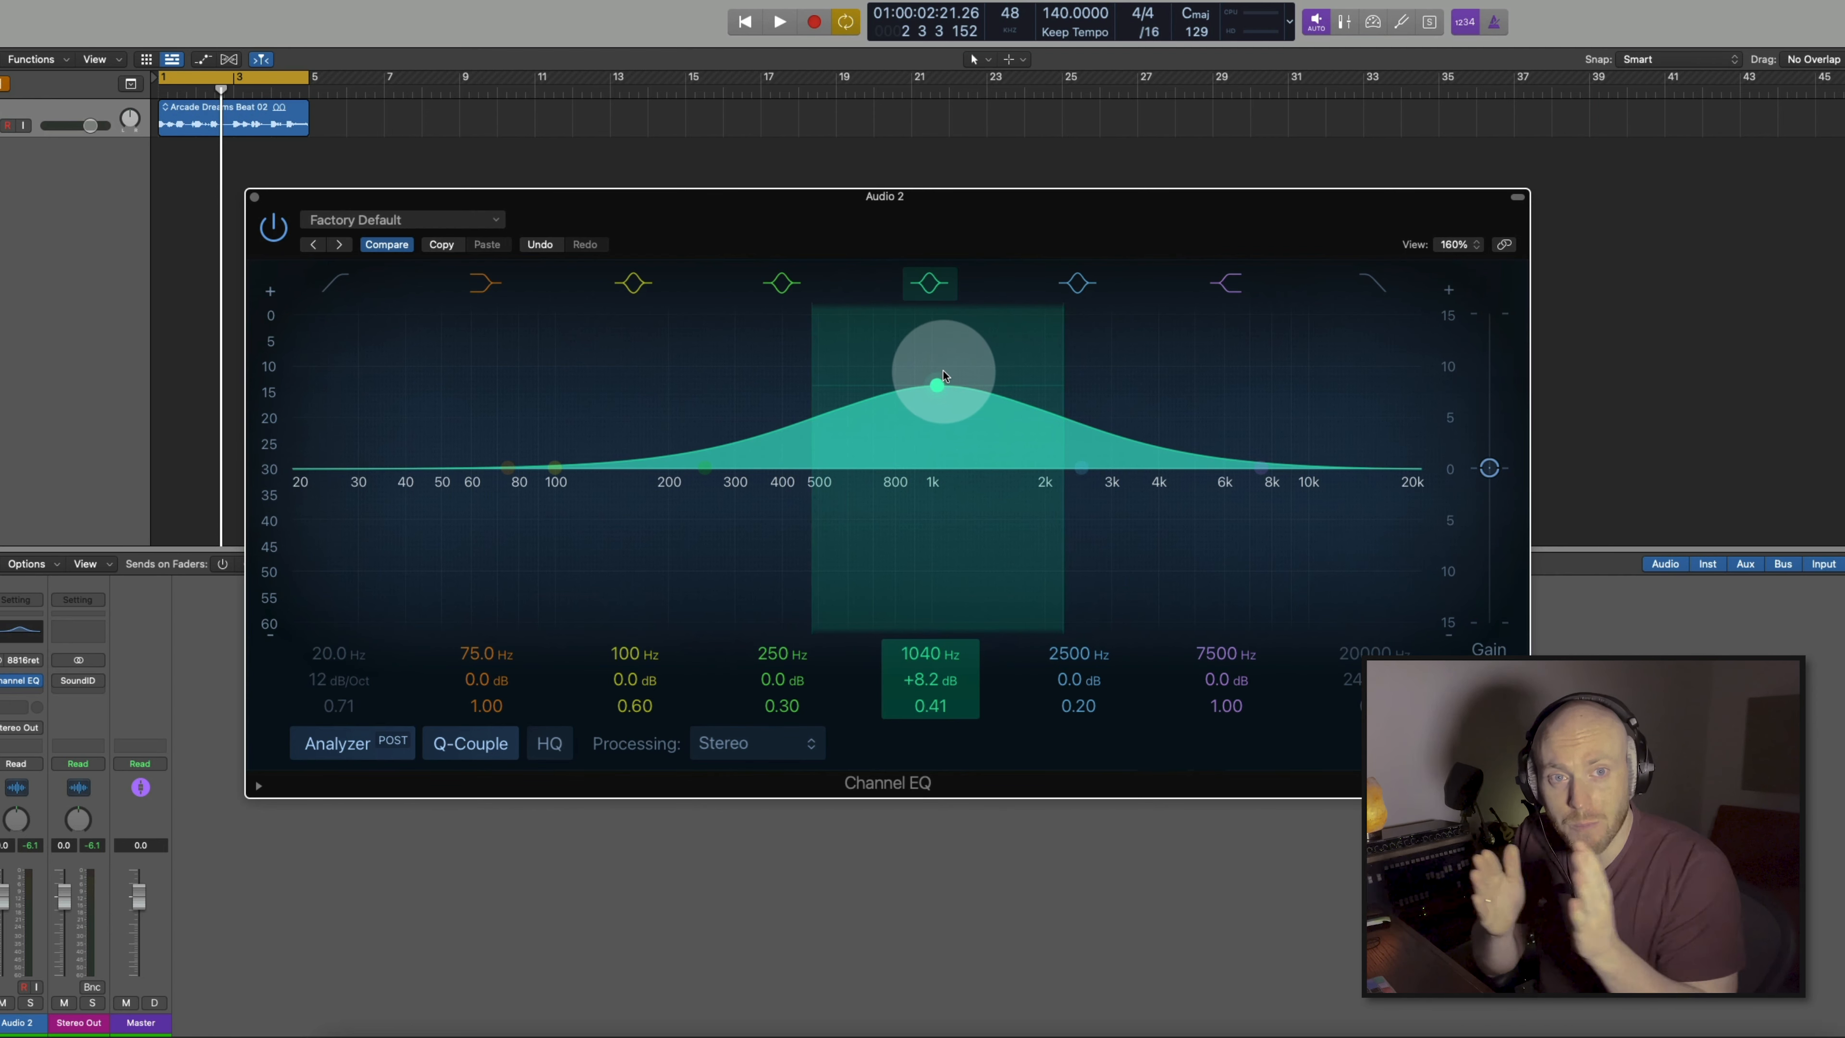
scroll(938, 402, "up", 8)
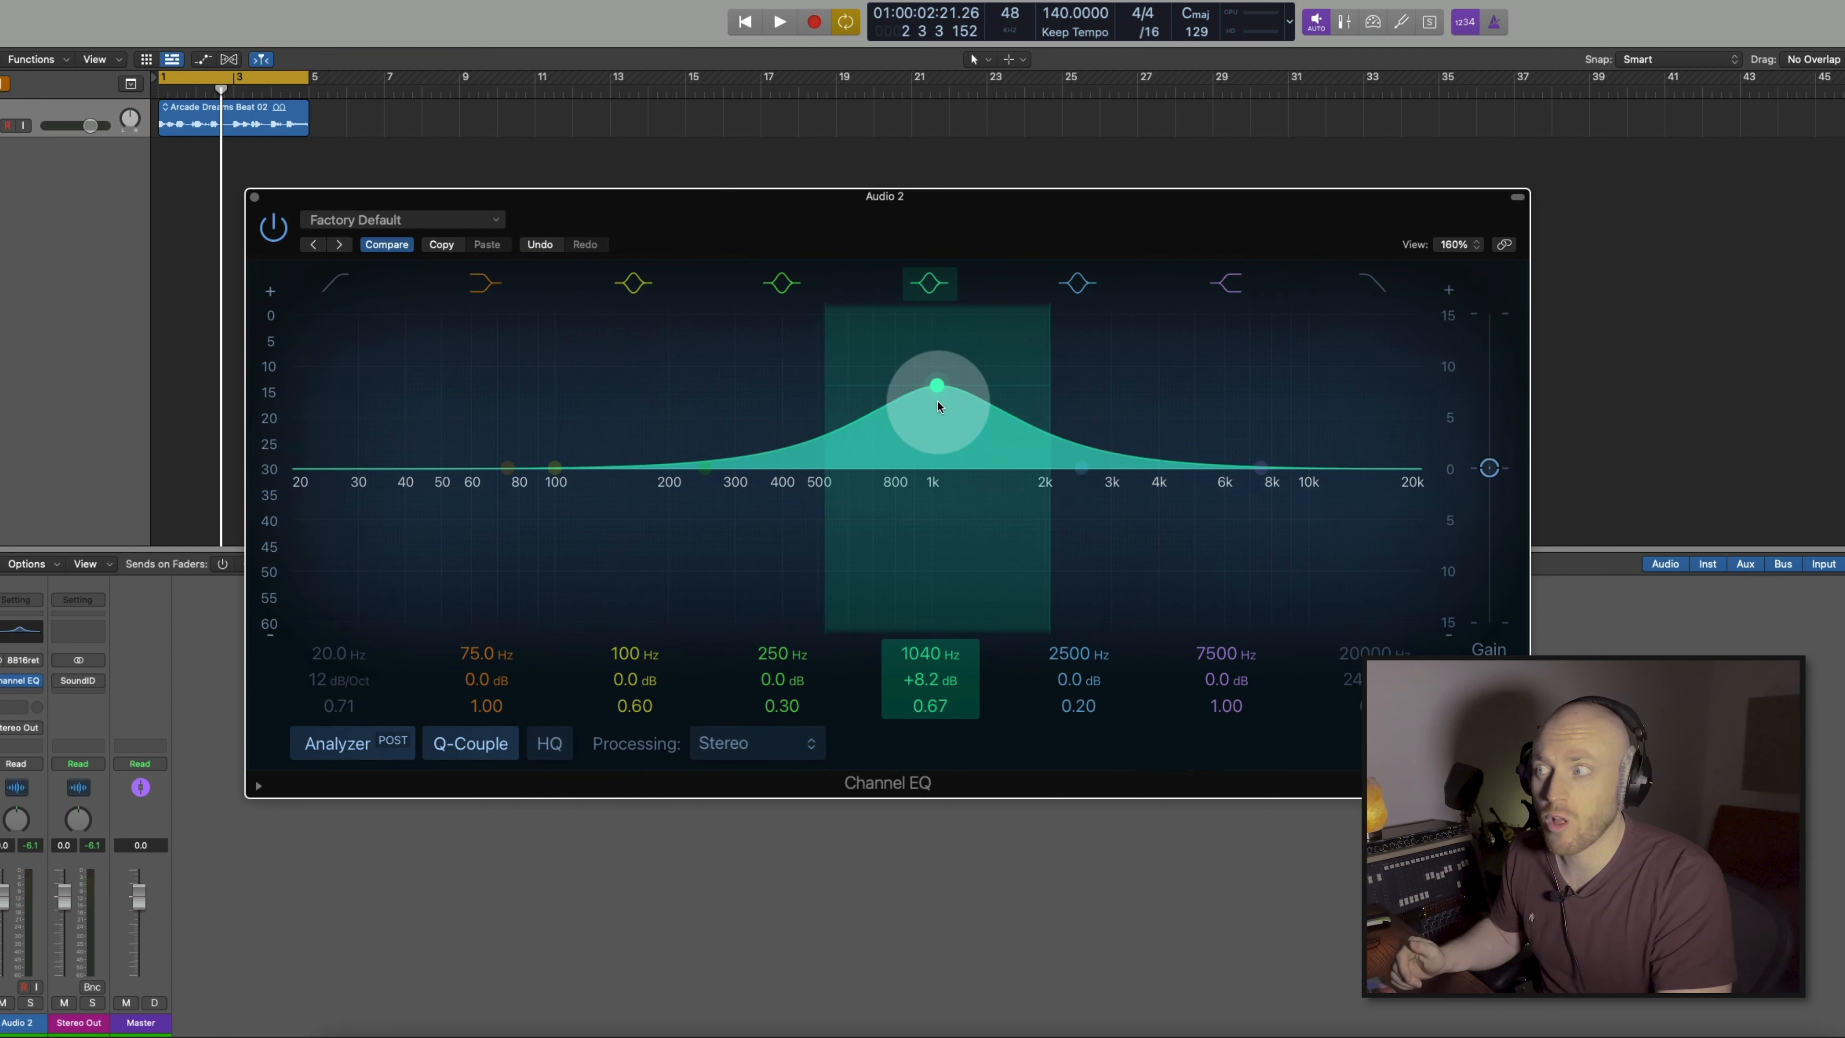
scroll(937, 407, "down", 3)
scroll(937, 402, "down", 4)
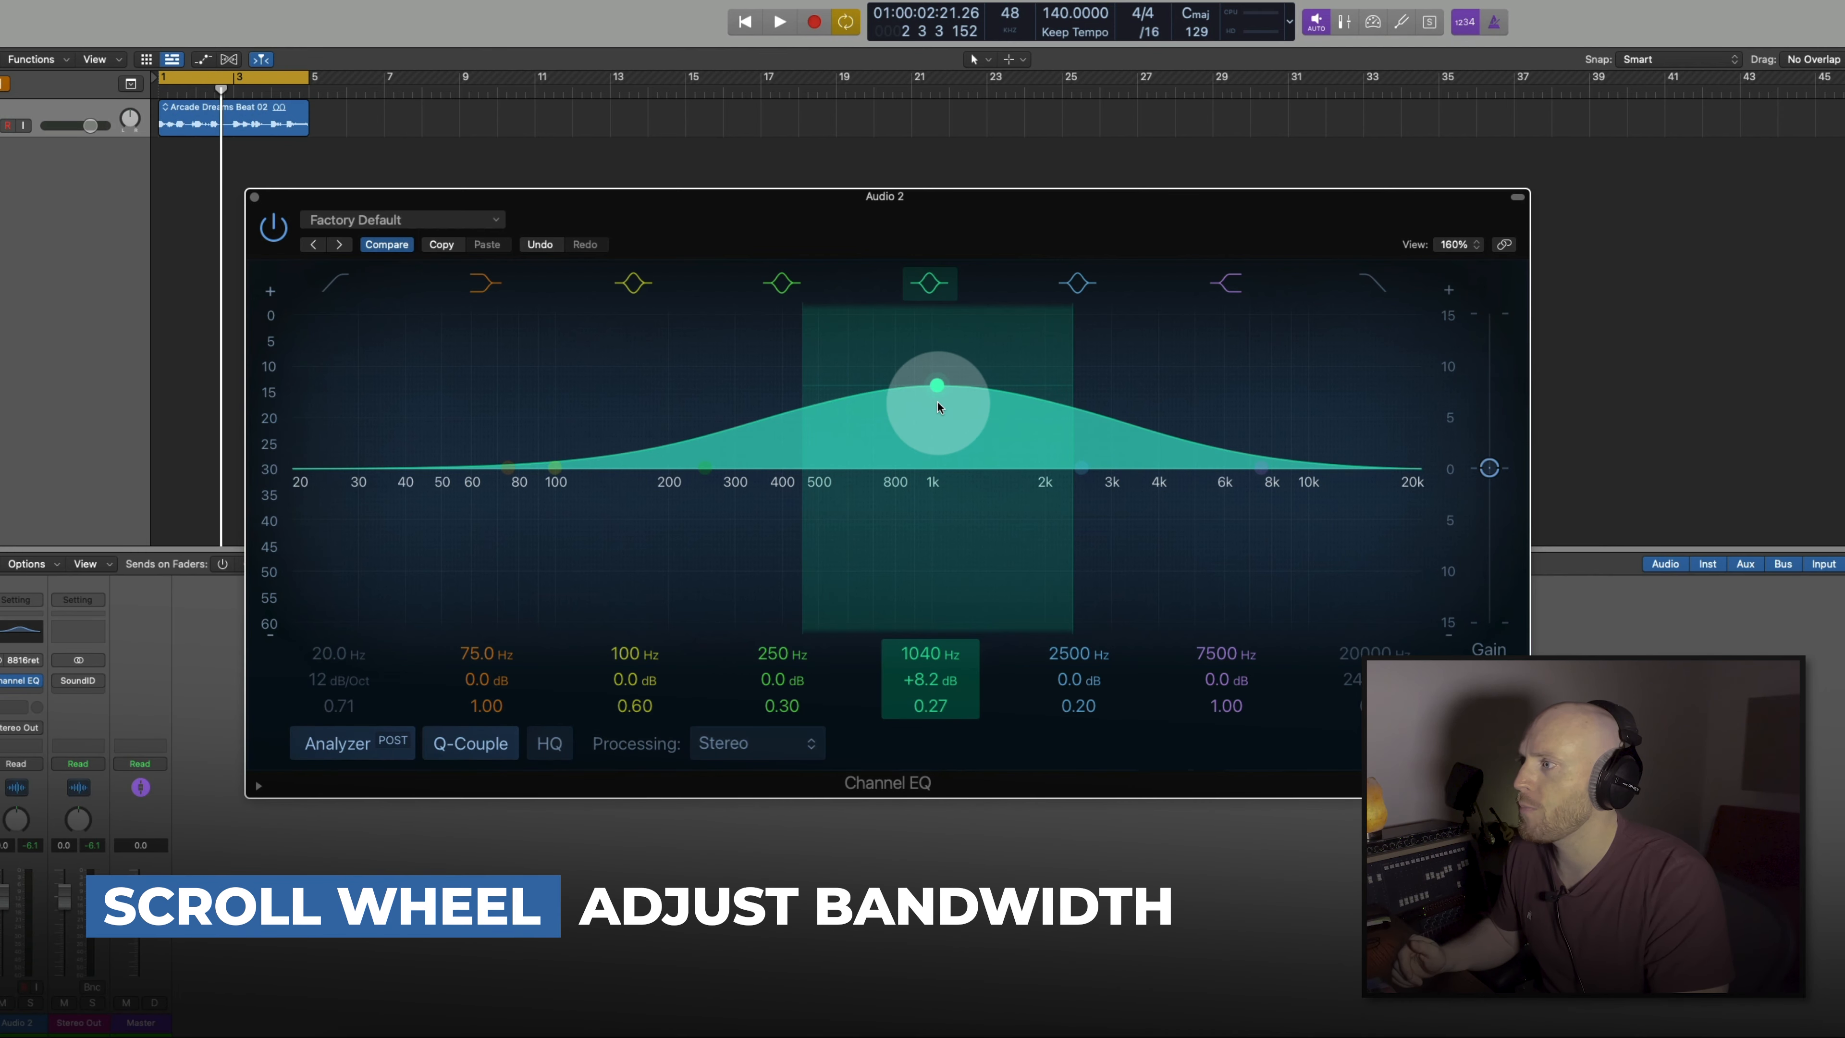
scroll(937, 403, "up", 6)
scroll(937, 402, "down", 4)
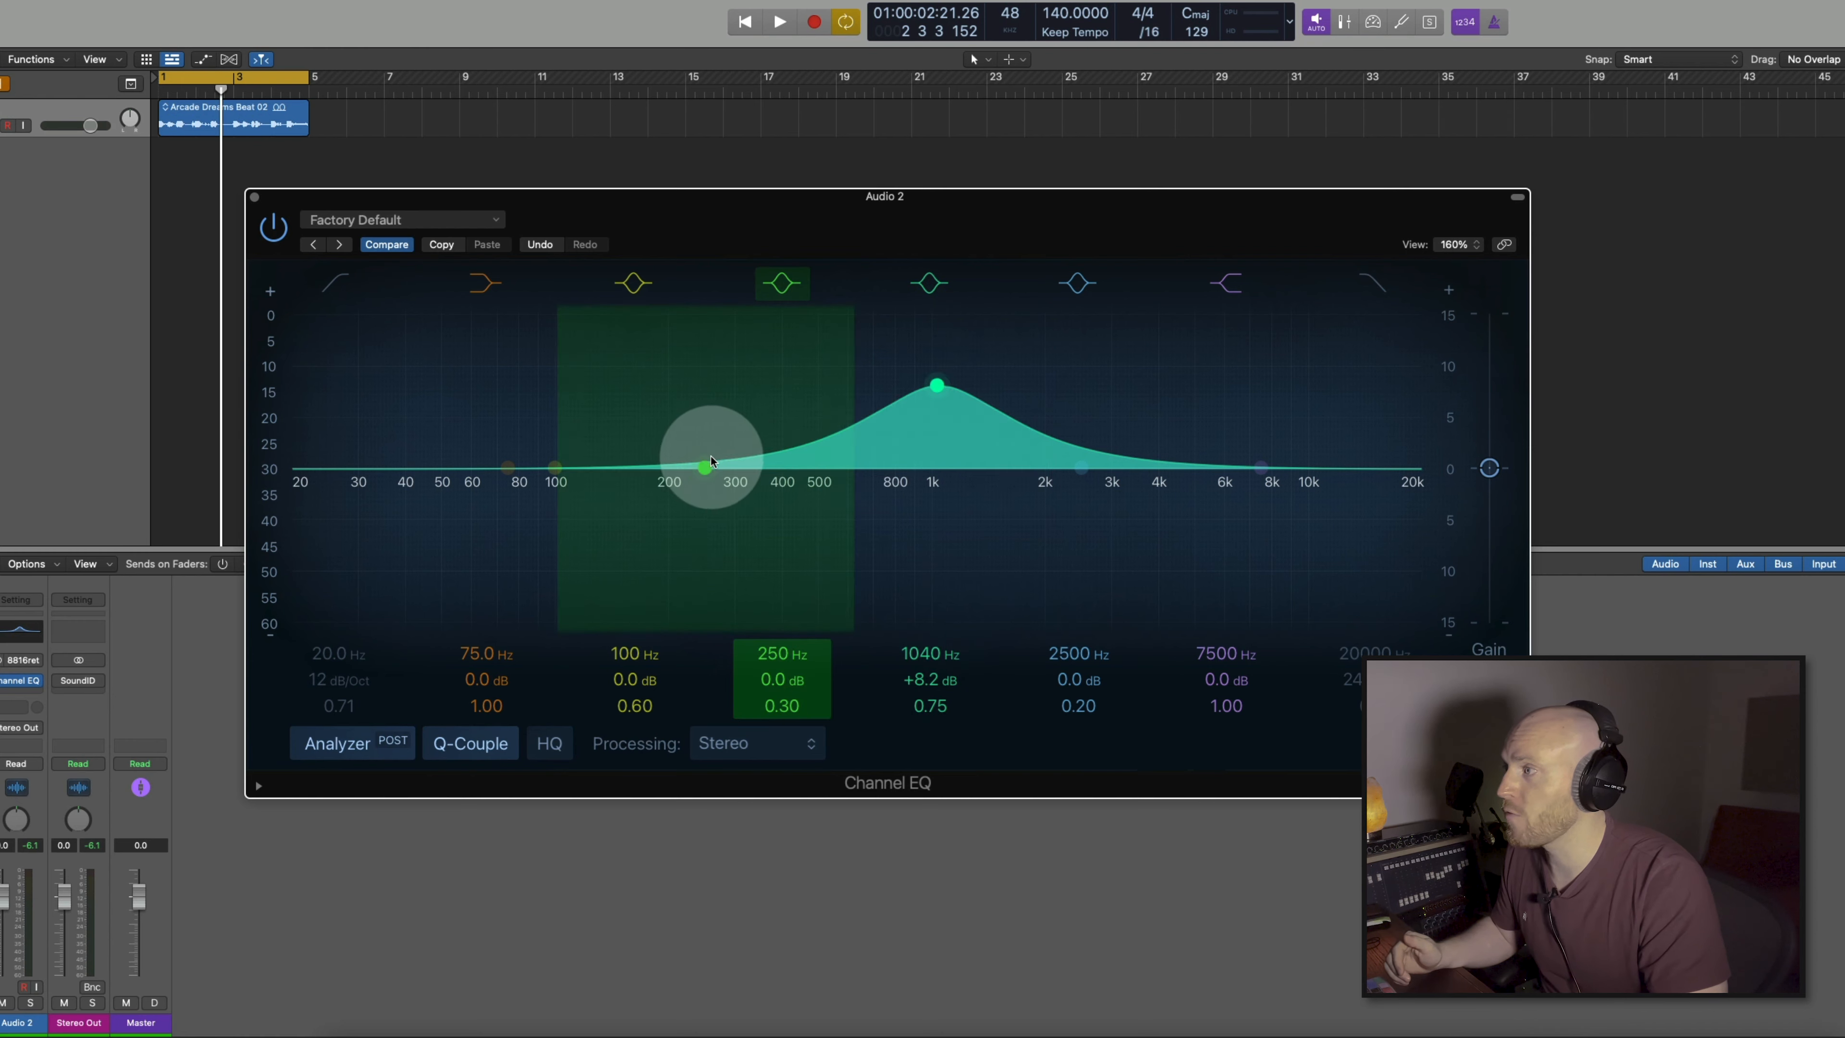
Cut the 250 Hz band by about 5.3 dB, moving it to about 193 Hz with a Q of about 0.60.
left_click_drag(708, 459, 662, 509)
scroll(660, 509, "up", 4)
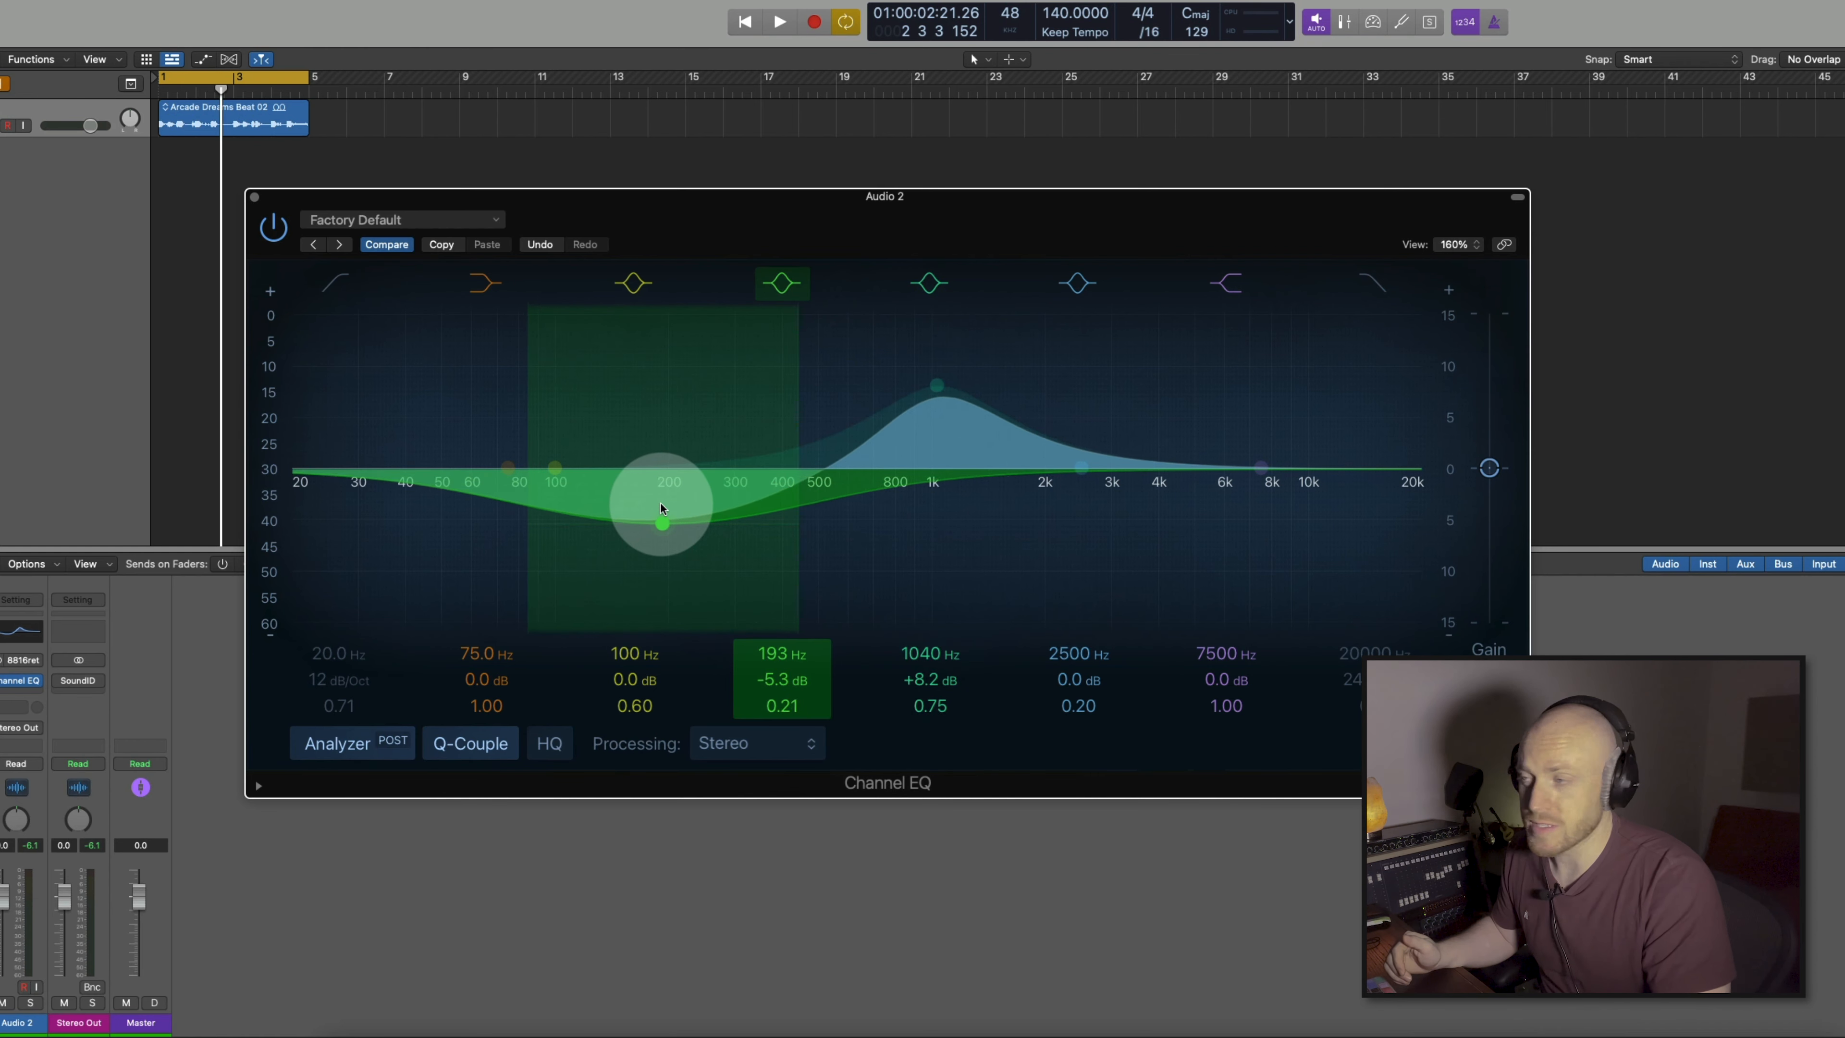
scroll(894, 434, "down", 2)
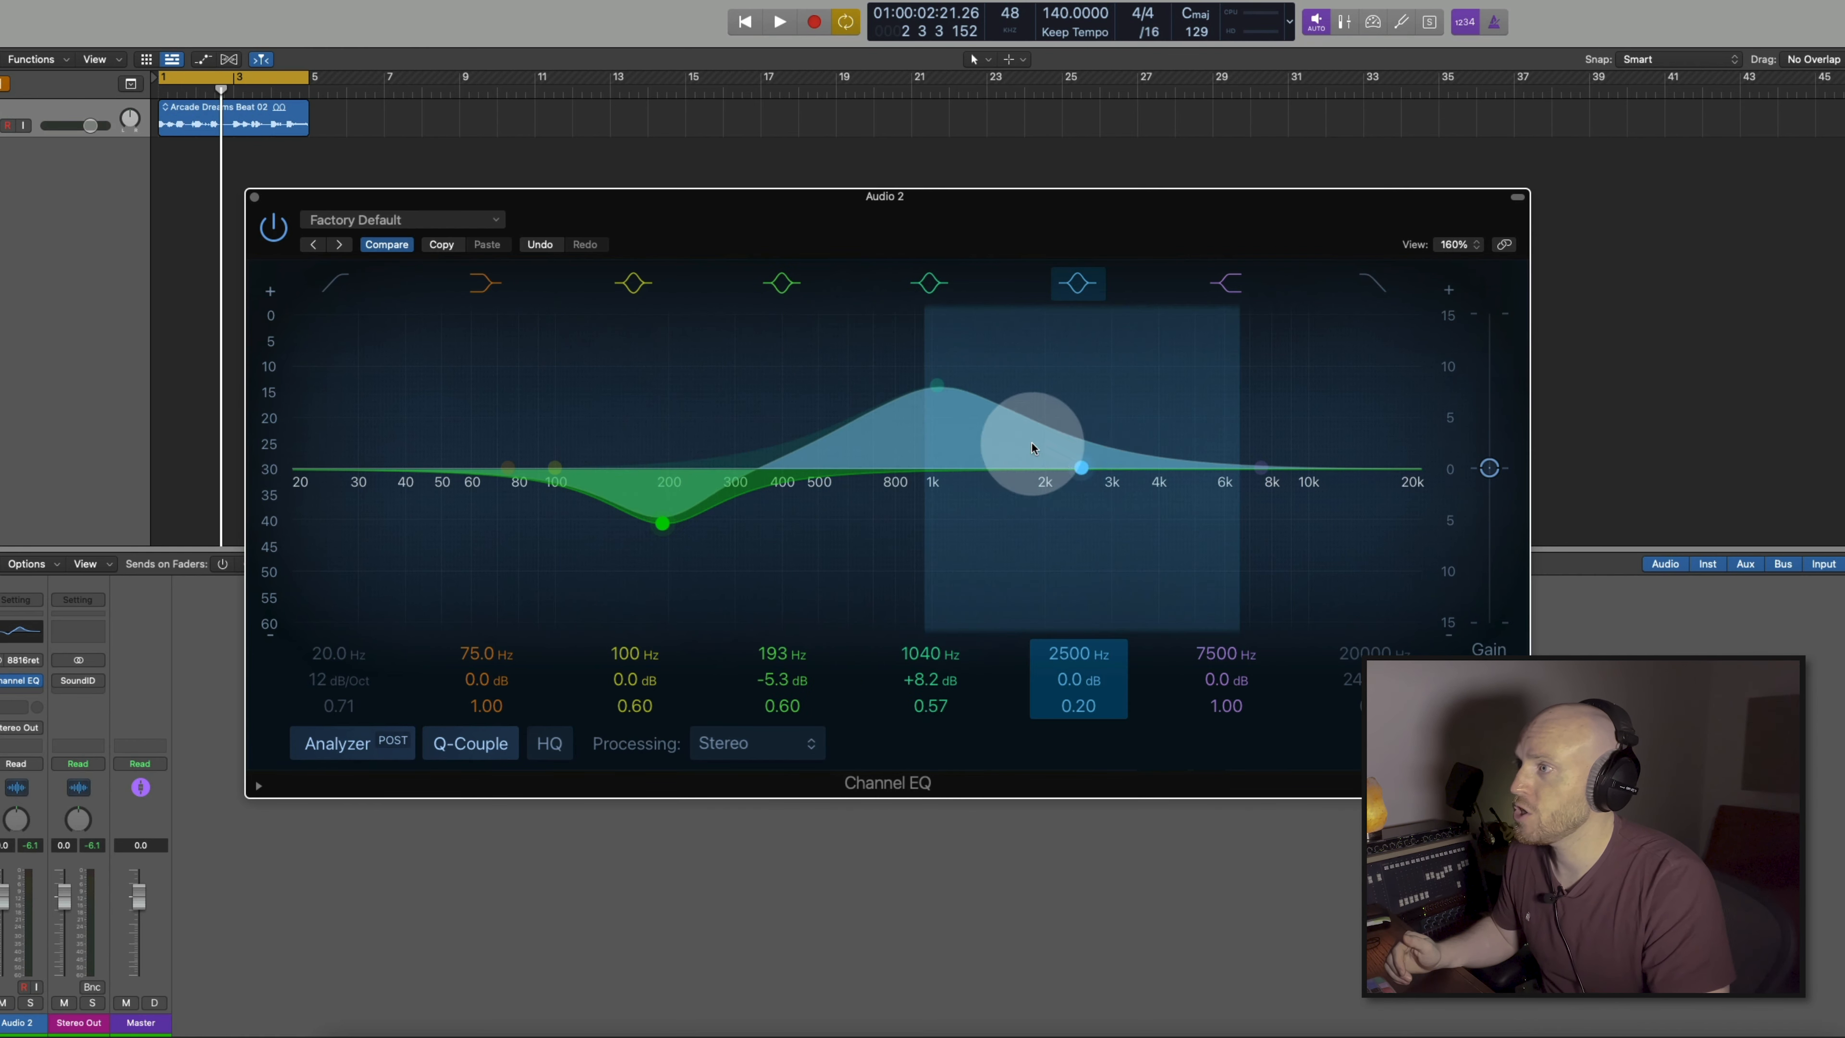
Move the 2500 Hz band to about 4540 Hz at +3.8 dB, and readjust the Q of the boosted bands.
left_click_drag(1093, 469, 1172, 438)
scroll(1172, 439, "up", 2)
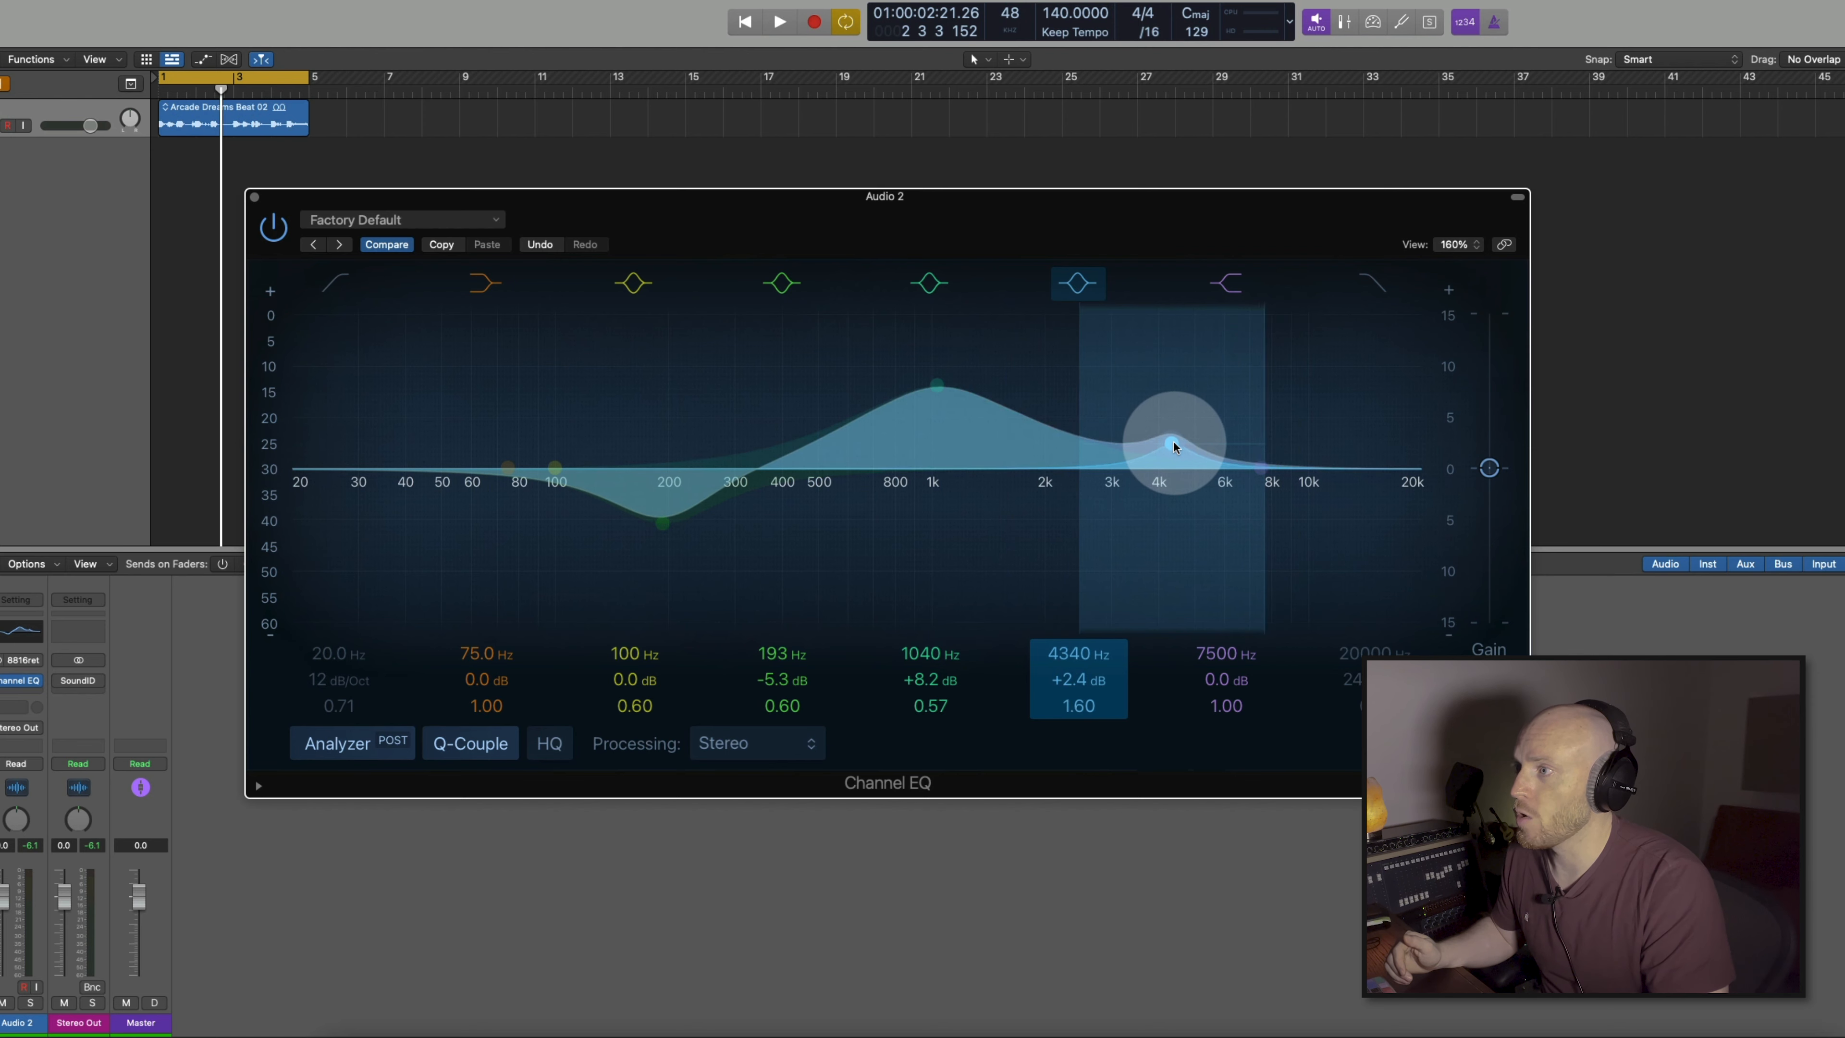
scroll(958, 434, "down", 3)
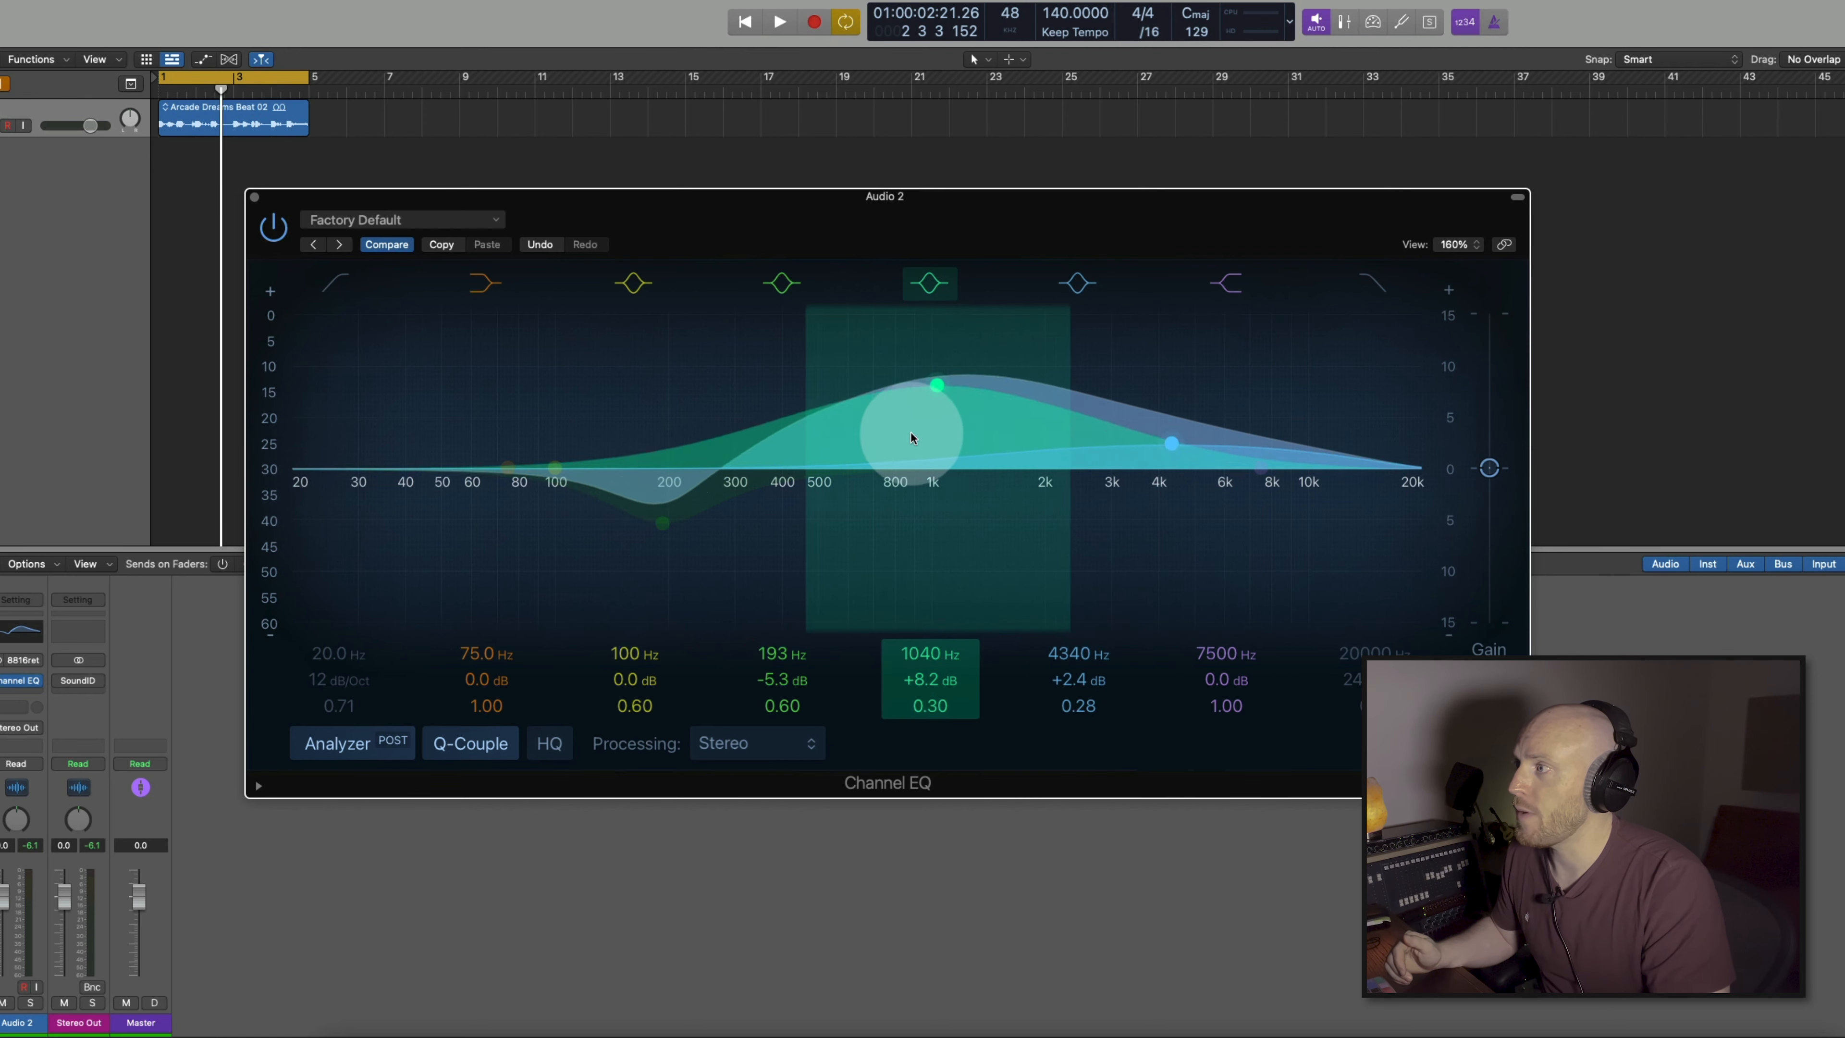
scroll(681, 480, "down", 4)
scroll(683, 481, "up", 4)
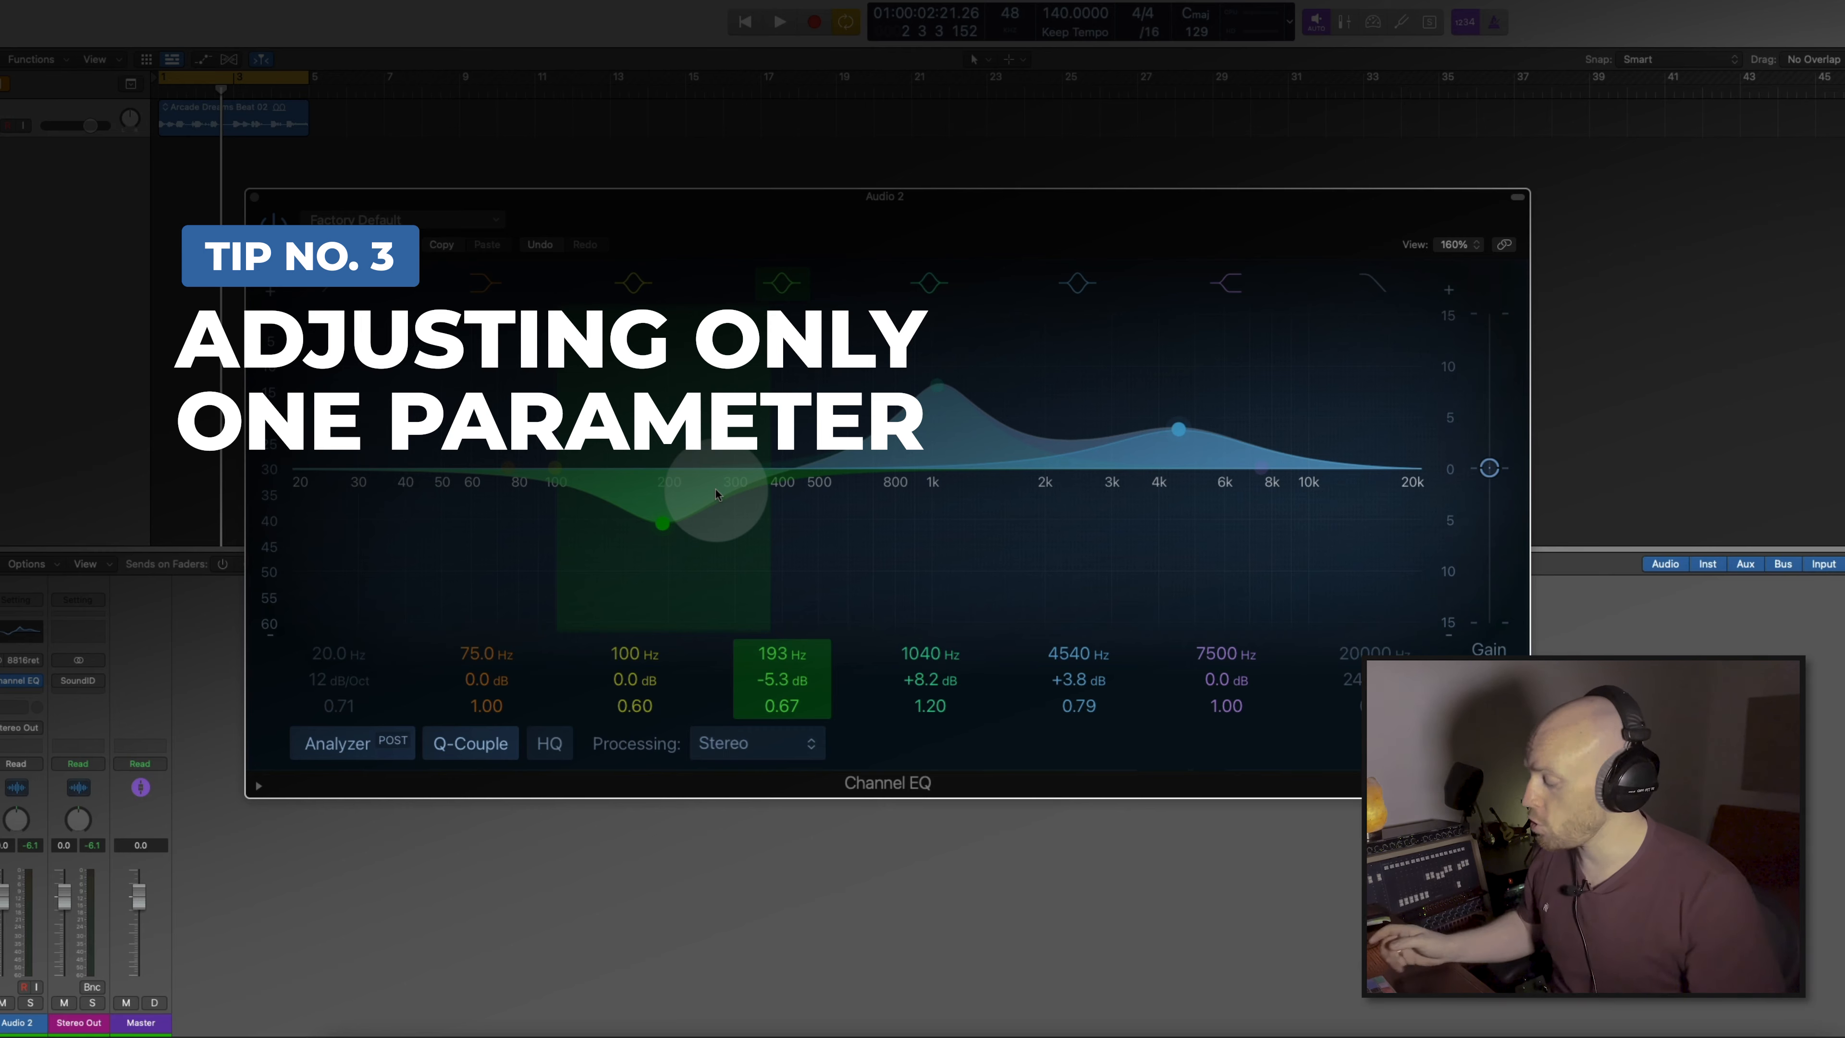
Raise the 193 Hz band to a boost of about +6 dB, constraining the move to one parameter, and settle it near 170 Hz.
key("super")
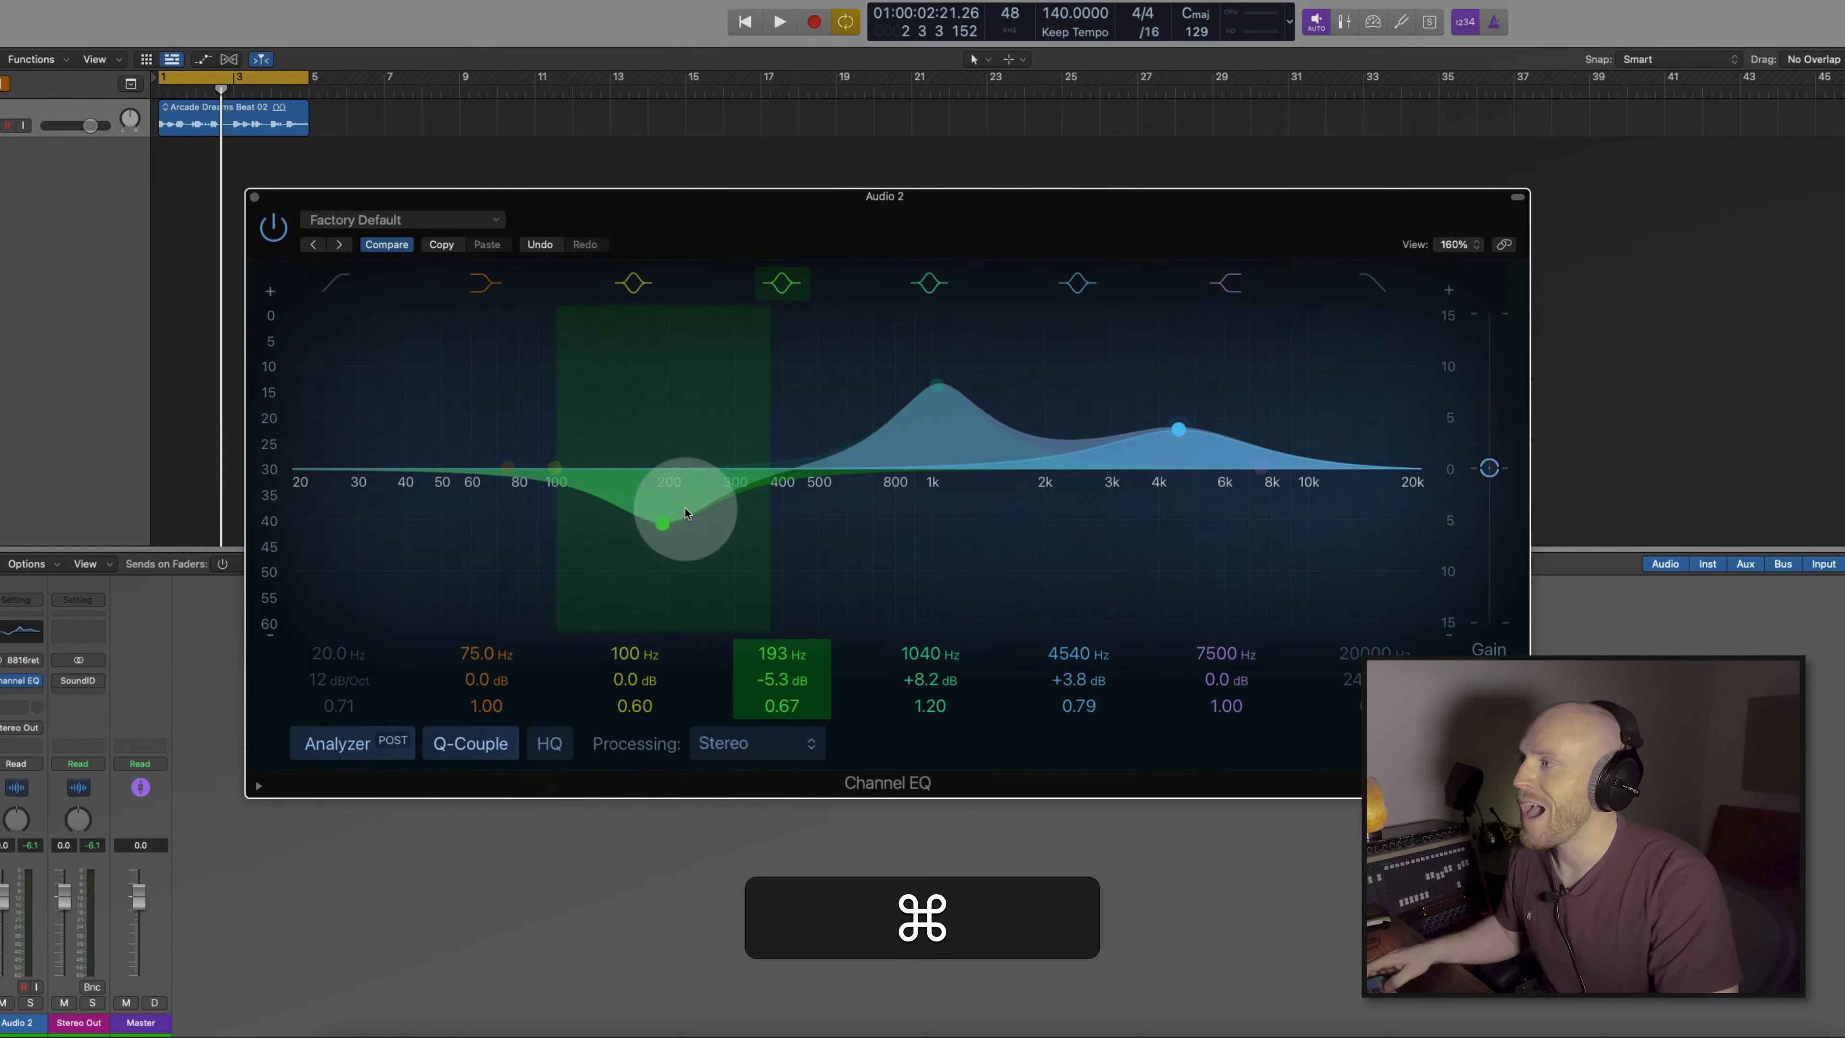
left_click_drag(658, 513, 658, 367)
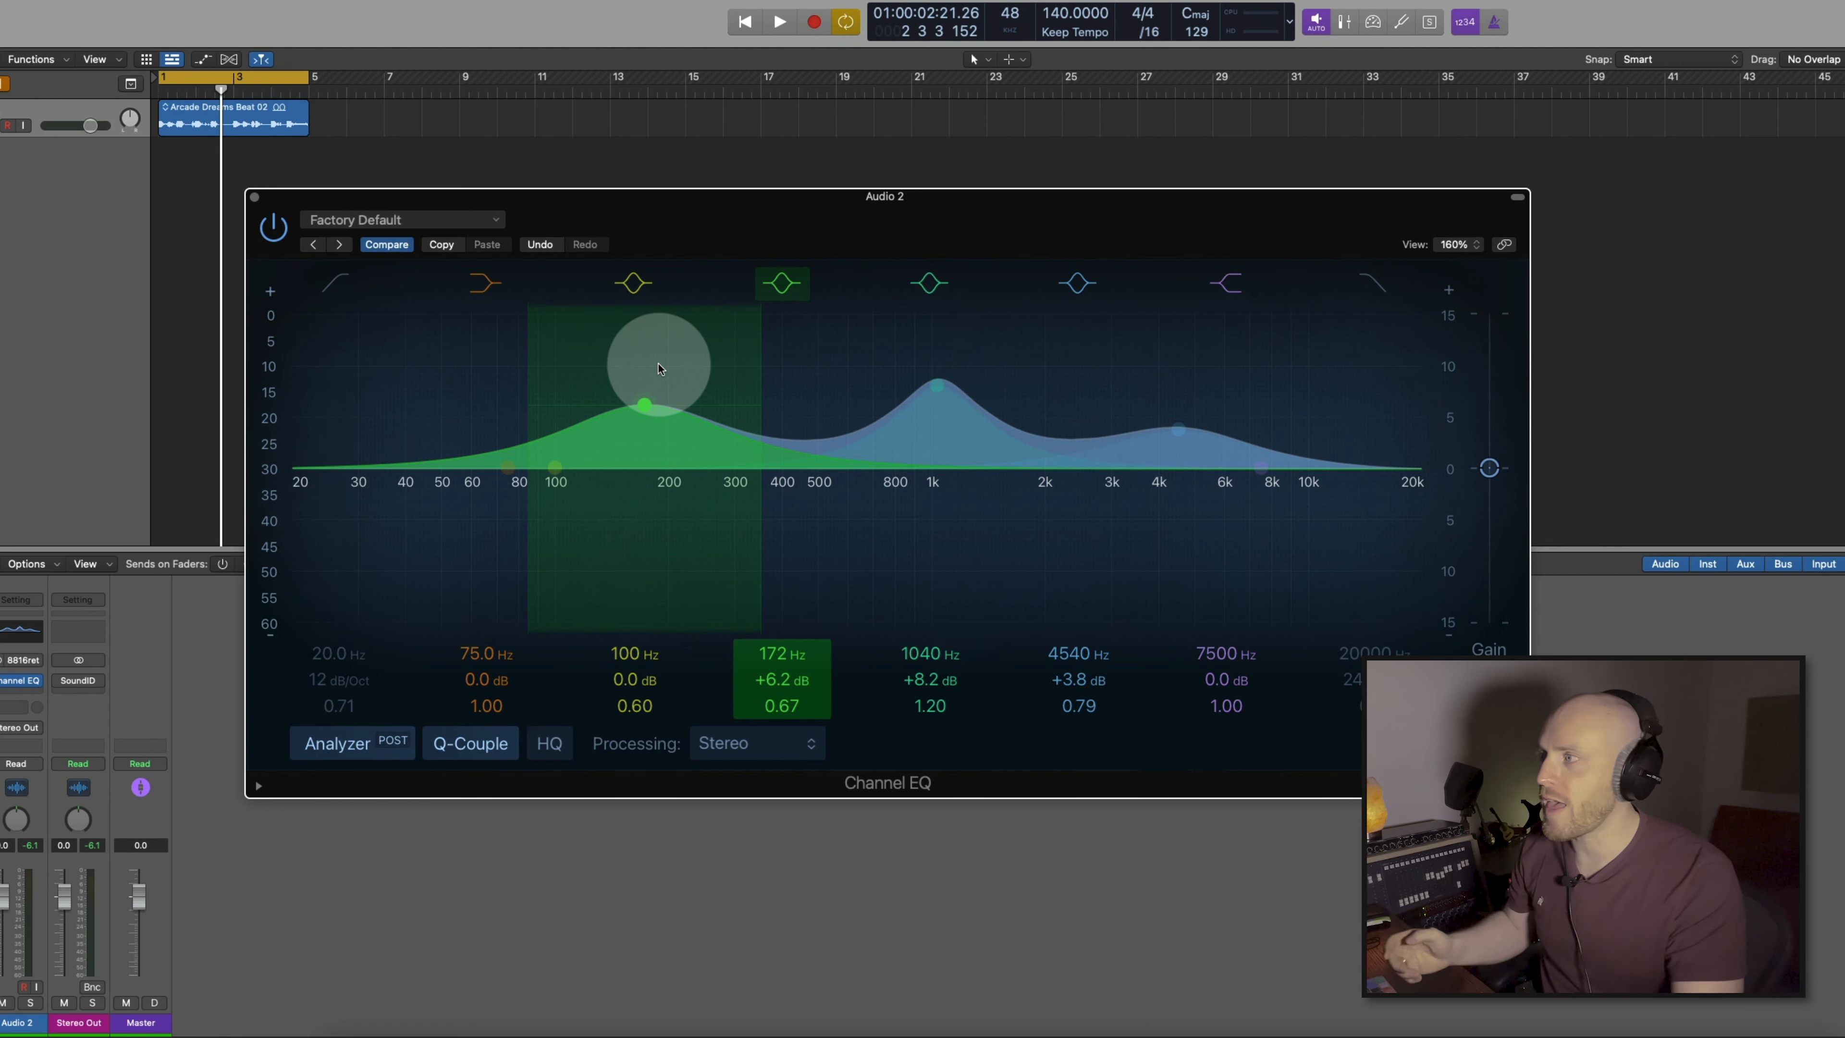
left_click_drag(658, 367, 714, 457)
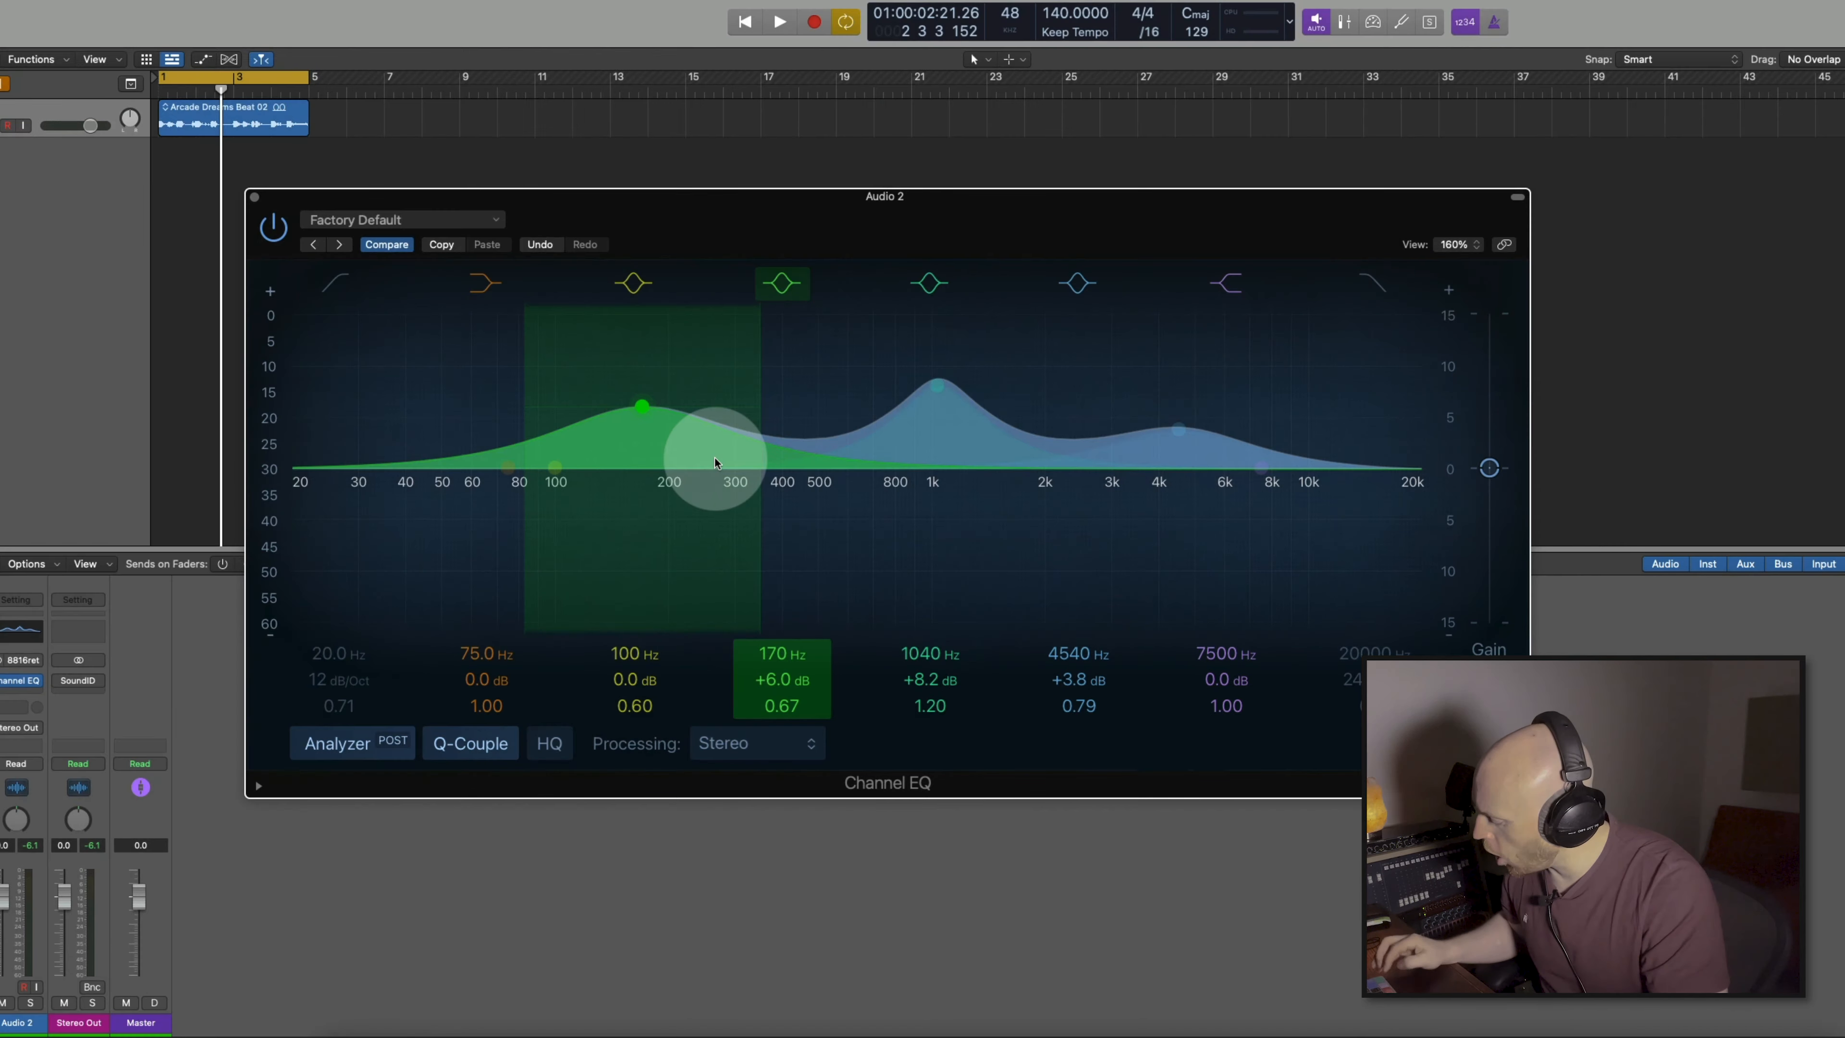
Adjust the Q of the 170 Hz band to about 0.64 and shift its frequency to about 156 Hz.
key("alt+super")
left_click_drag(715, 462, 673, 428)
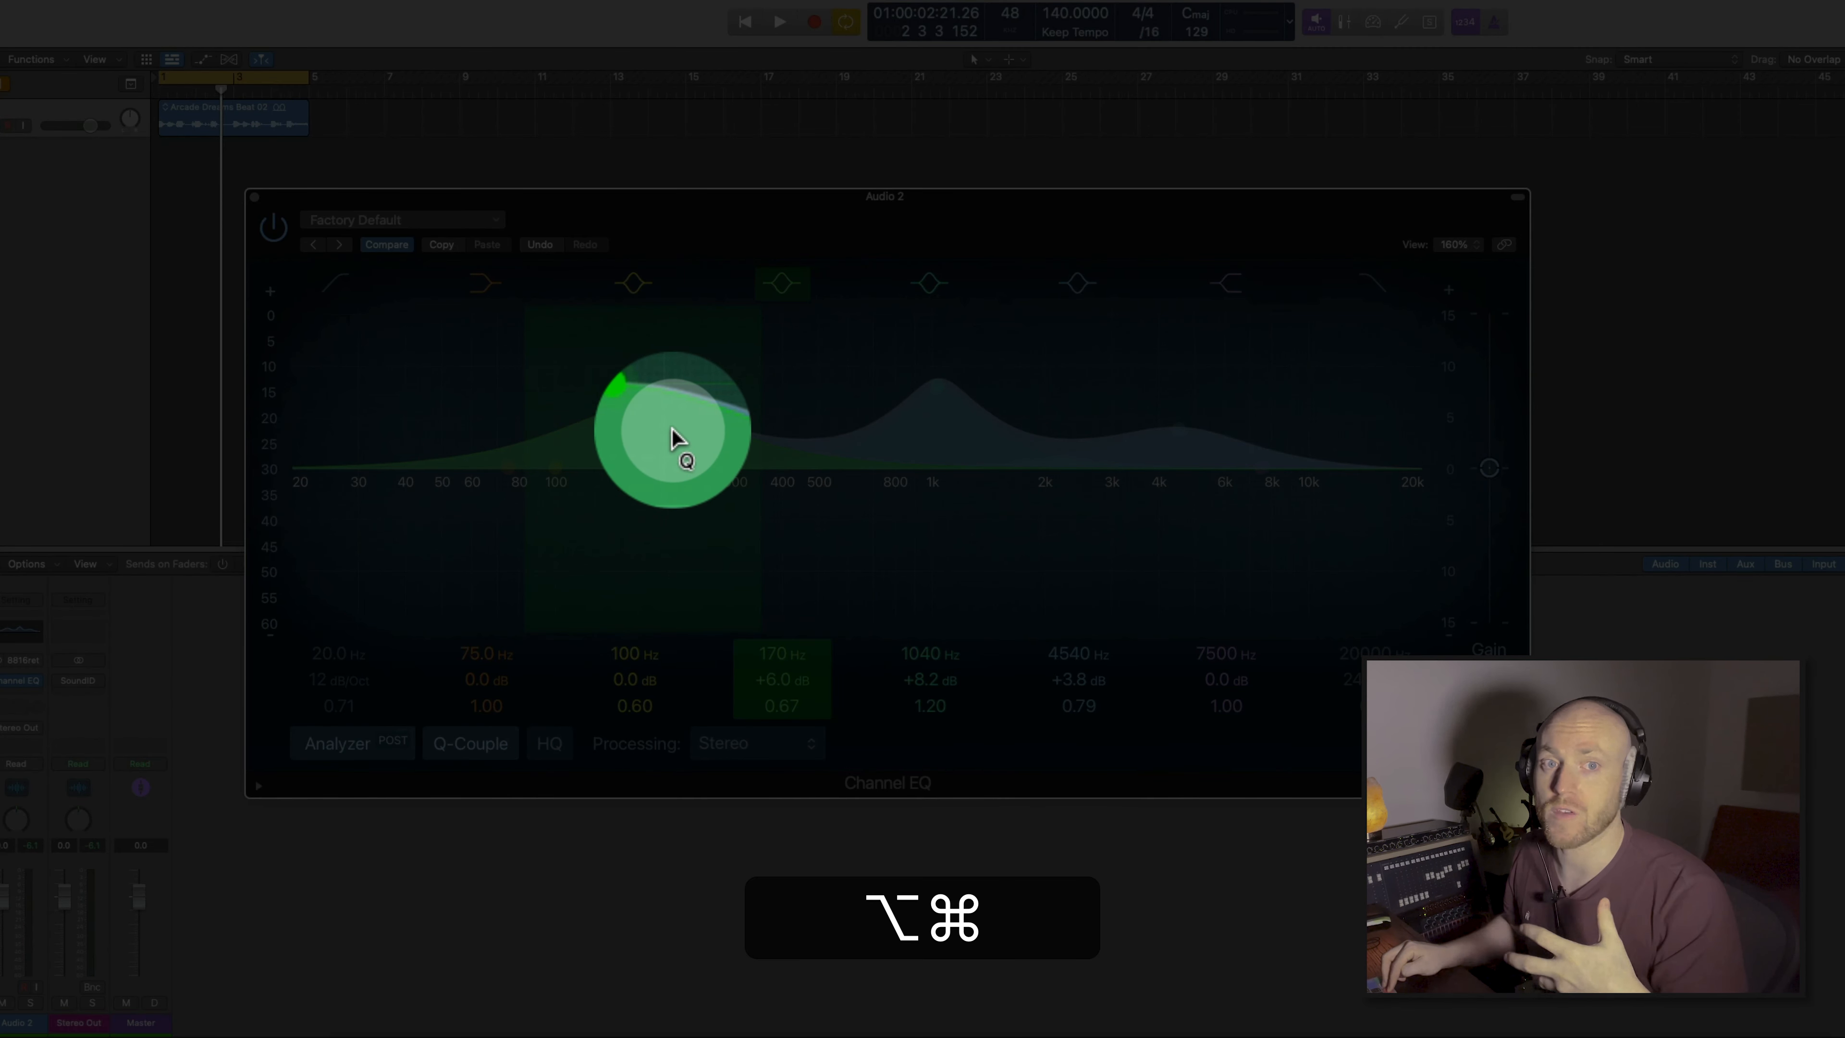
left_click_drag(673, 436, 631, 433)
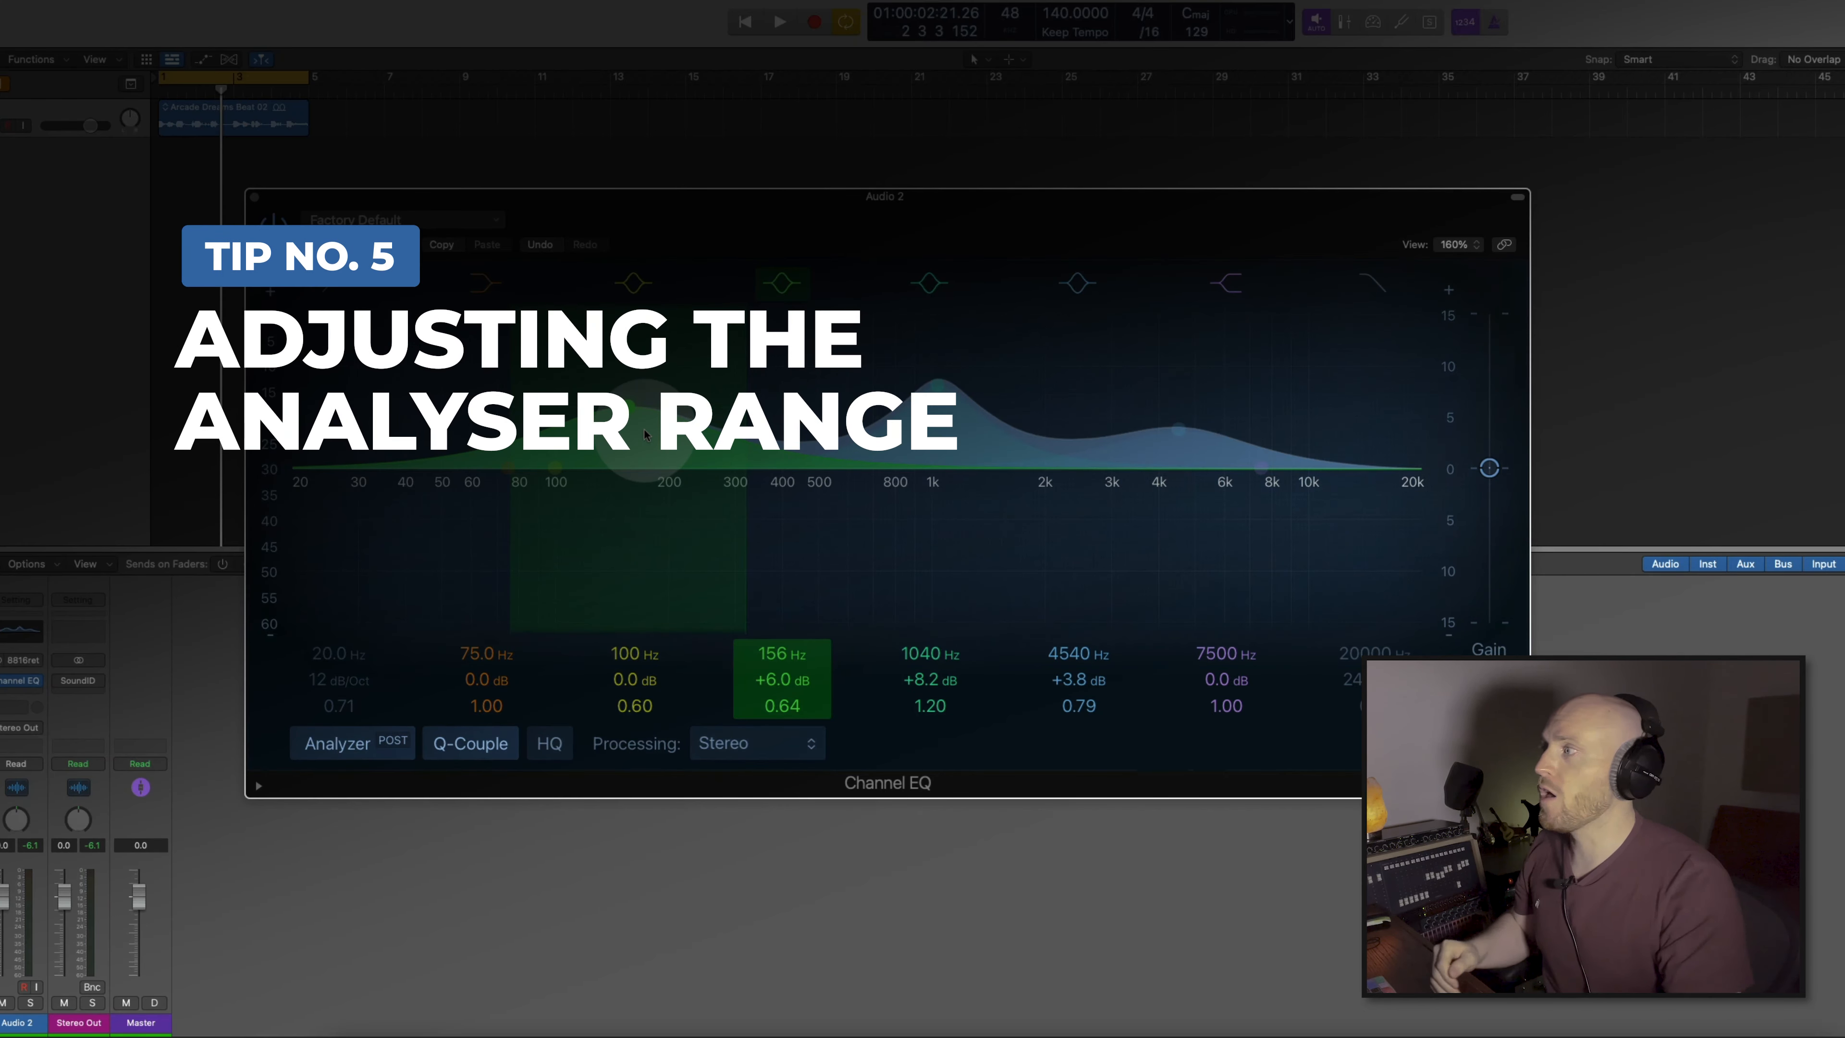
Recall the Channel EQ's default setting, and switch its analyzer off and back on while the loop plays.
left_click(488, 221)
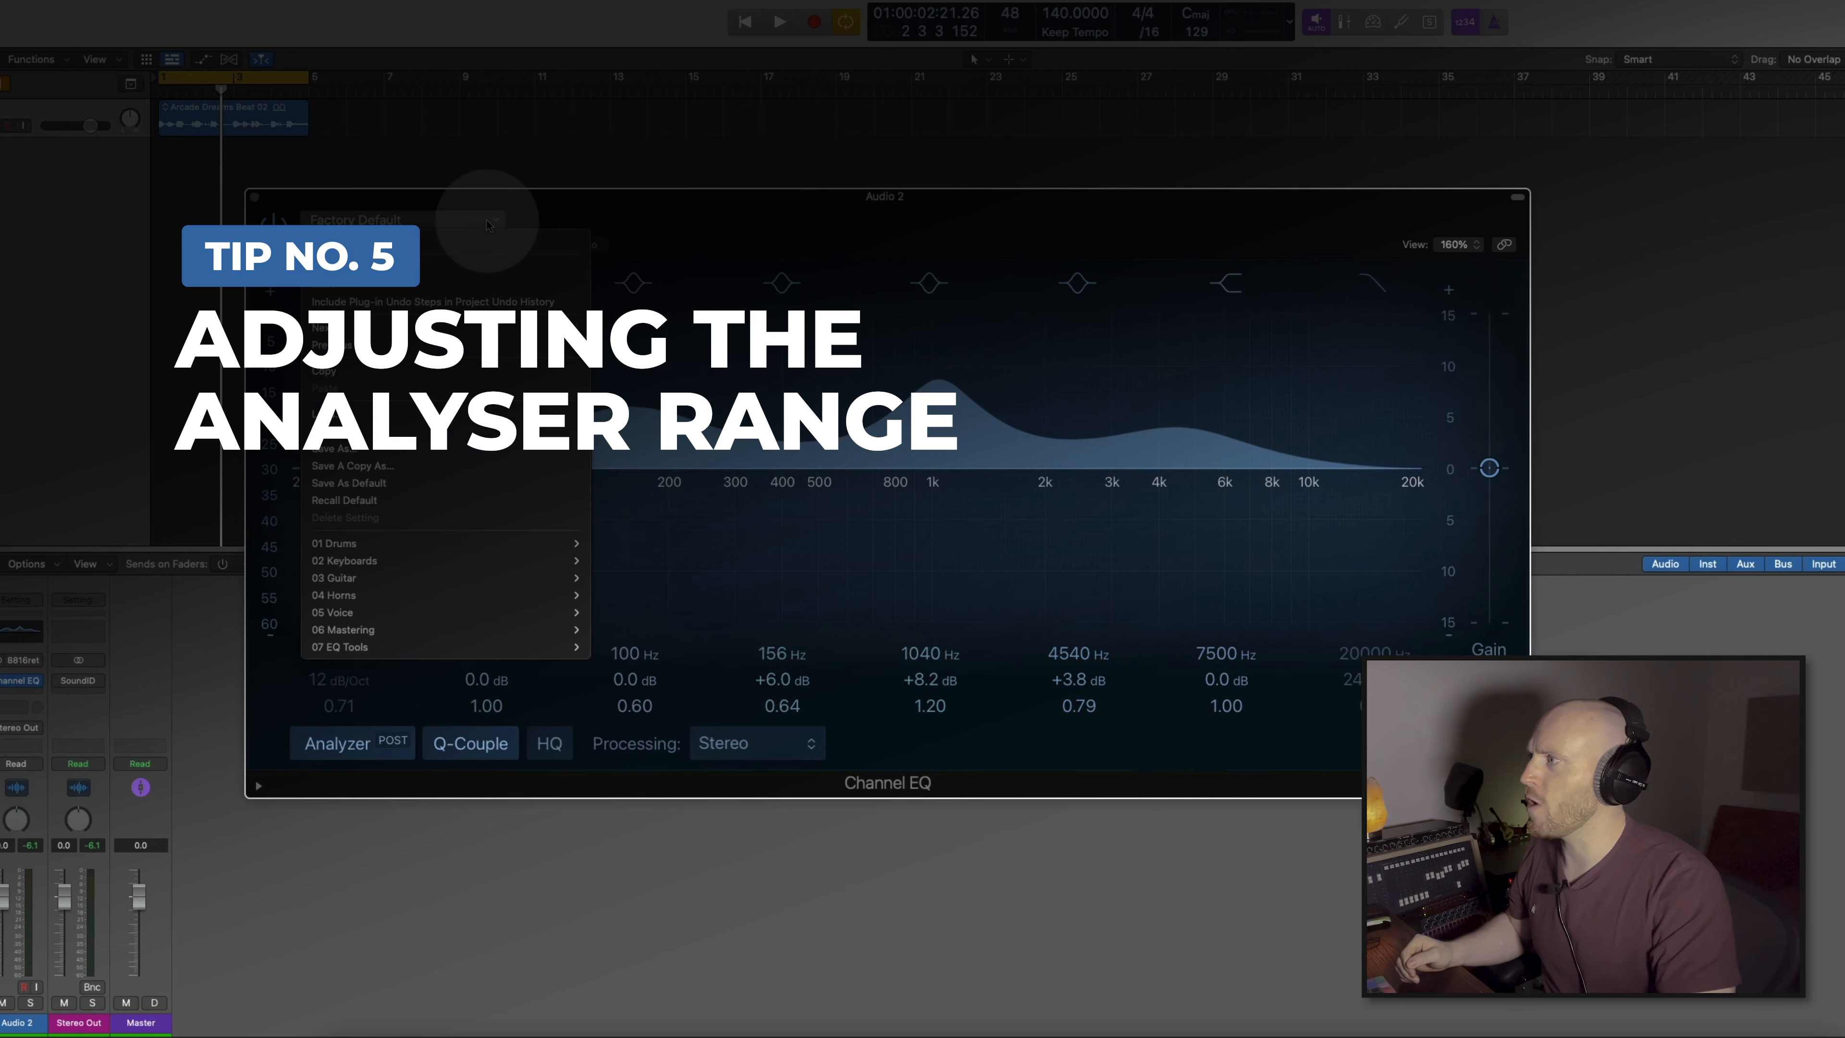
left_click(395, 497)
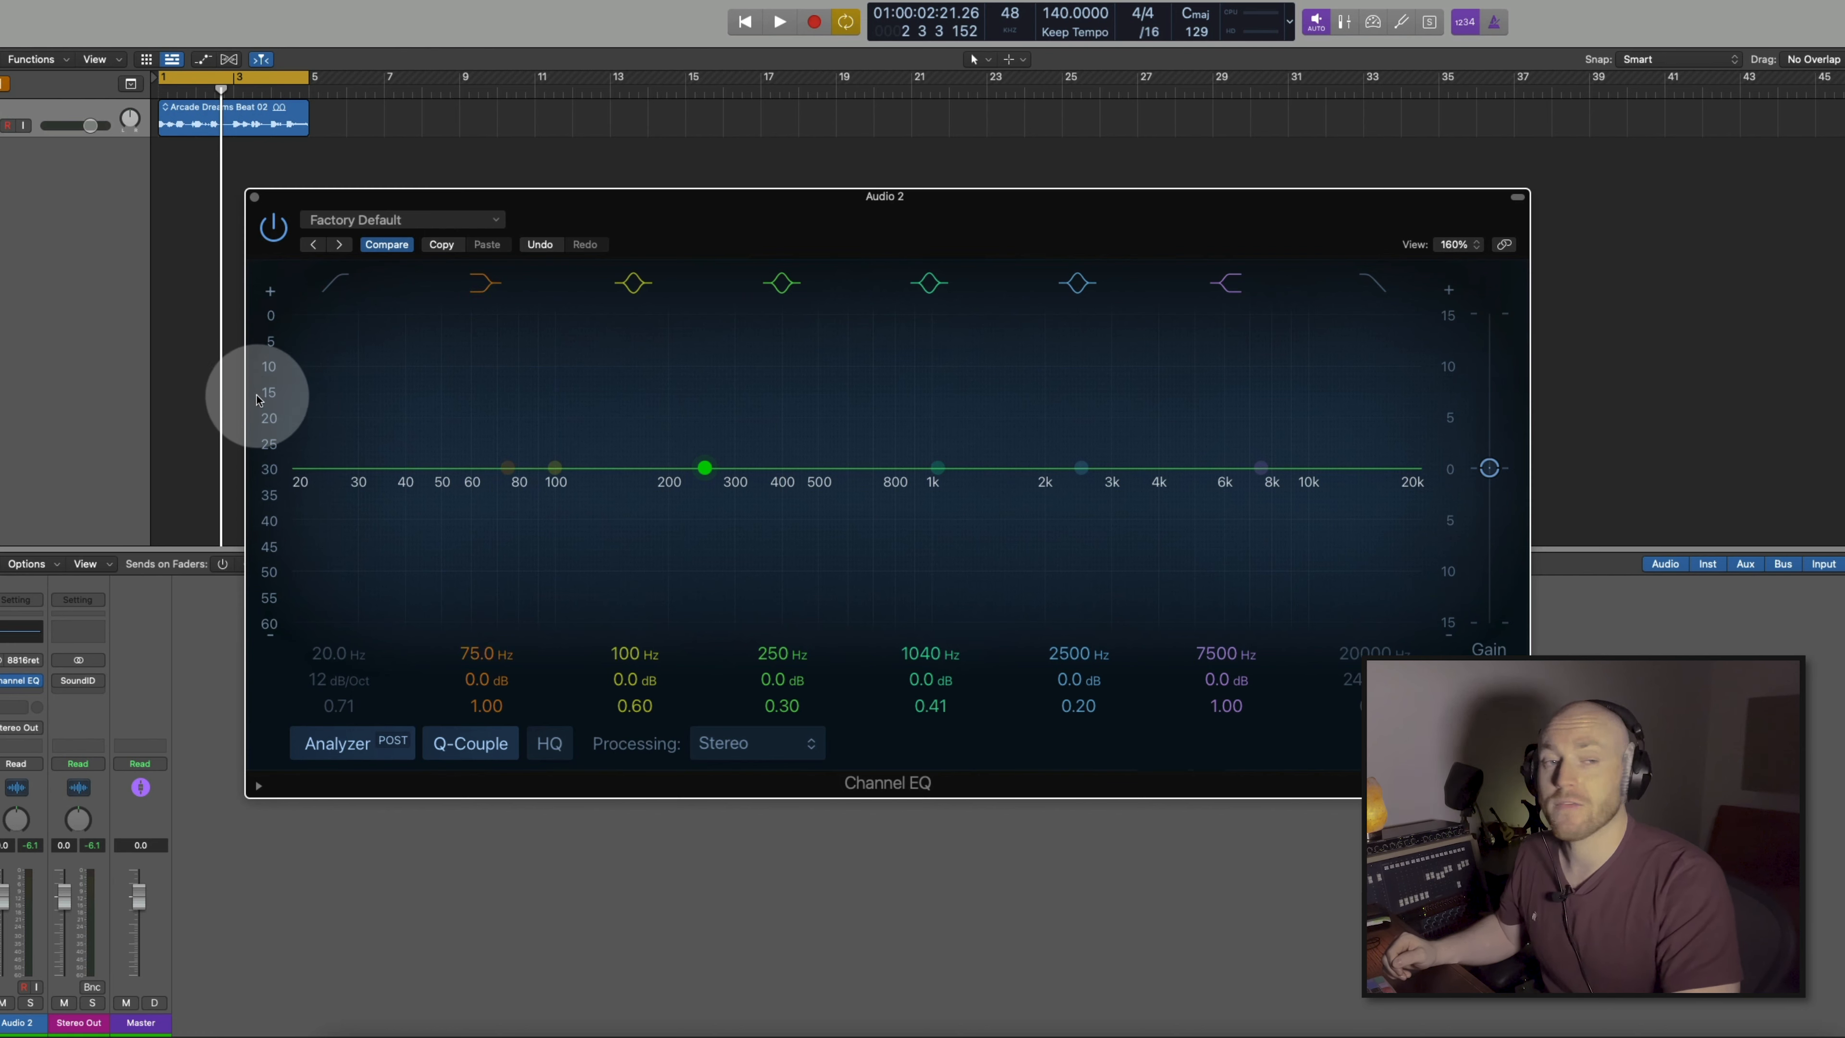
left_click(334, 742)
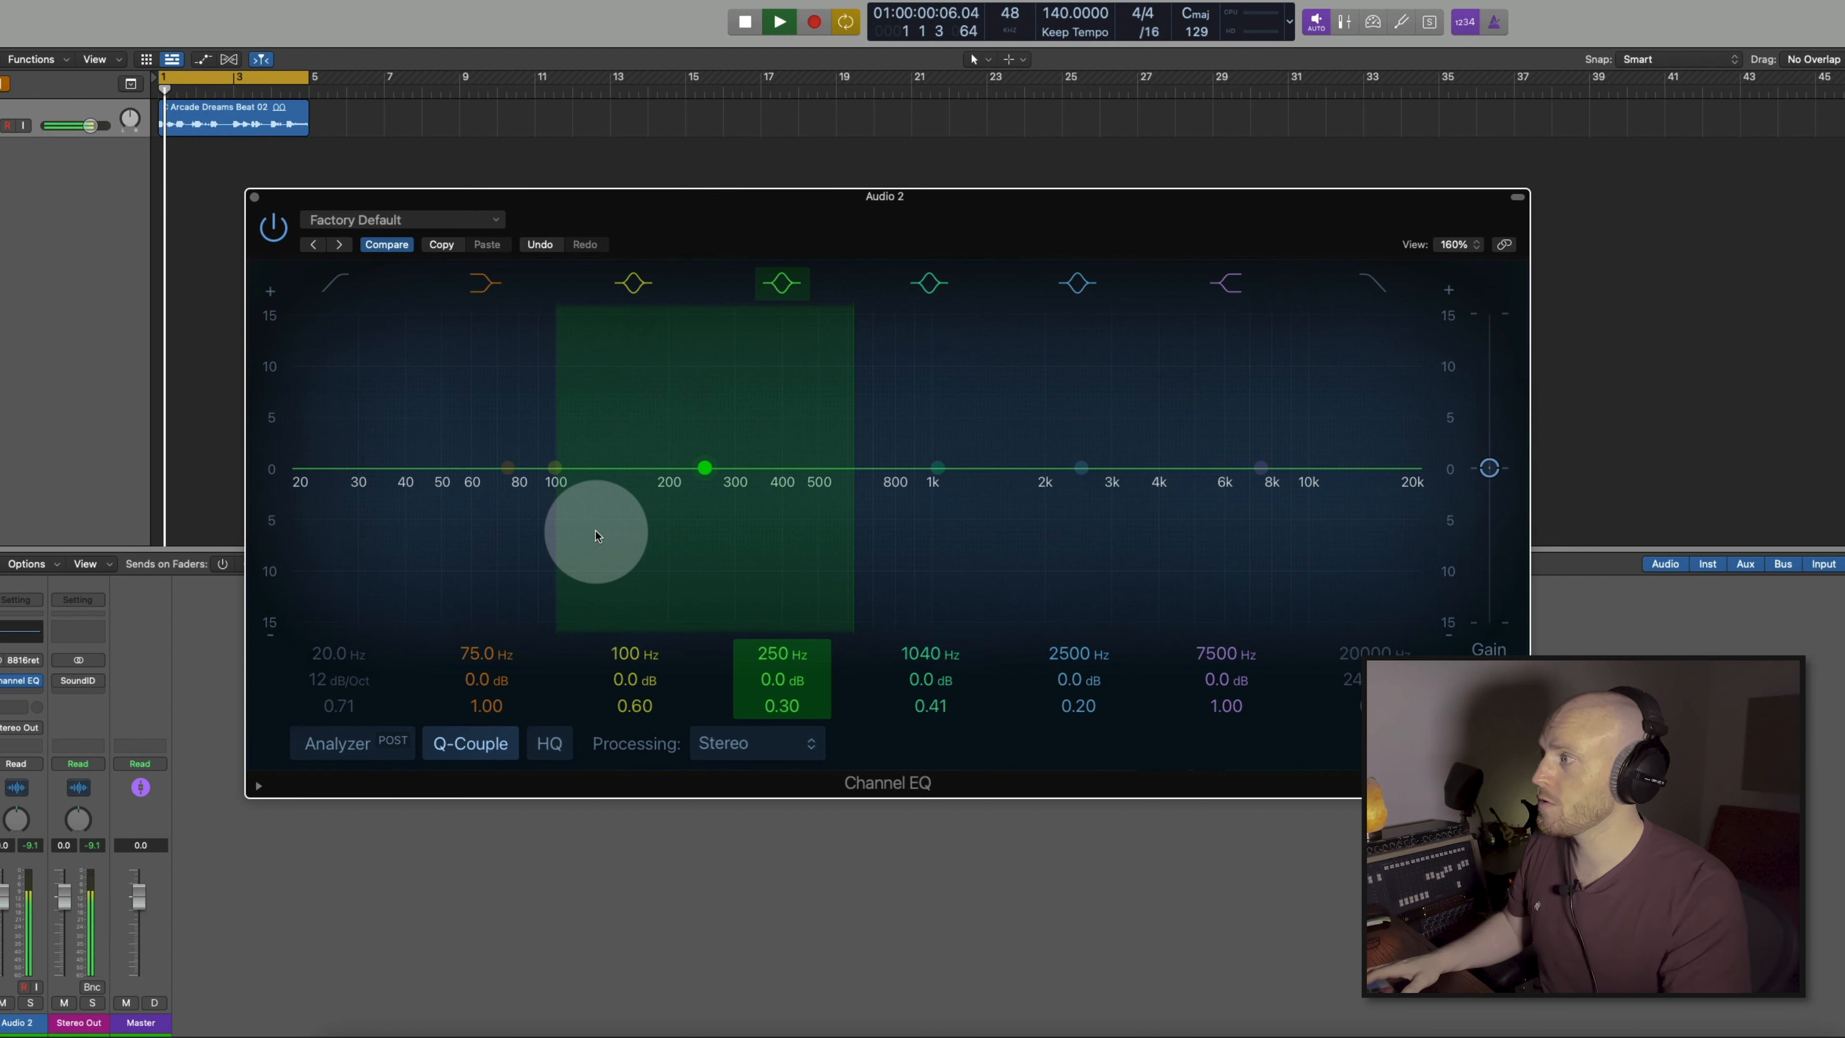
left_click(350, 754)
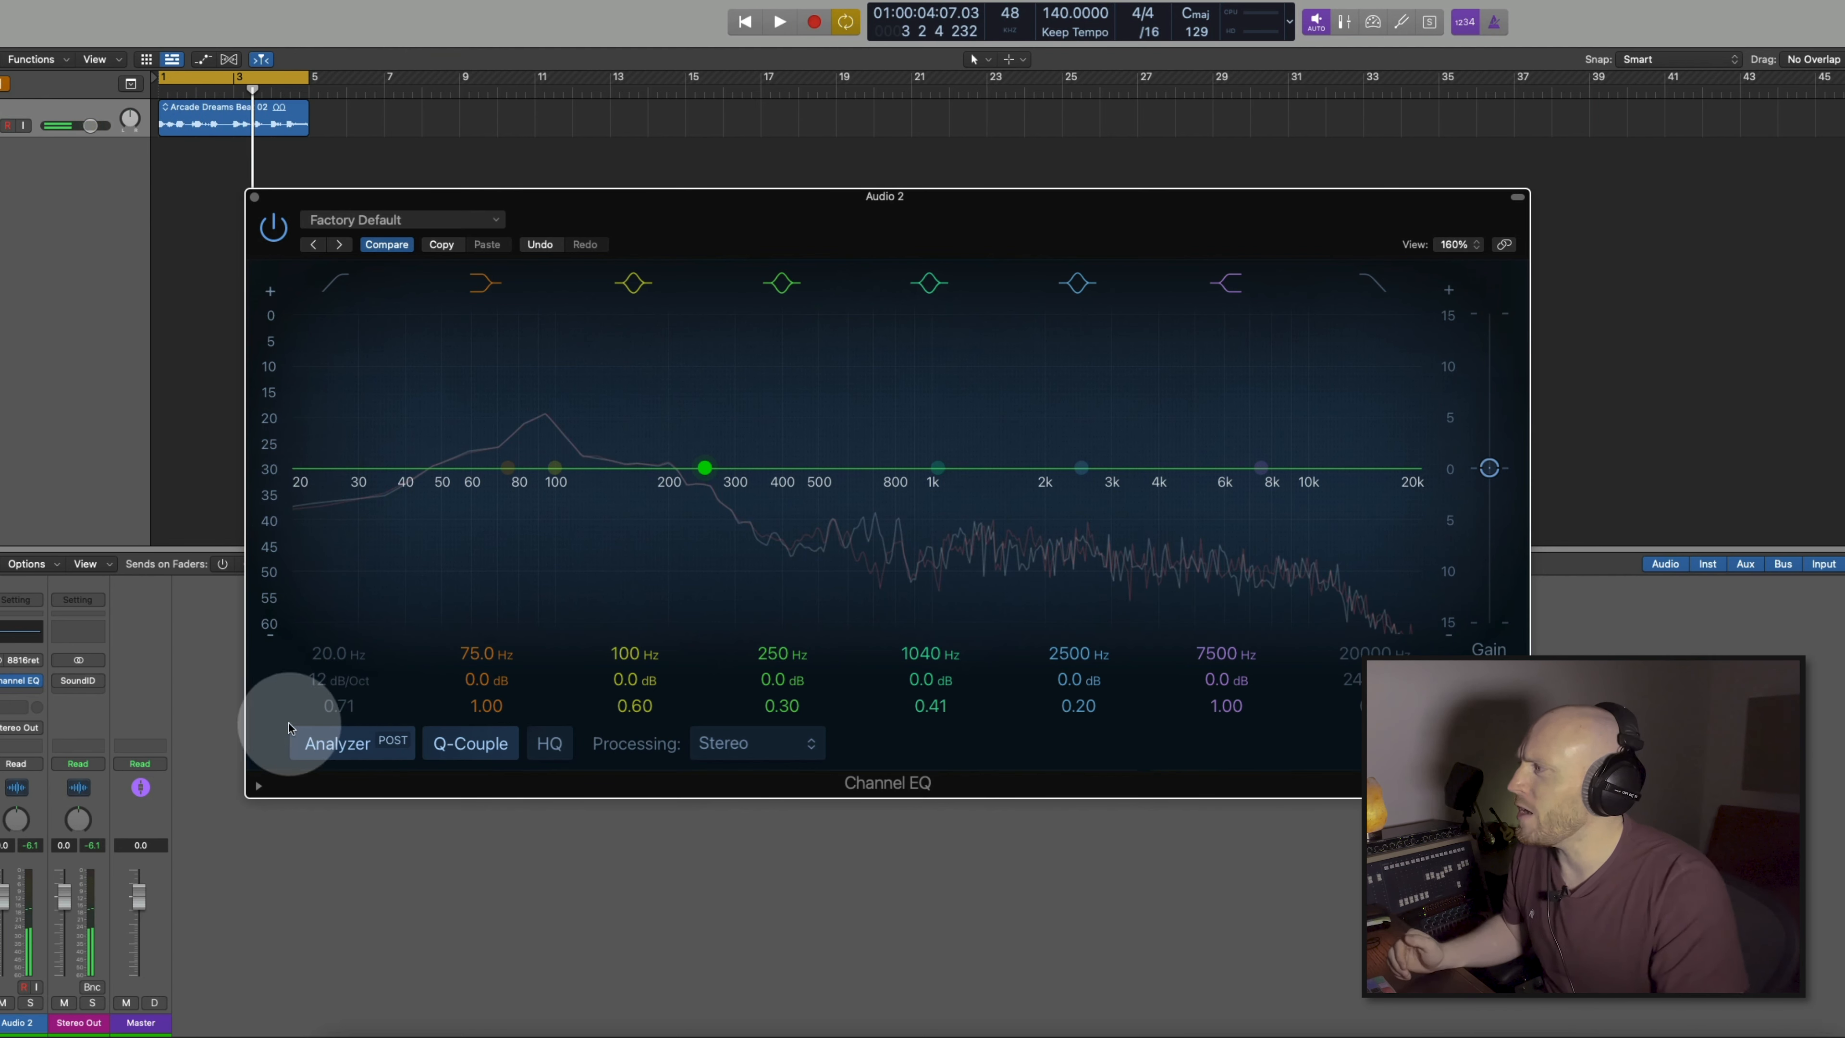
Insert a Gain plug-in ahead of the Channel EQ on the Audio 2 channel strip.
left_click(20, 705)
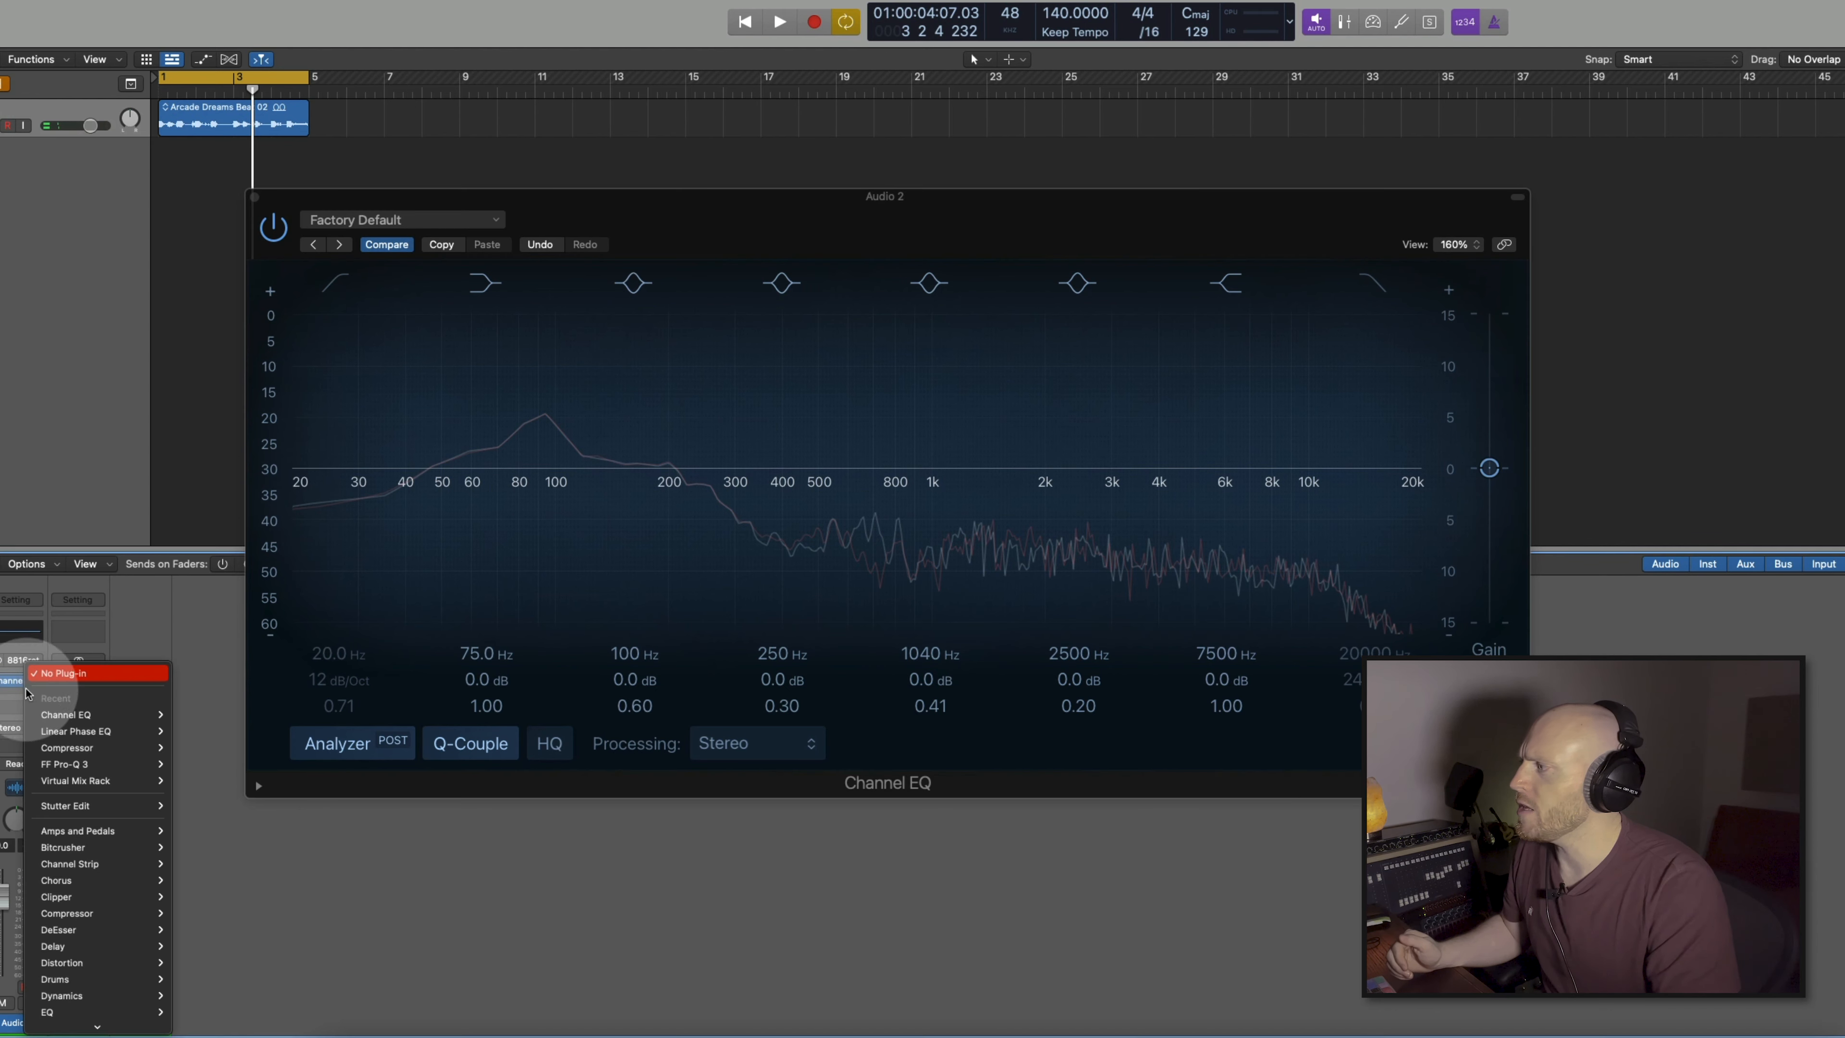
mouse_move(100, 929)
mouse_move(220, 930)
left_click(299, 930)
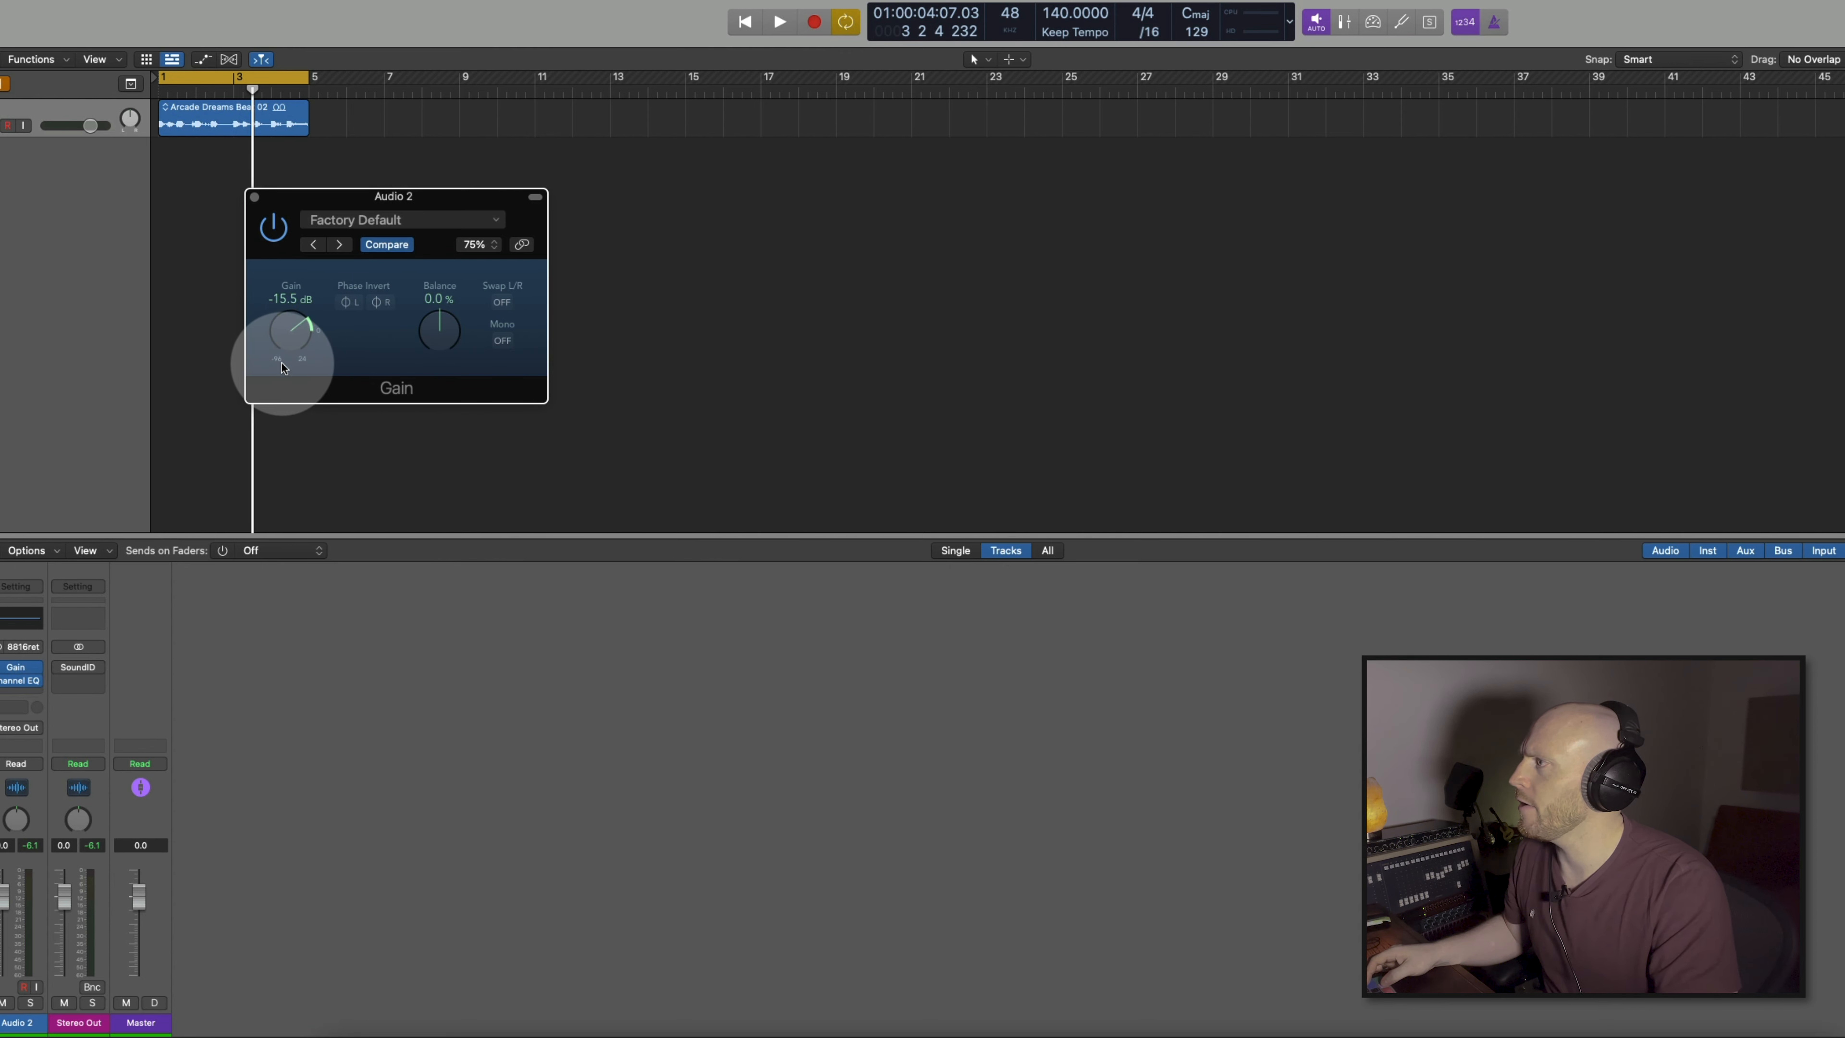
Open the Channel EQ on Audio 2, audition the loop on its analyzer, and set the 250 Hz band's Q to 2.60.
left_click(22, 680)
key("space")
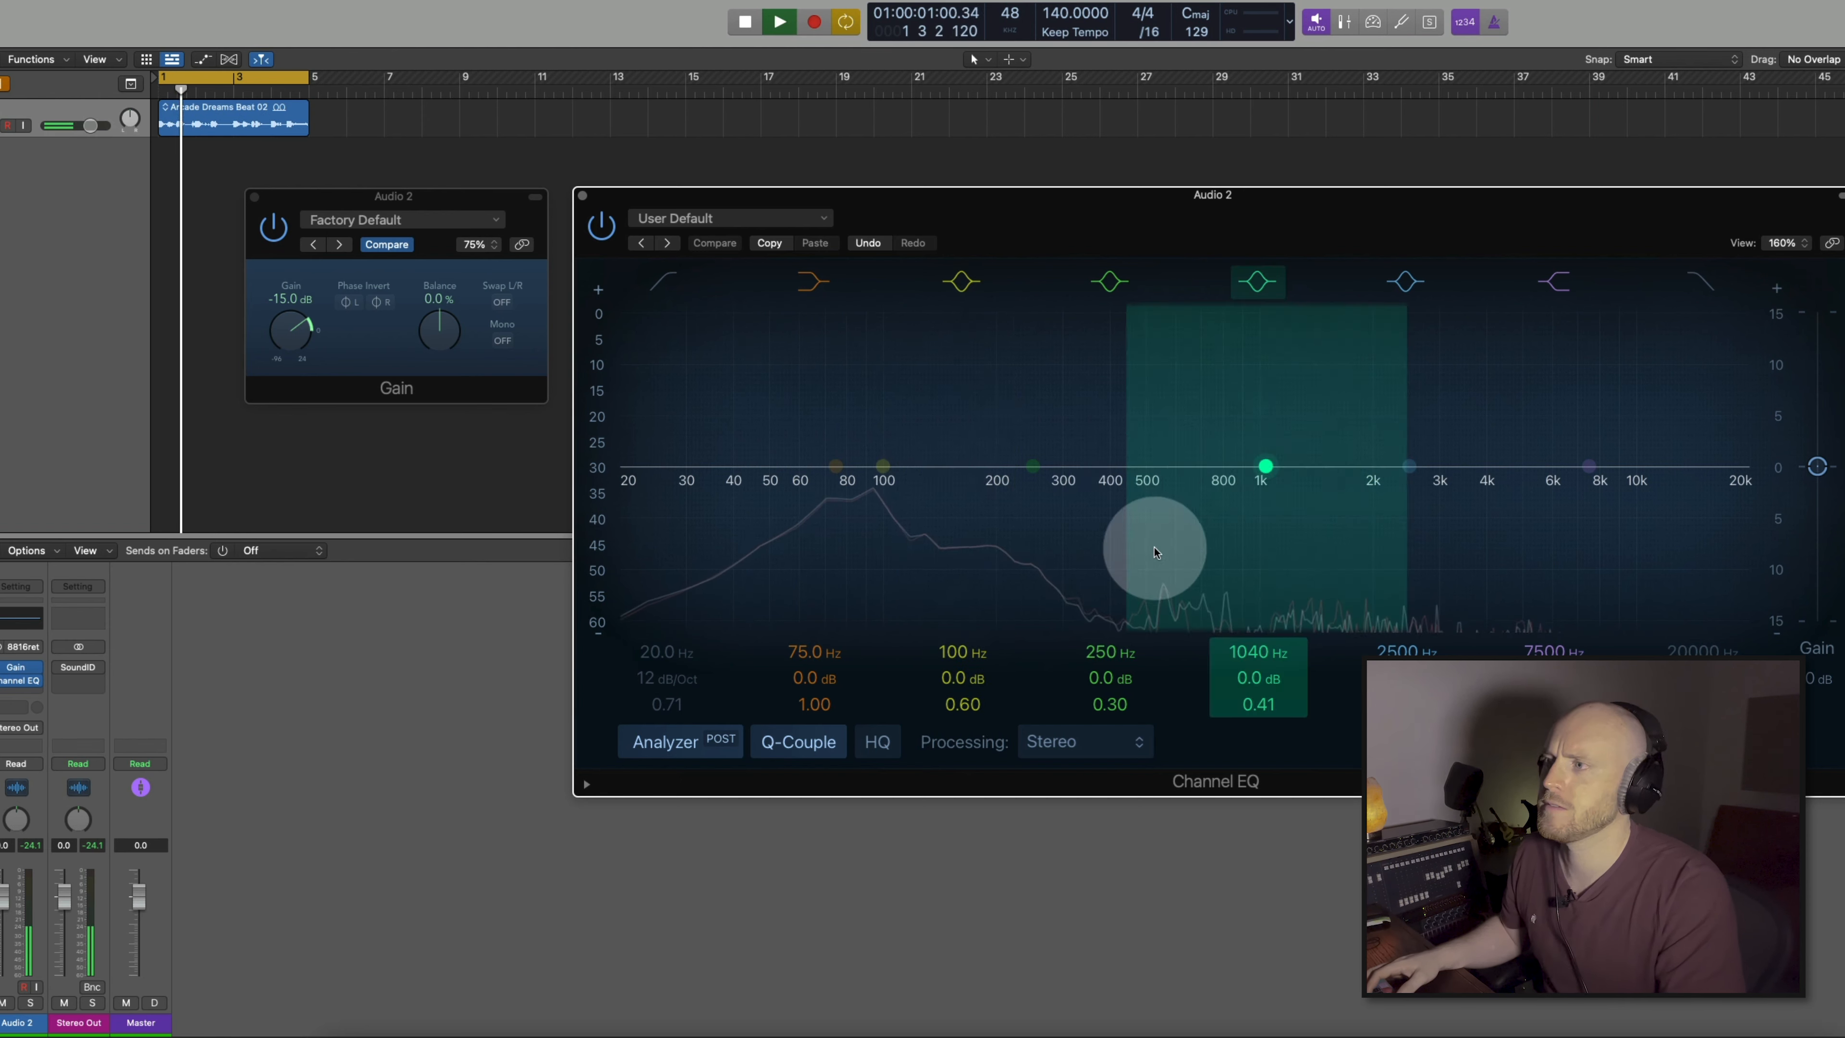
key("space")
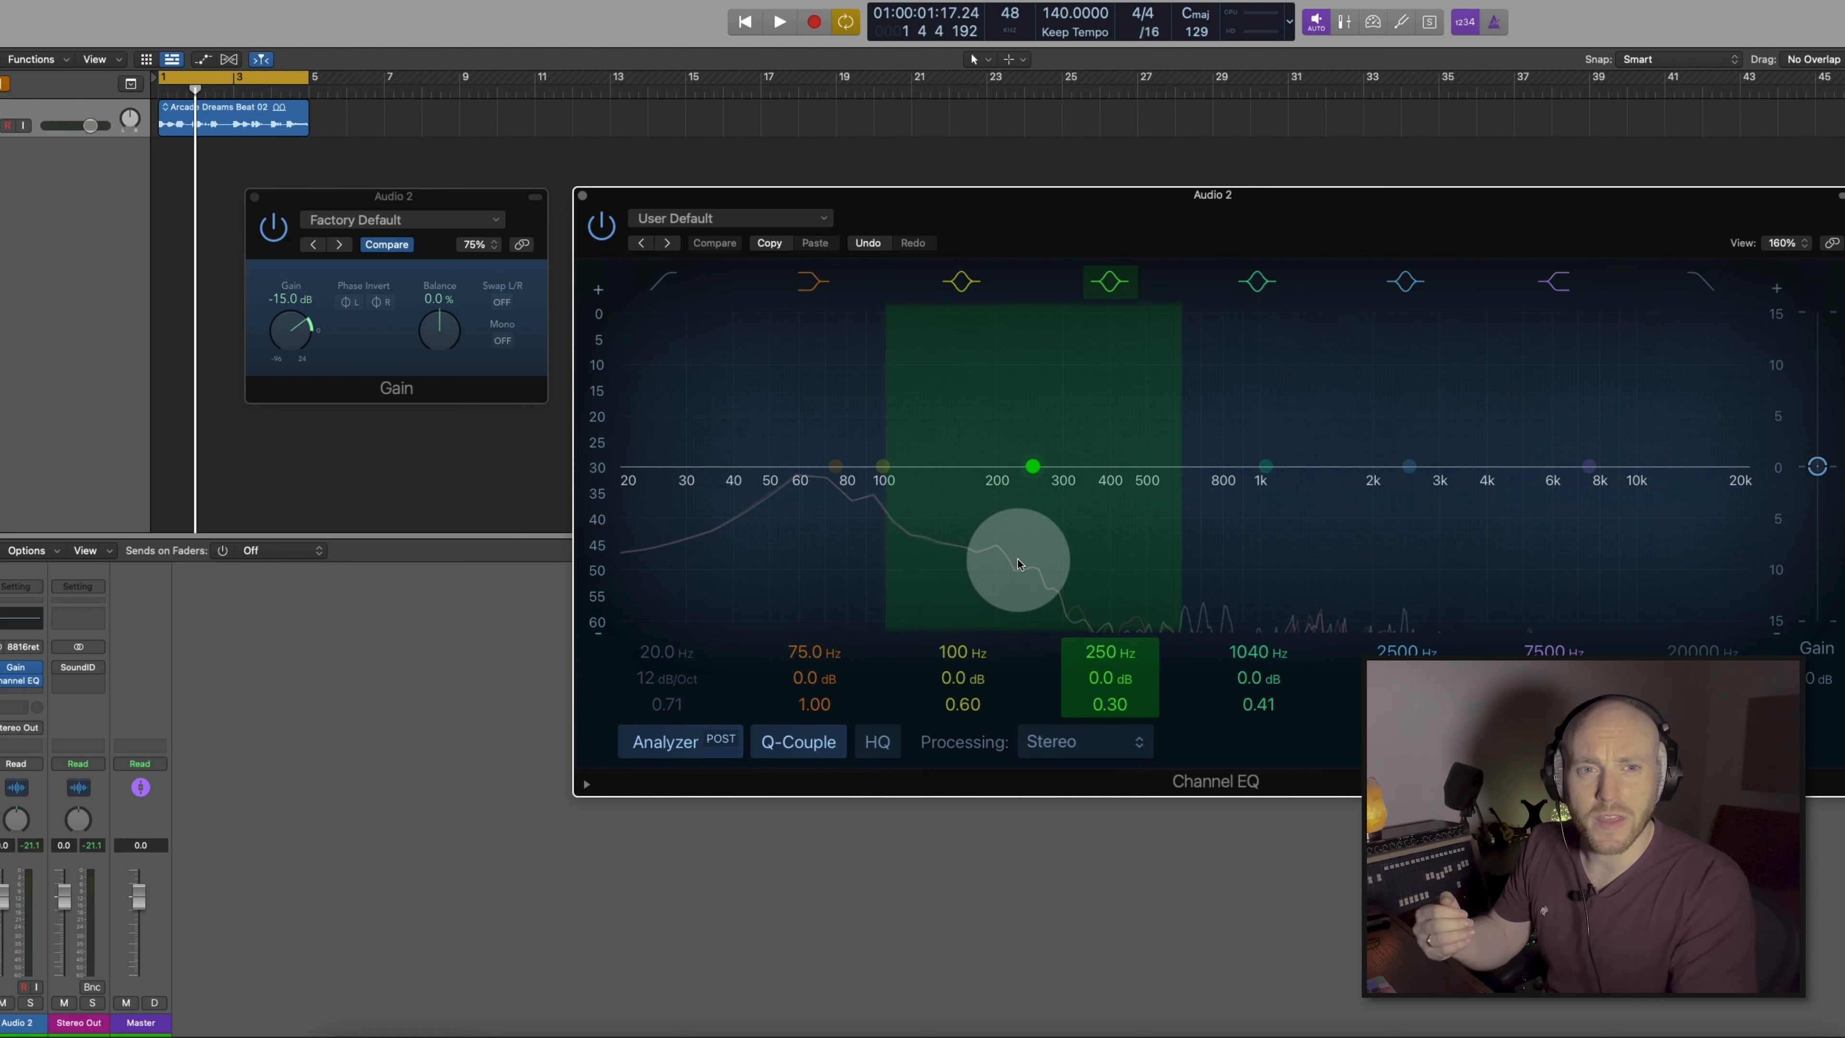
scroll(1017, 565, "up", 5)
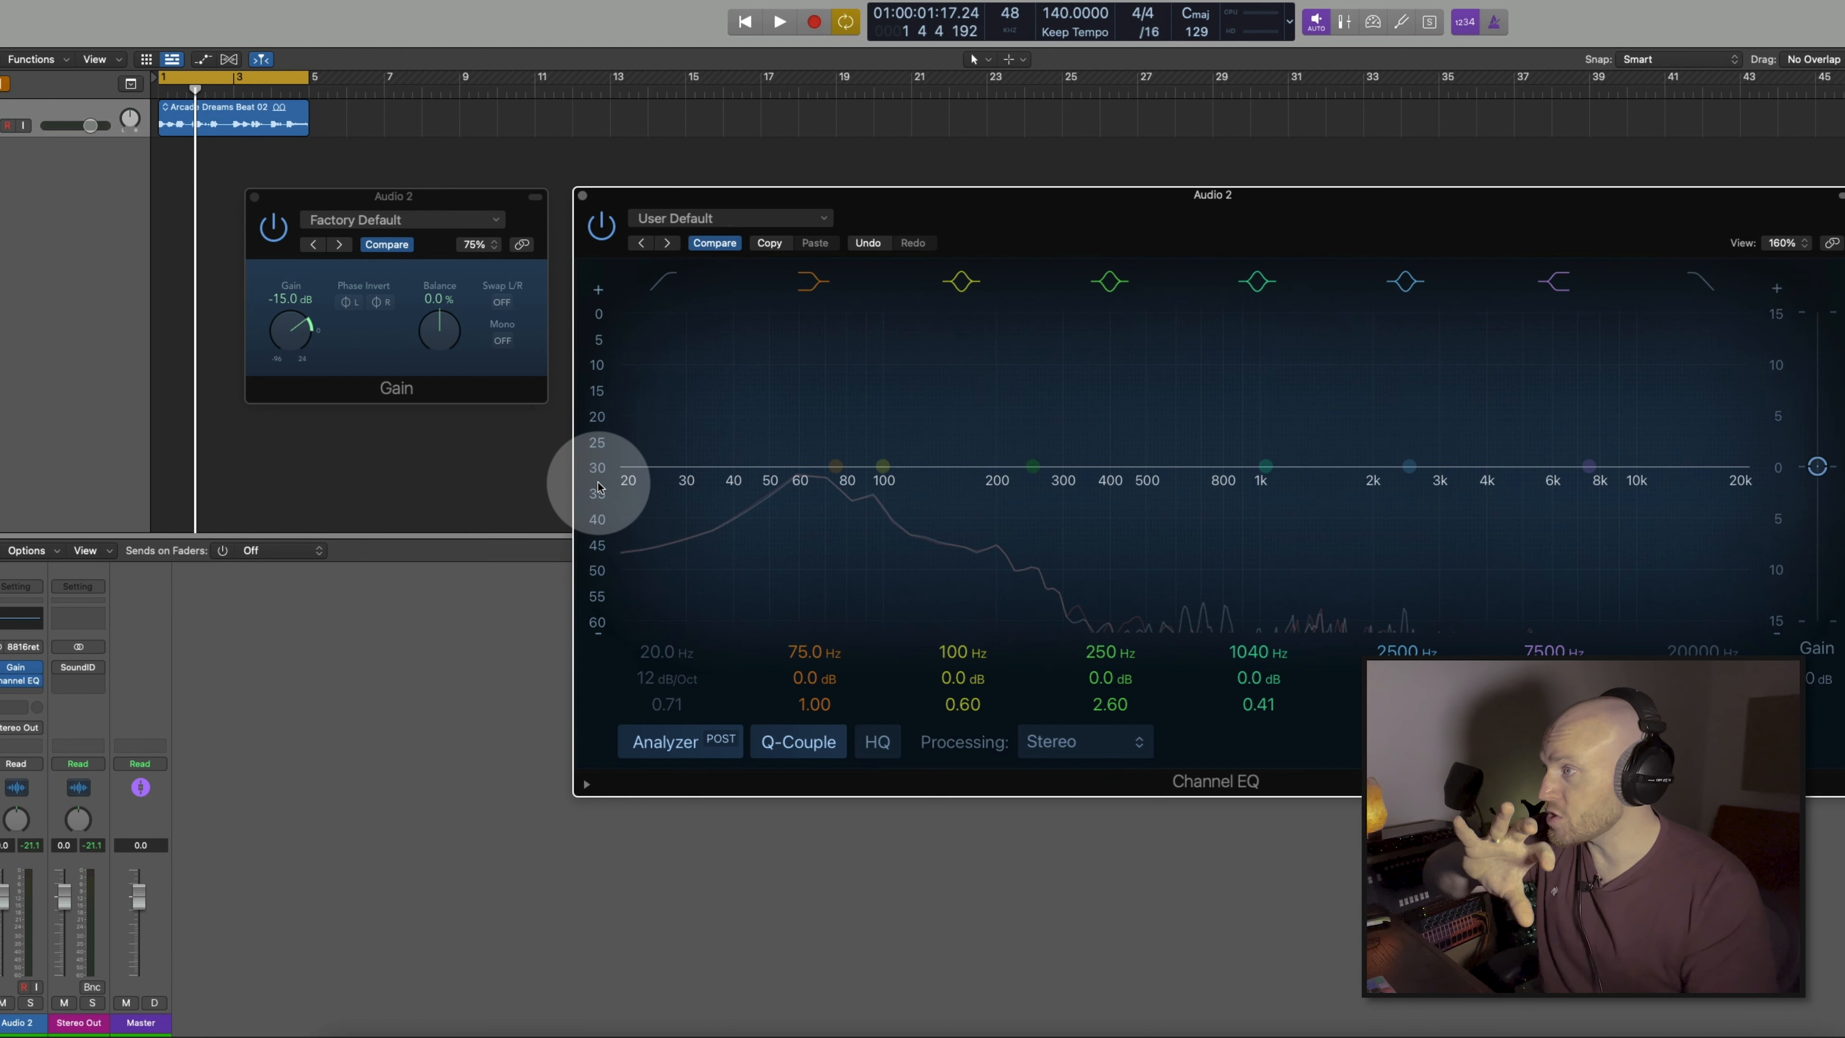
Shift the analyzer's level scale to span 30 to 90 dB while the loop plays.
key("space")
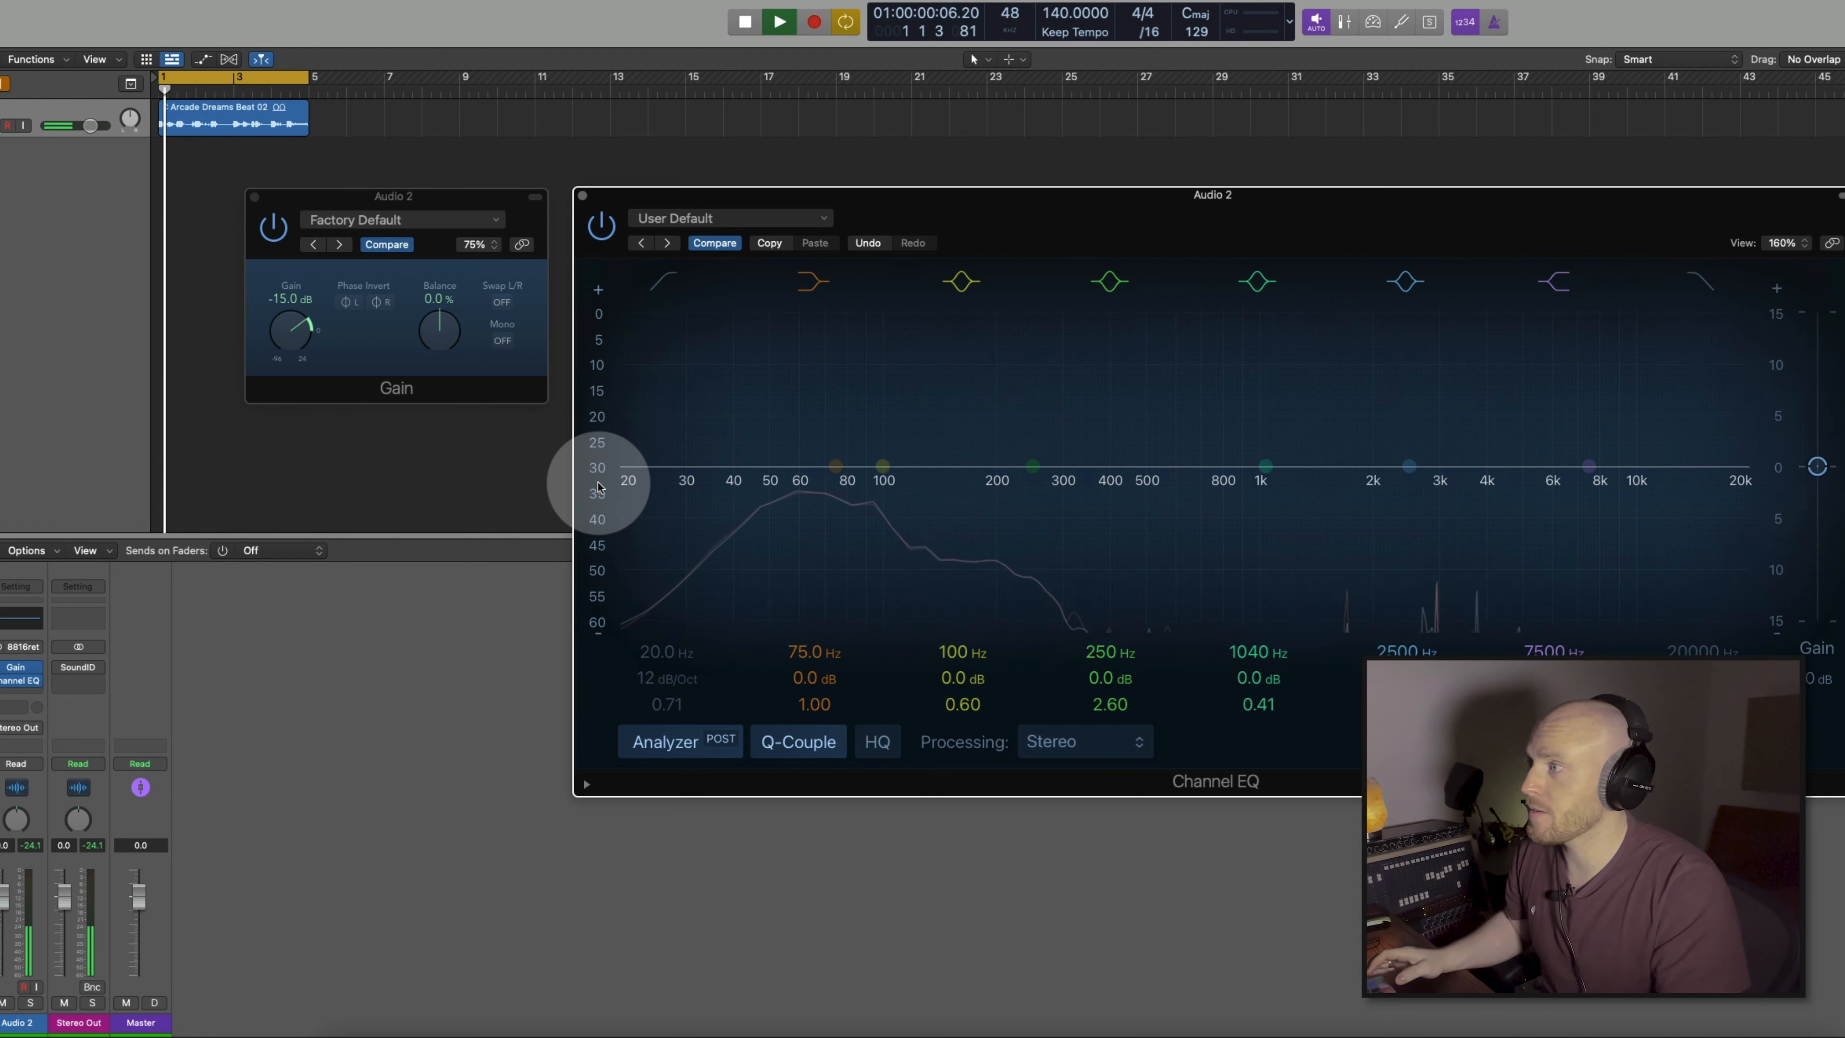
left_click_drag(597, 492, 612, 419)
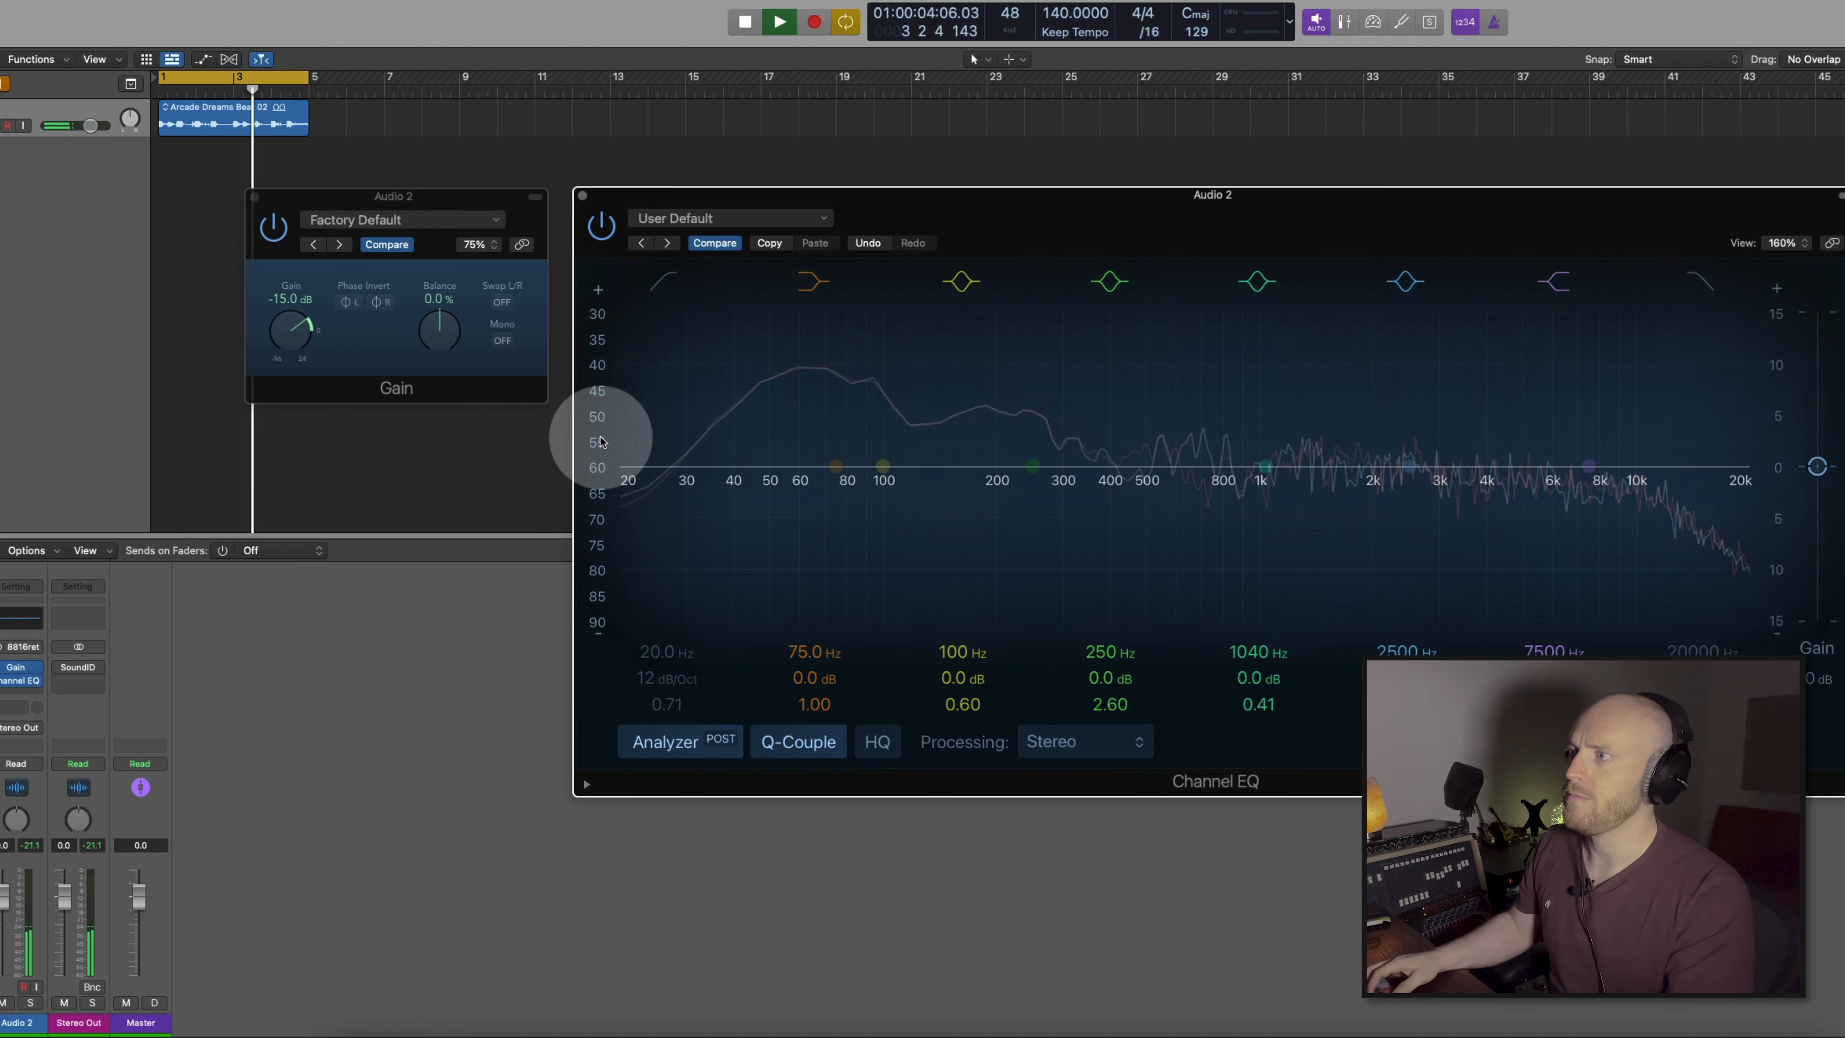
key("space")
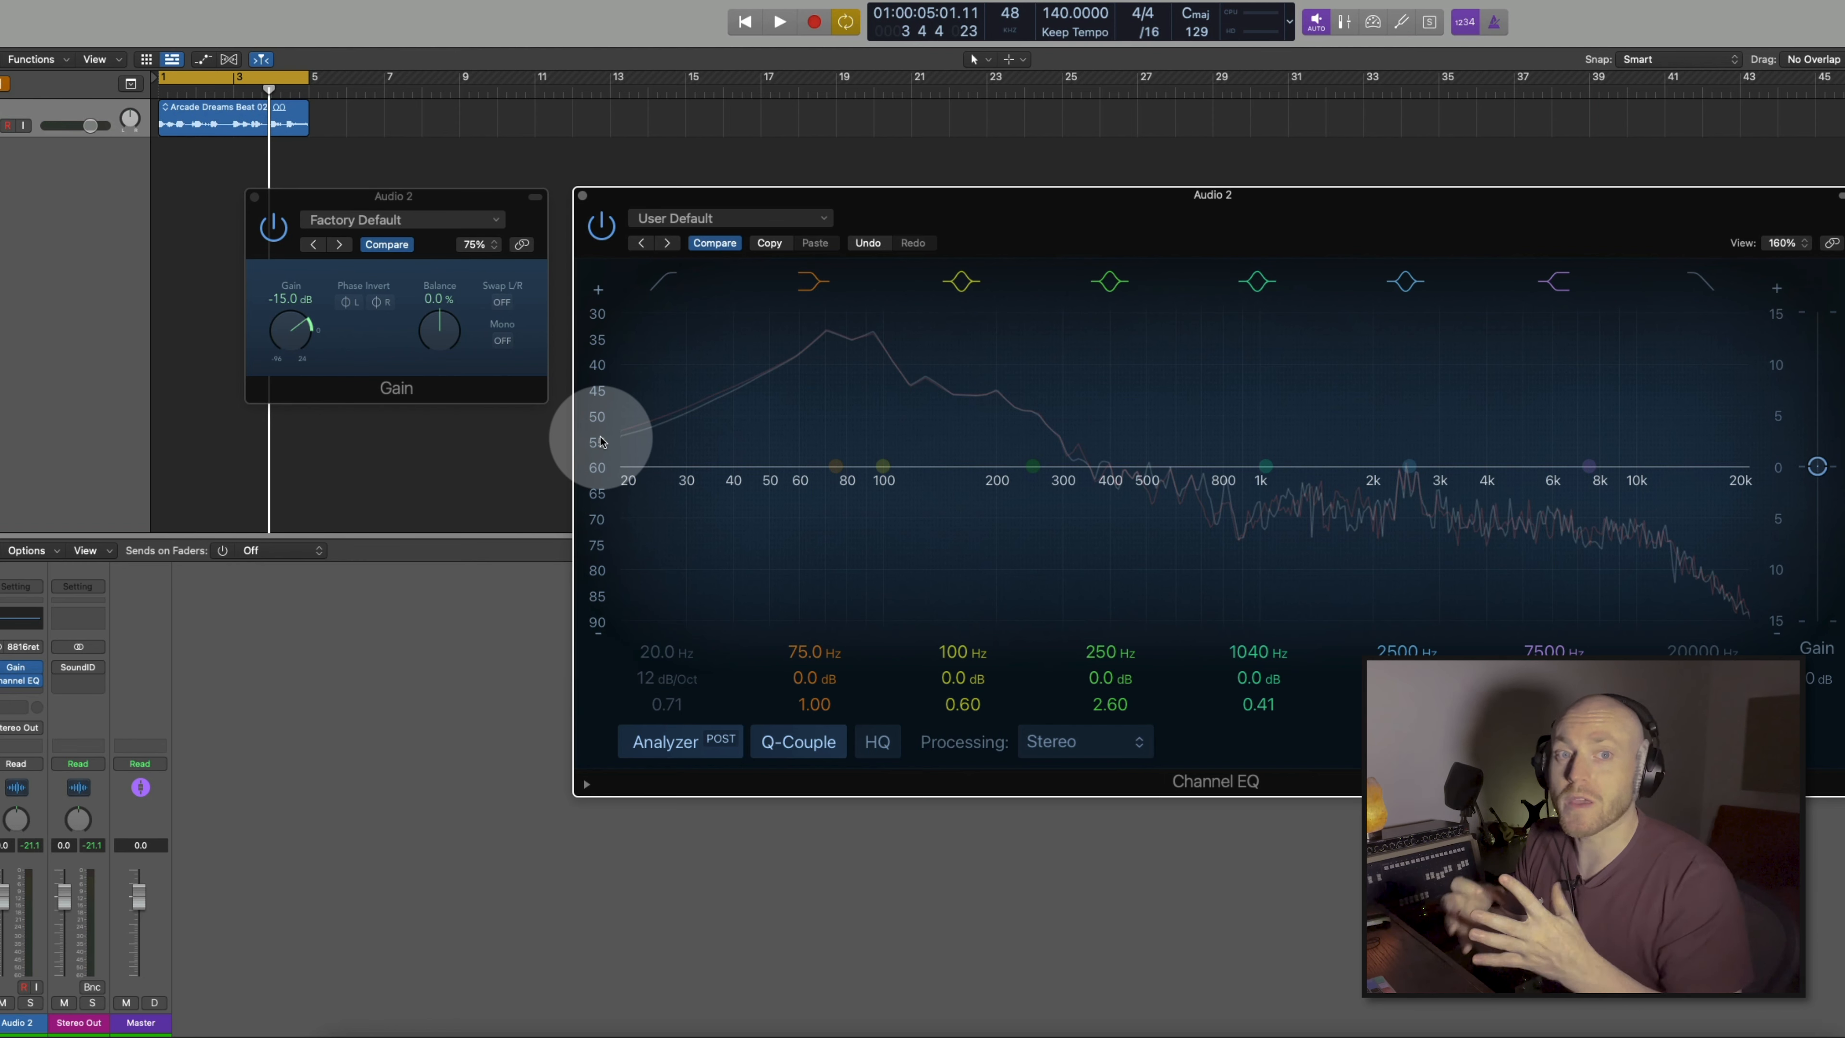
Set the Gain plug-in to about +14.4 dB and shift the analyzer scale to span +15 to -45 dB while the loop plays.
left_click_drag(289, 320, 283, 301)
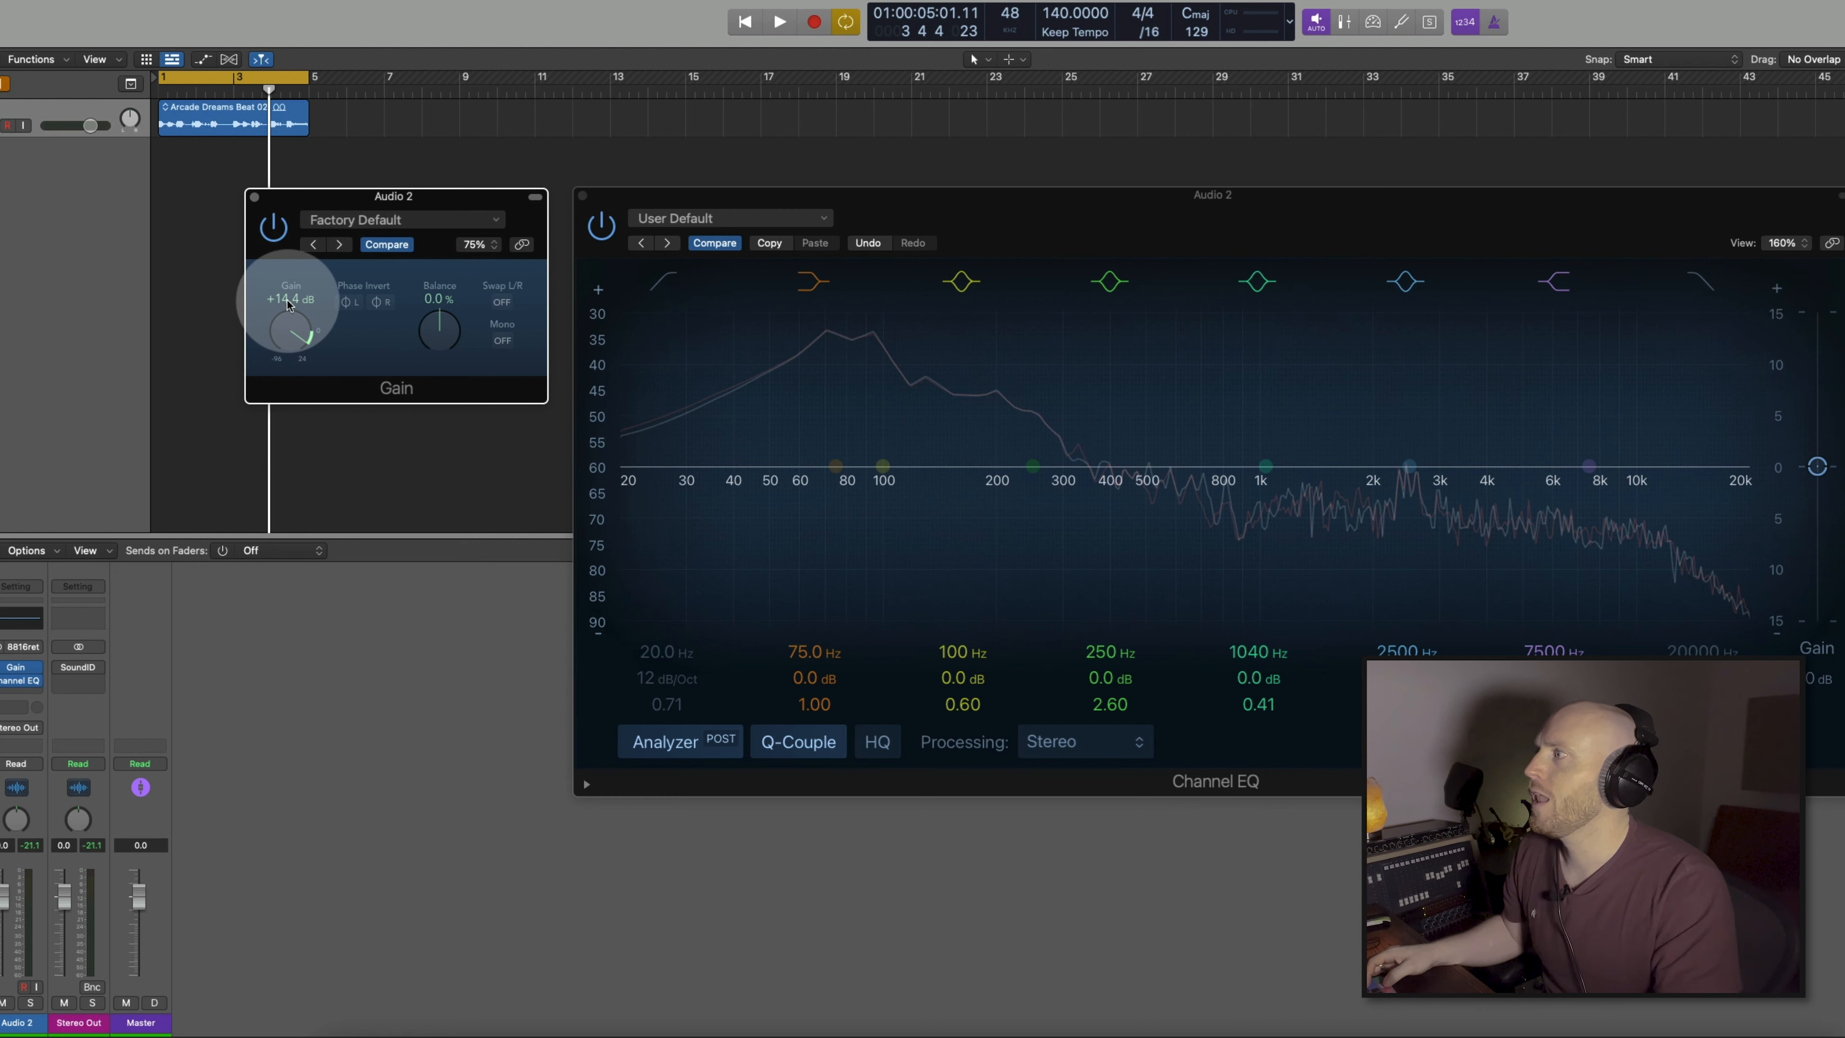
left_click_drag(597, 363, 597, 565)
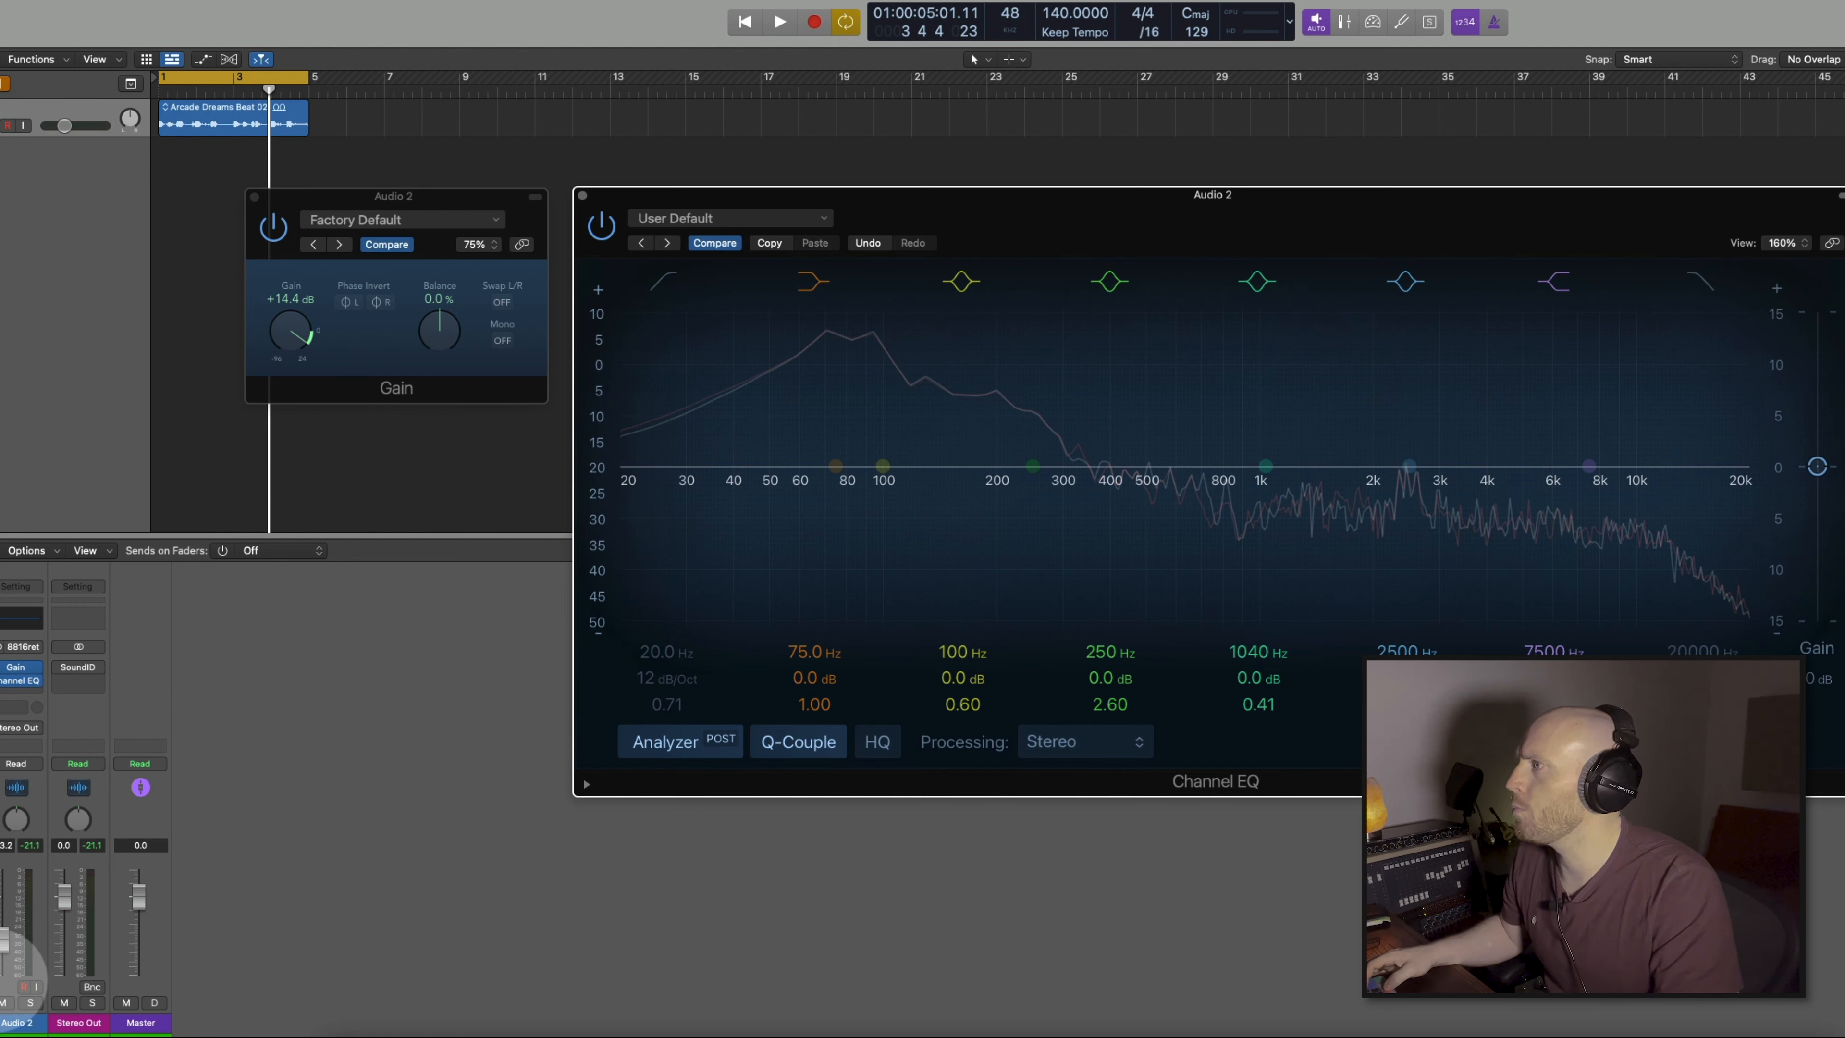
key("space")
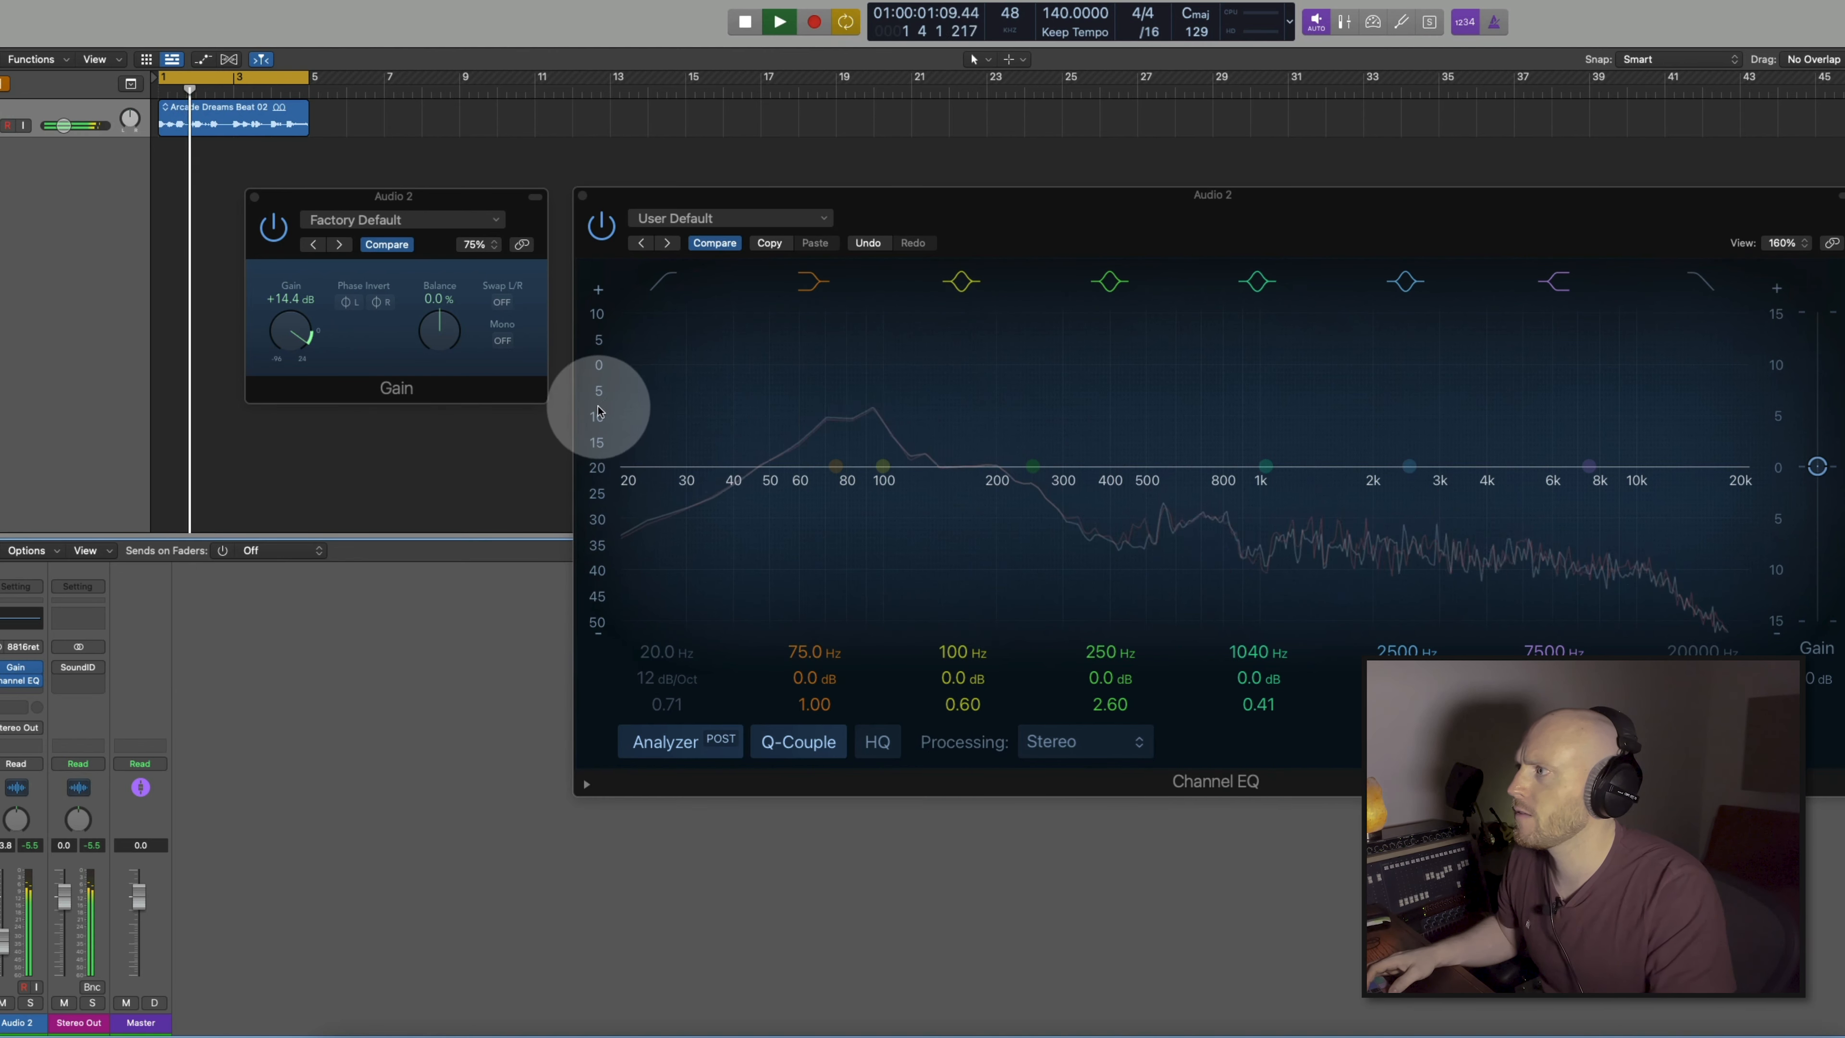
left_click_drag(597, 412, 593, 447)
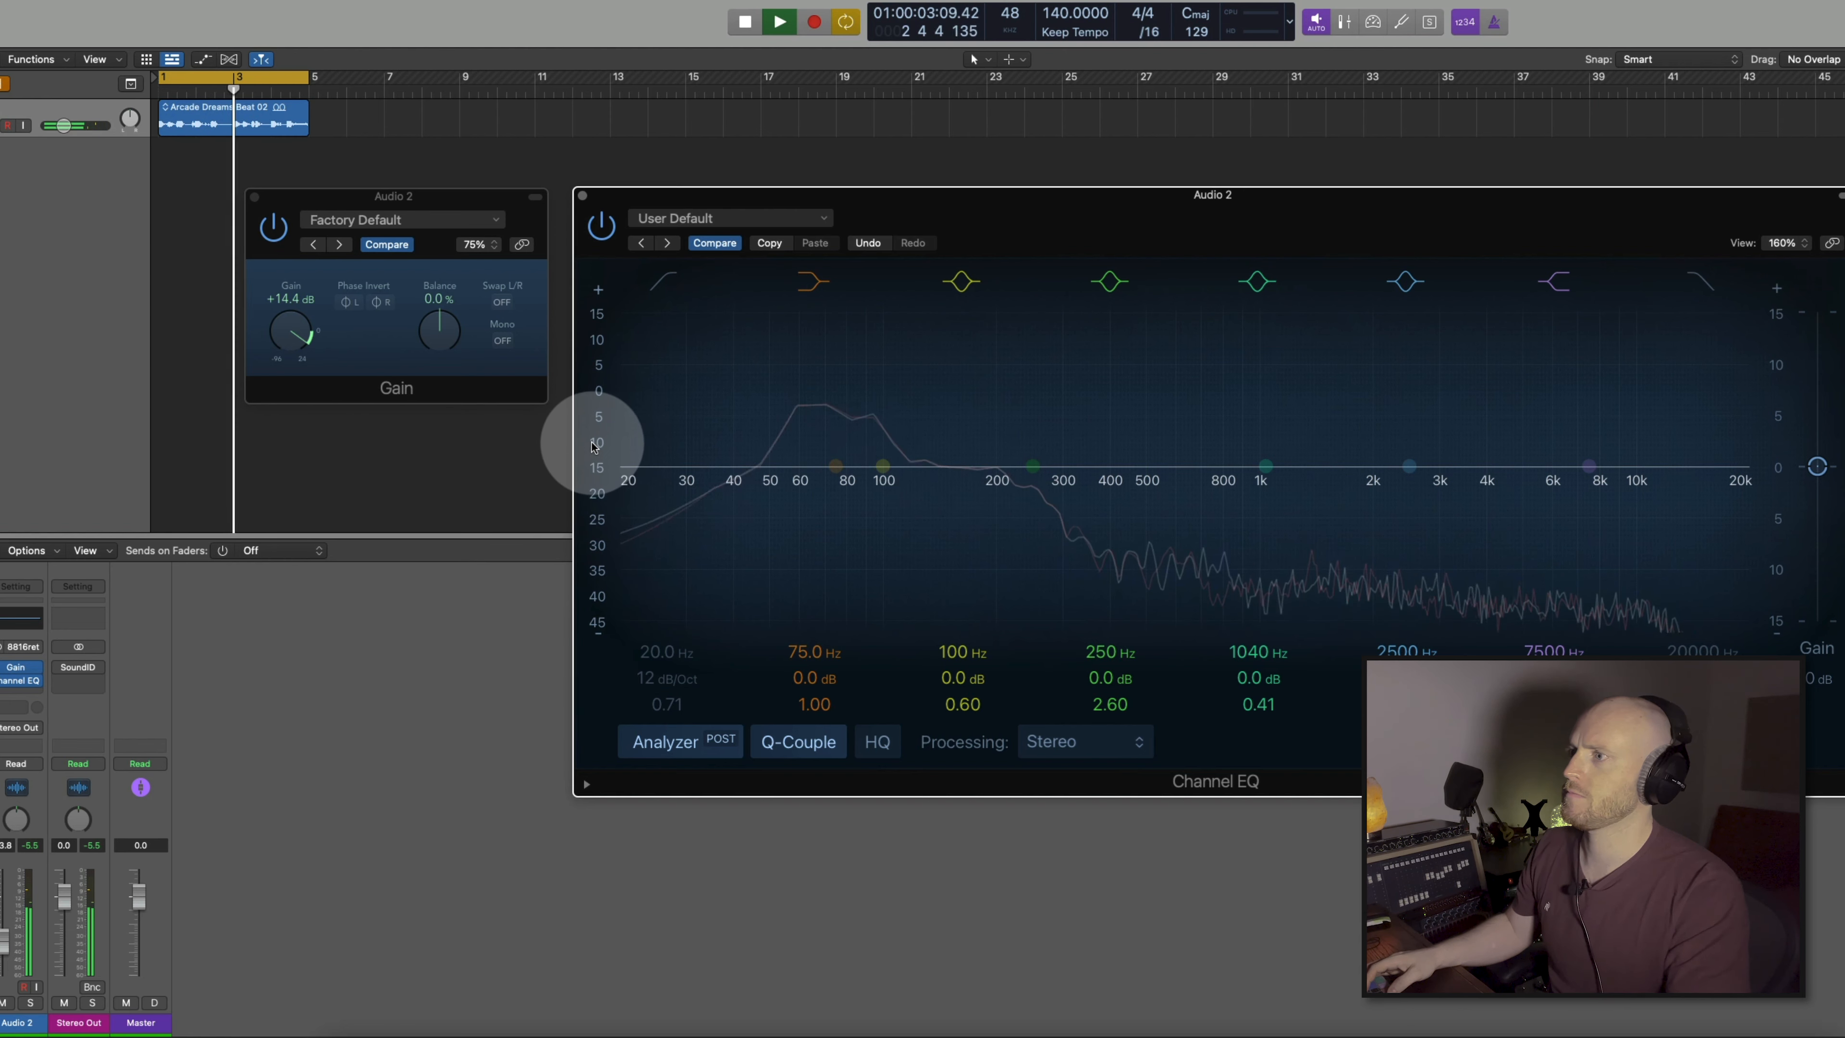
key("space")
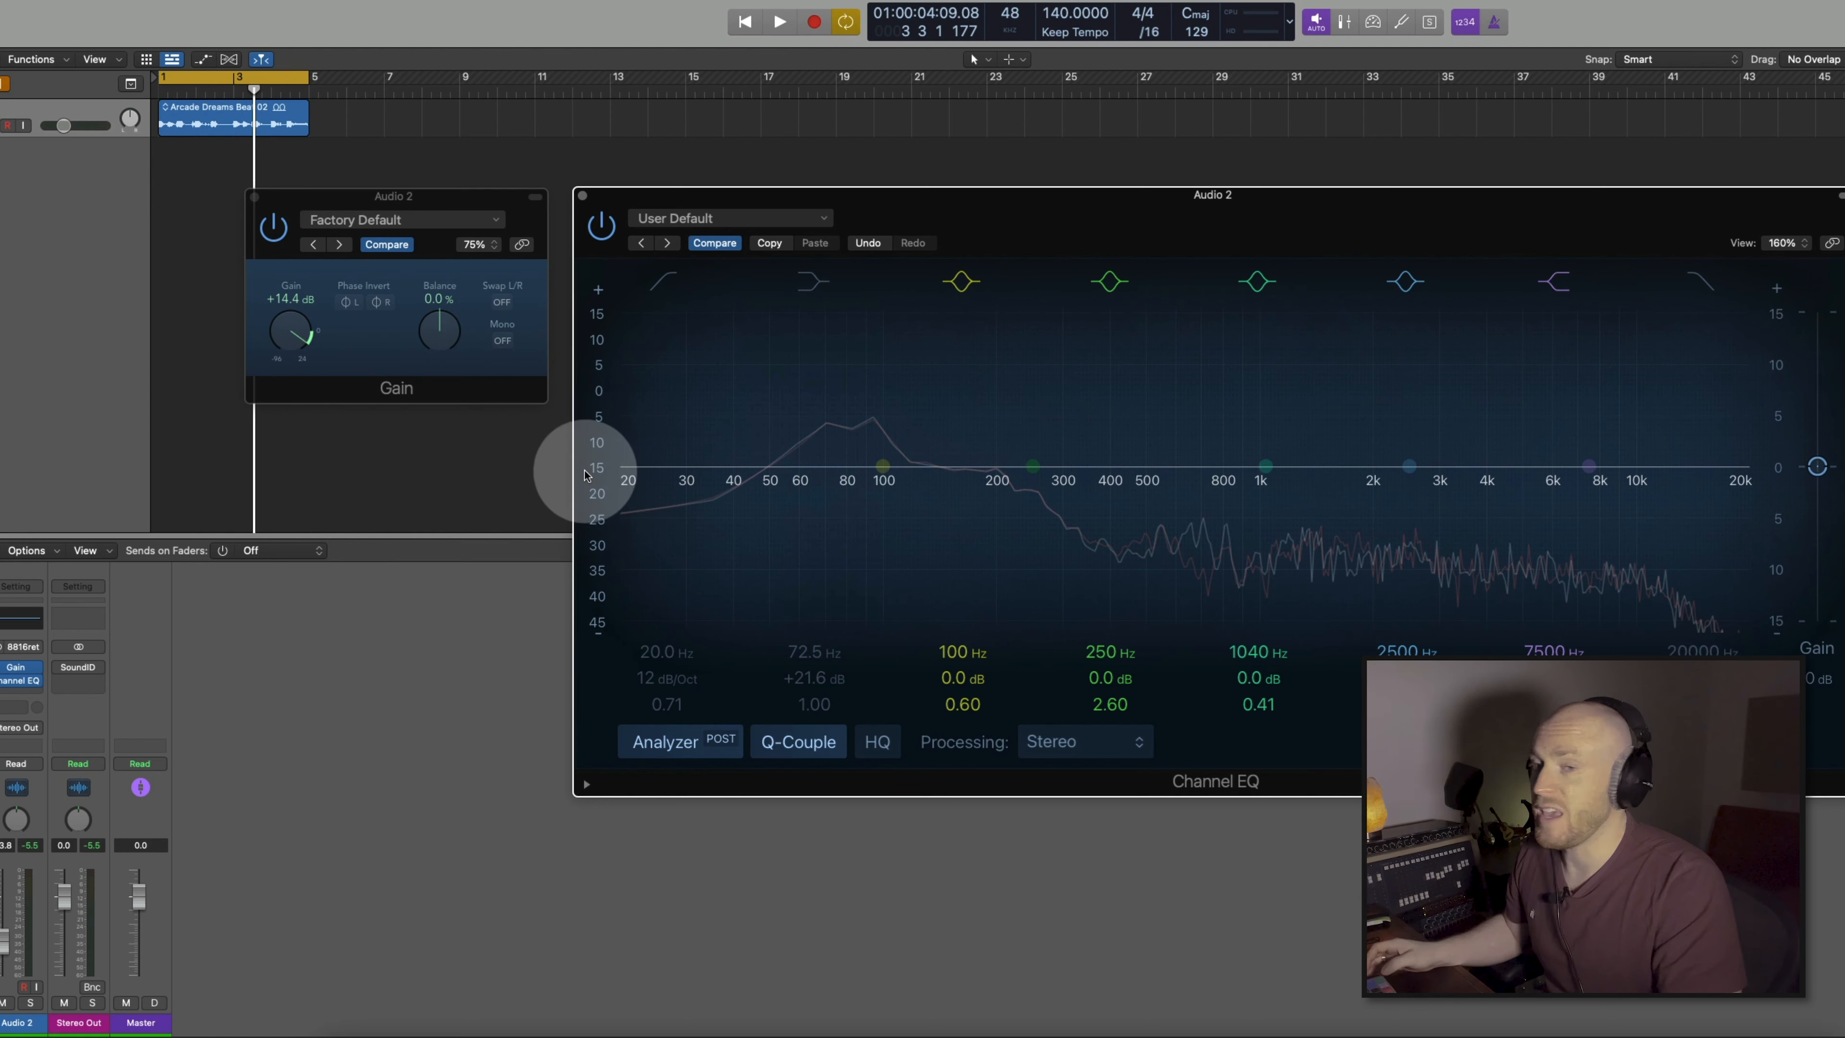
Move the analyzer scale to the 40 to 100 dB range and back to 0 to 60 dB, and reset the Gain plug-in to 0 dB.
left_click_drag(597, 470, 632, 188)
key("space")
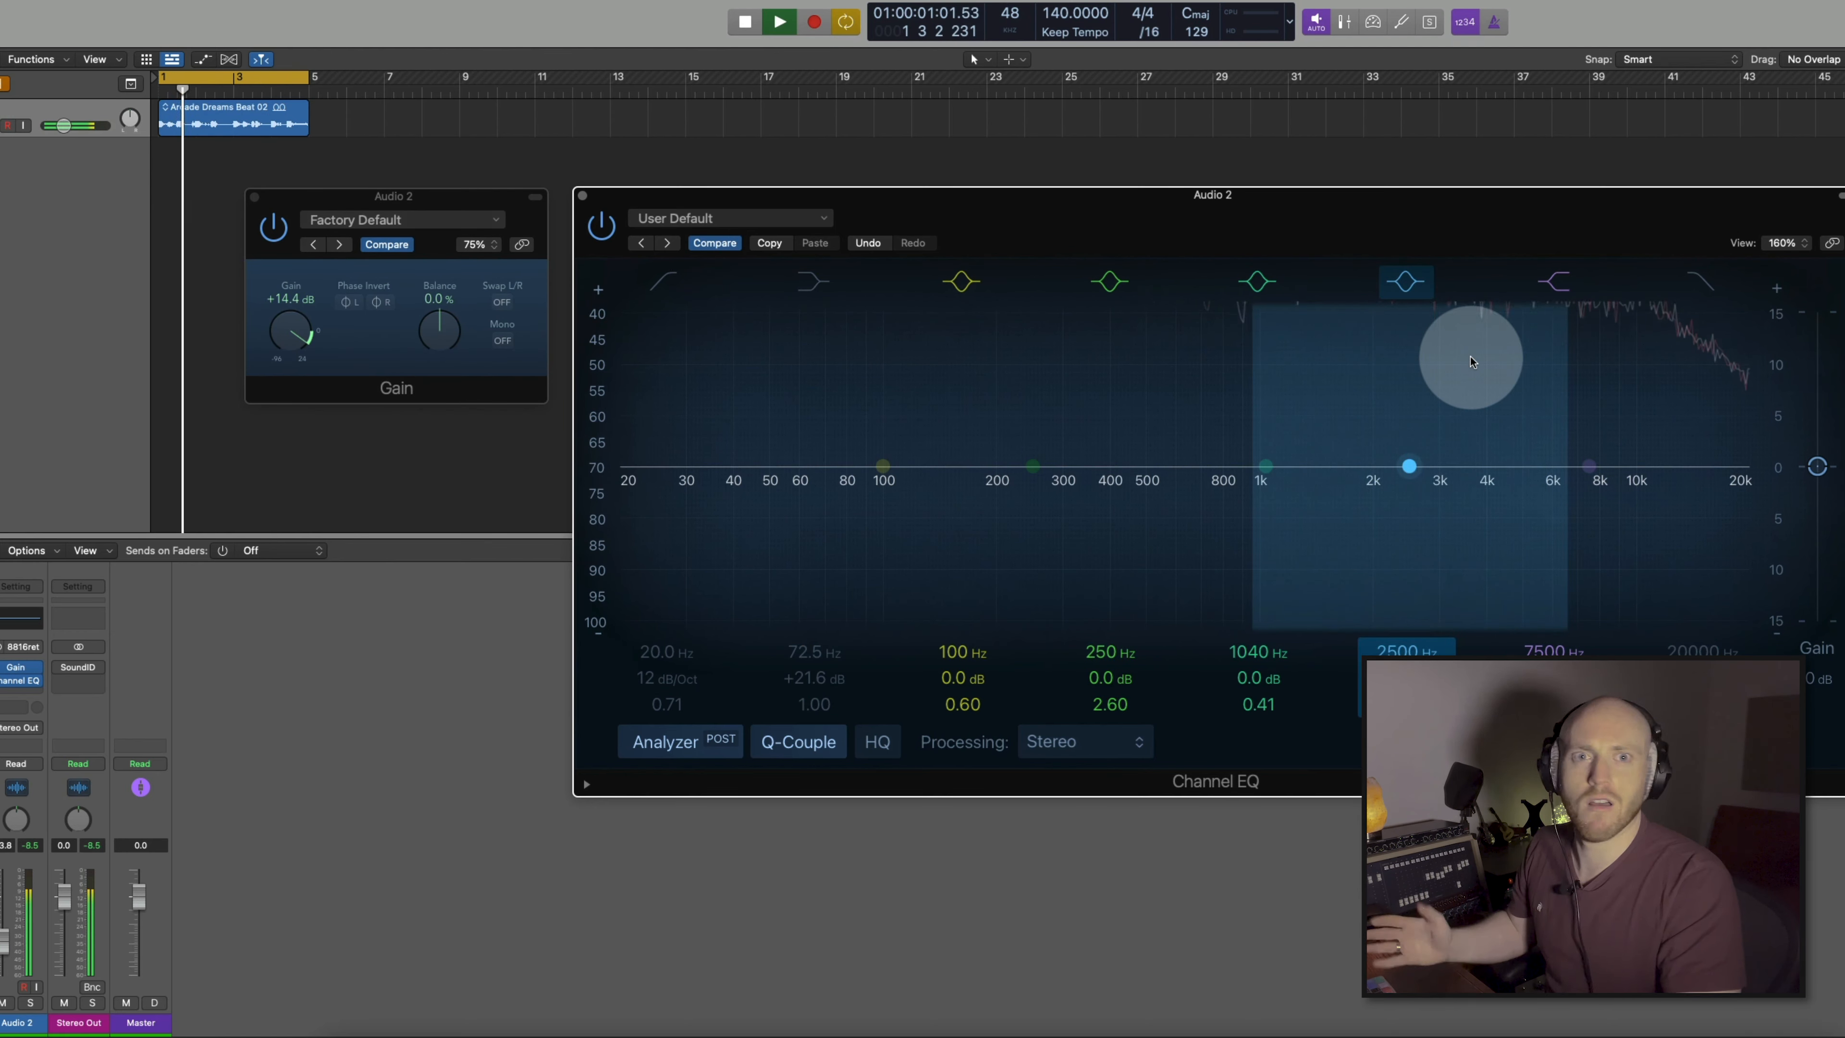
left_click_drag(597, 400, 589, 486)
left_click(280, 361, "alt")
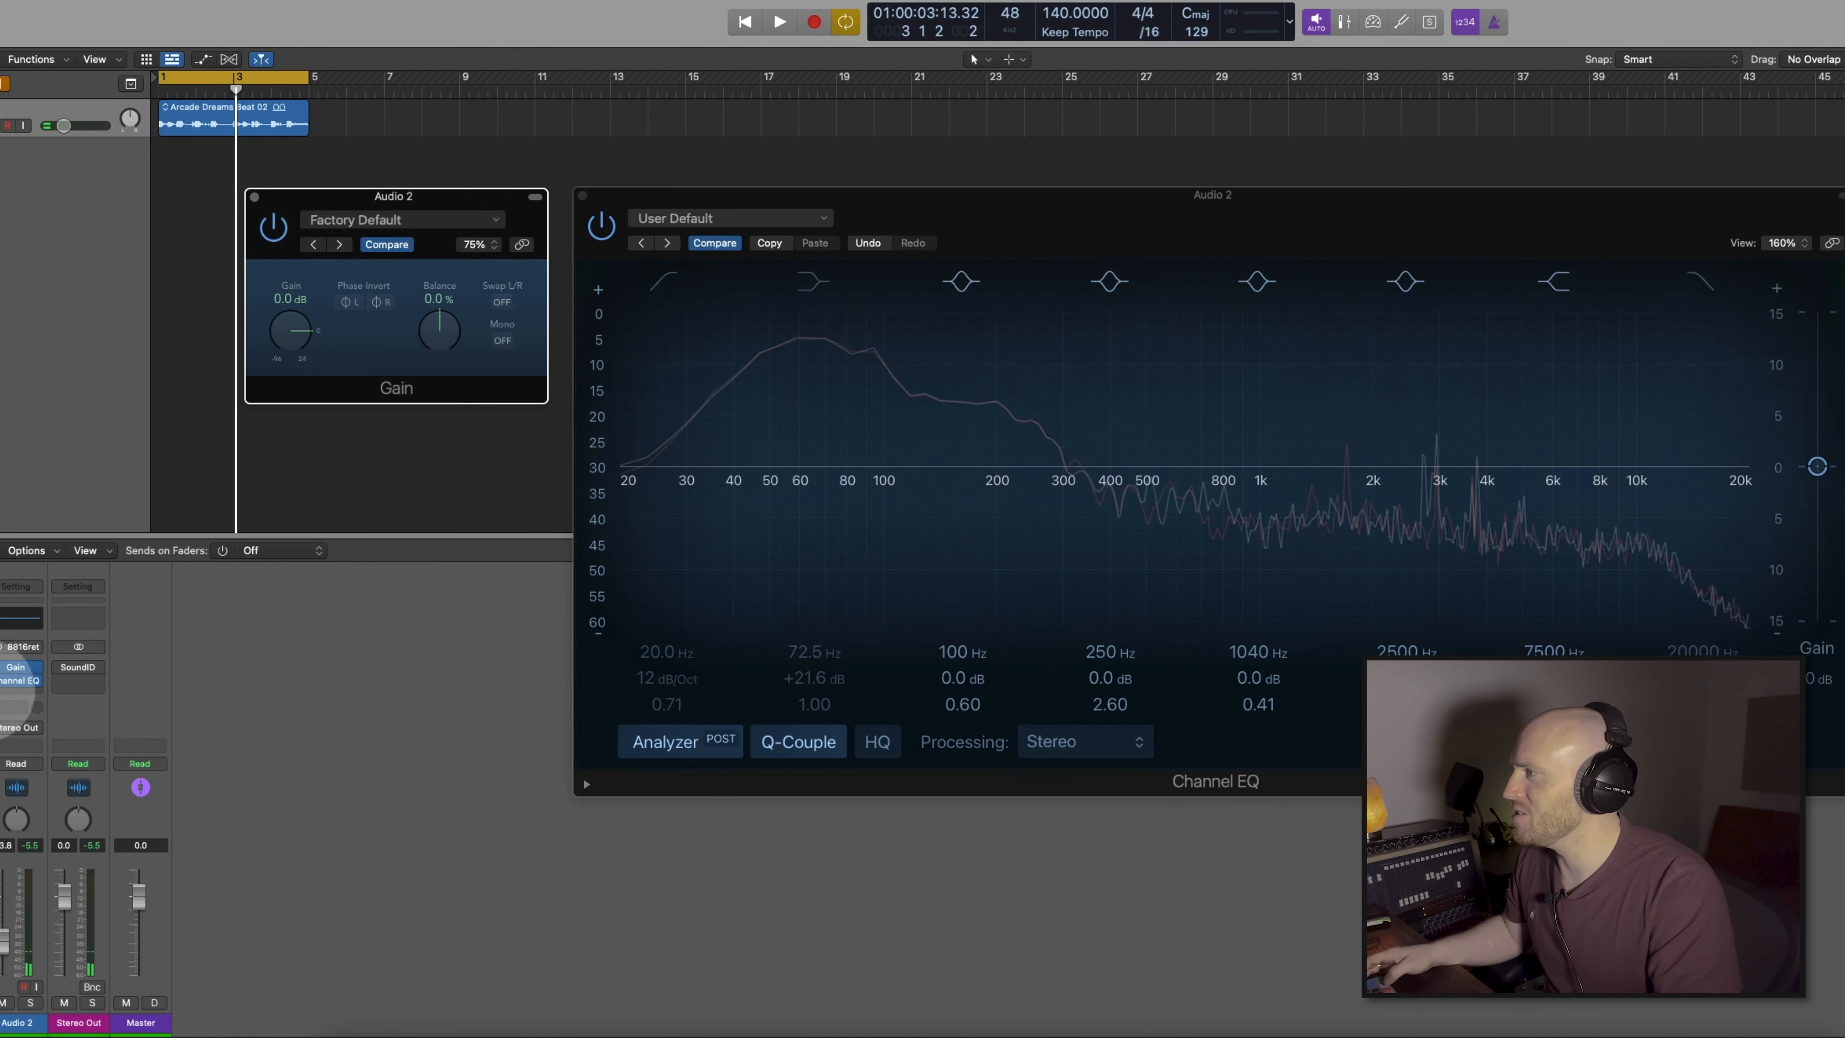
Reposition the Channel EQ window beside the Gain plug-in and set the Analyzer Range to 120 dB with the loop playing.
left_click_drag(924, 220, 886, 217)
left_click_drag(556, 495, 554, 464)
key("ctrl")
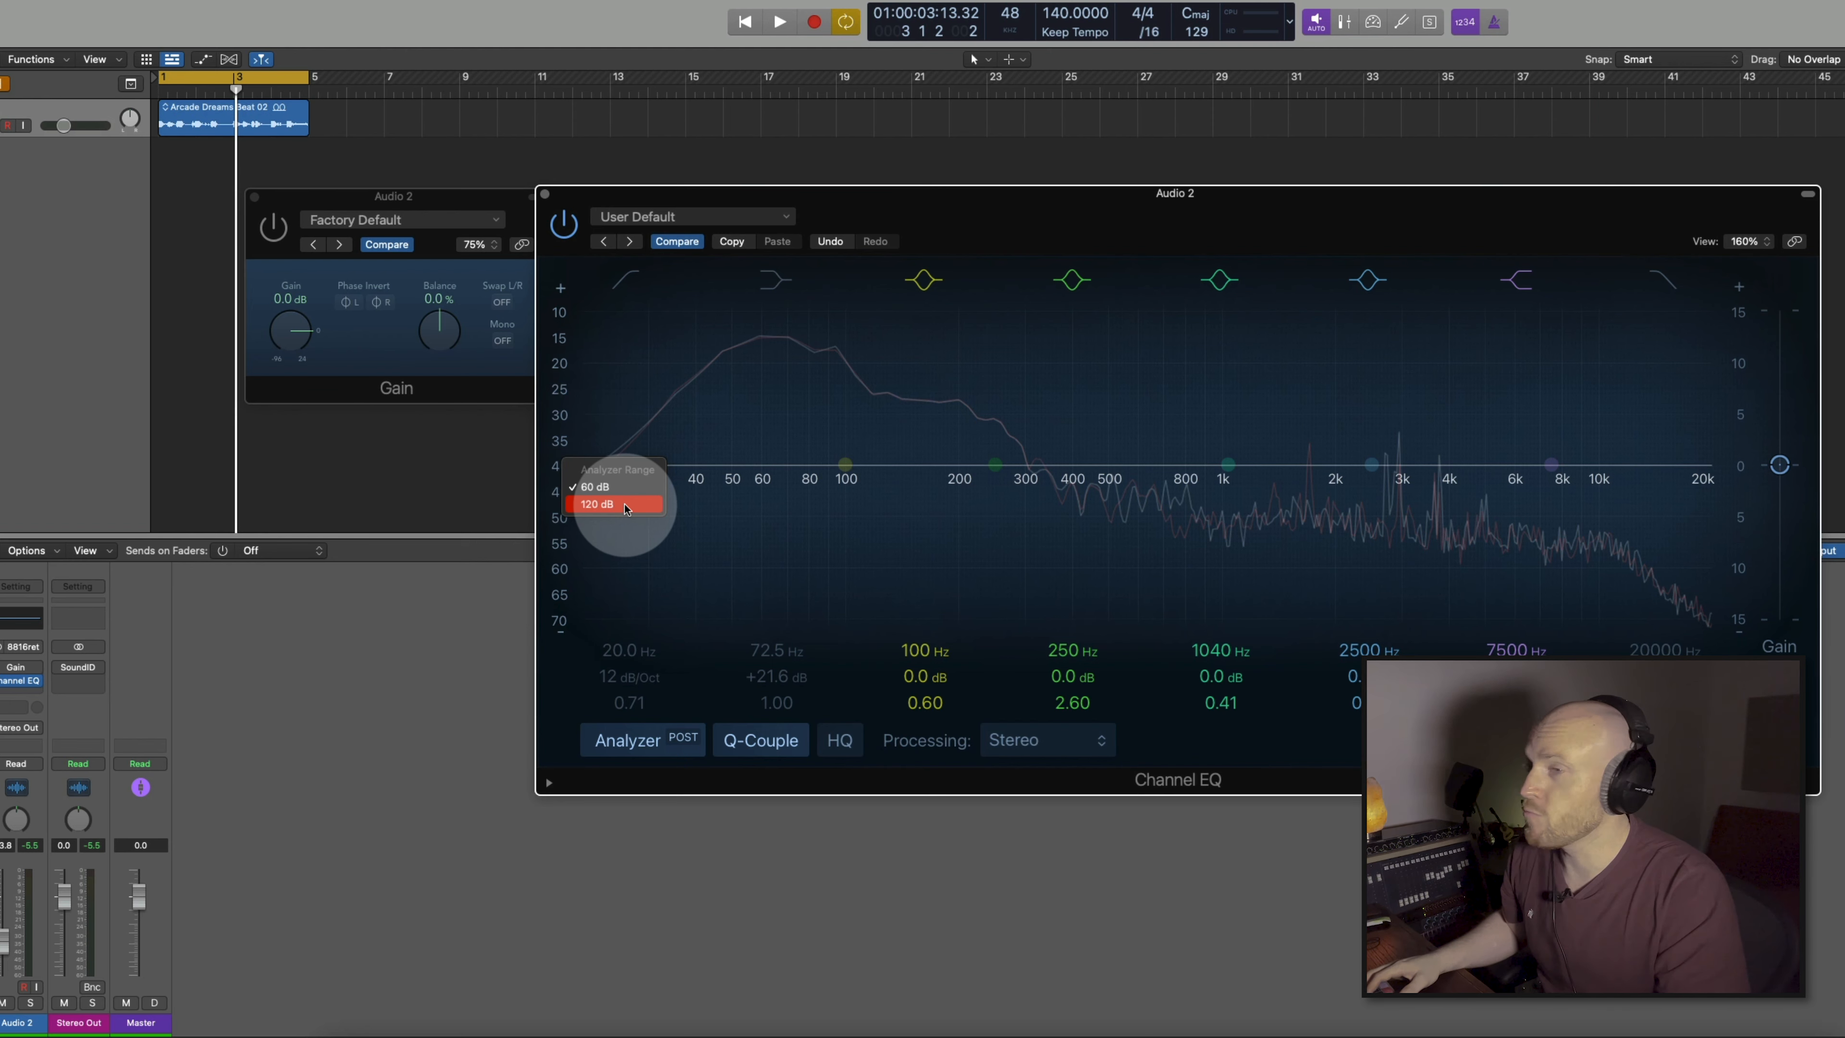
left_click(842, 506)
key("space")
right_click(555, 481)
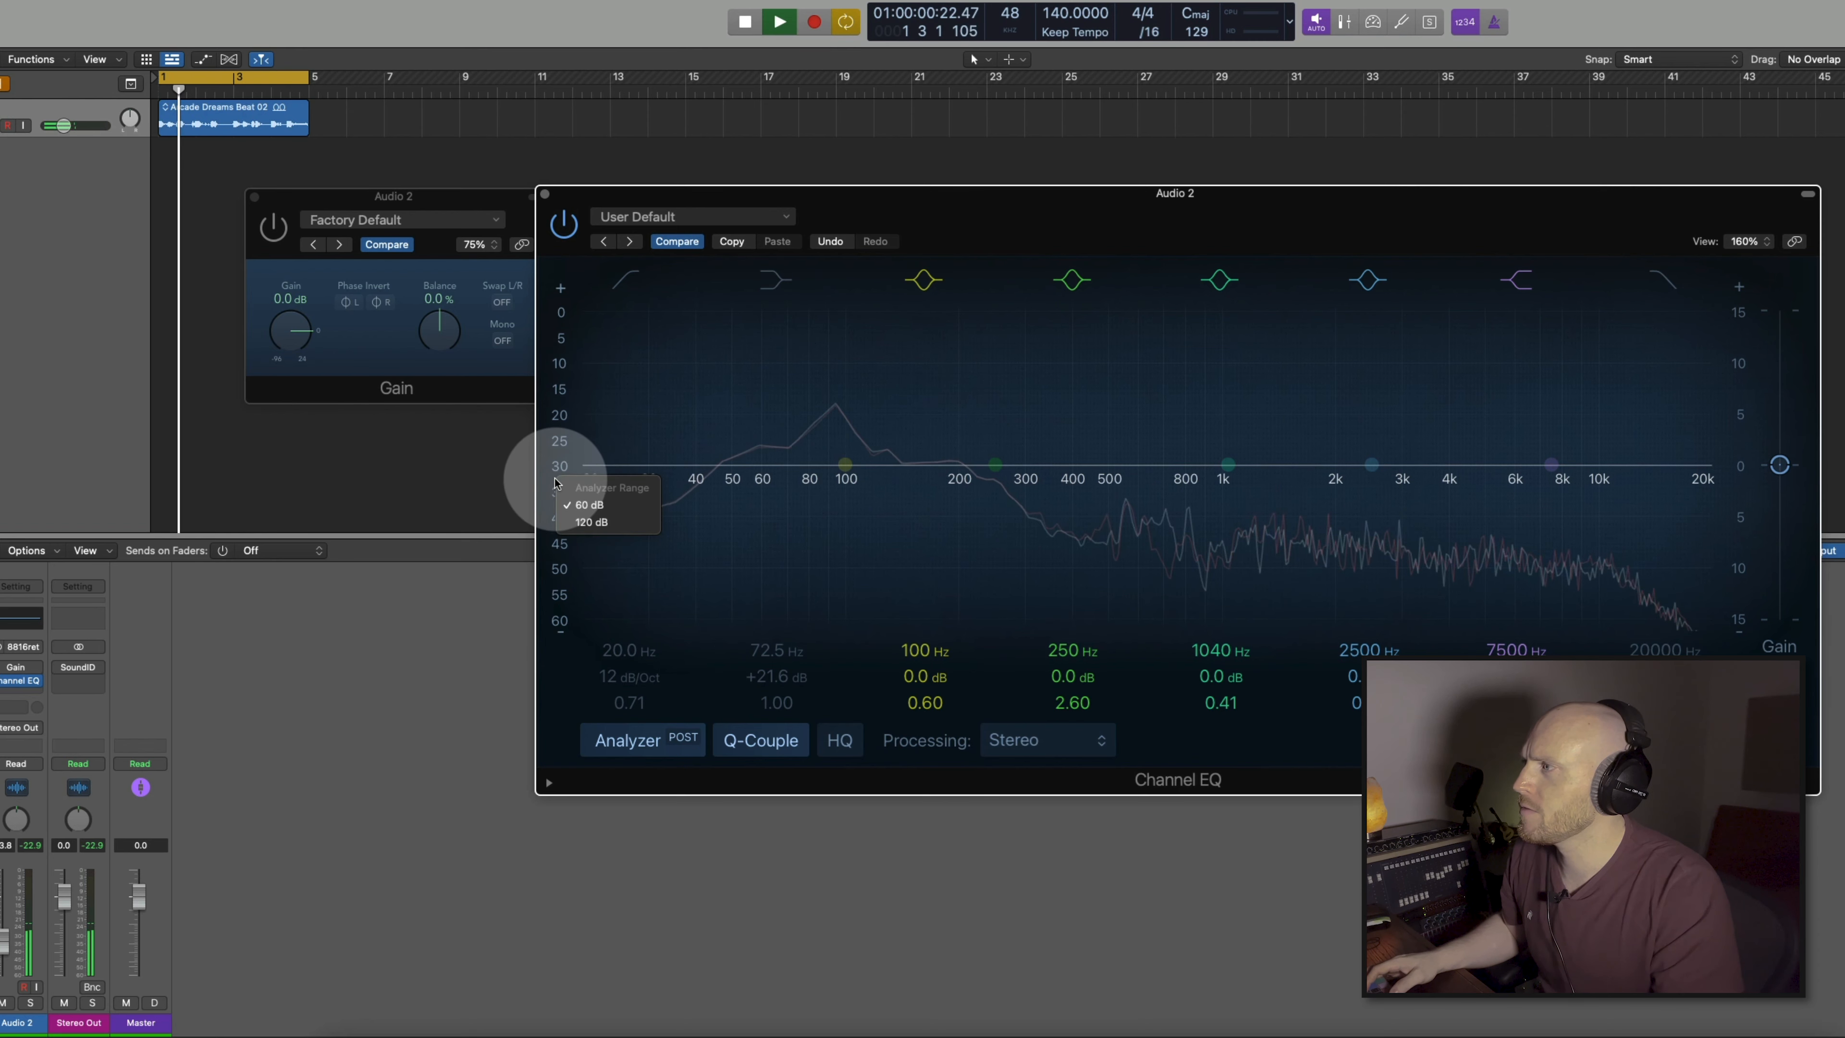
left_click(585, 522)
Raise the Audio 2 fader to just below 0 dB and return the analyzer to a 60 dB range spanning 5 to 65 dB.
left_click(14, 900, "alt")
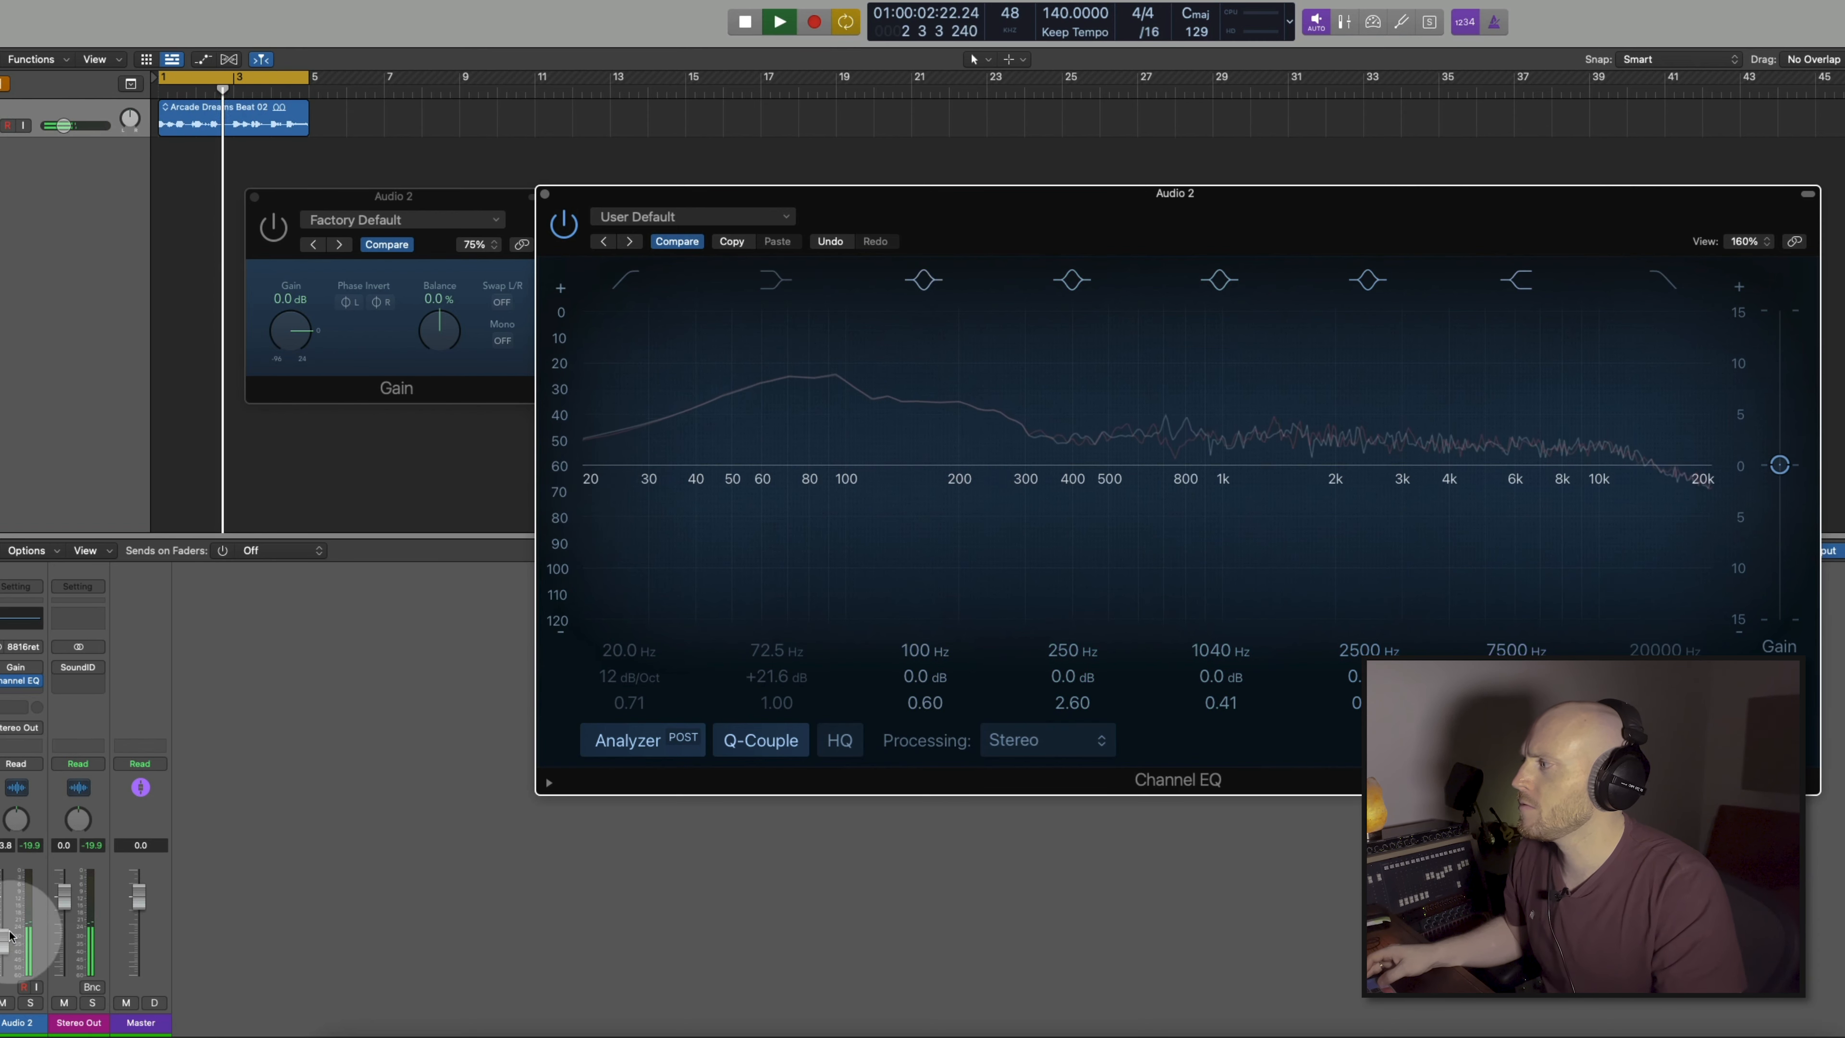
left_click_drag(4, 900, 3, 909)
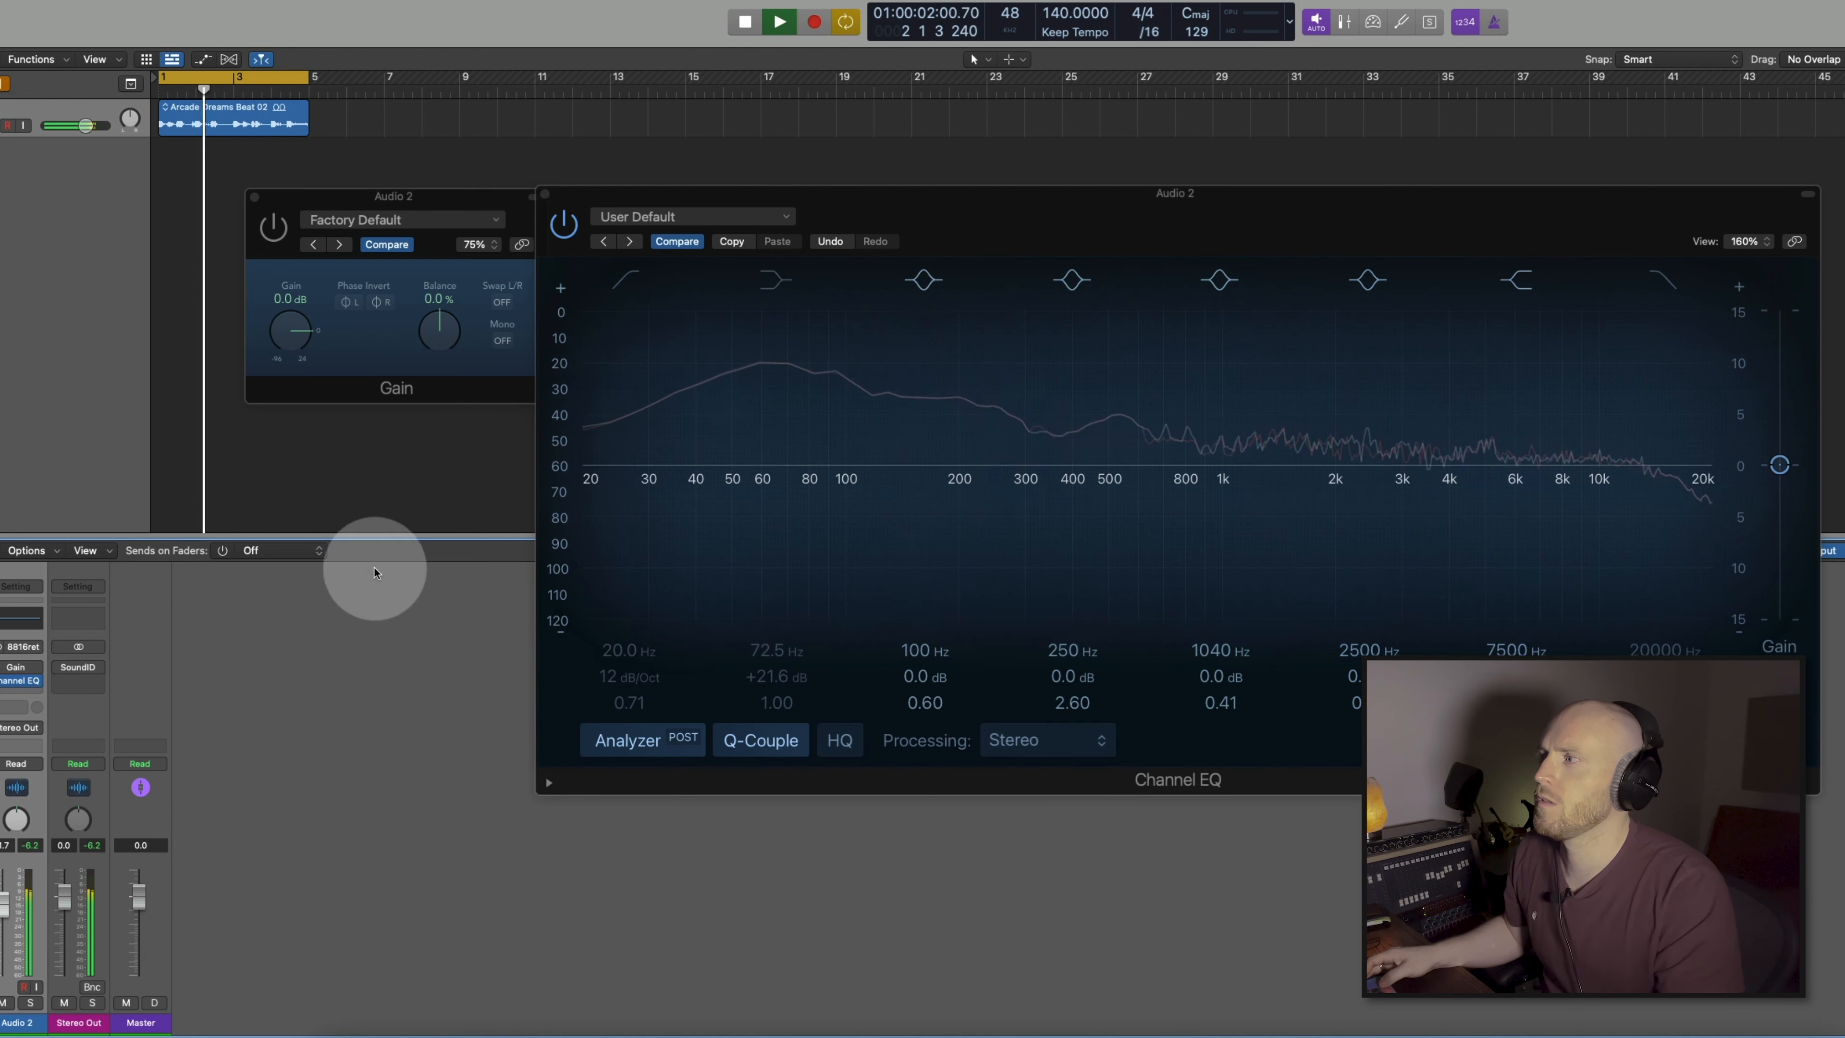
mouse_move(547, 458)
left_mouse_down()
mouse_move(568, 485)
mouse_move(566, 458)
left_mouse_up()
key("space")
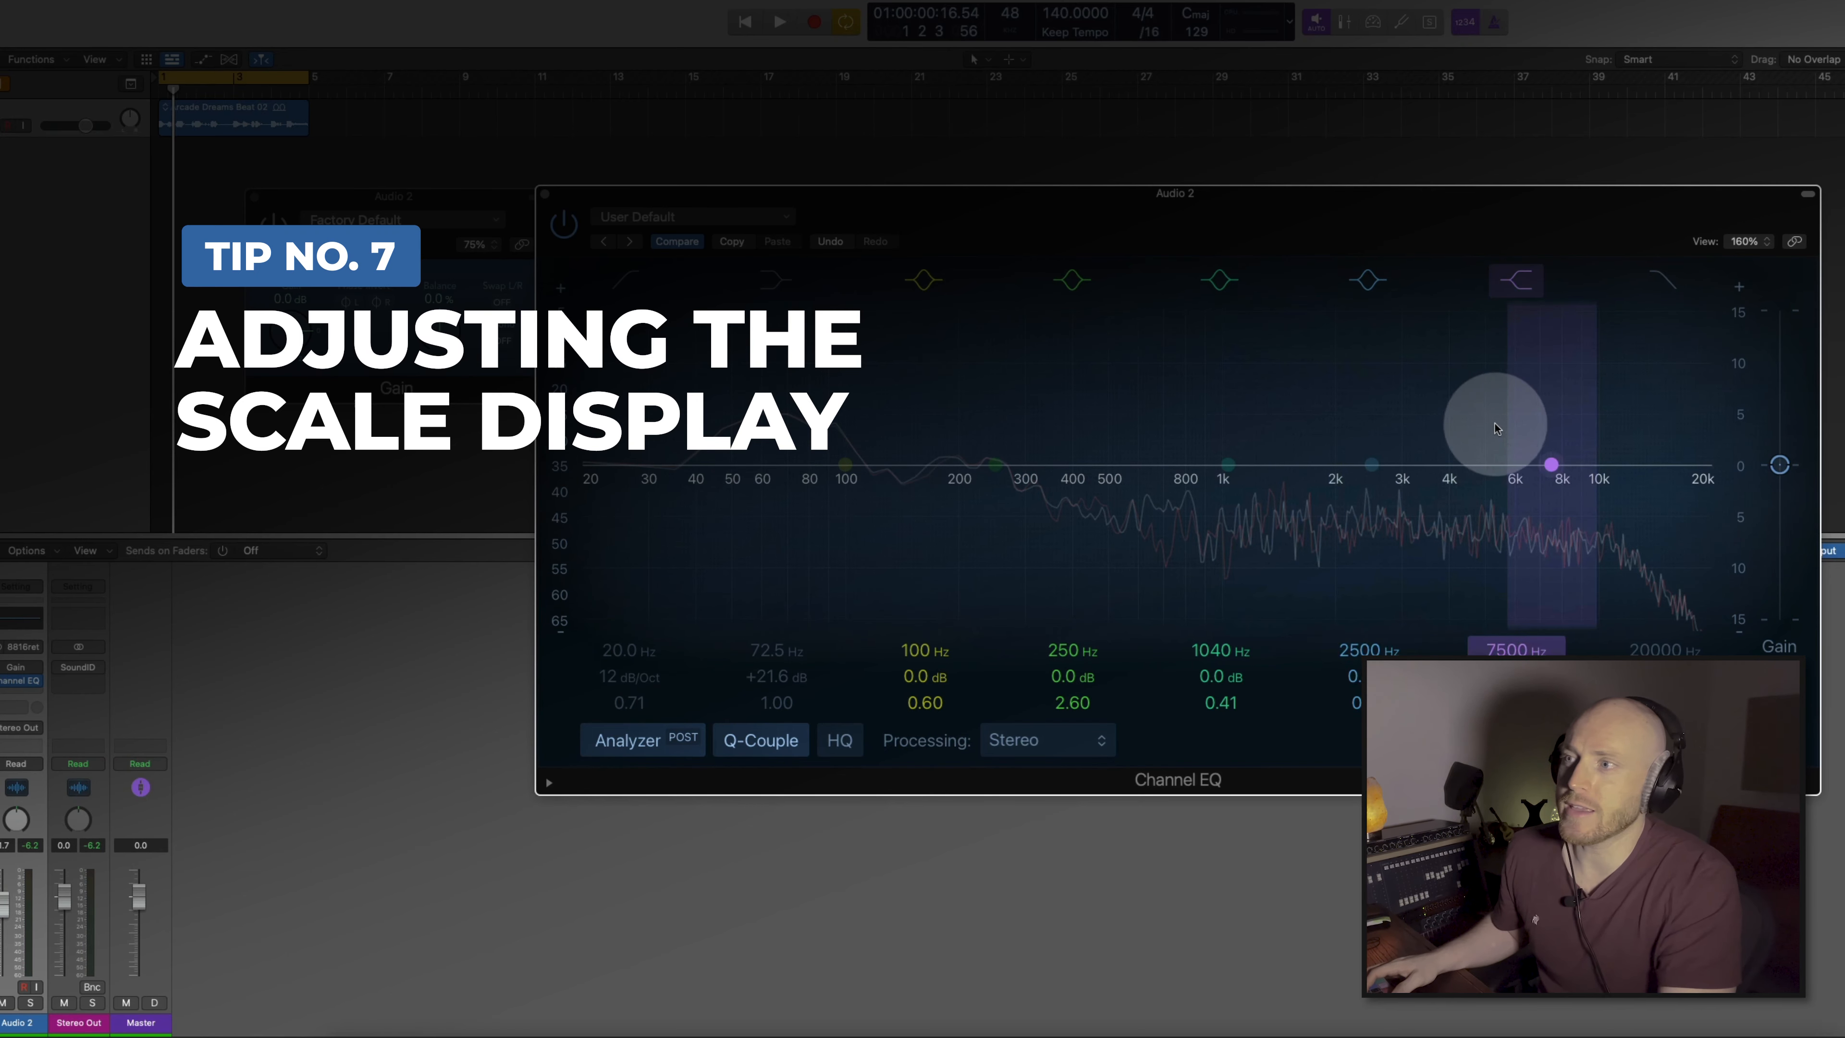
Boost the 2500 Hz band at about 2800 Hz, and cut the 250 Hz band by about 4.7 dB at 185 Hz with a Q of 0.54.
left_click_drag(1365, 464, 1389, 429)
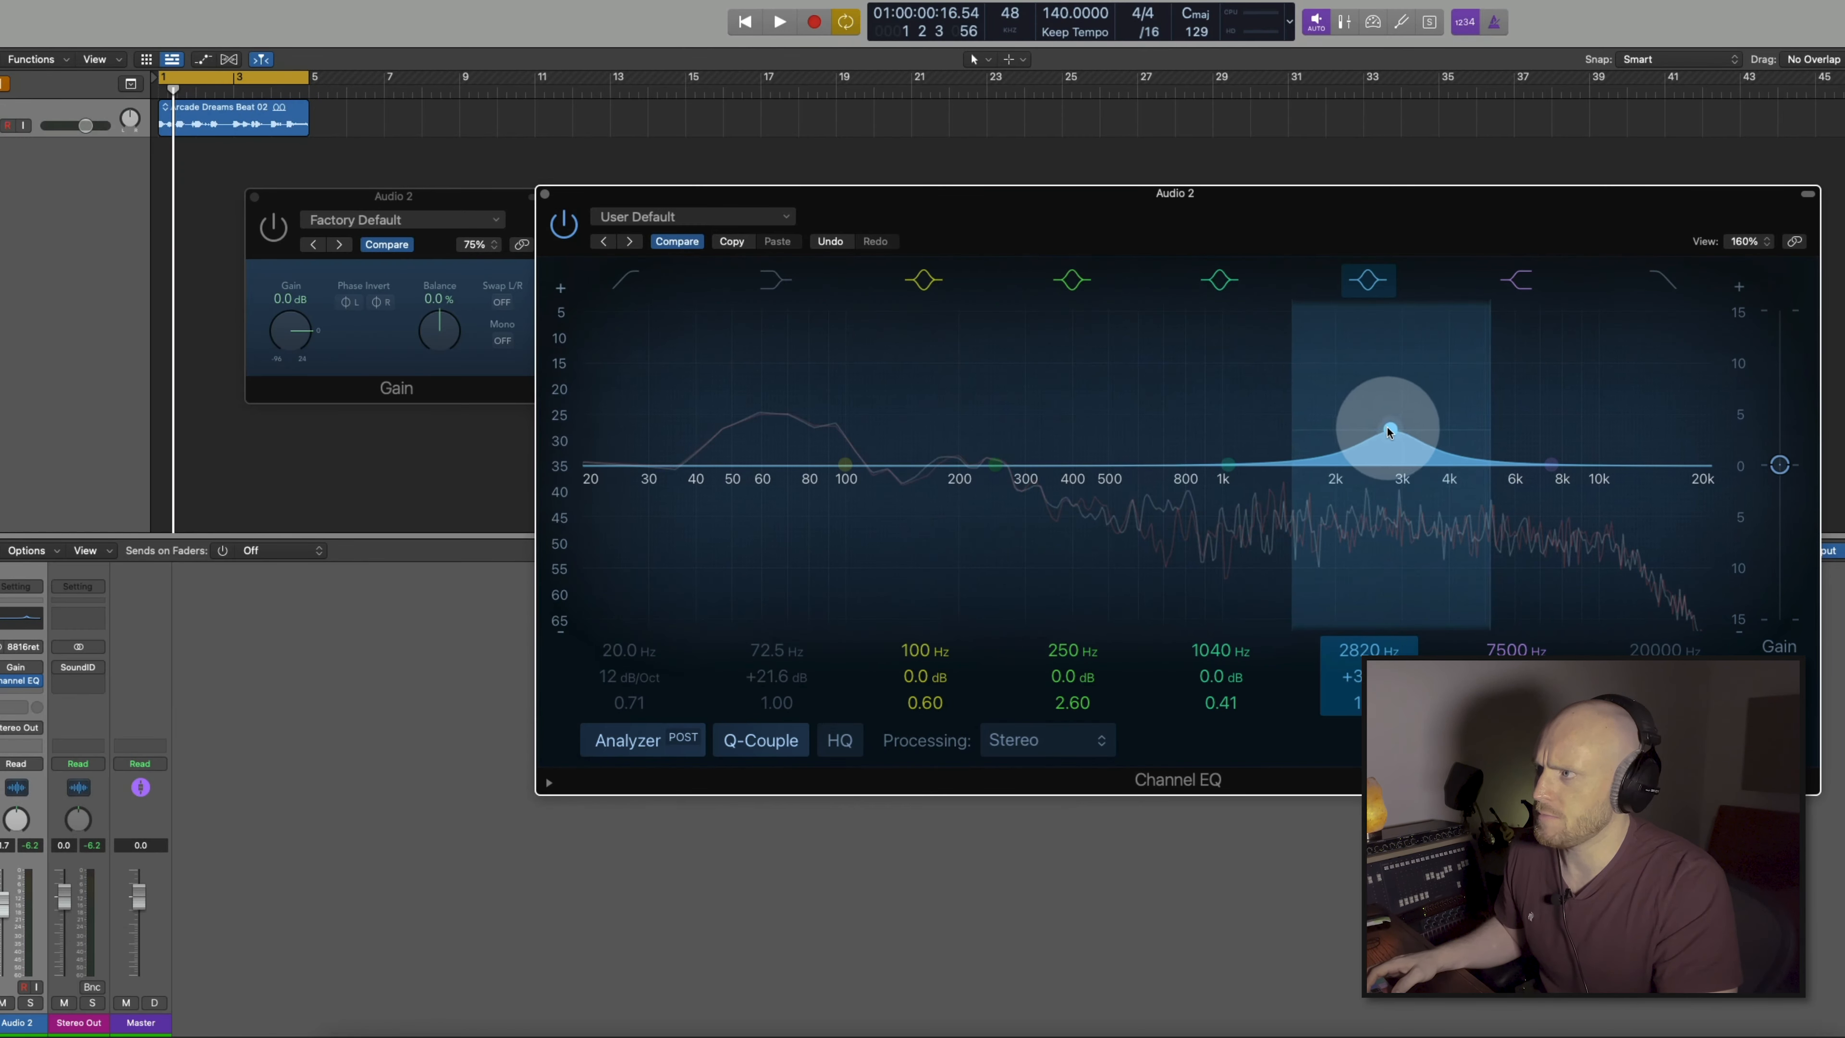
left_click_drag(999, 464, 942, 518)
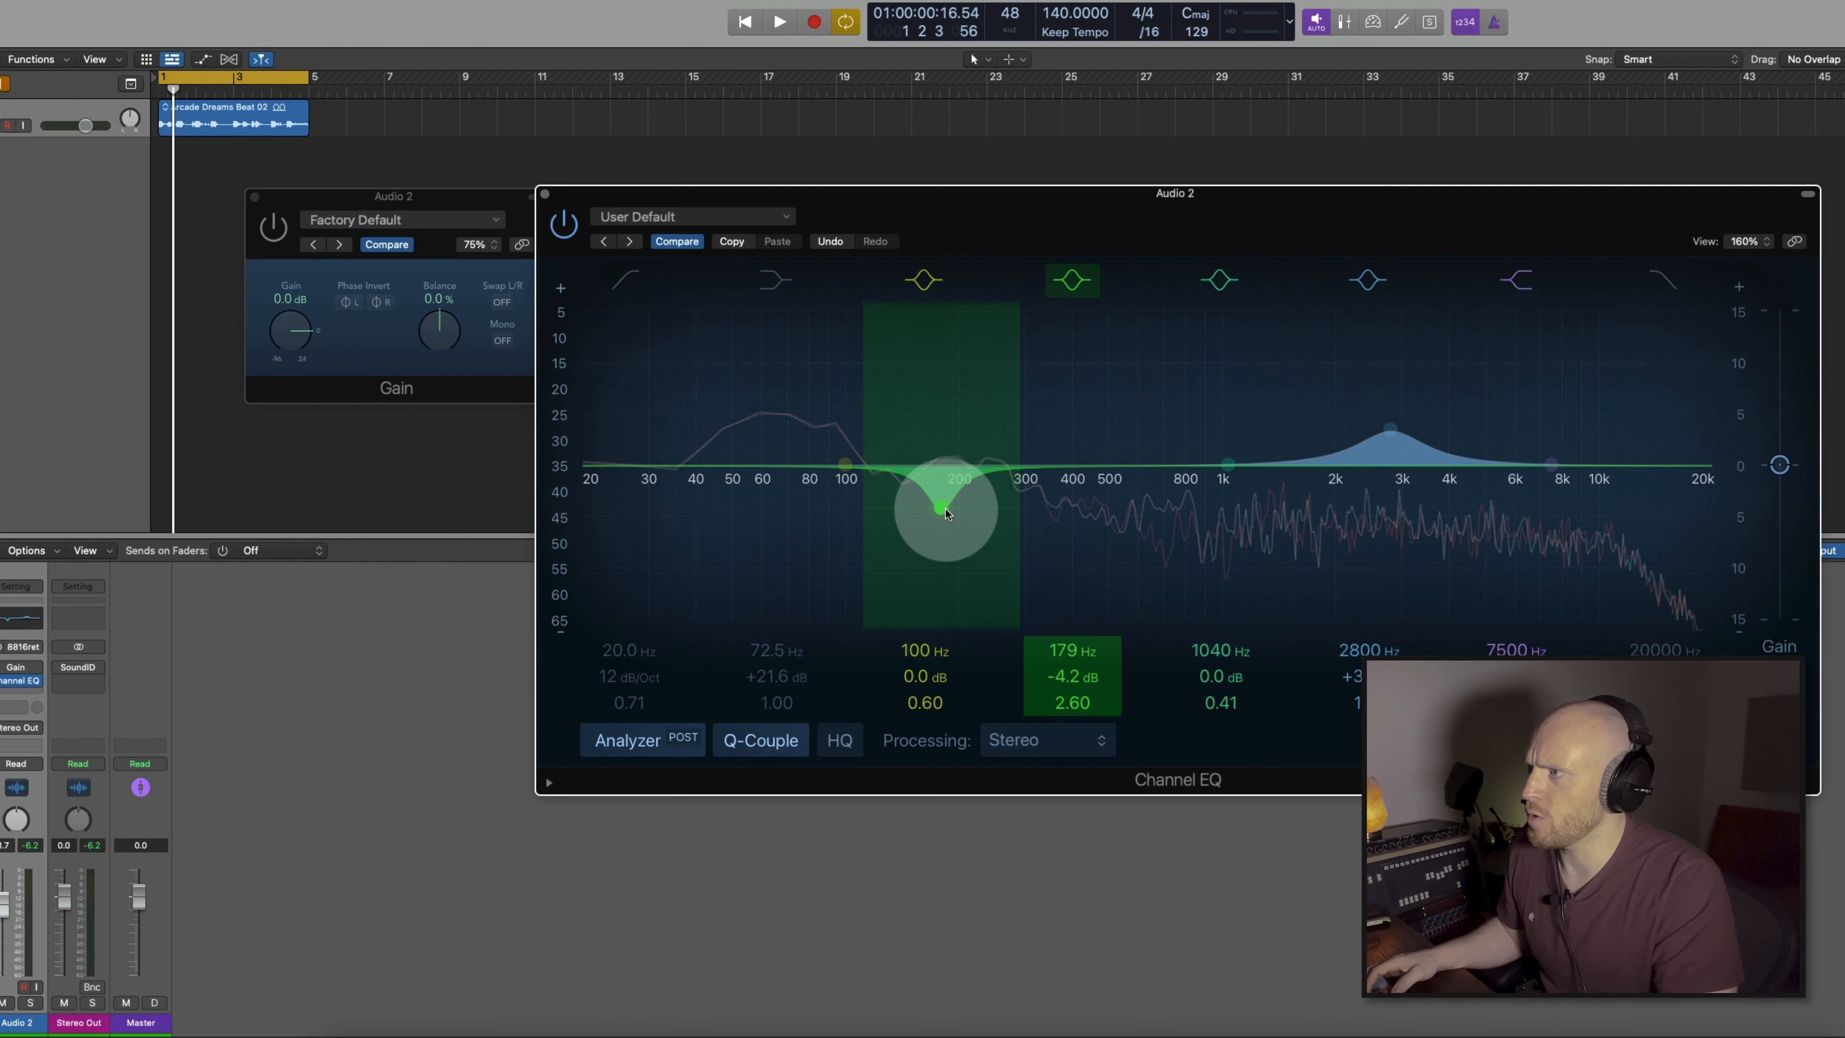
scroll(946, 514, "down", 5)
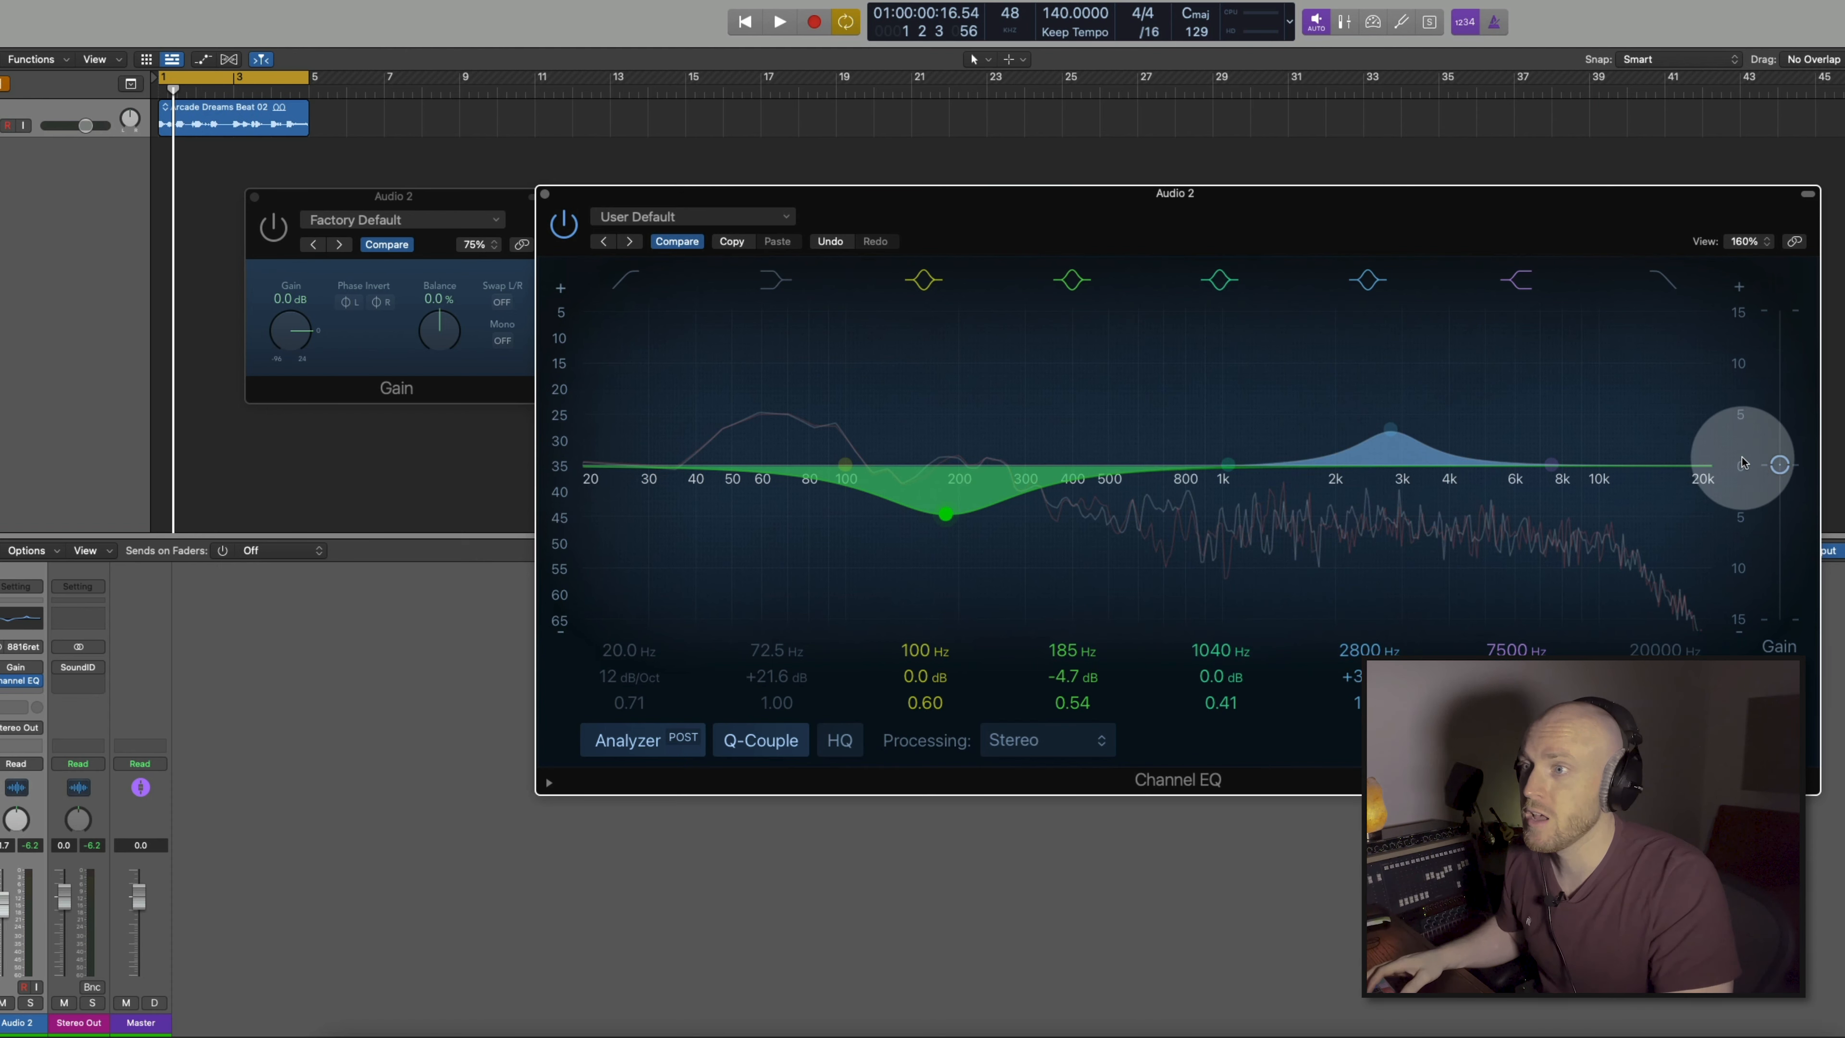
Shift the EQ gain scale to span +20 to -10 dB during playback, and turn off the 185 Hz band.
mouse_move(1743, 458)
left_mouse_down()
mouse_move(1739, 366)
mouse_move(1732, 485)
mouse_move(1730, 351)
mouse_move(1730, 499)
mouse_move(1734, 470)
left_mouse_up()
key("space")
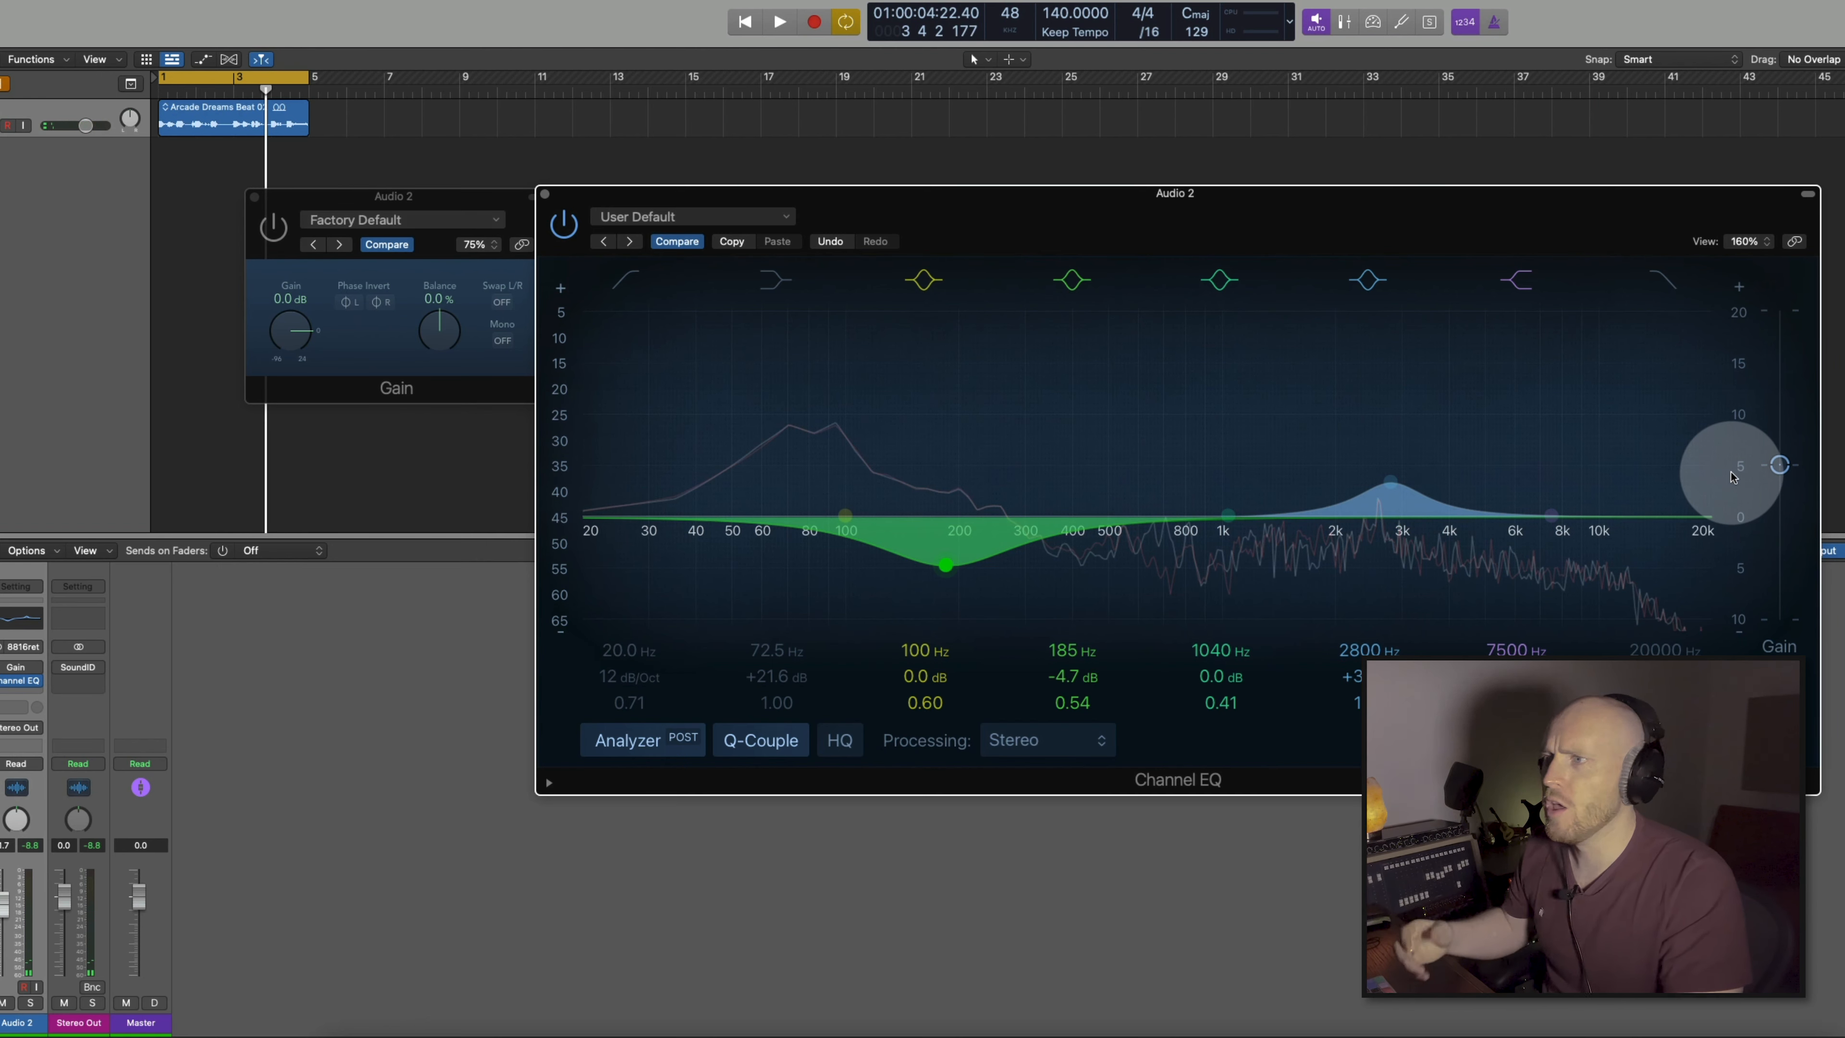
left_click(1080, 280)
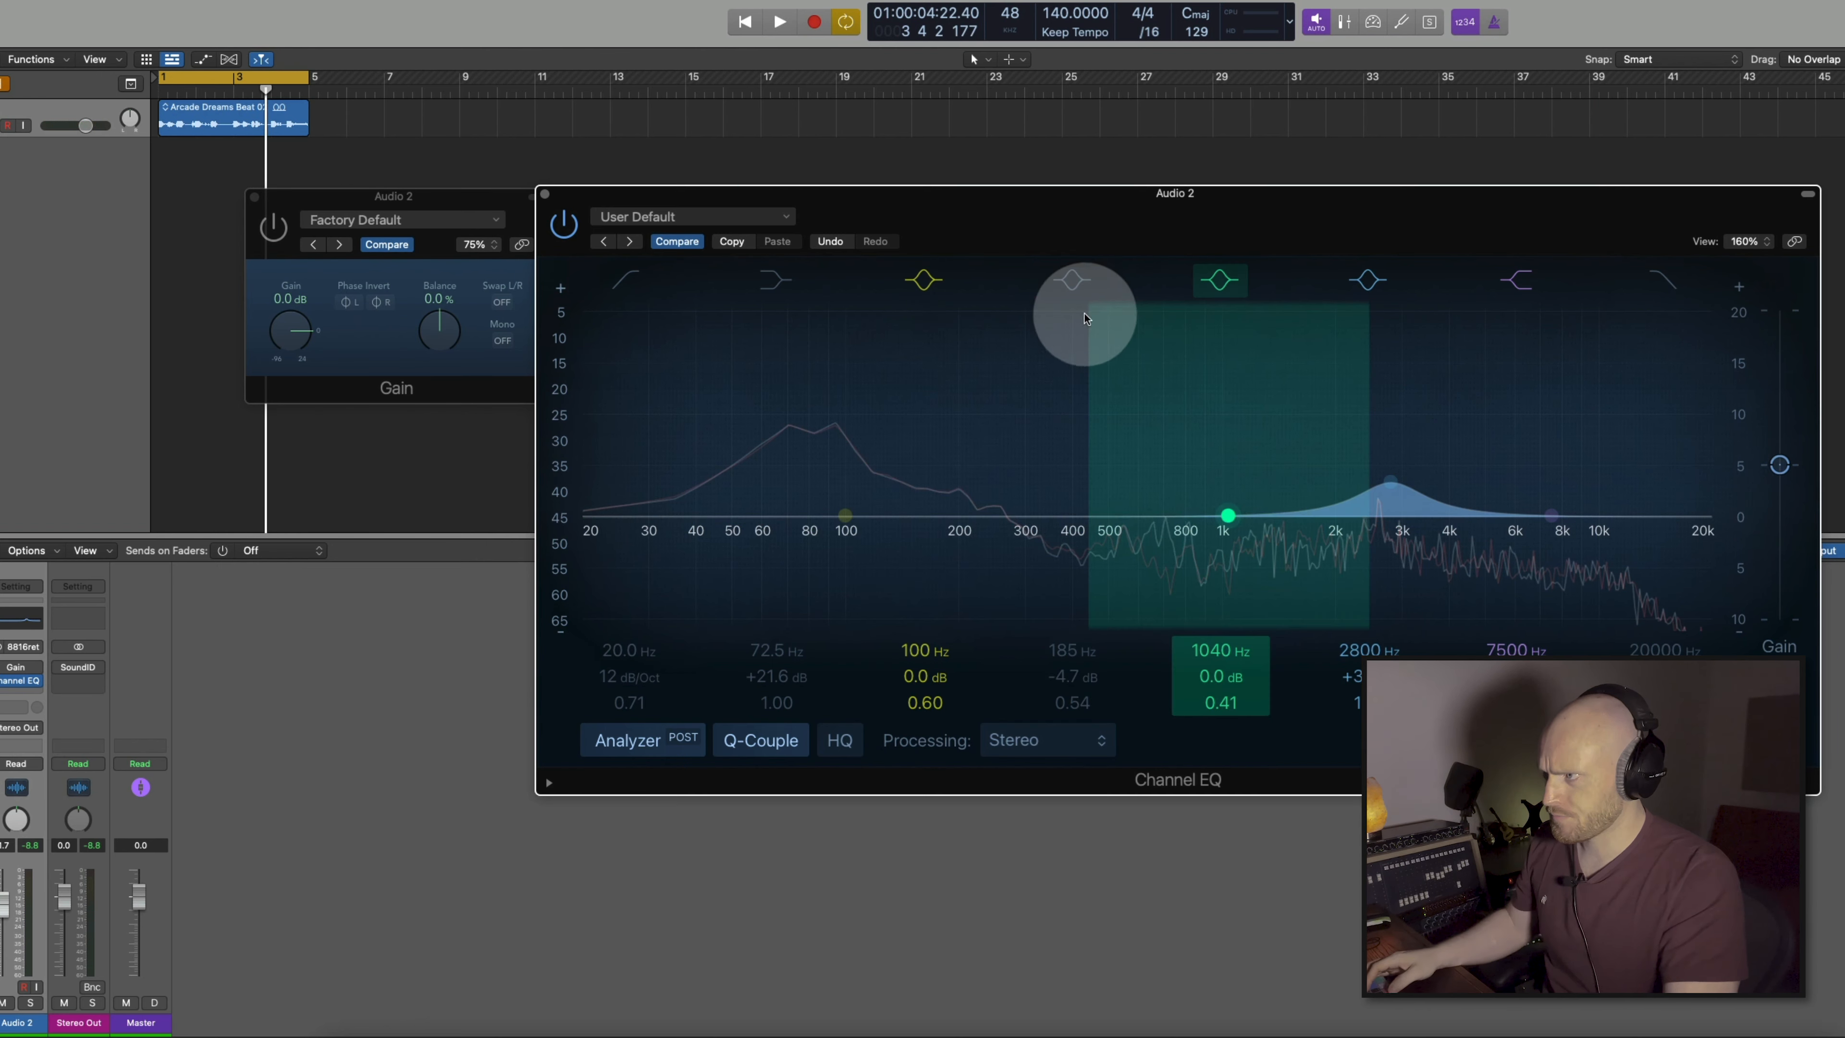
Shift the EQ gain scale to span +10 to -20 dB while the loop plays.
key("space")
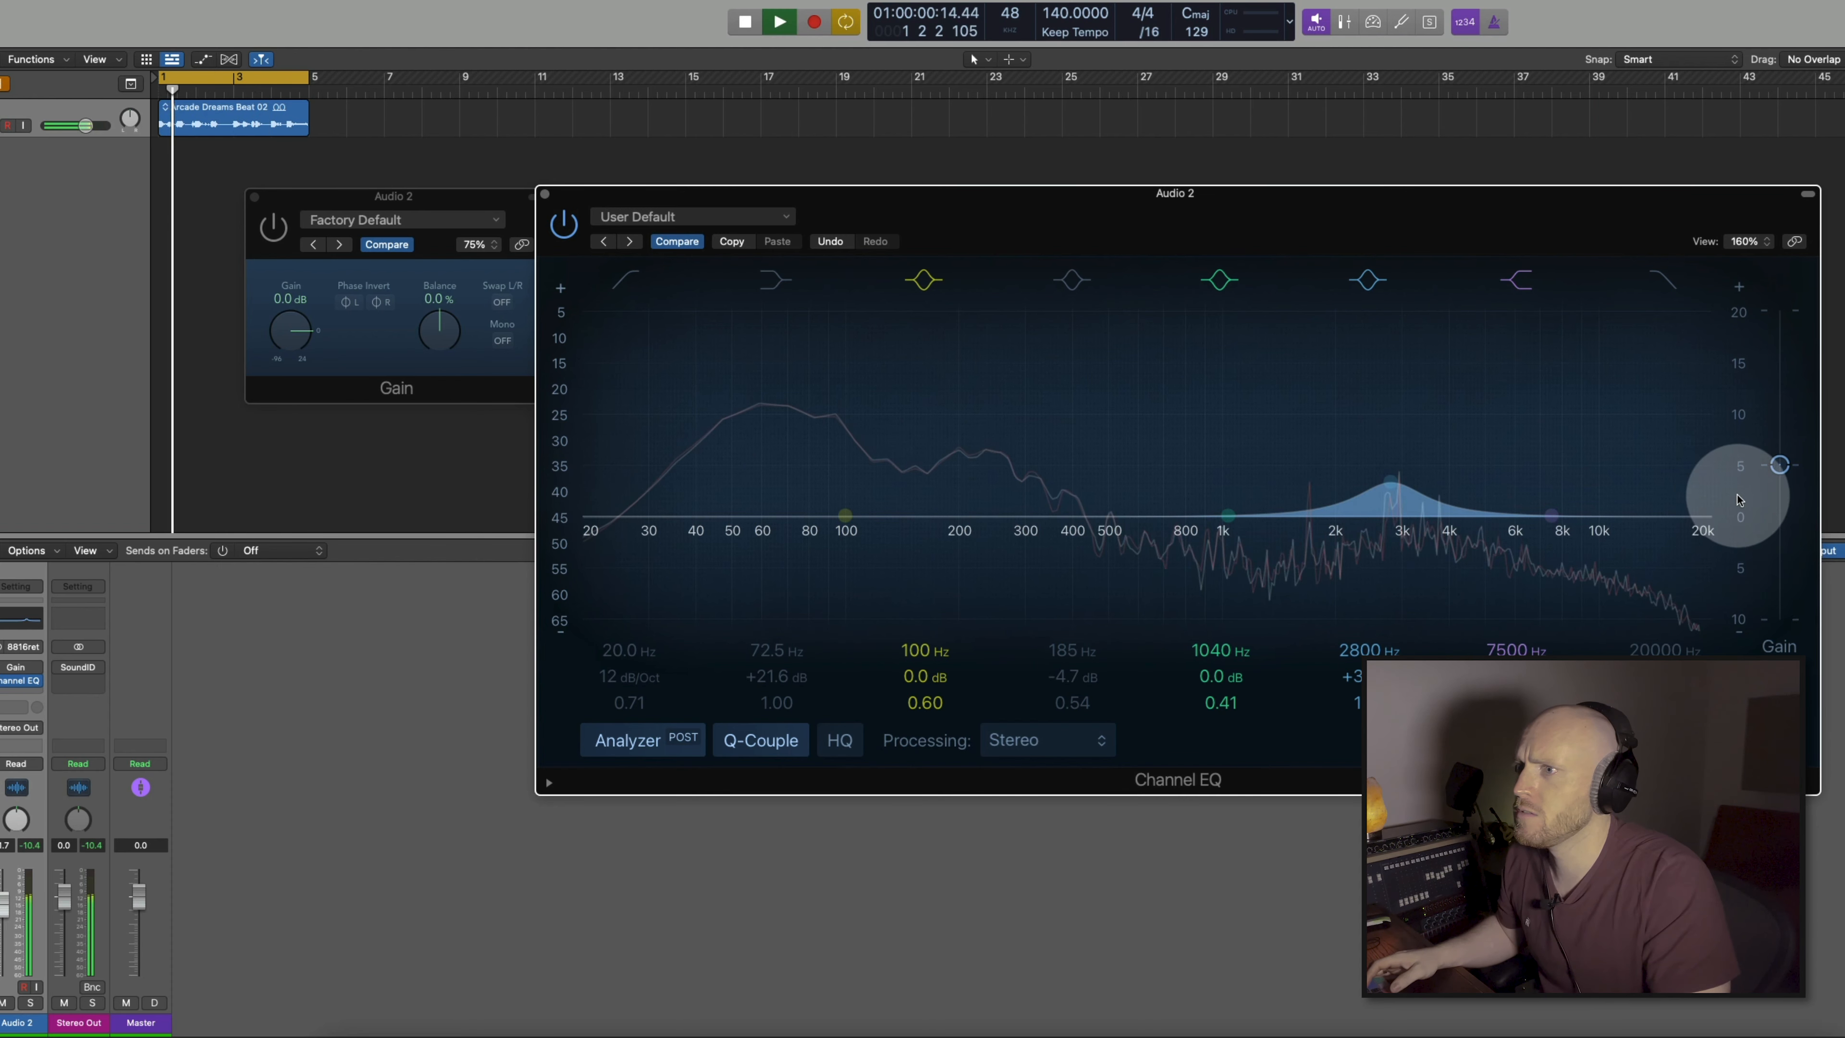
left_click_drag(1732, 482, 1738, 361)
key("space")
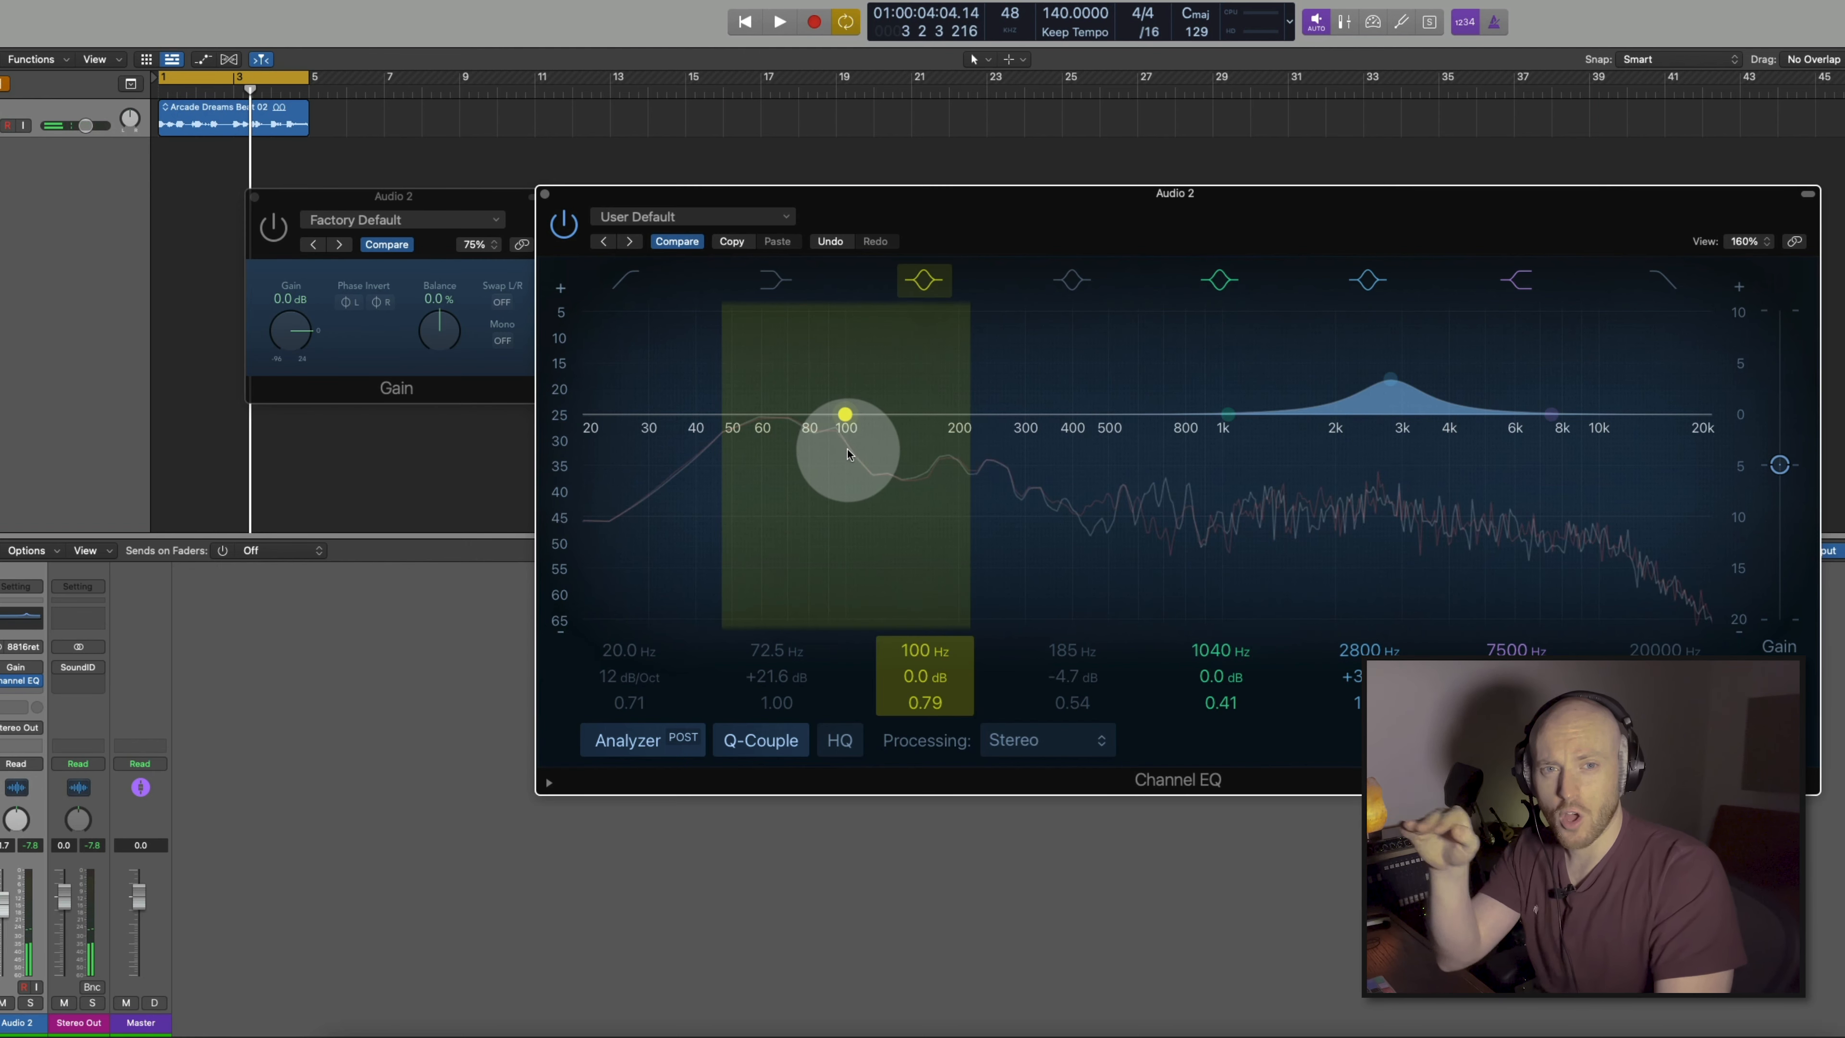
Move the 100 Hz band to about 63 Hz with a boost of about +6.8 dB and a Q of 2.60 during playback.
left_click_drag(846, 414, 783, 400)
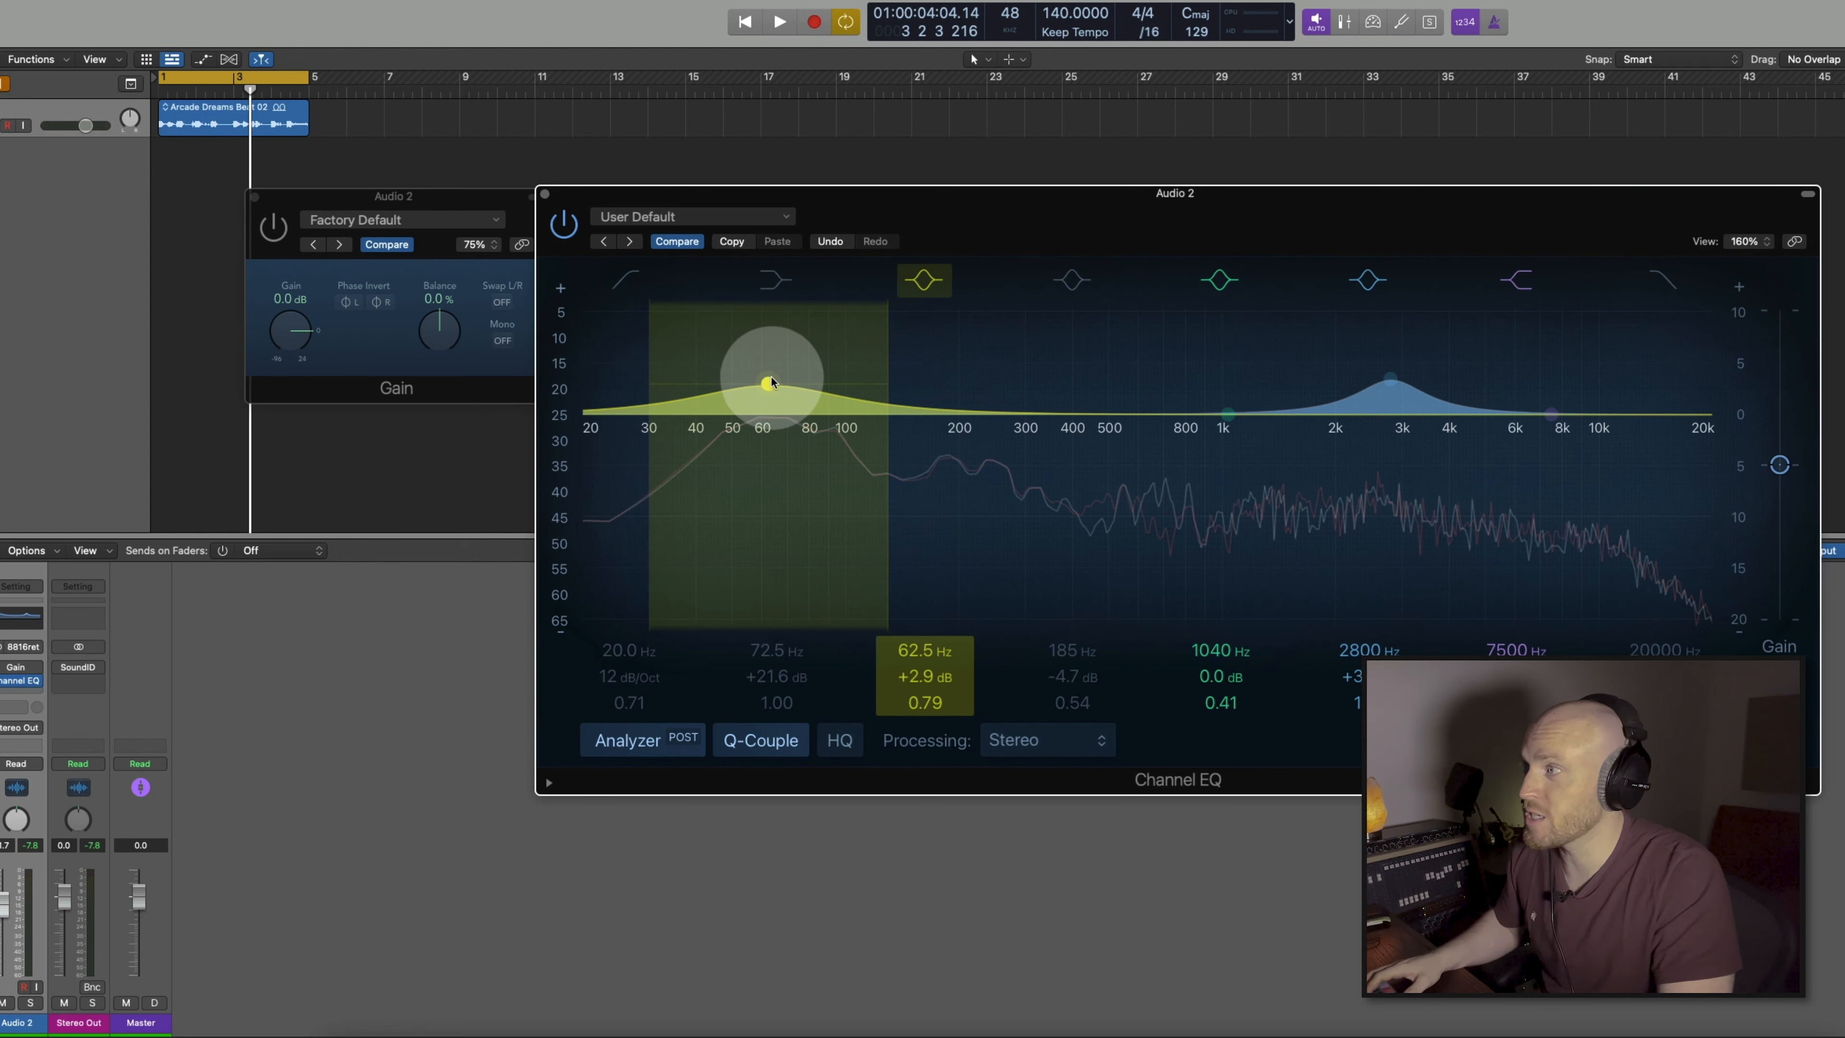
key("space")
left_click_drag(770, 384, 775, 348)
scroll(767, 359, "up", 5)
scroll(774, 348, "up", 1)
scroll(775, 348, "down", 2)
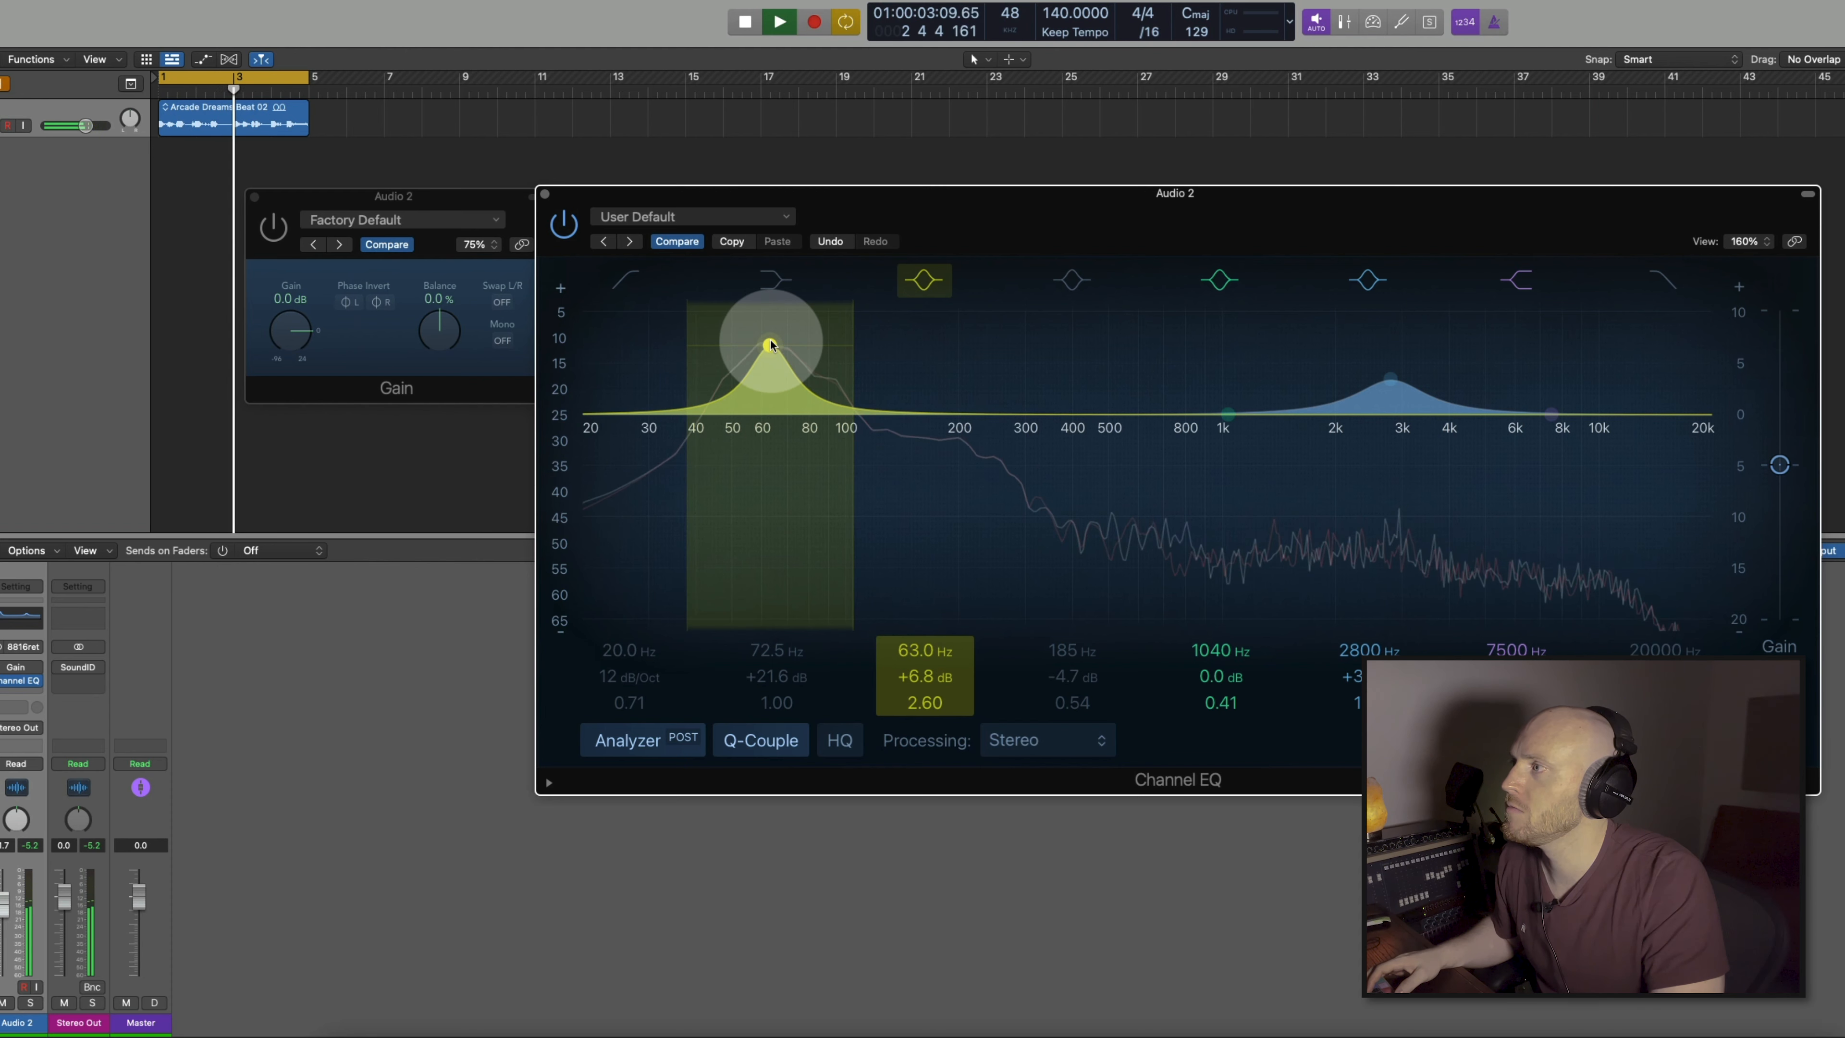
key("space")
Recentre the EQ gain scale to plus and minus 15 dB, audition the loop, and reduce the 63 Hz boost to about +2.2 dB at 67 Hz.
left_click_drag(1744, 421, 1744, 504)
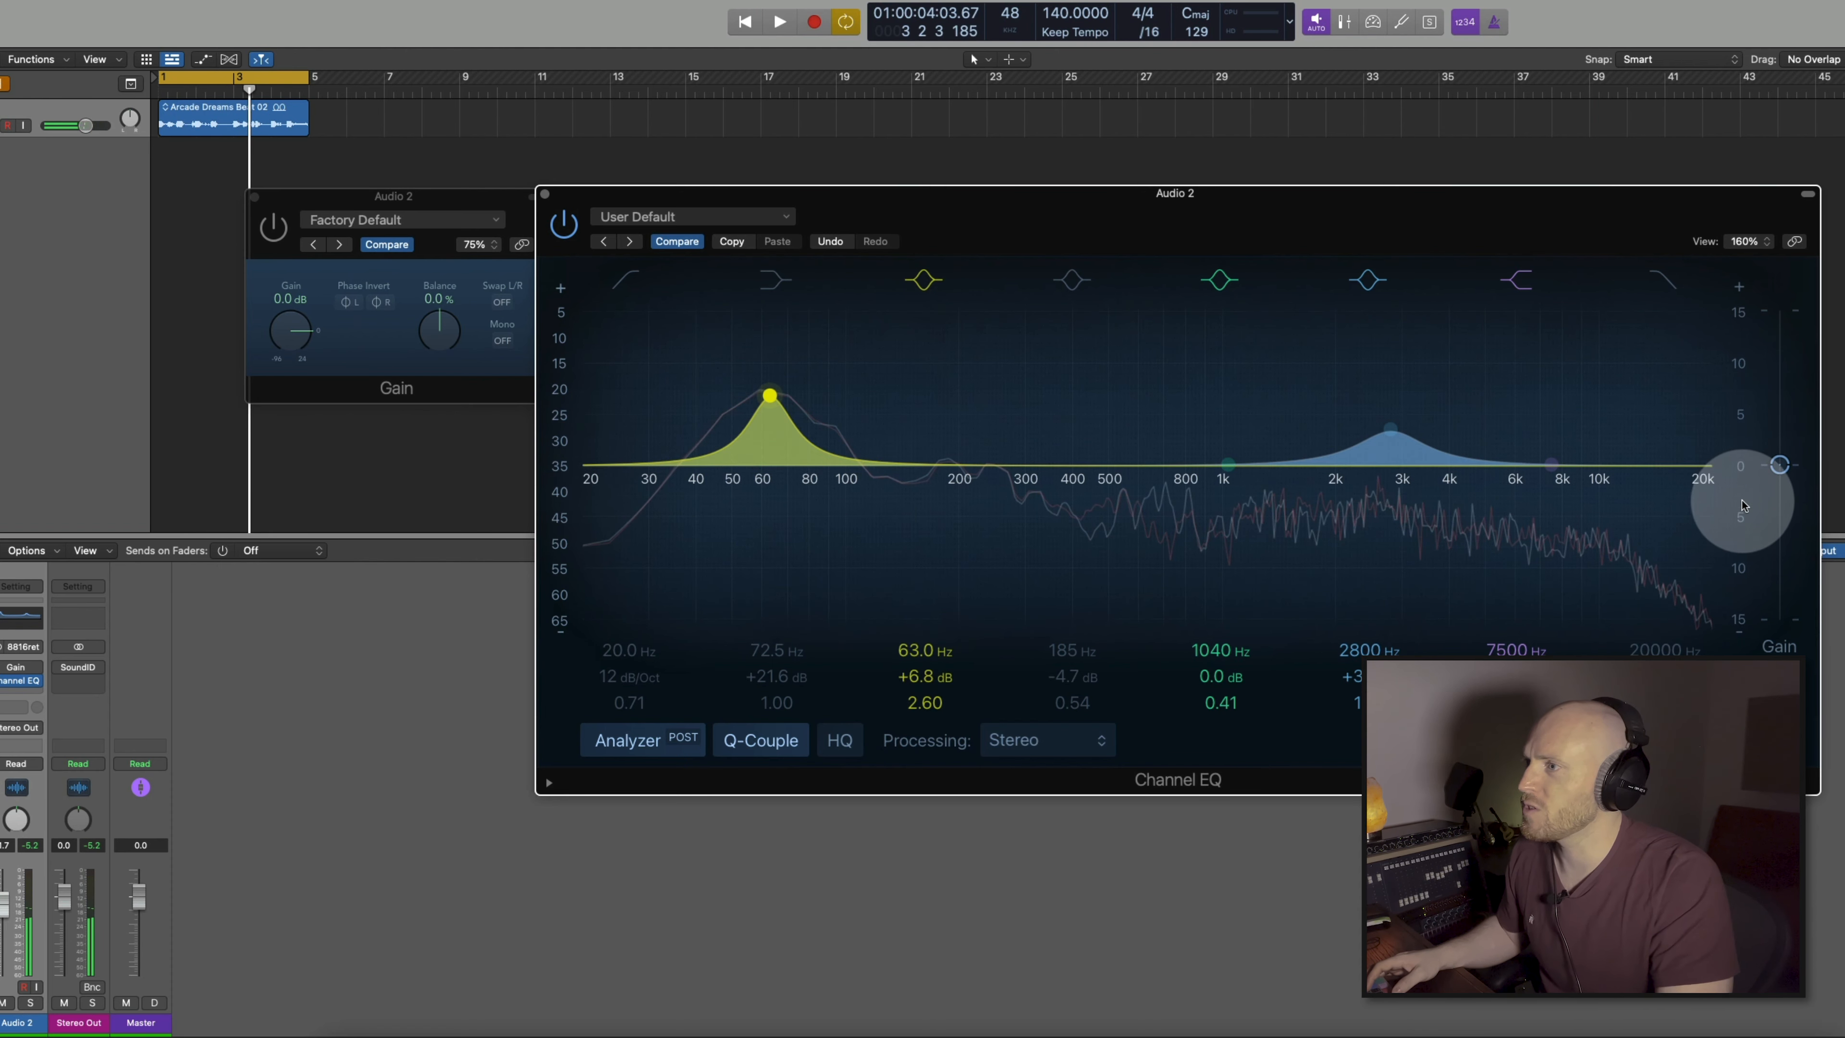
key("space")
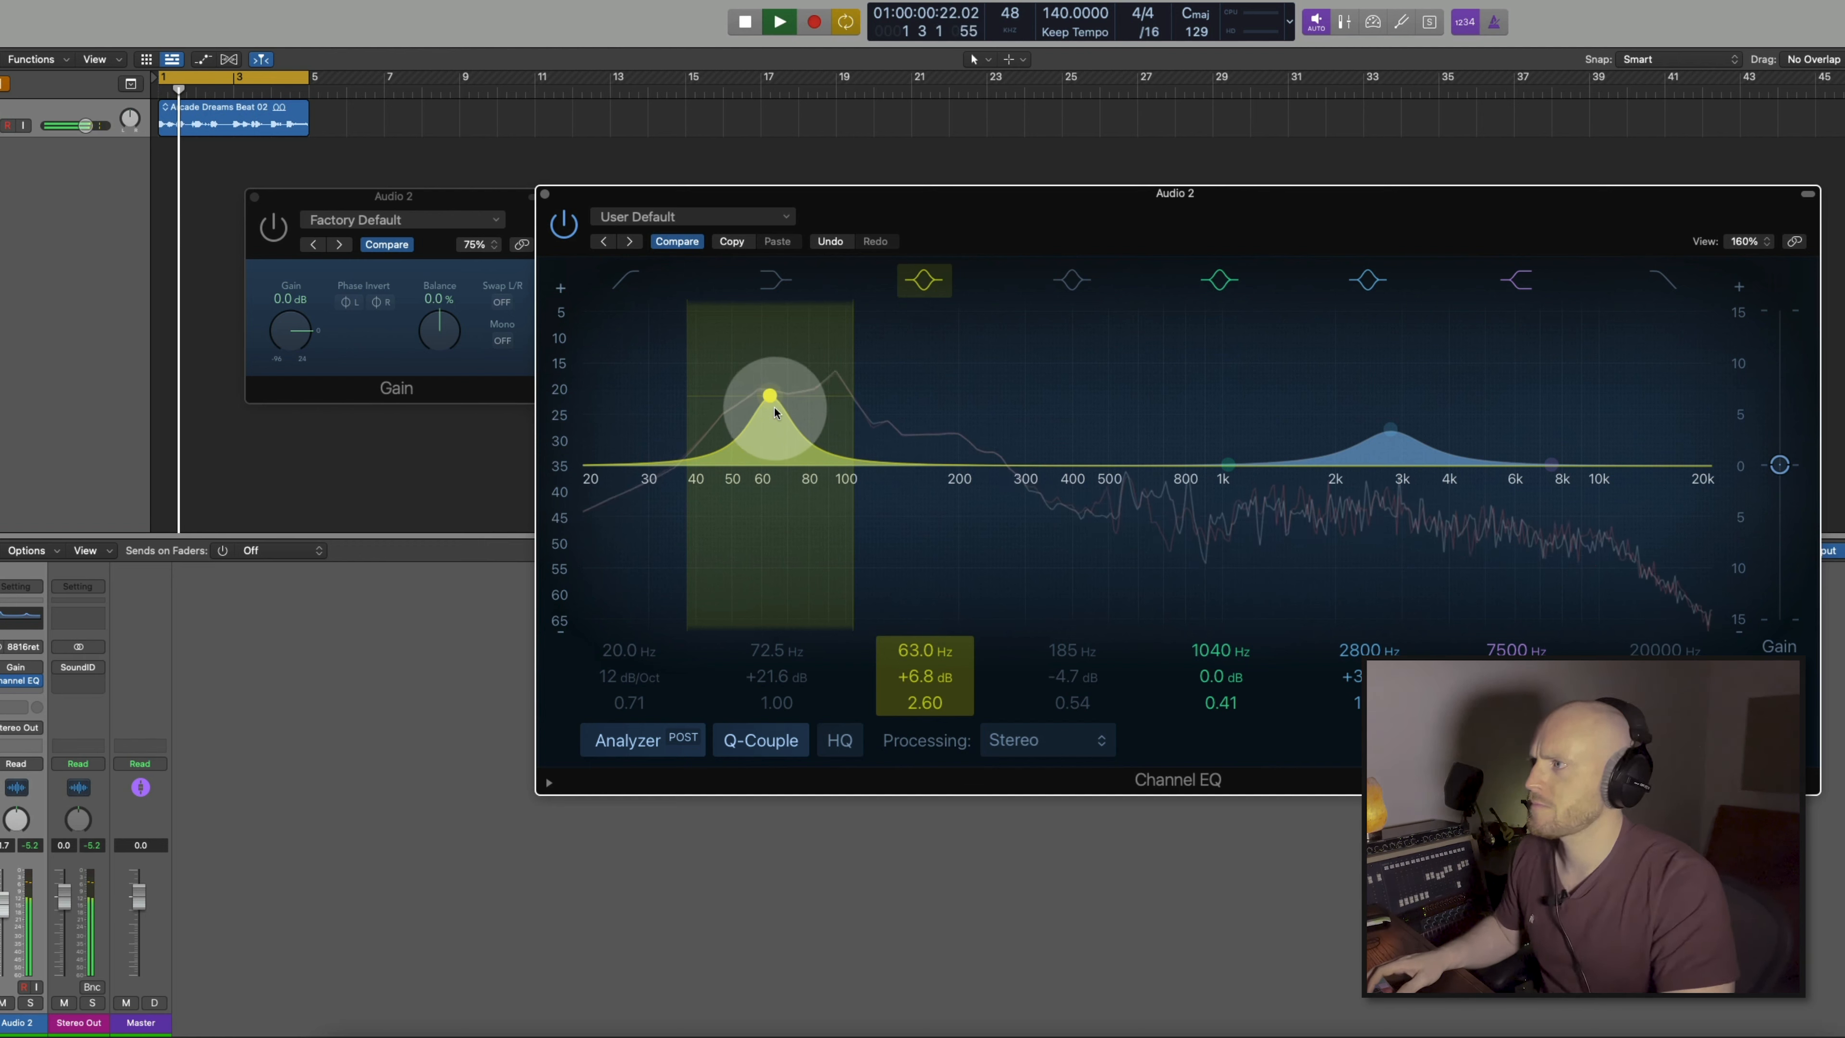
key("space")
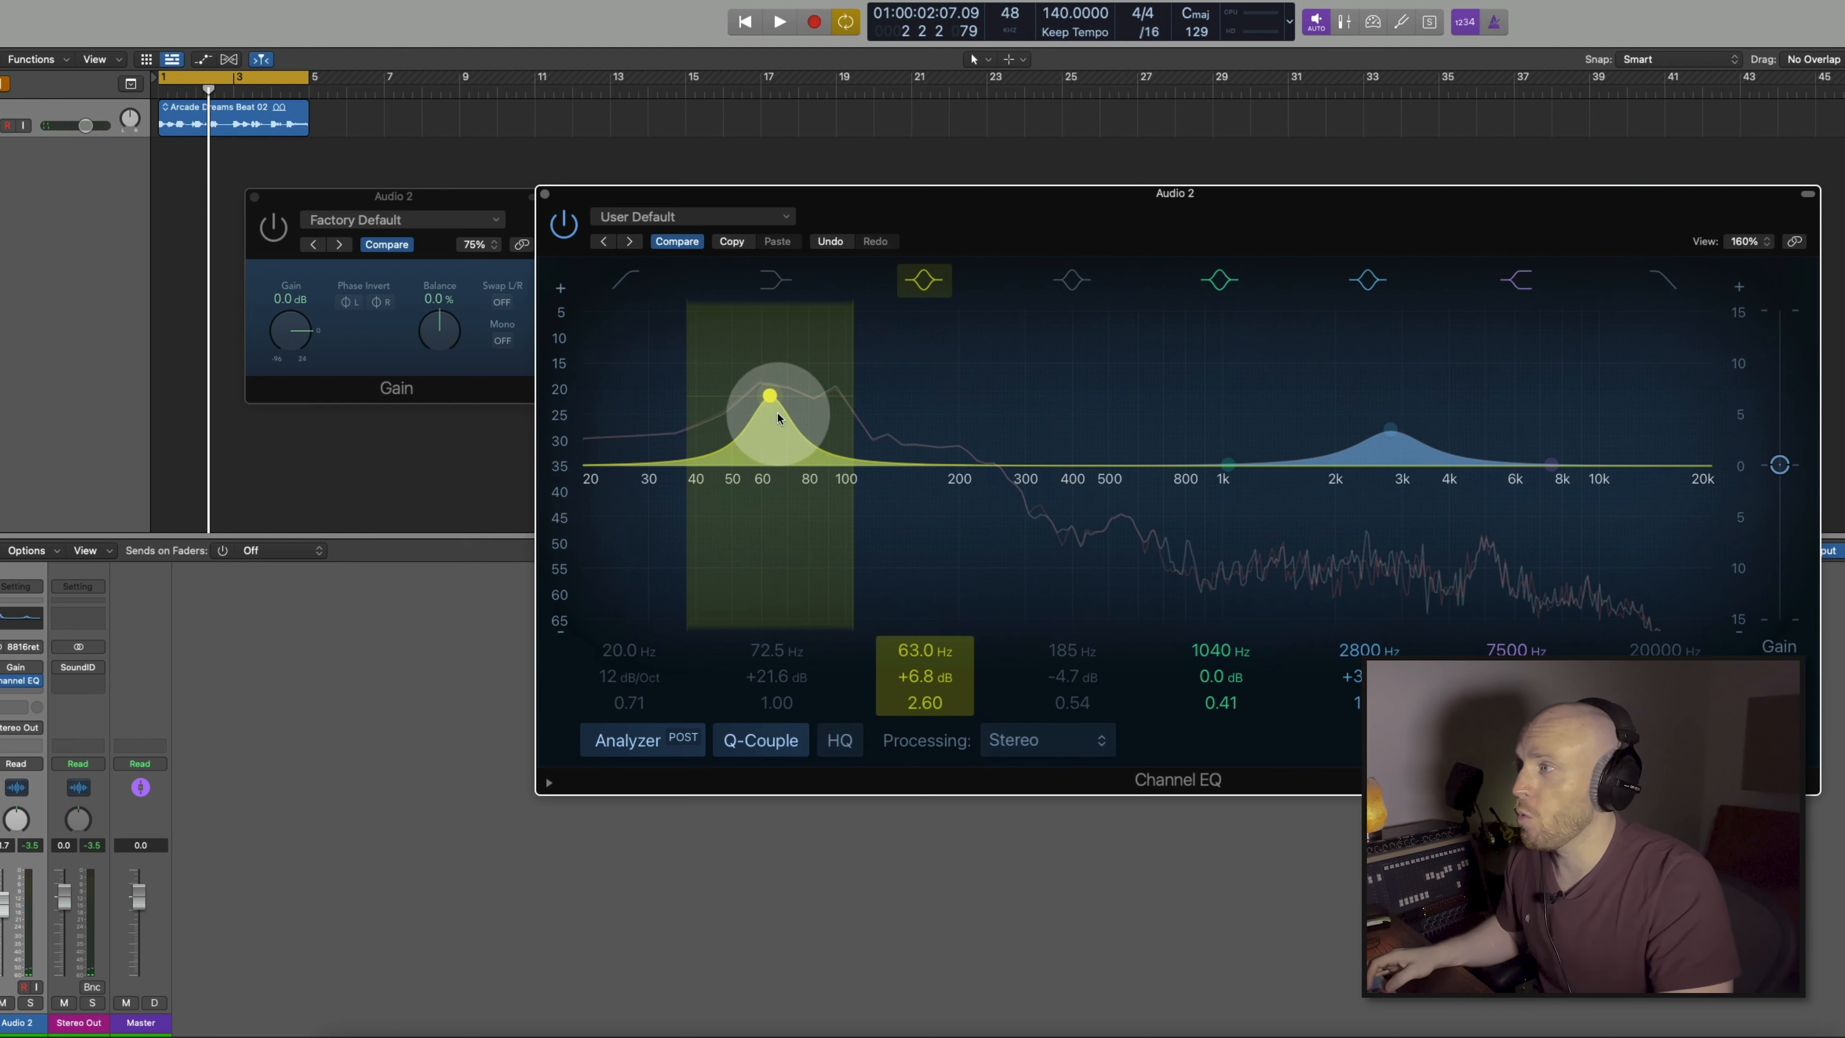
left_click_drag(772, 434, 782, 465)
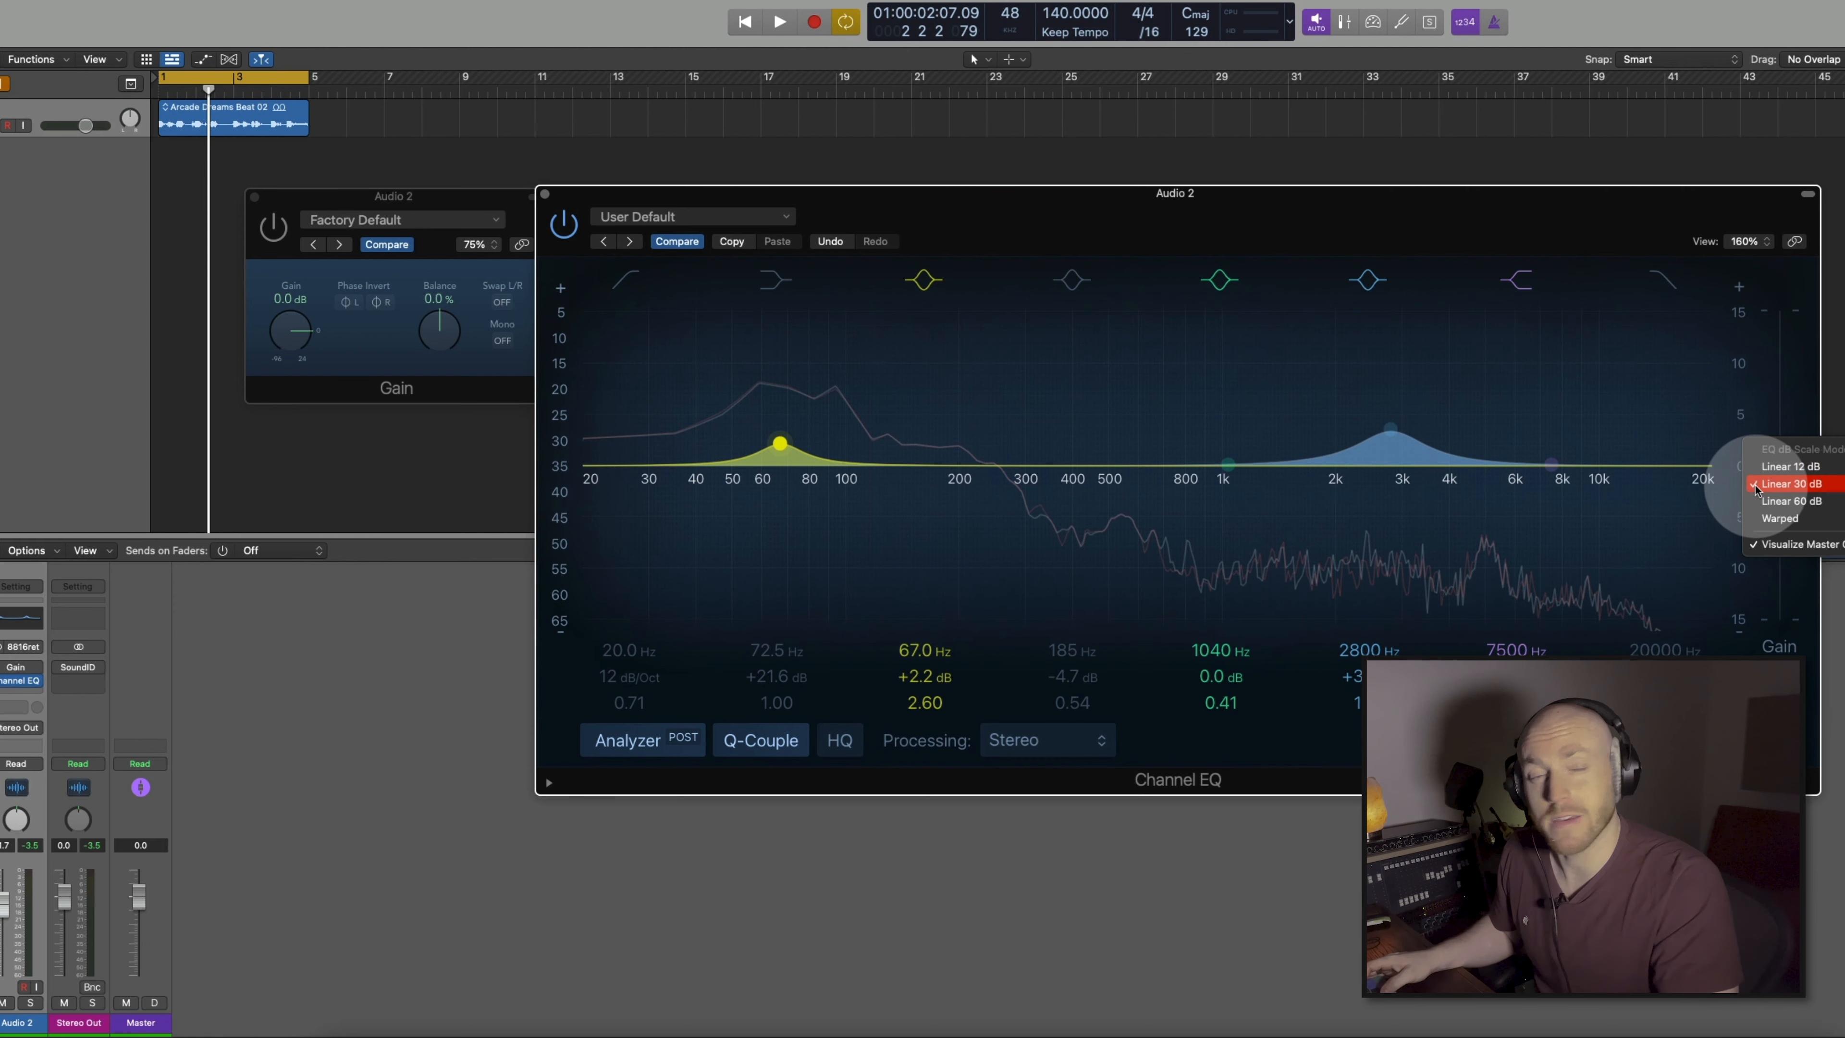
Keep the EQ dB Scale Mode at Linear 30 dB and reset the 2800 Hz and 67 Hz bands to their defaults.
left_click(1756, 483)
left_click(1401, 439, "alt")
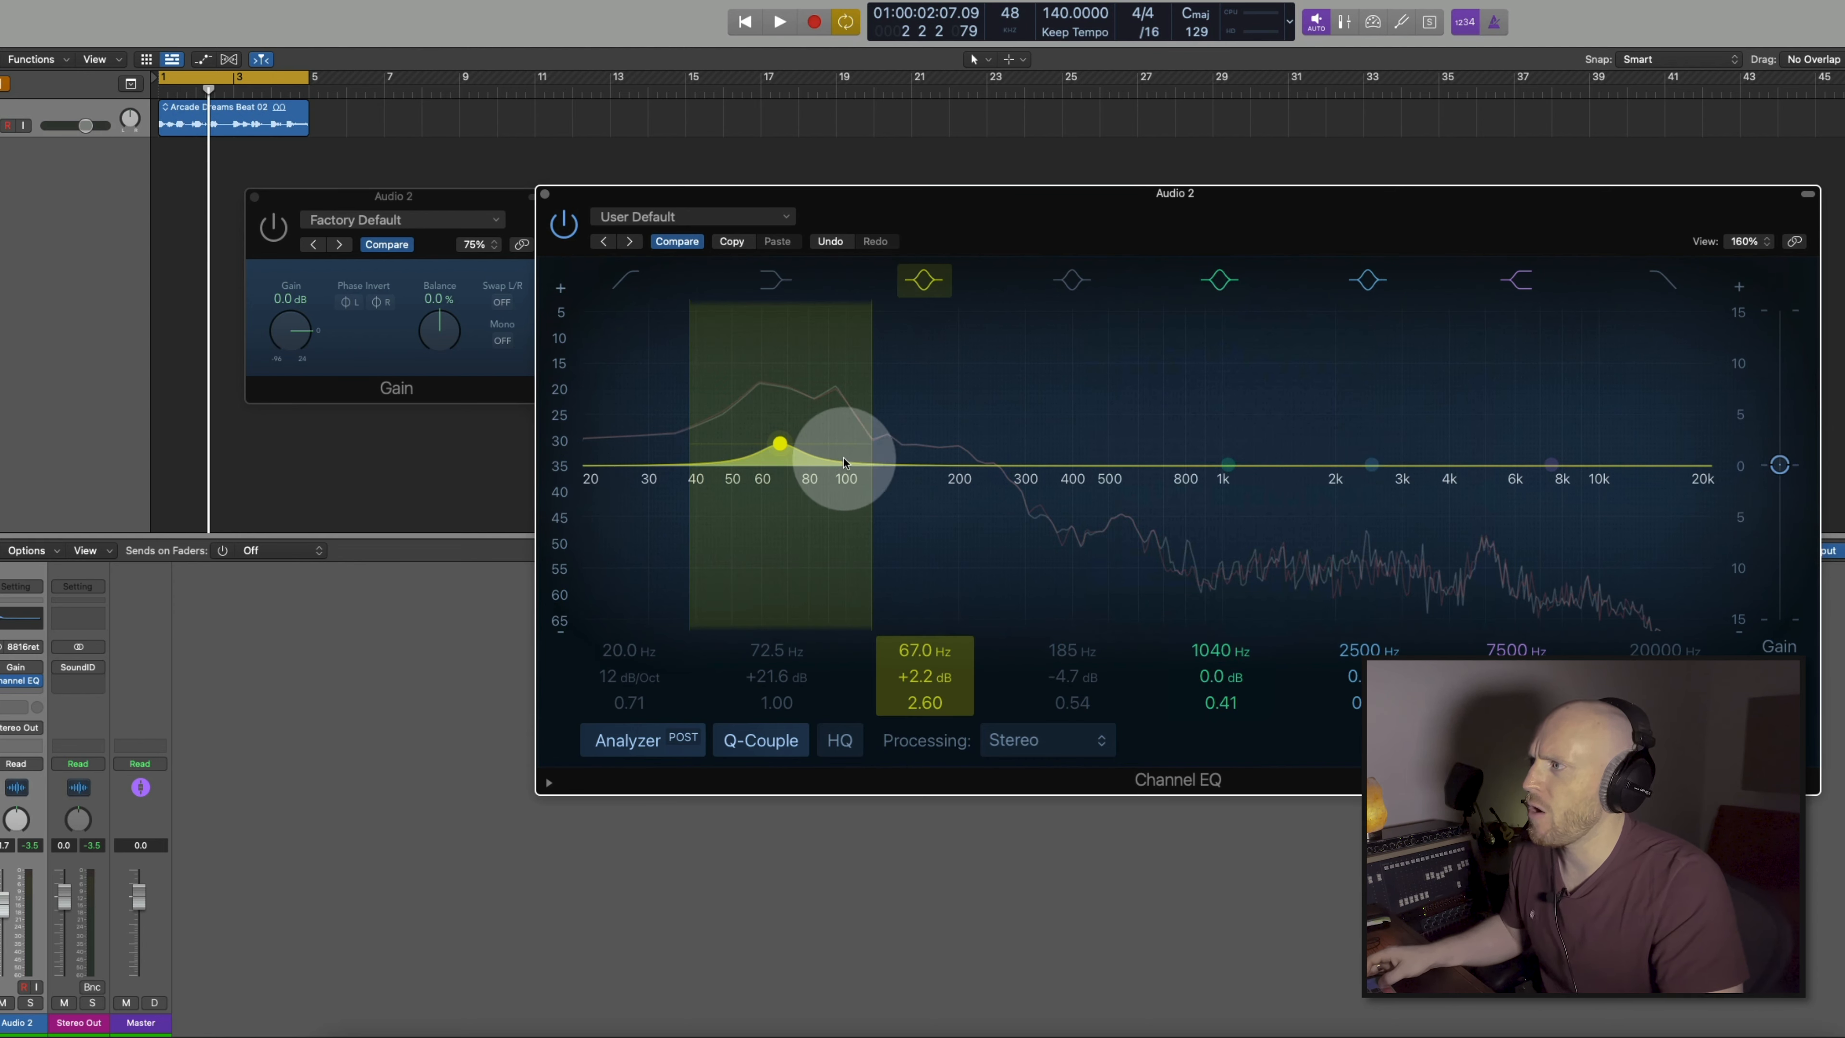
left_click(807, 455, "alt")
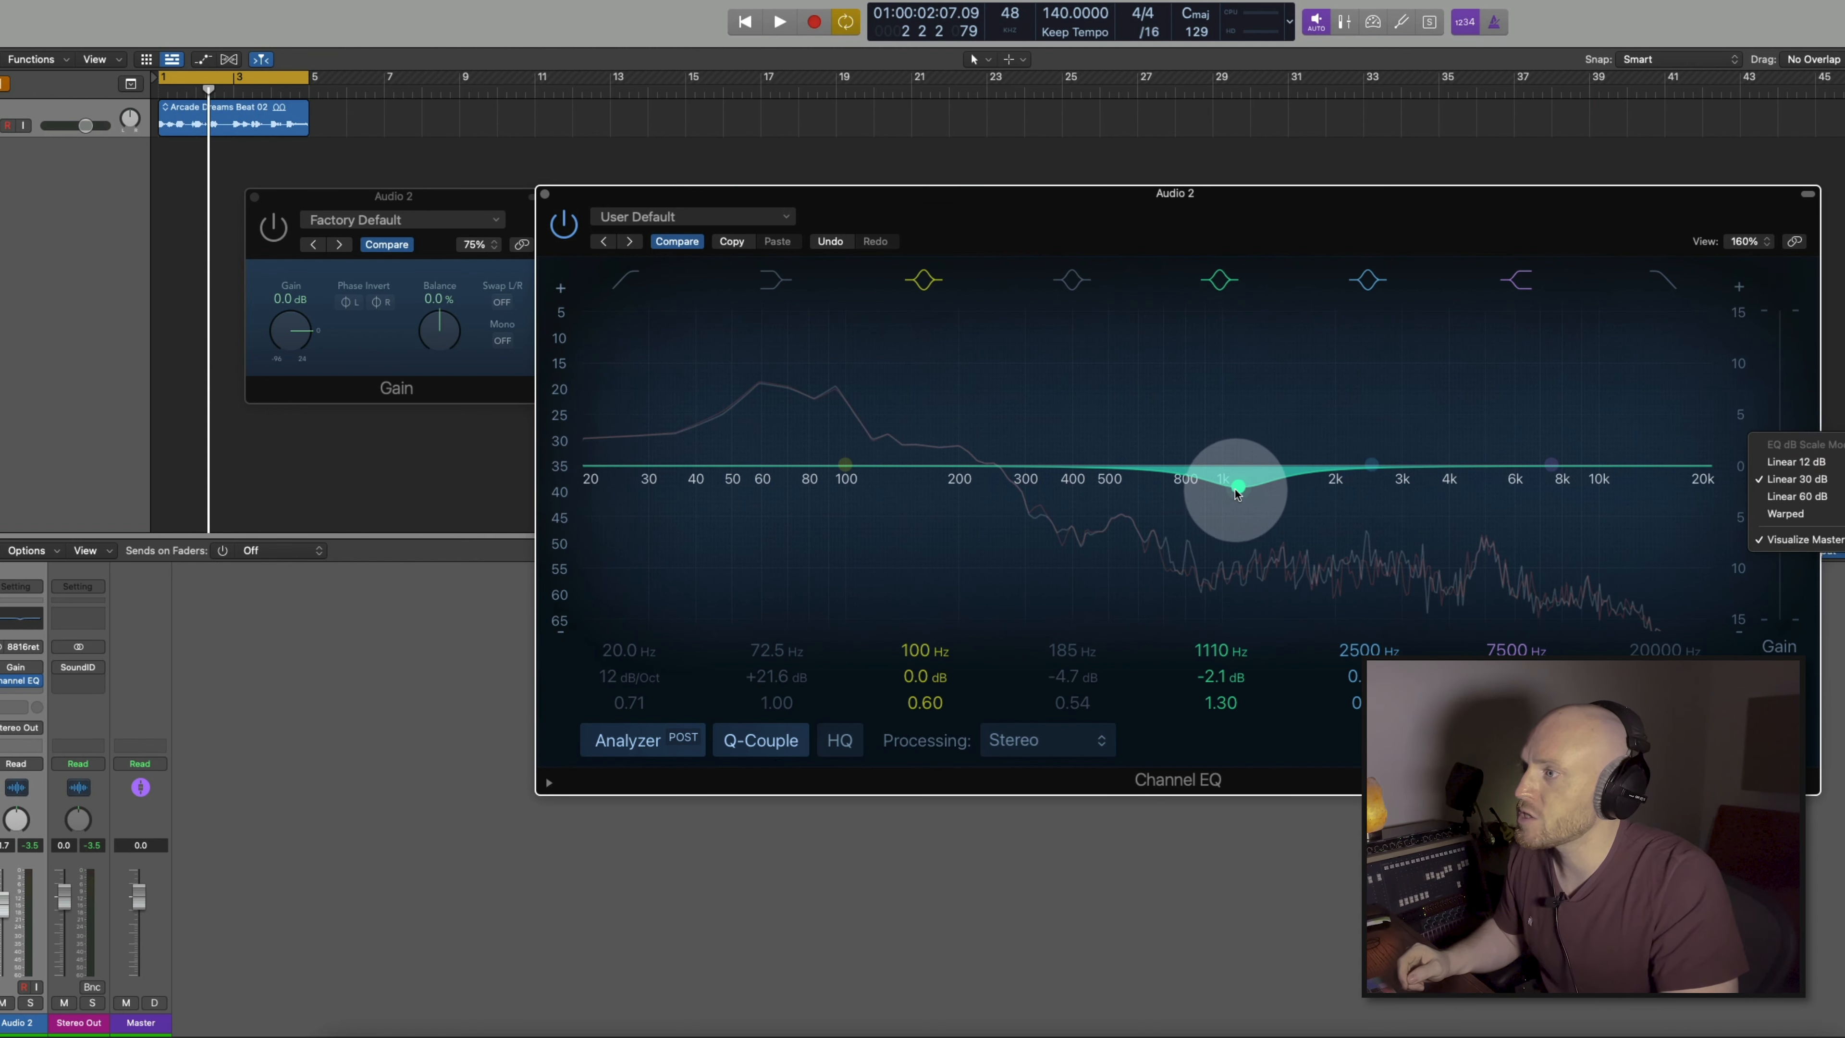
Switch the EQ dB Scale Mode to Linear 12 dB to view the 1110 Hz cut, and return it to Linear 30 dB.
left_click(1787, 462)
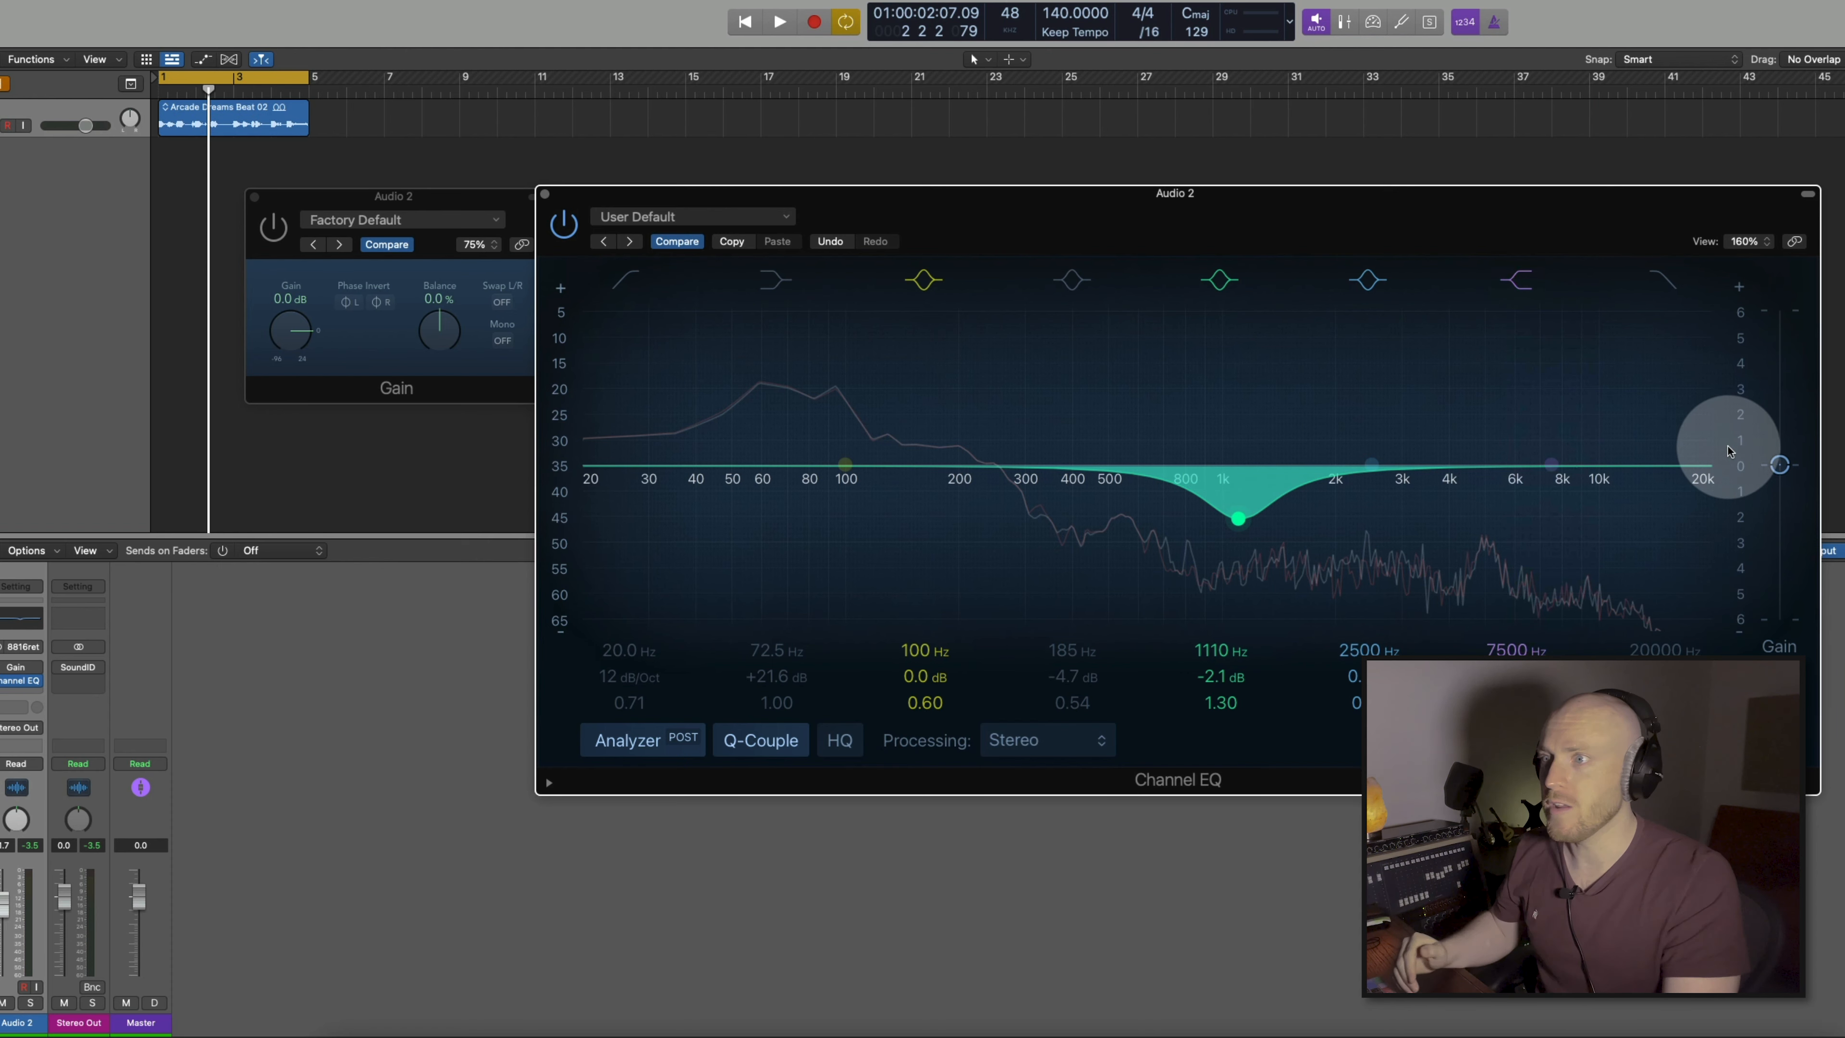
left_click(1739, 442)
left_click(1757, 482)
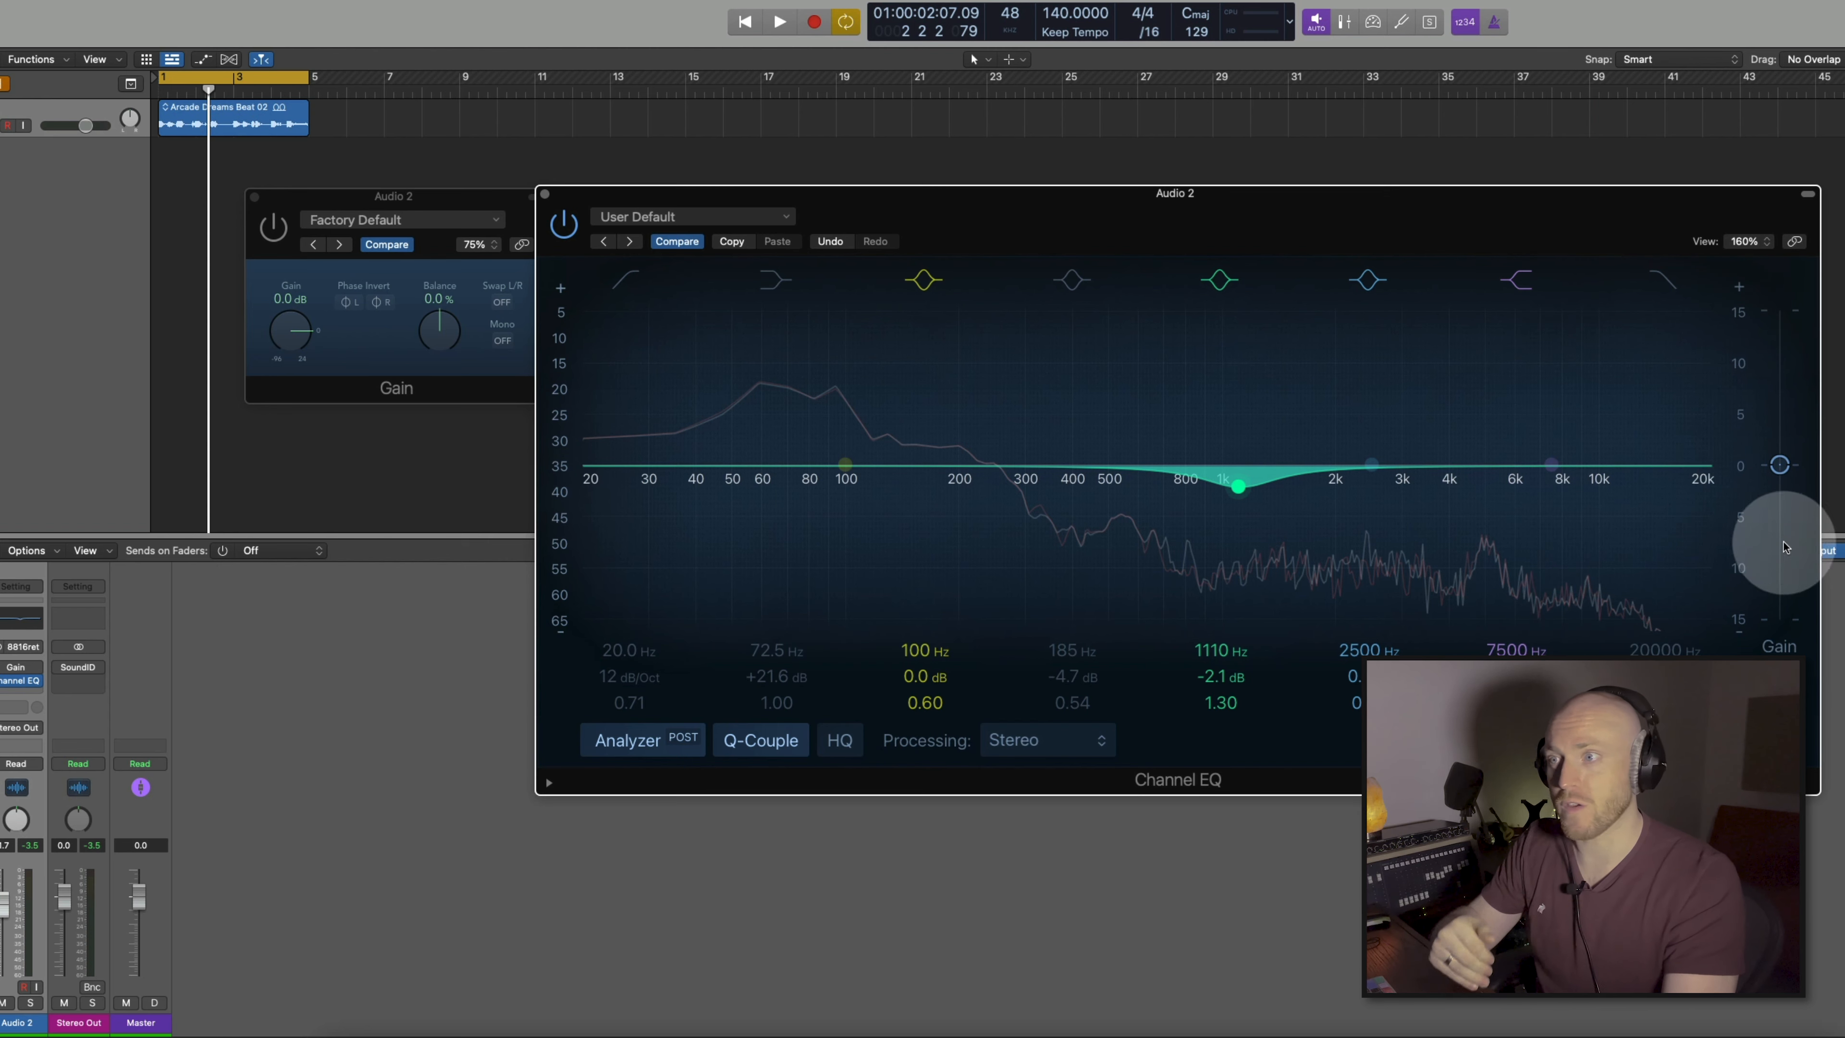
Switch the EQ dB Scale Mode to Linear 12 dB and turn off the 1110 Hz band.
left_click(1753, 452)
left_click(1772, 486)
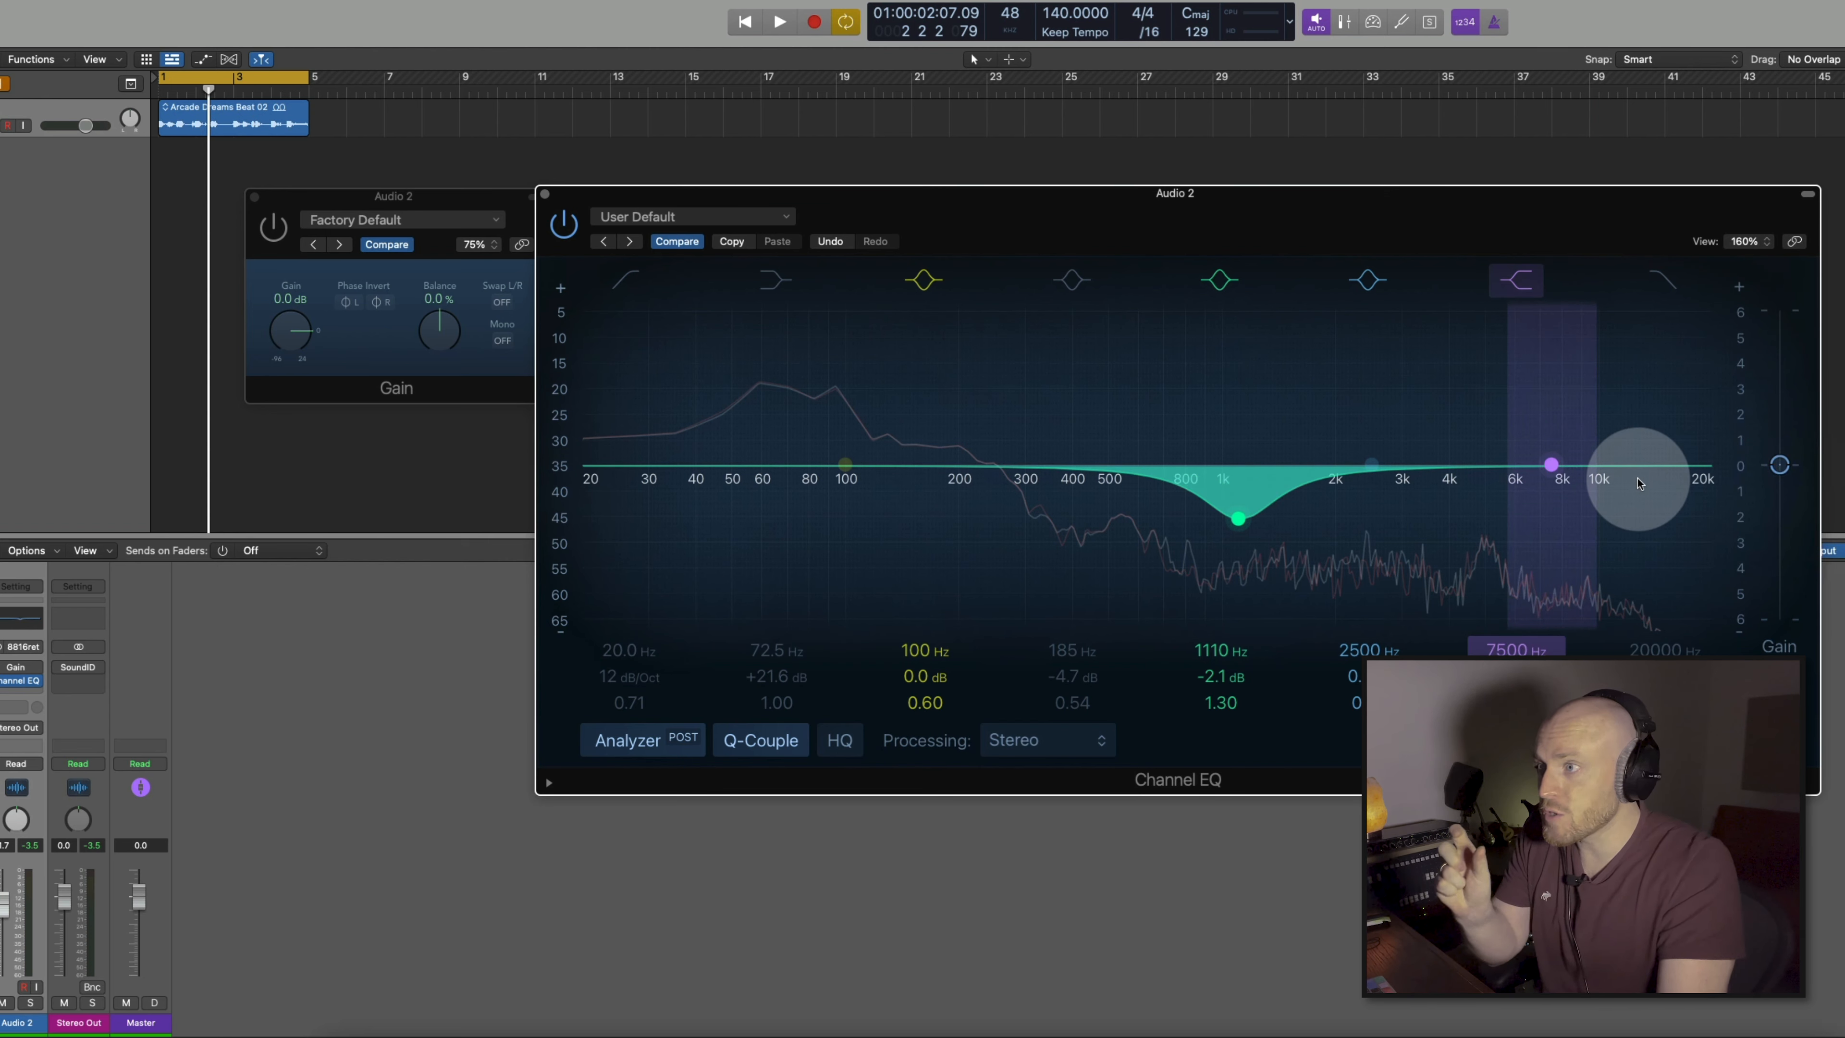
left_click(1225, 288)
Set the EQ dB Scale Mode to Linear 60 dB and boost the 7500 Hz high shelf, moving it to about 5950 Hz.
left_click_drag(1544, 466, 1741, 417)
left_click(1741, 416)
left_click(1772, 474)
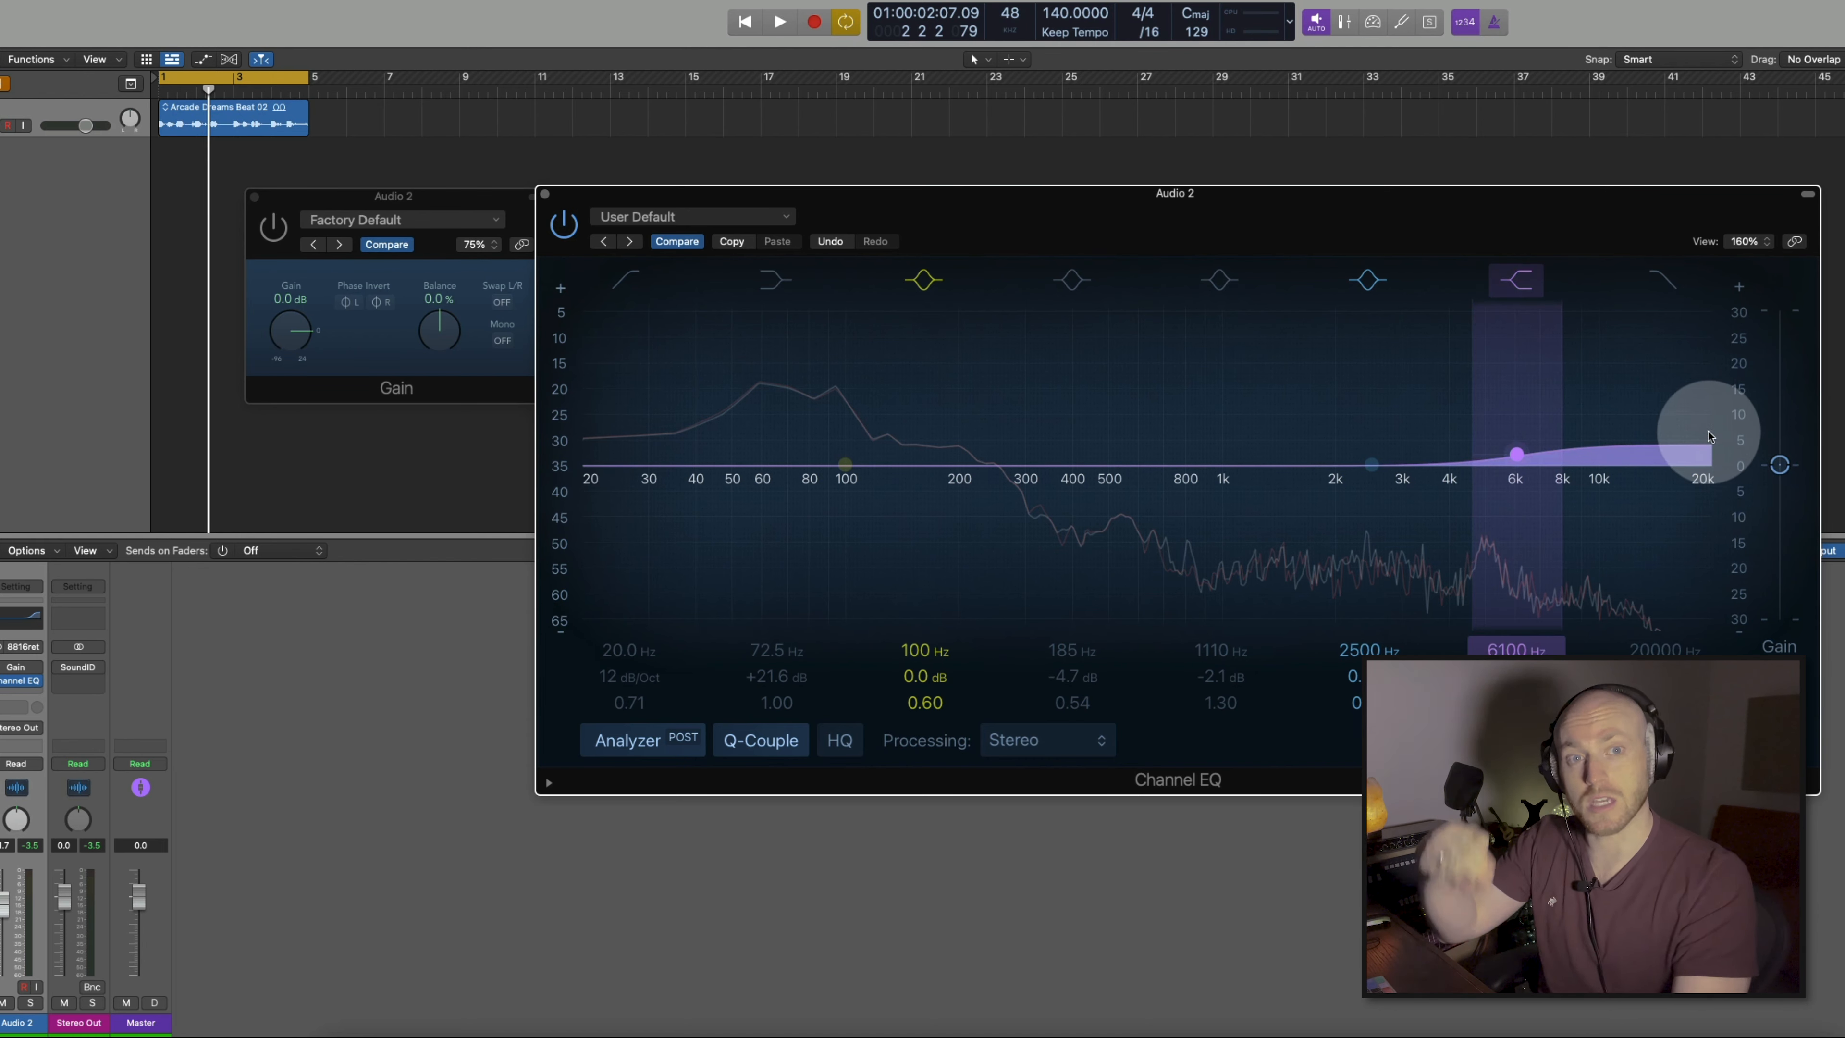
left_click_drag(1523, 444, 1516, 402)
Return the EQ dB Scale Mode to Linear 30 dB and reset the high-shelf band to its defaults.
right_click(1743, 410)
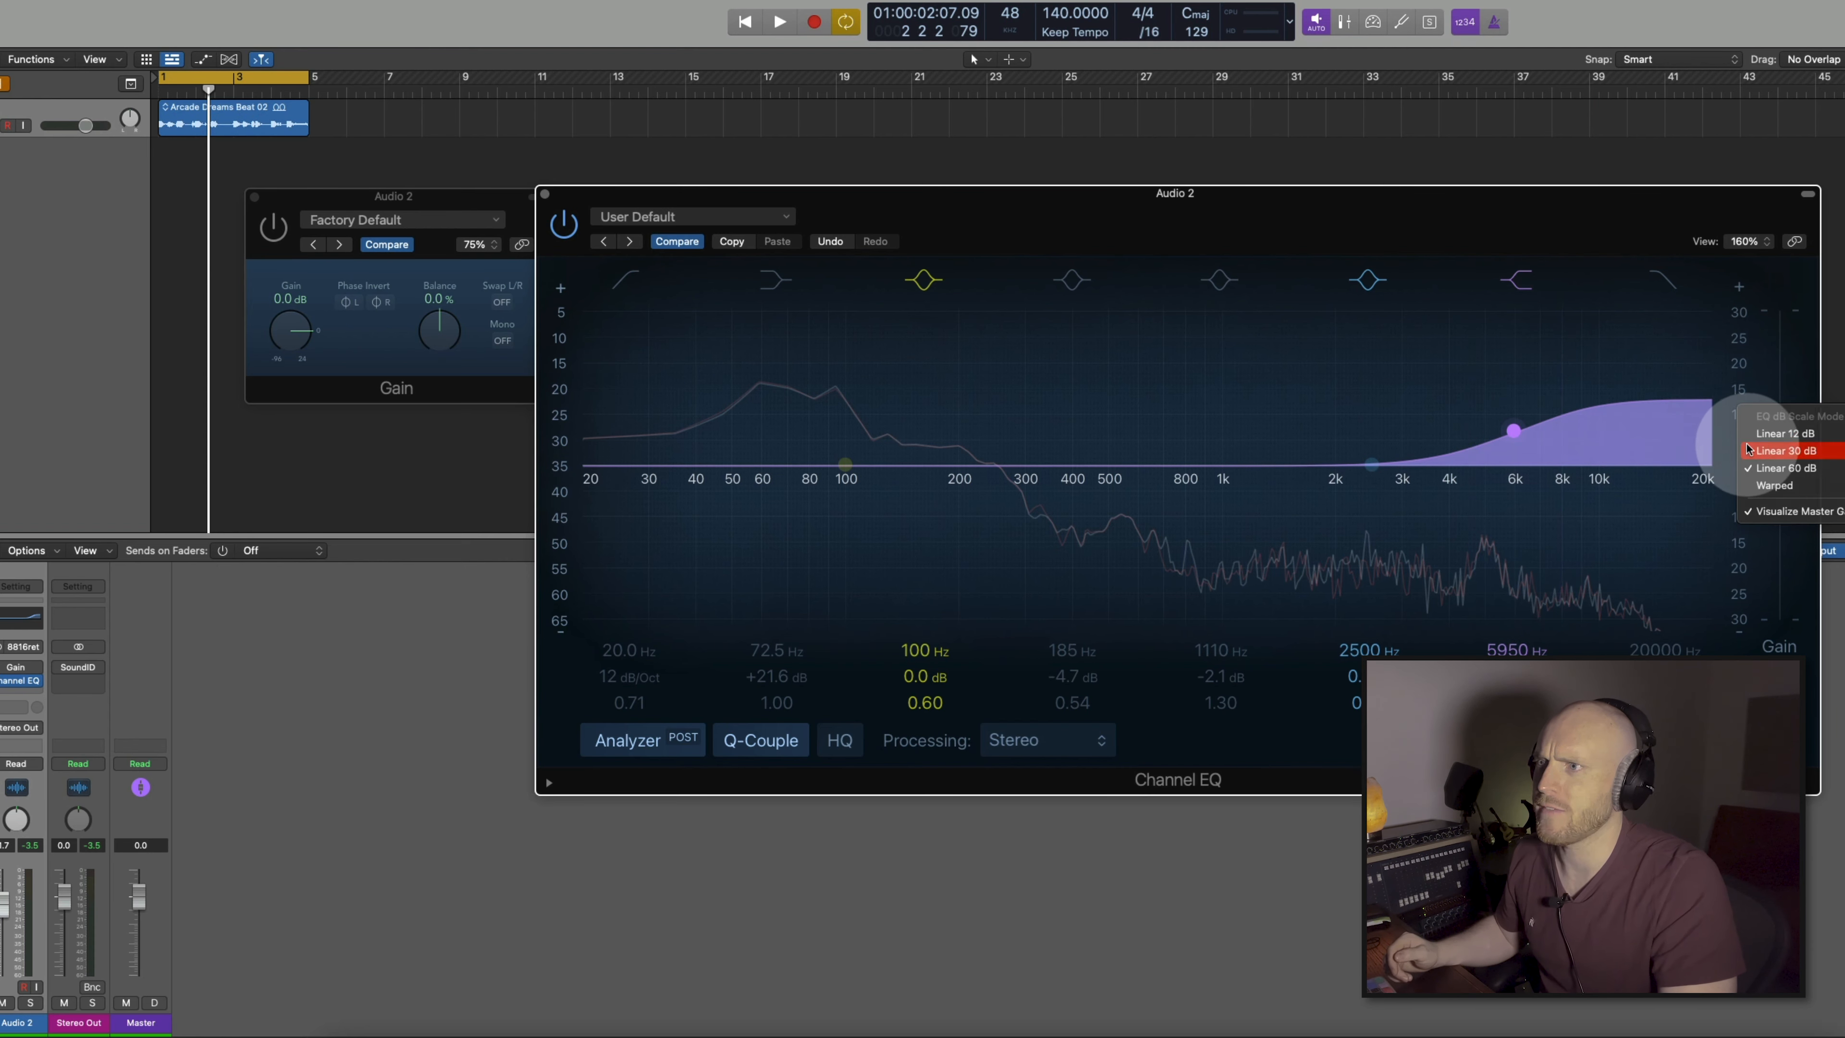
left_click(1747, 449)
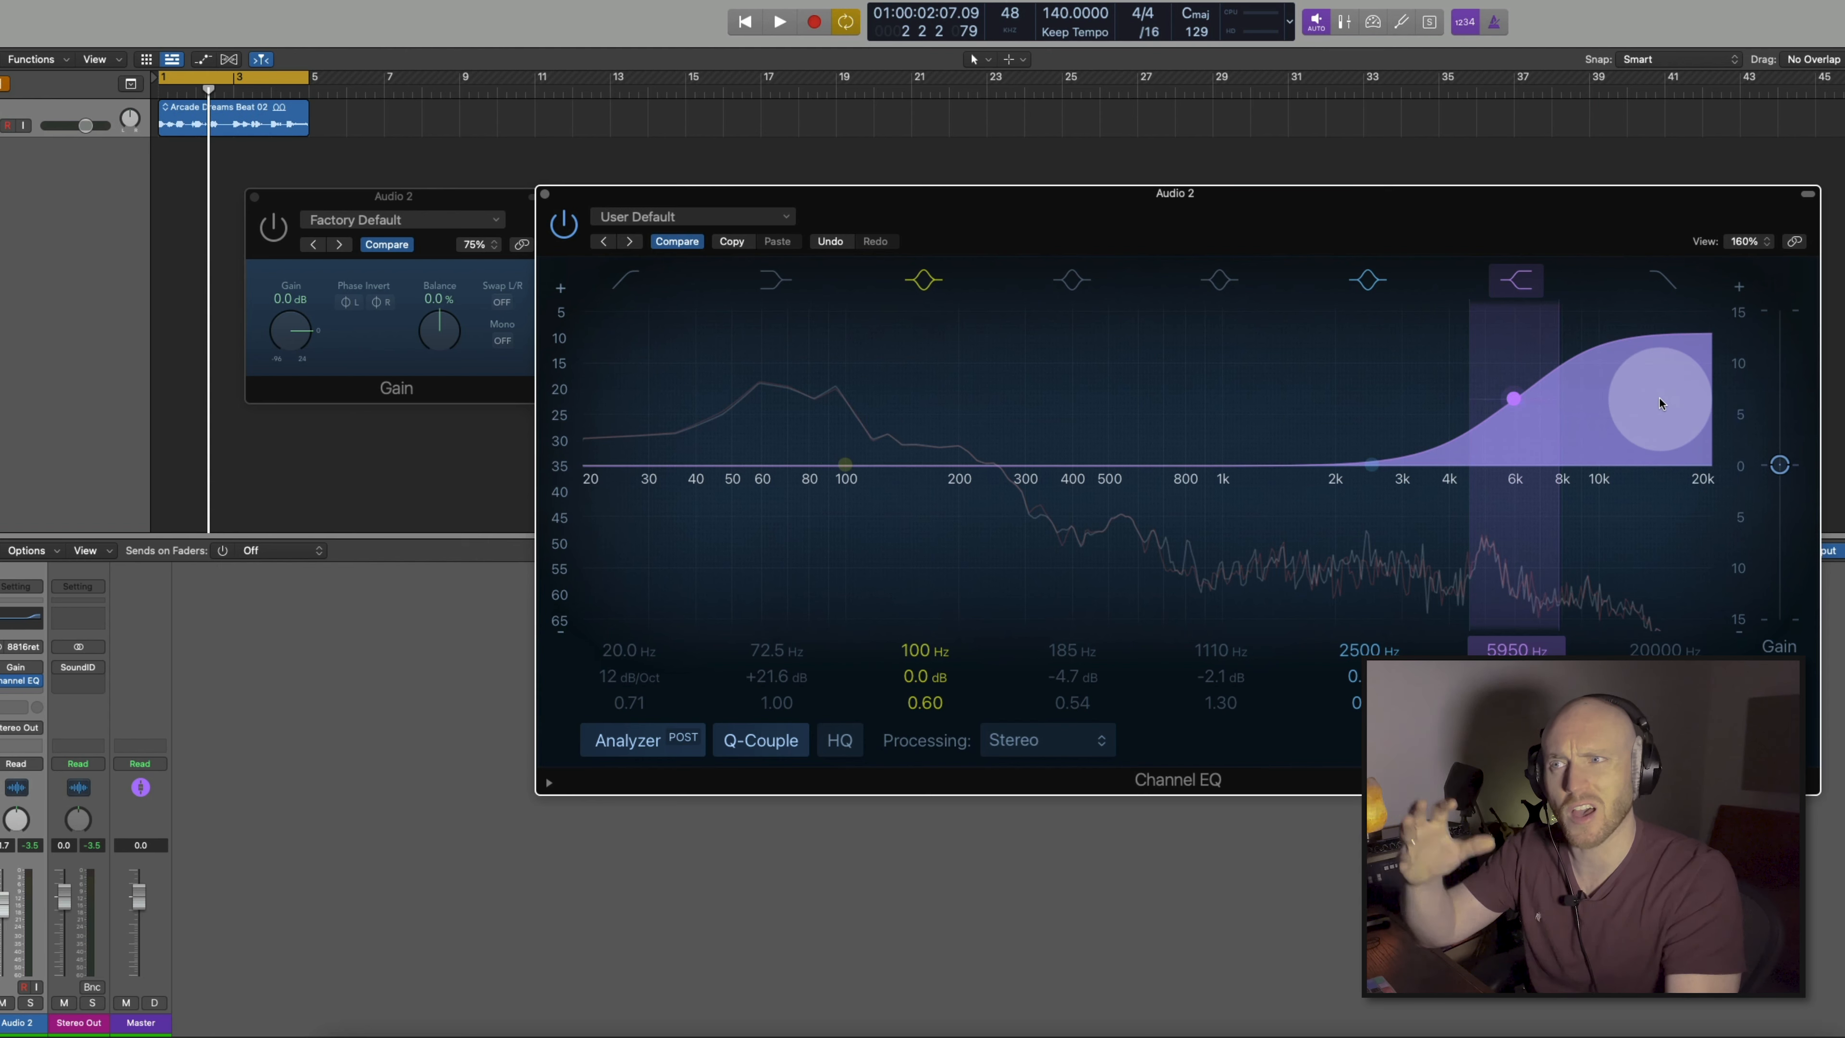
mouse_move(1511, 401)
left_mouse_down()
mouse_move(1521, 378)
mouse_move(1513, 393)
left_mouse_up()
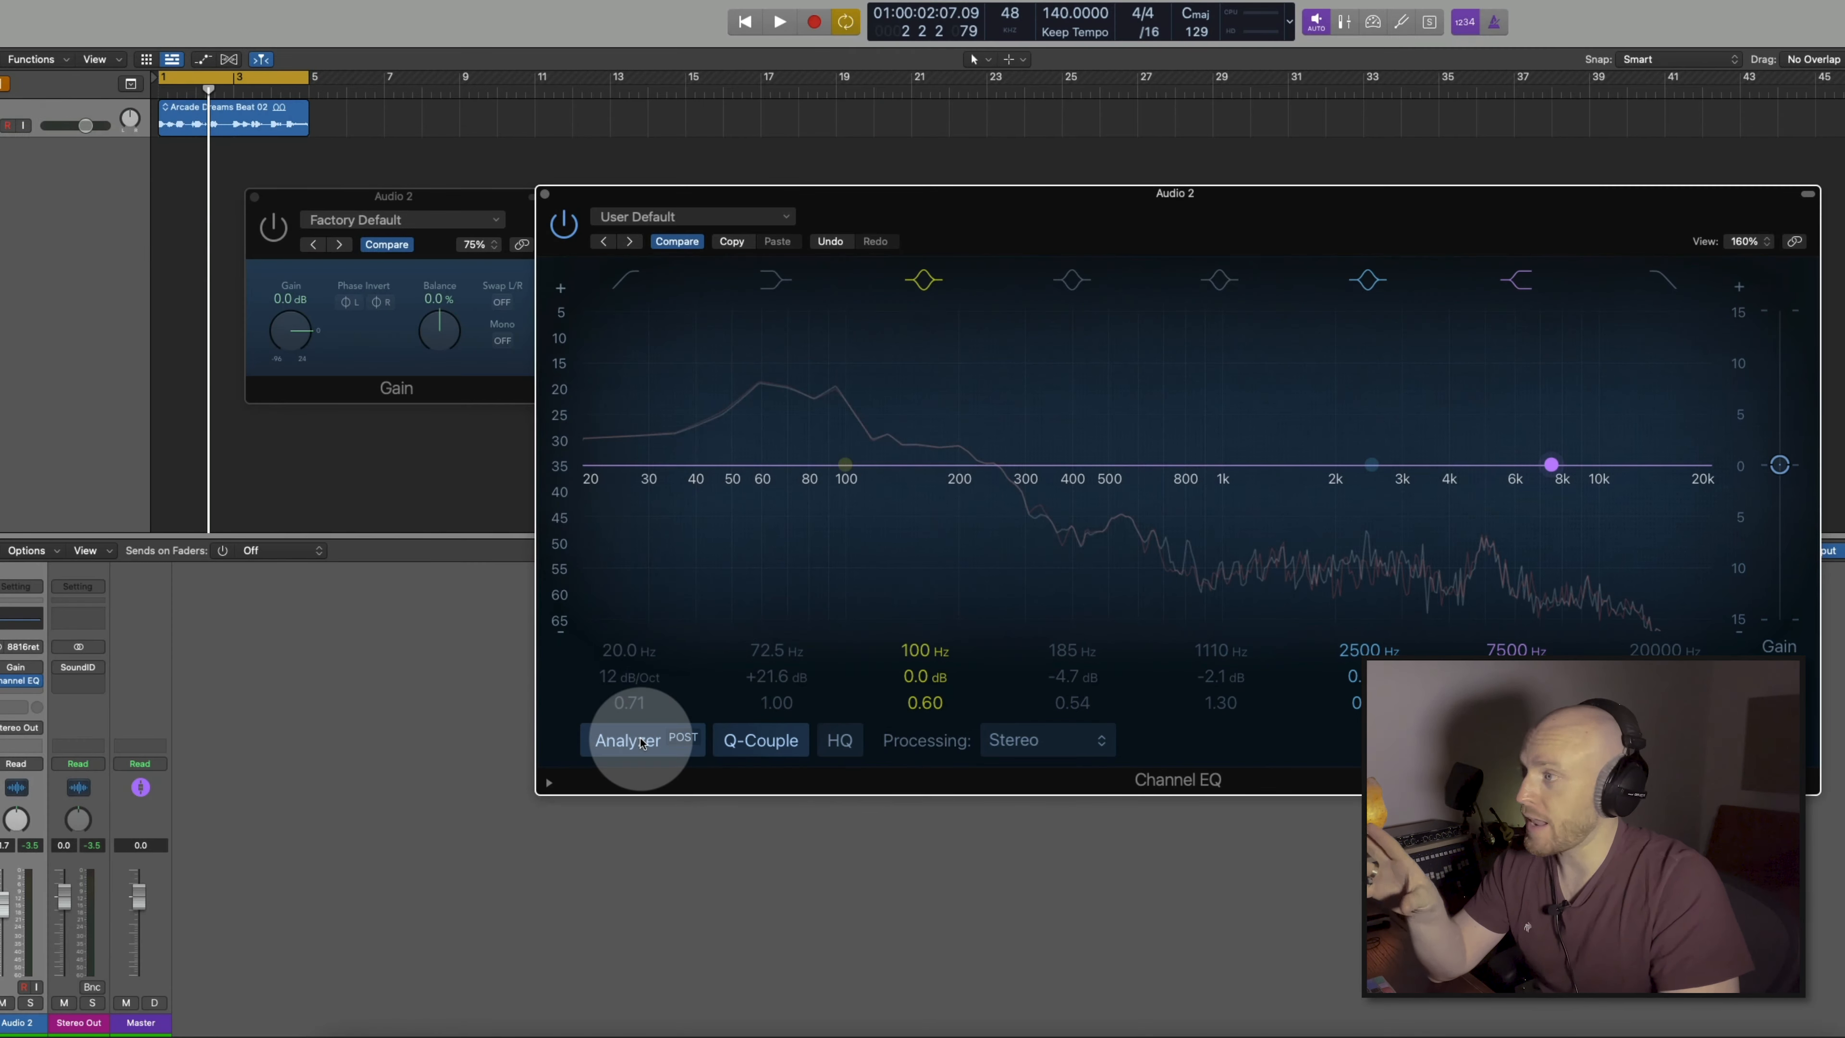
Toggle the analyzer off and on, and shape a boost of about +7.1 dB at 107 Hz and a cut at about 3460 Hz.
left_click(642, 741)
left_click(642, 741)
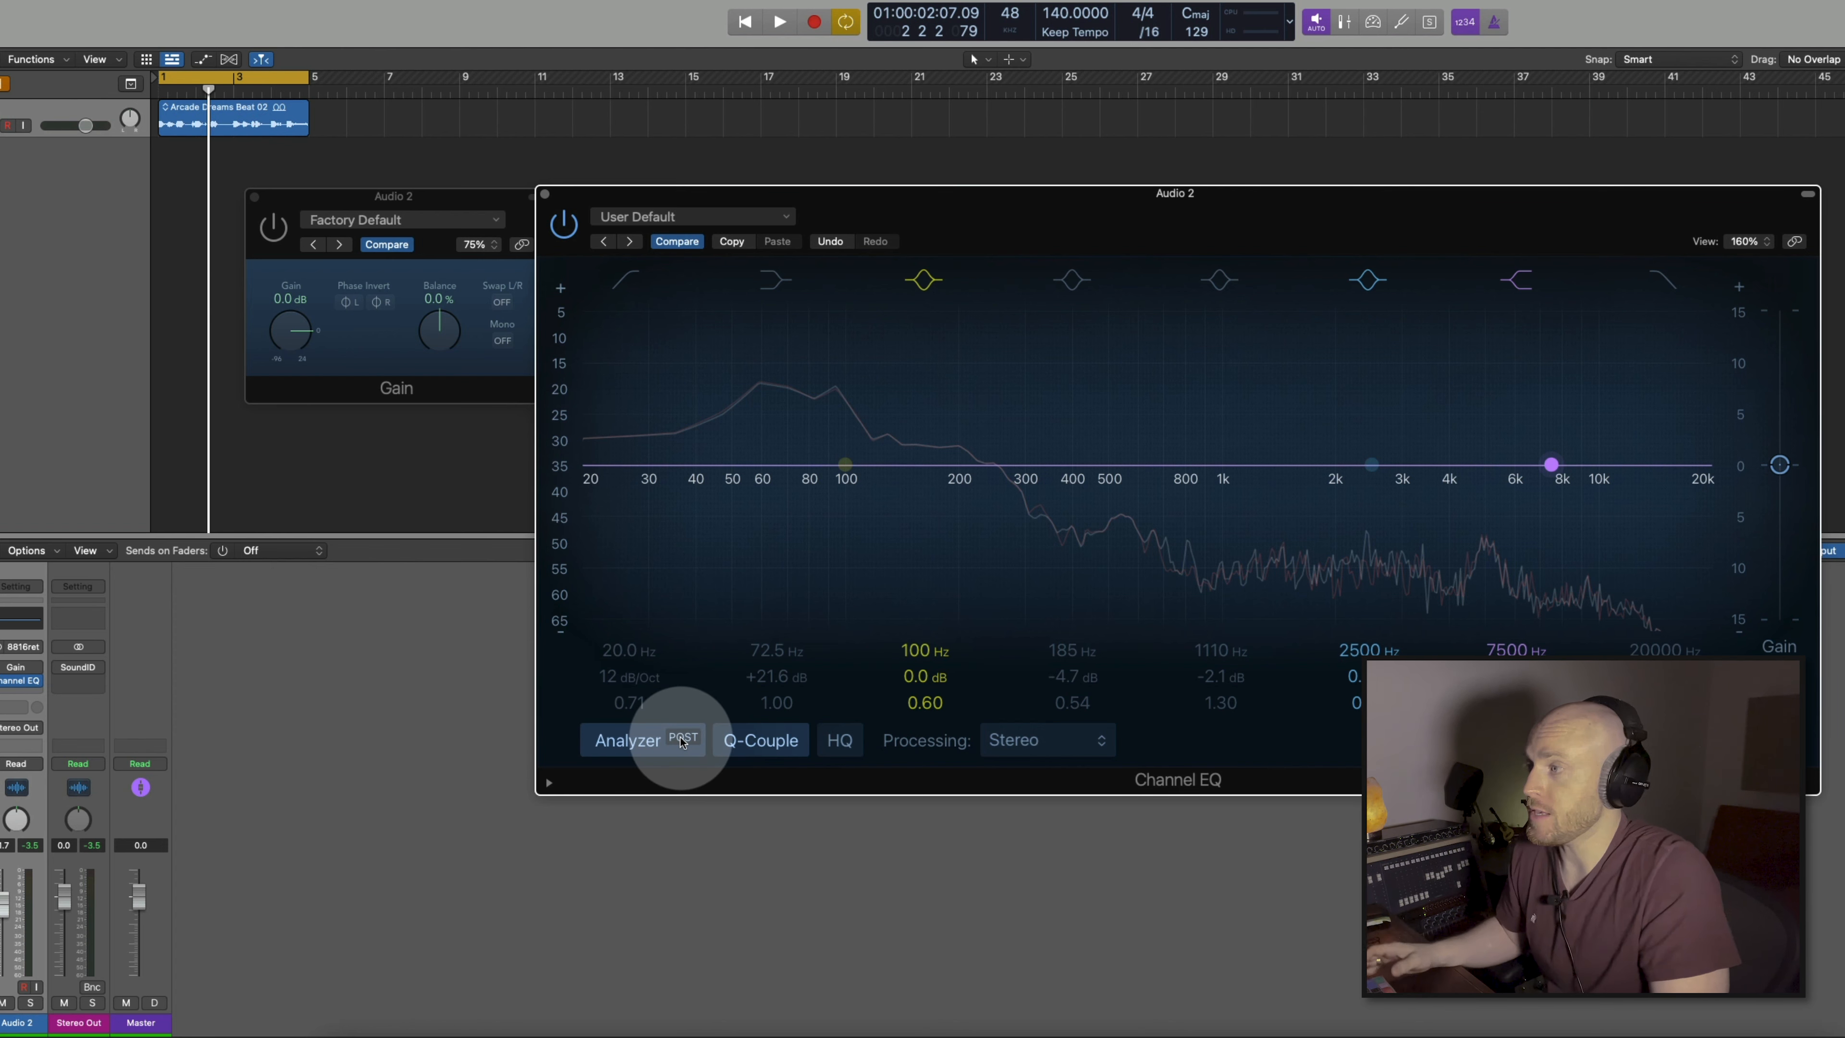
left_click_drag(844, 513, 857, 394)
left_click_drag(1383, 481, 1423, 534)
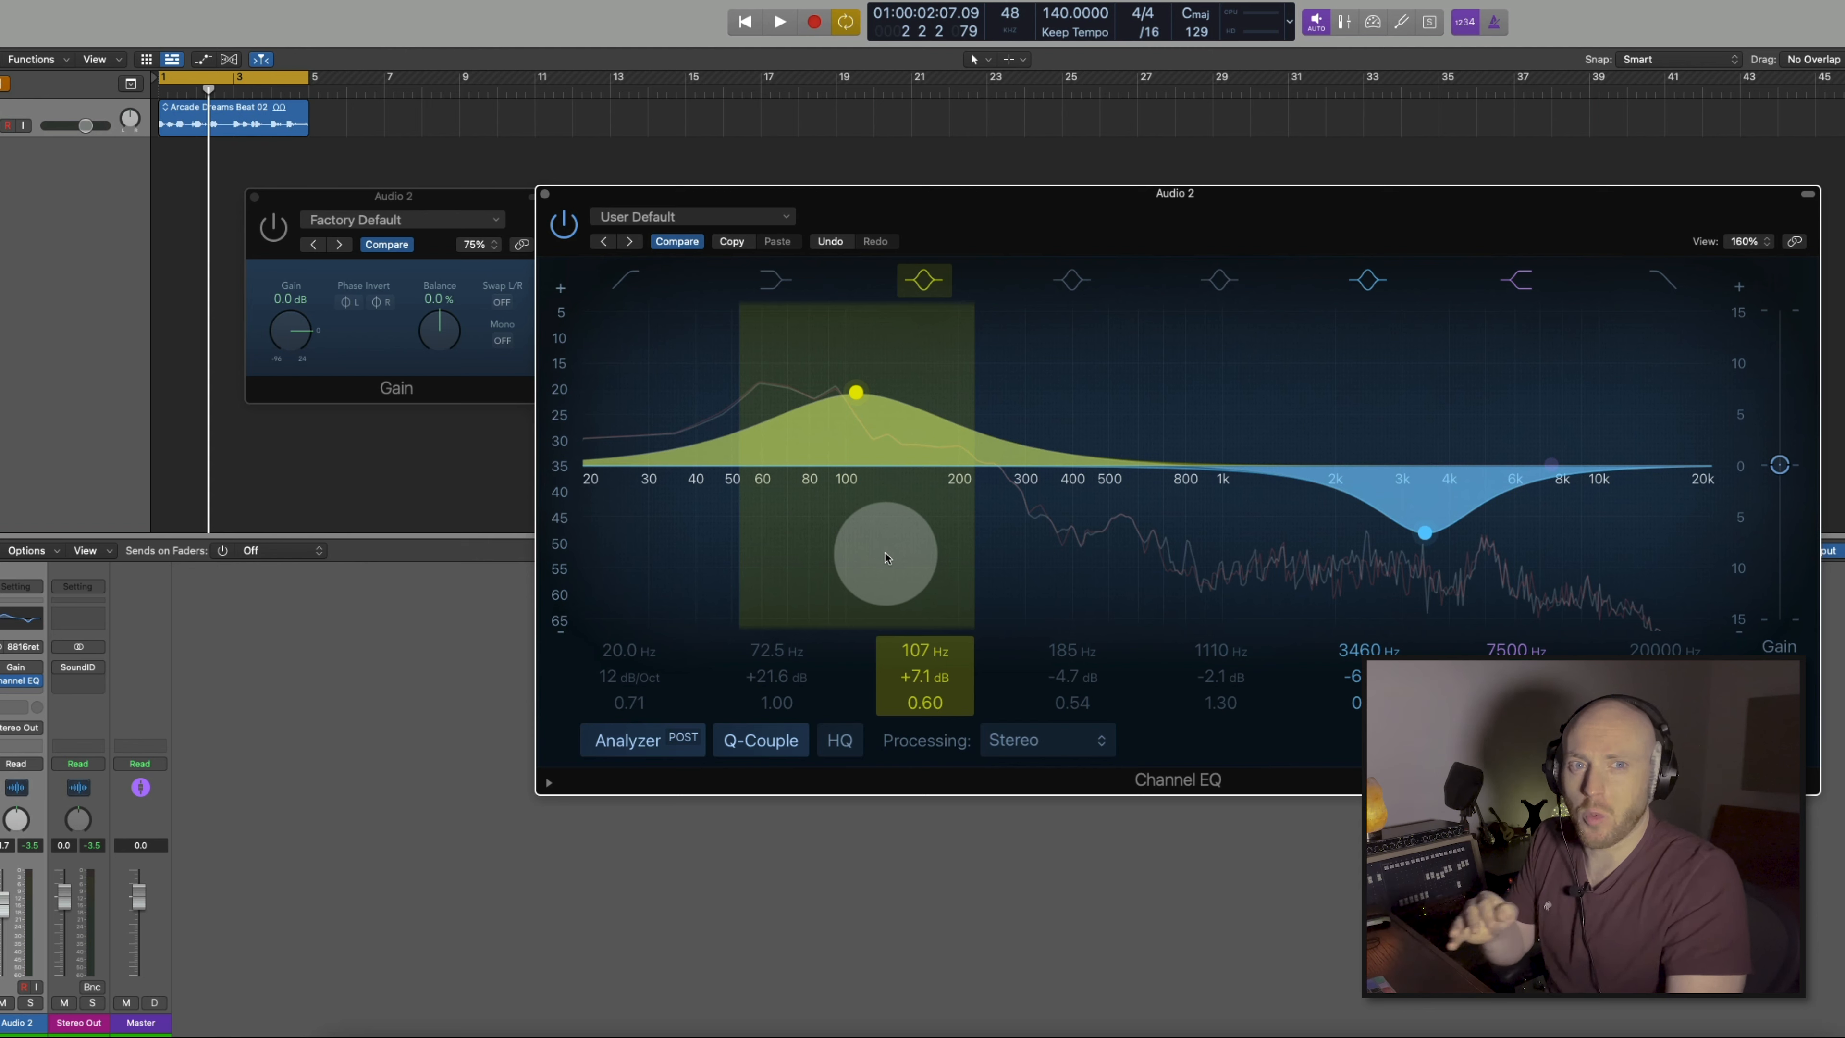
Audition the loop while switching the analyzer from Post to Pre and back to Post, and stop playback.
key("space")
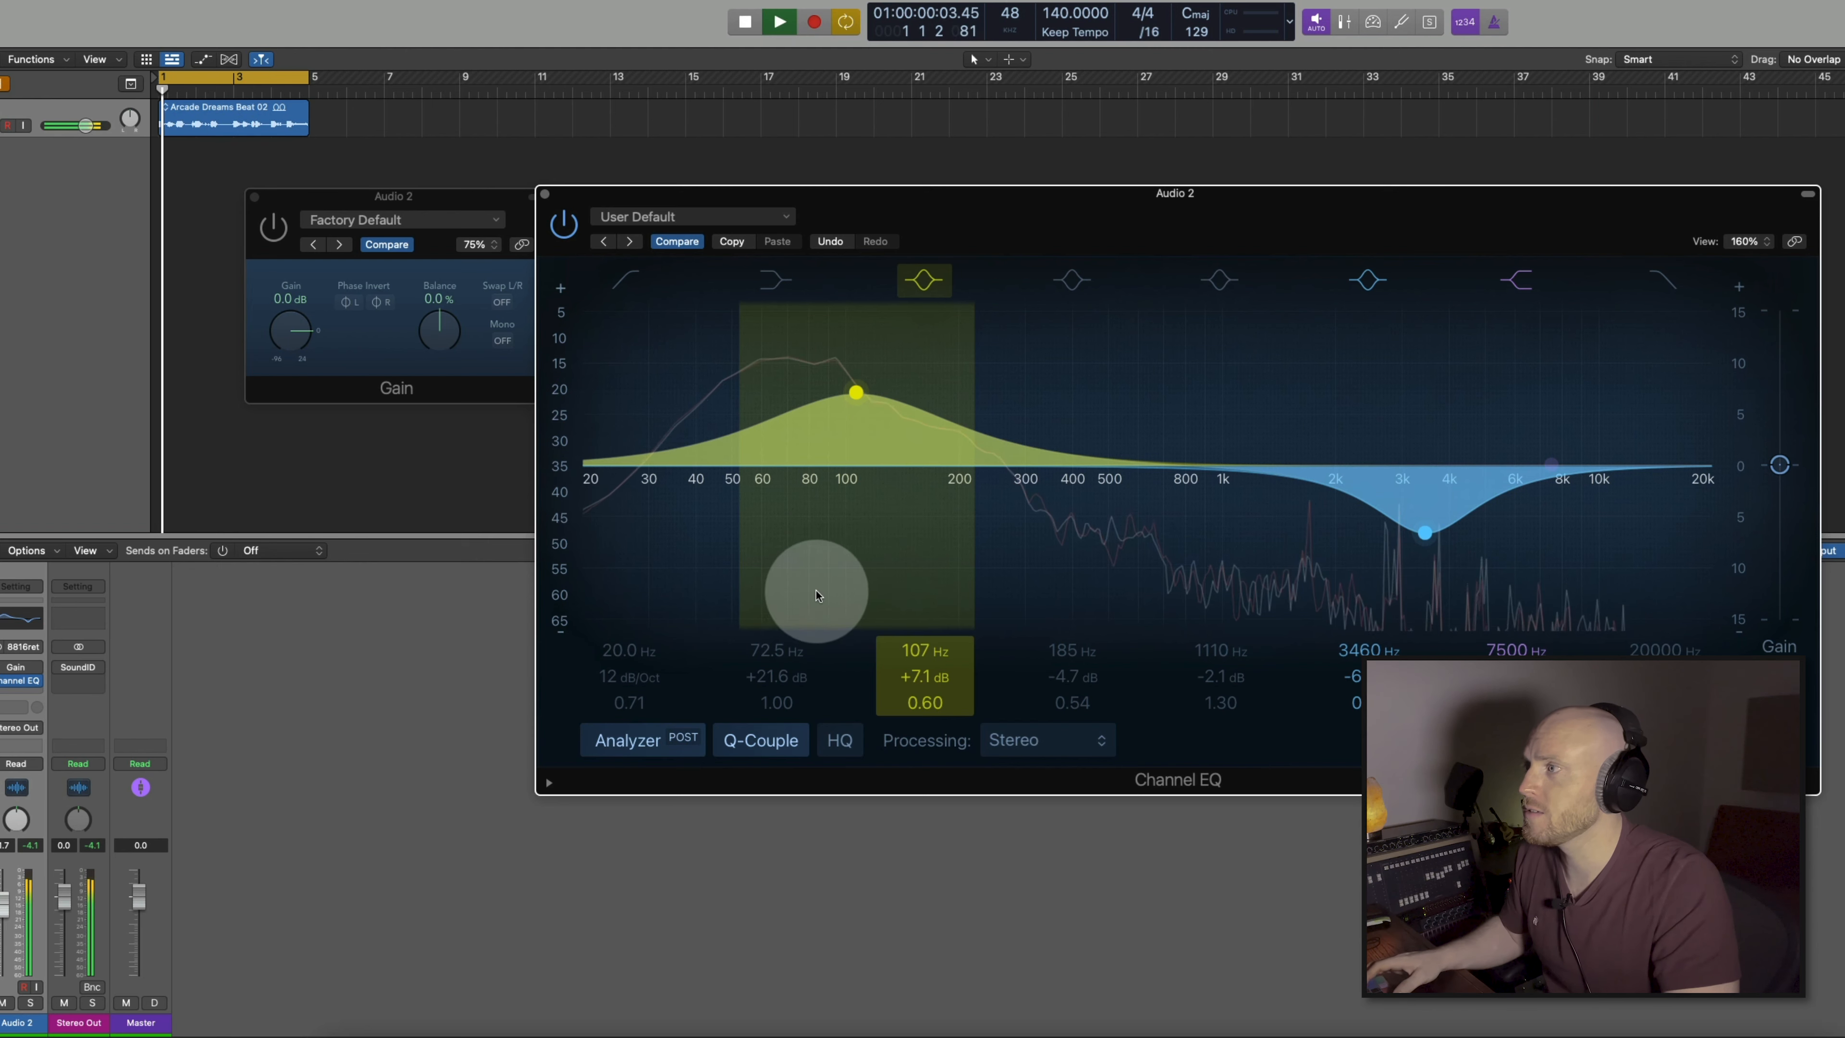
left_click(683, 738)
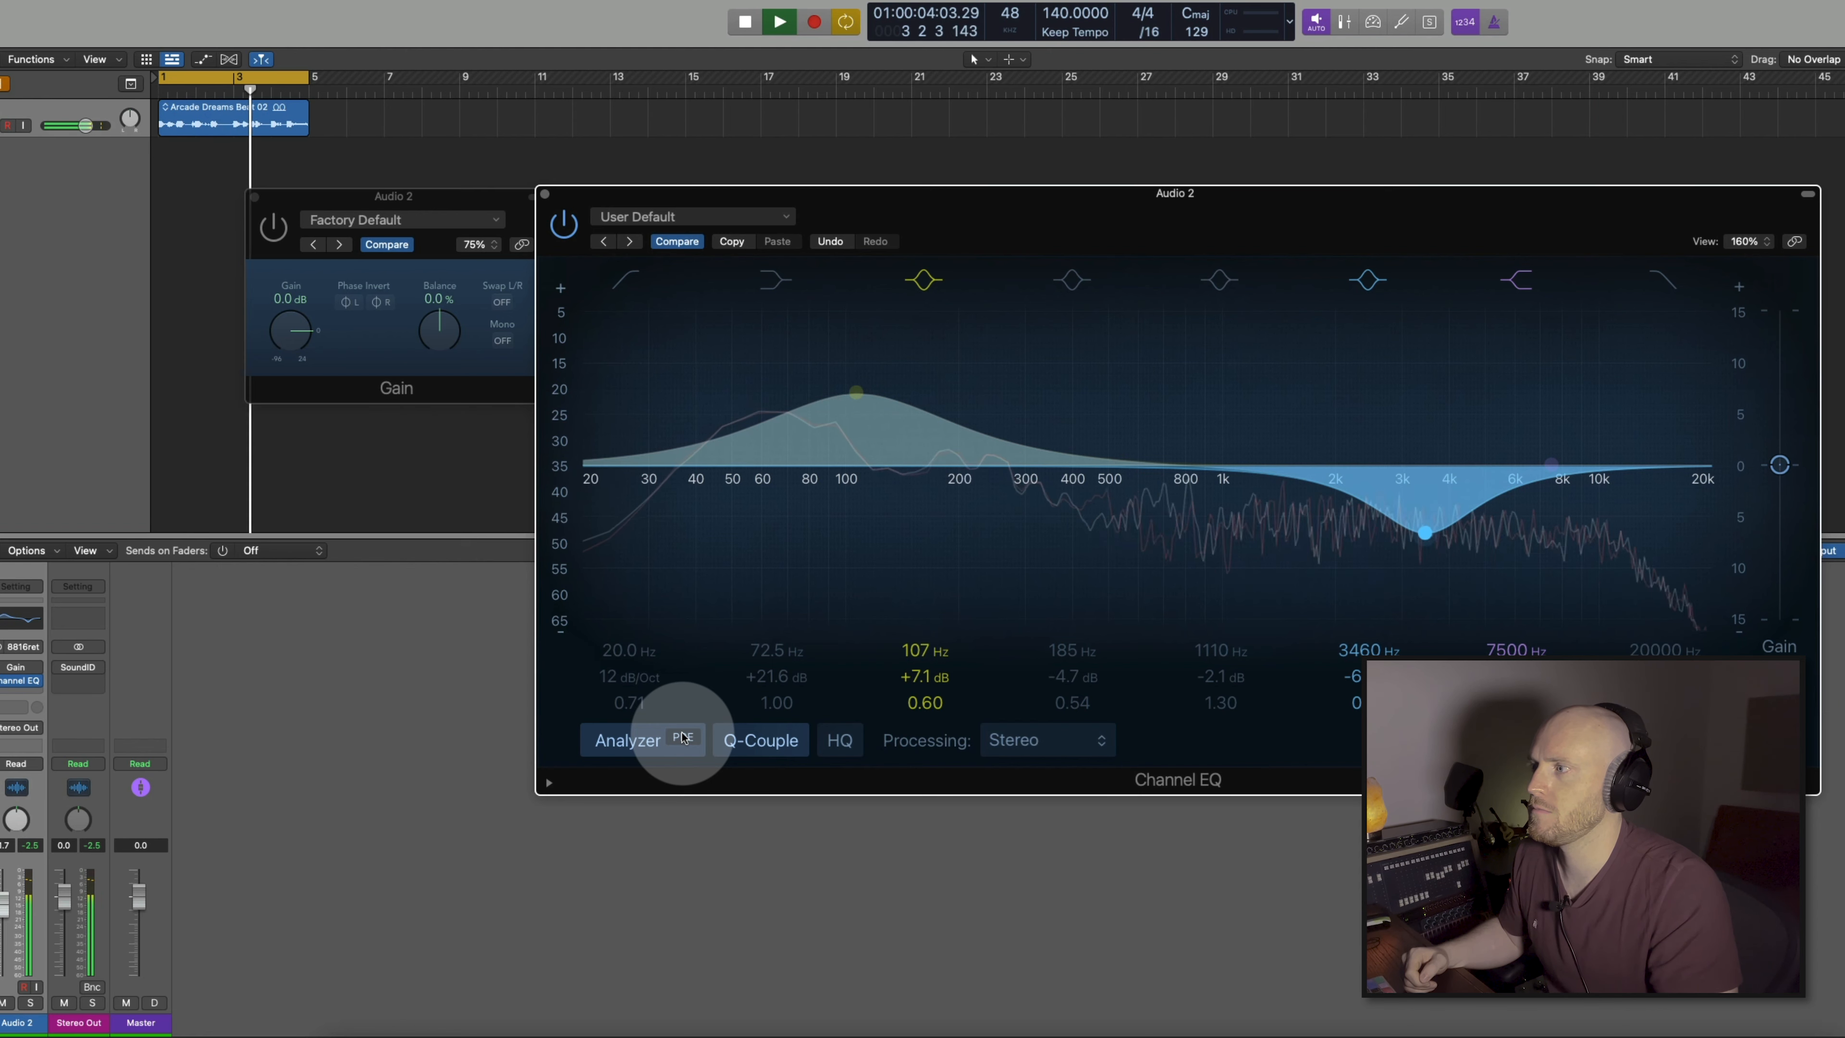
left_click(682, 738)
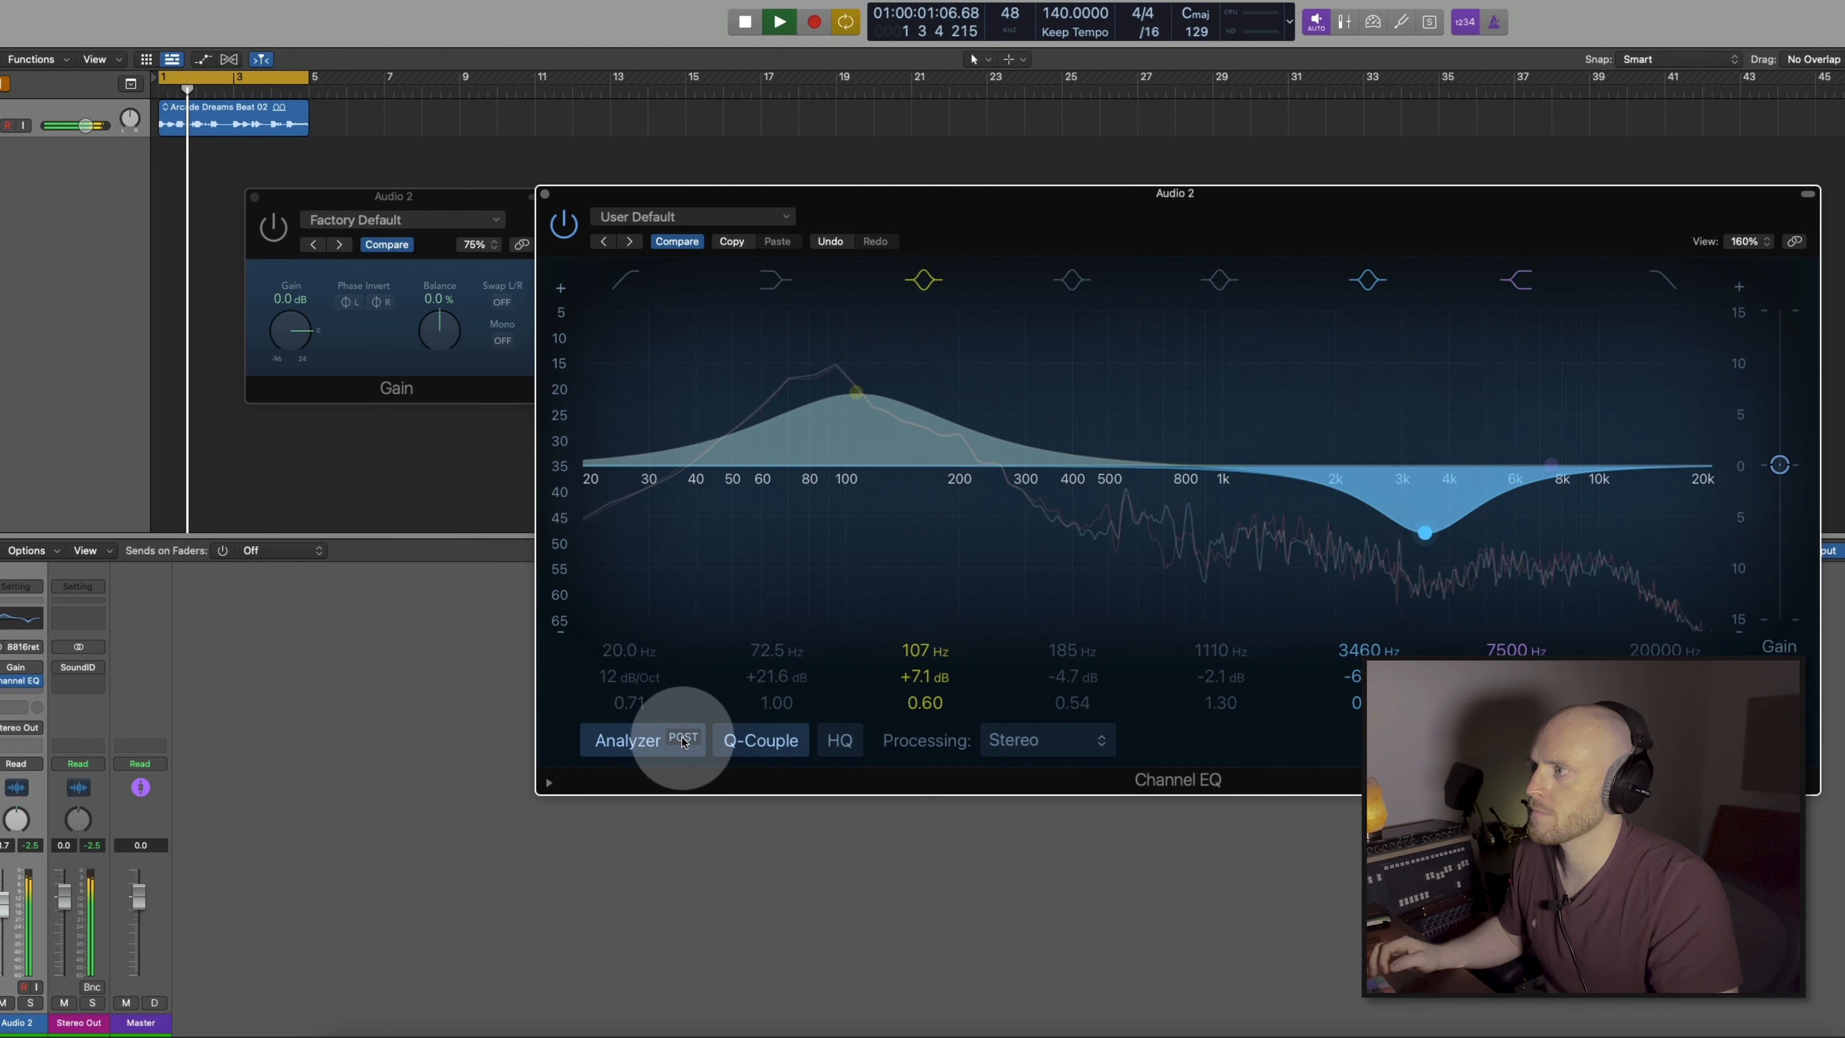
key("space")
left_click(871, 491)
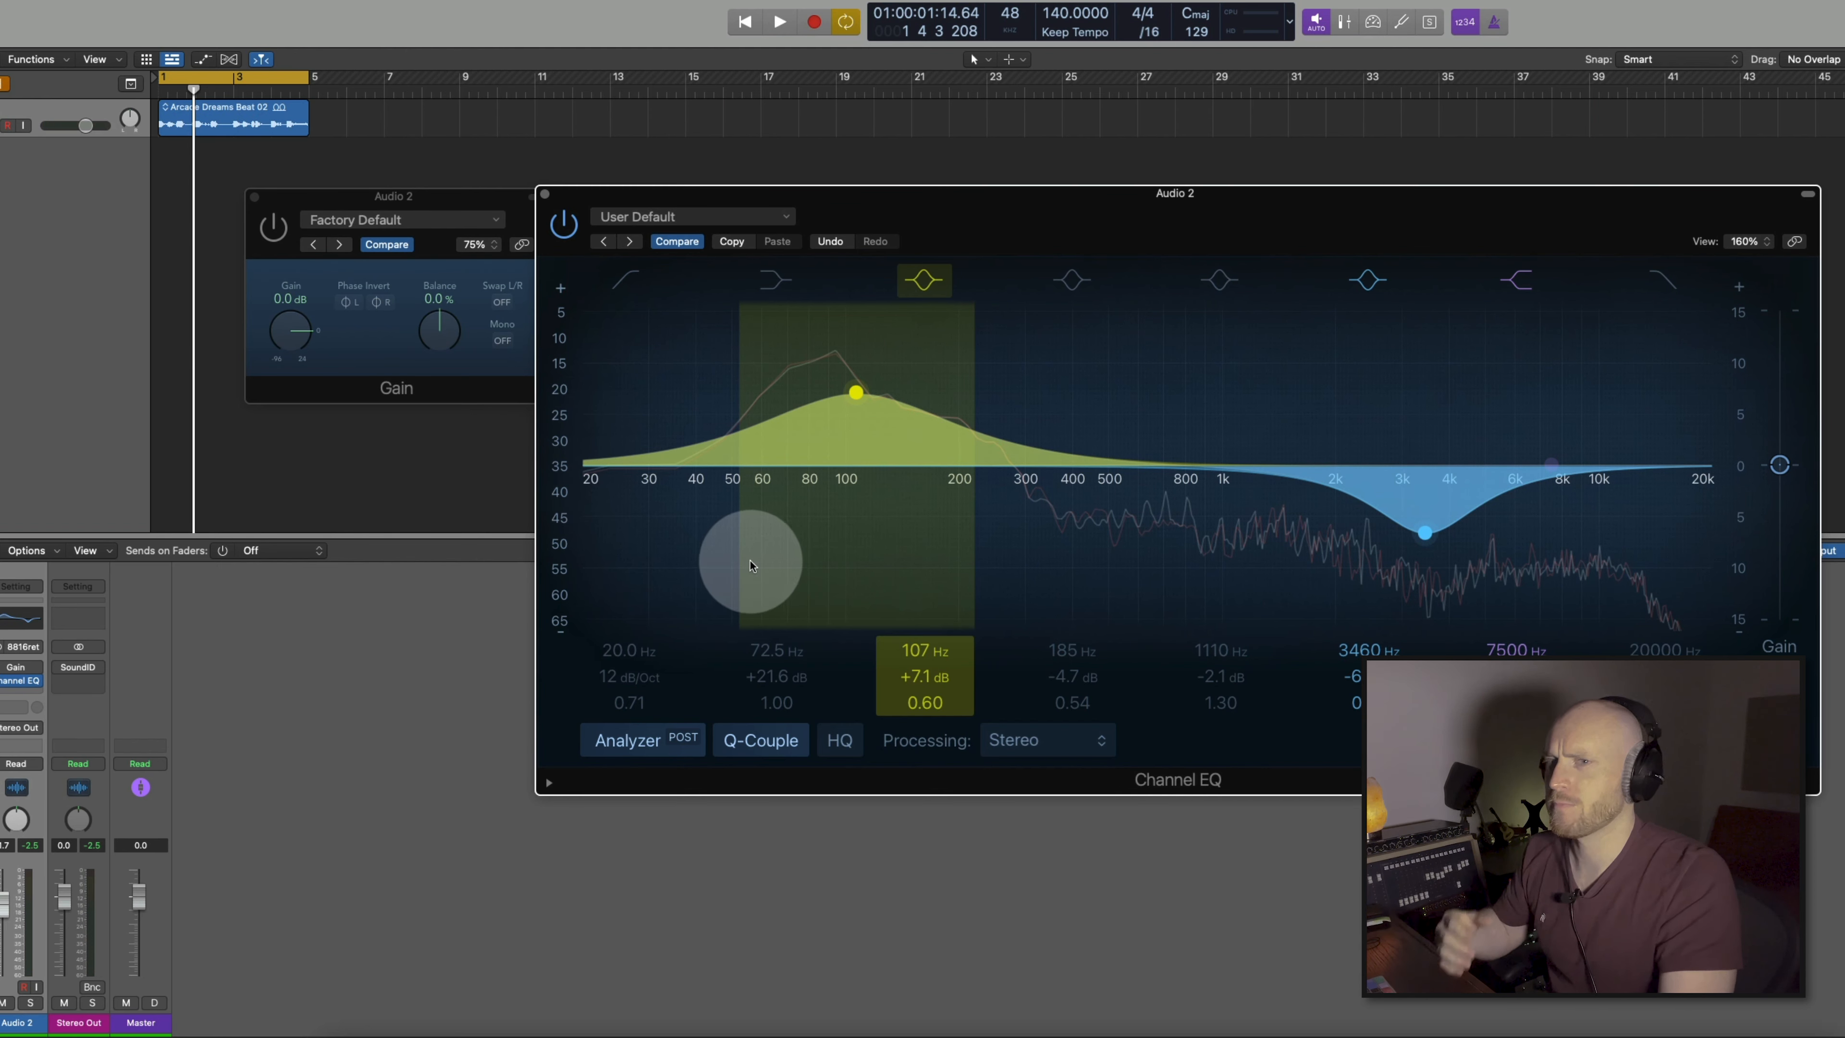
Review the analyzer's mode and resolution options, and keep the Analyzer Range at 60 dB.
left_click(629, 740)
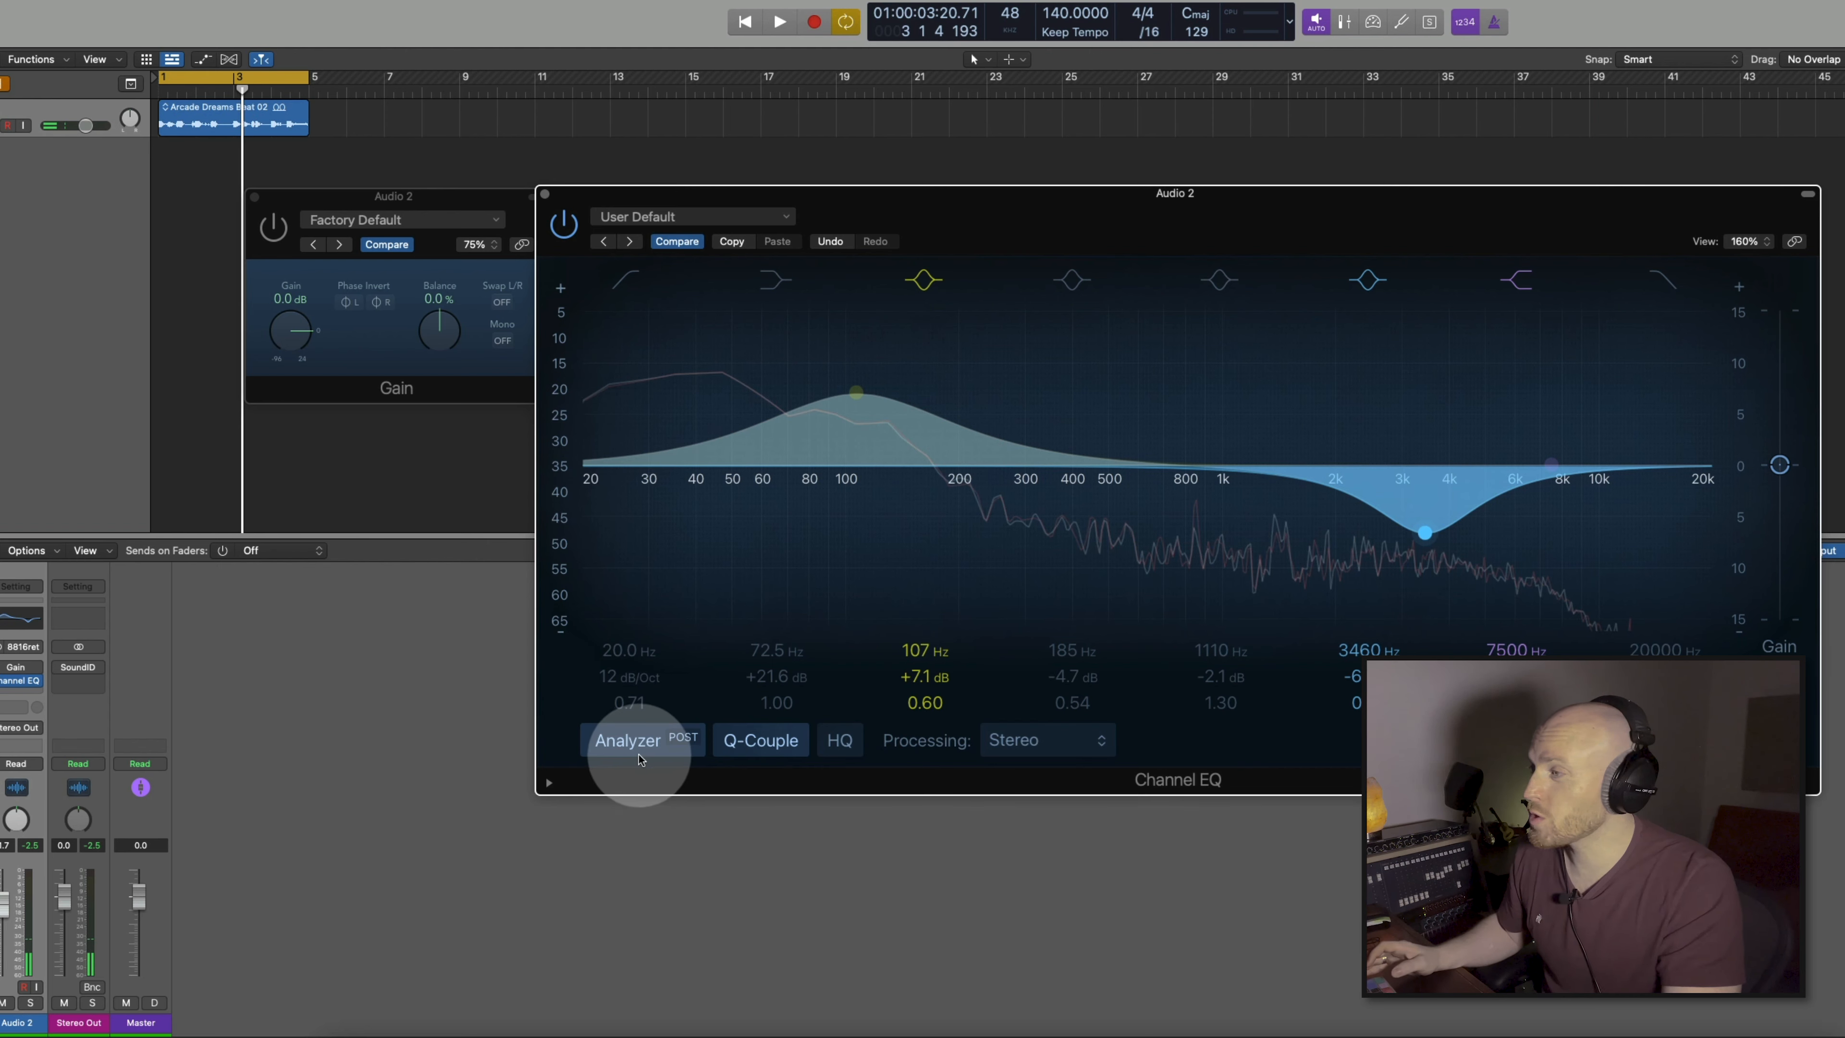
right_click(639, 739)
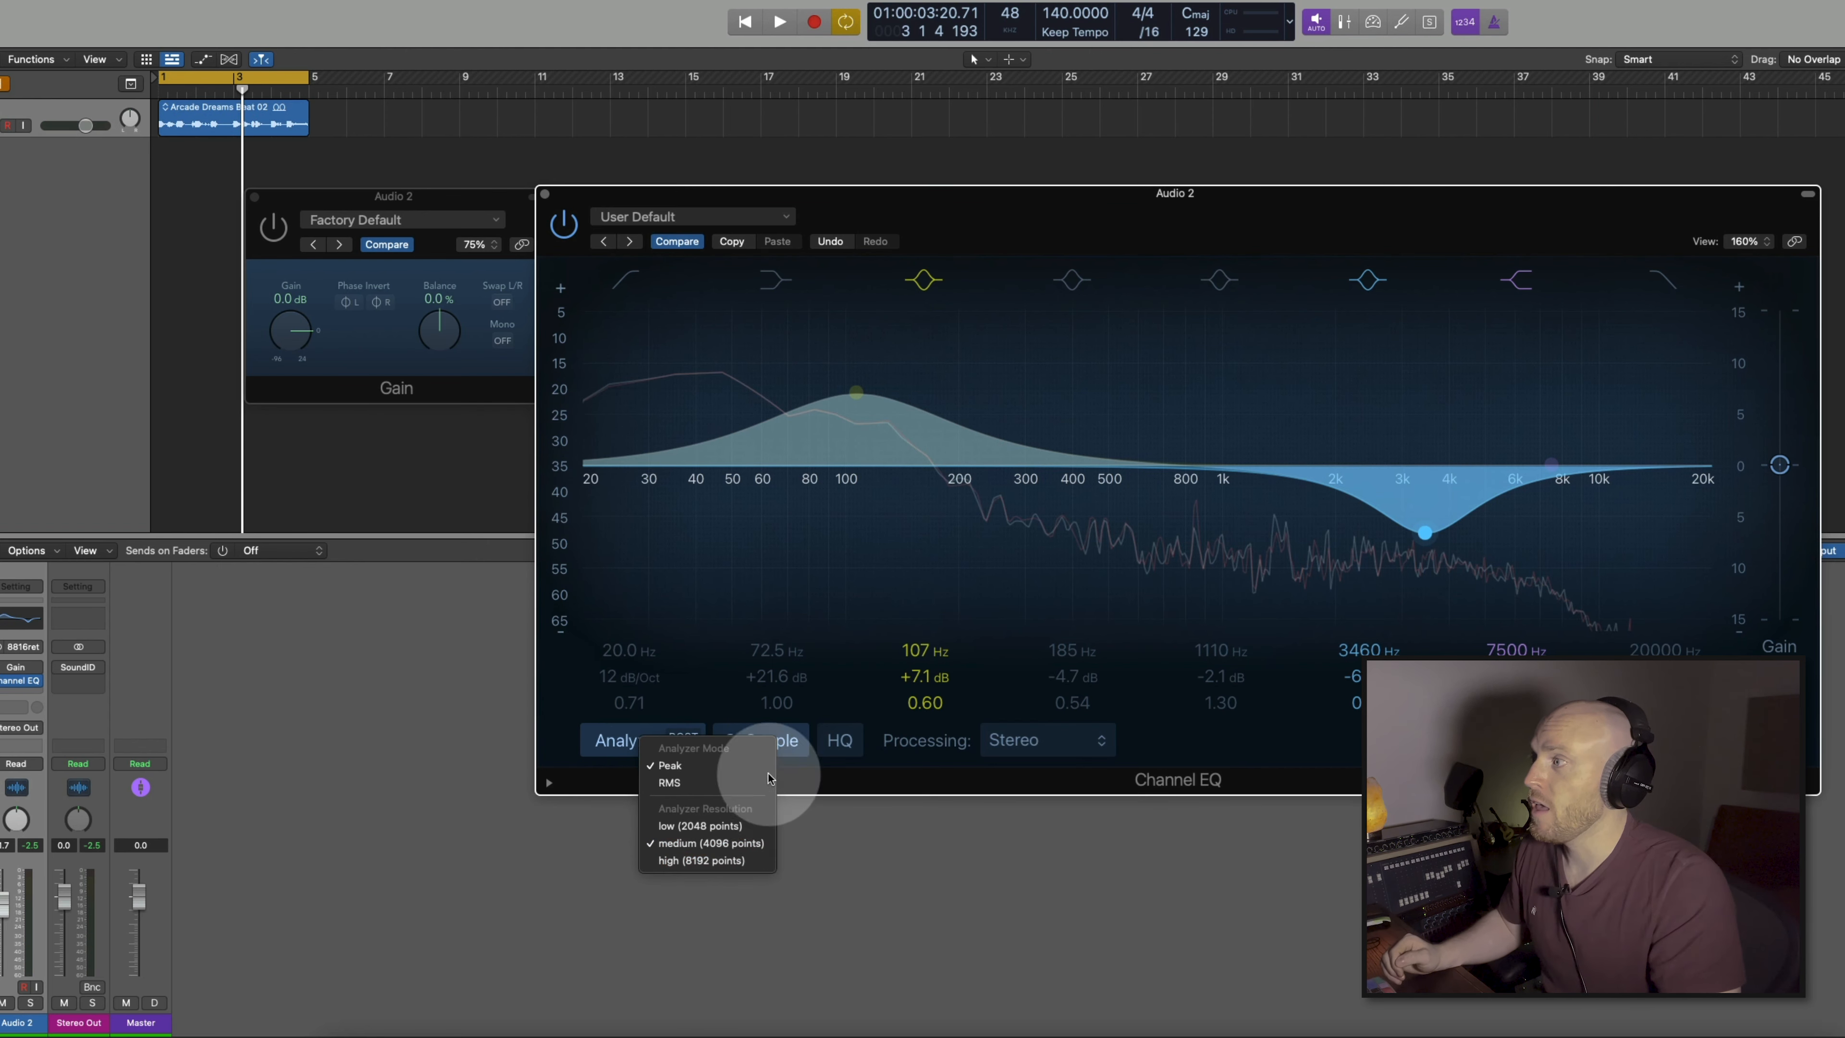
left_click(782, 597)
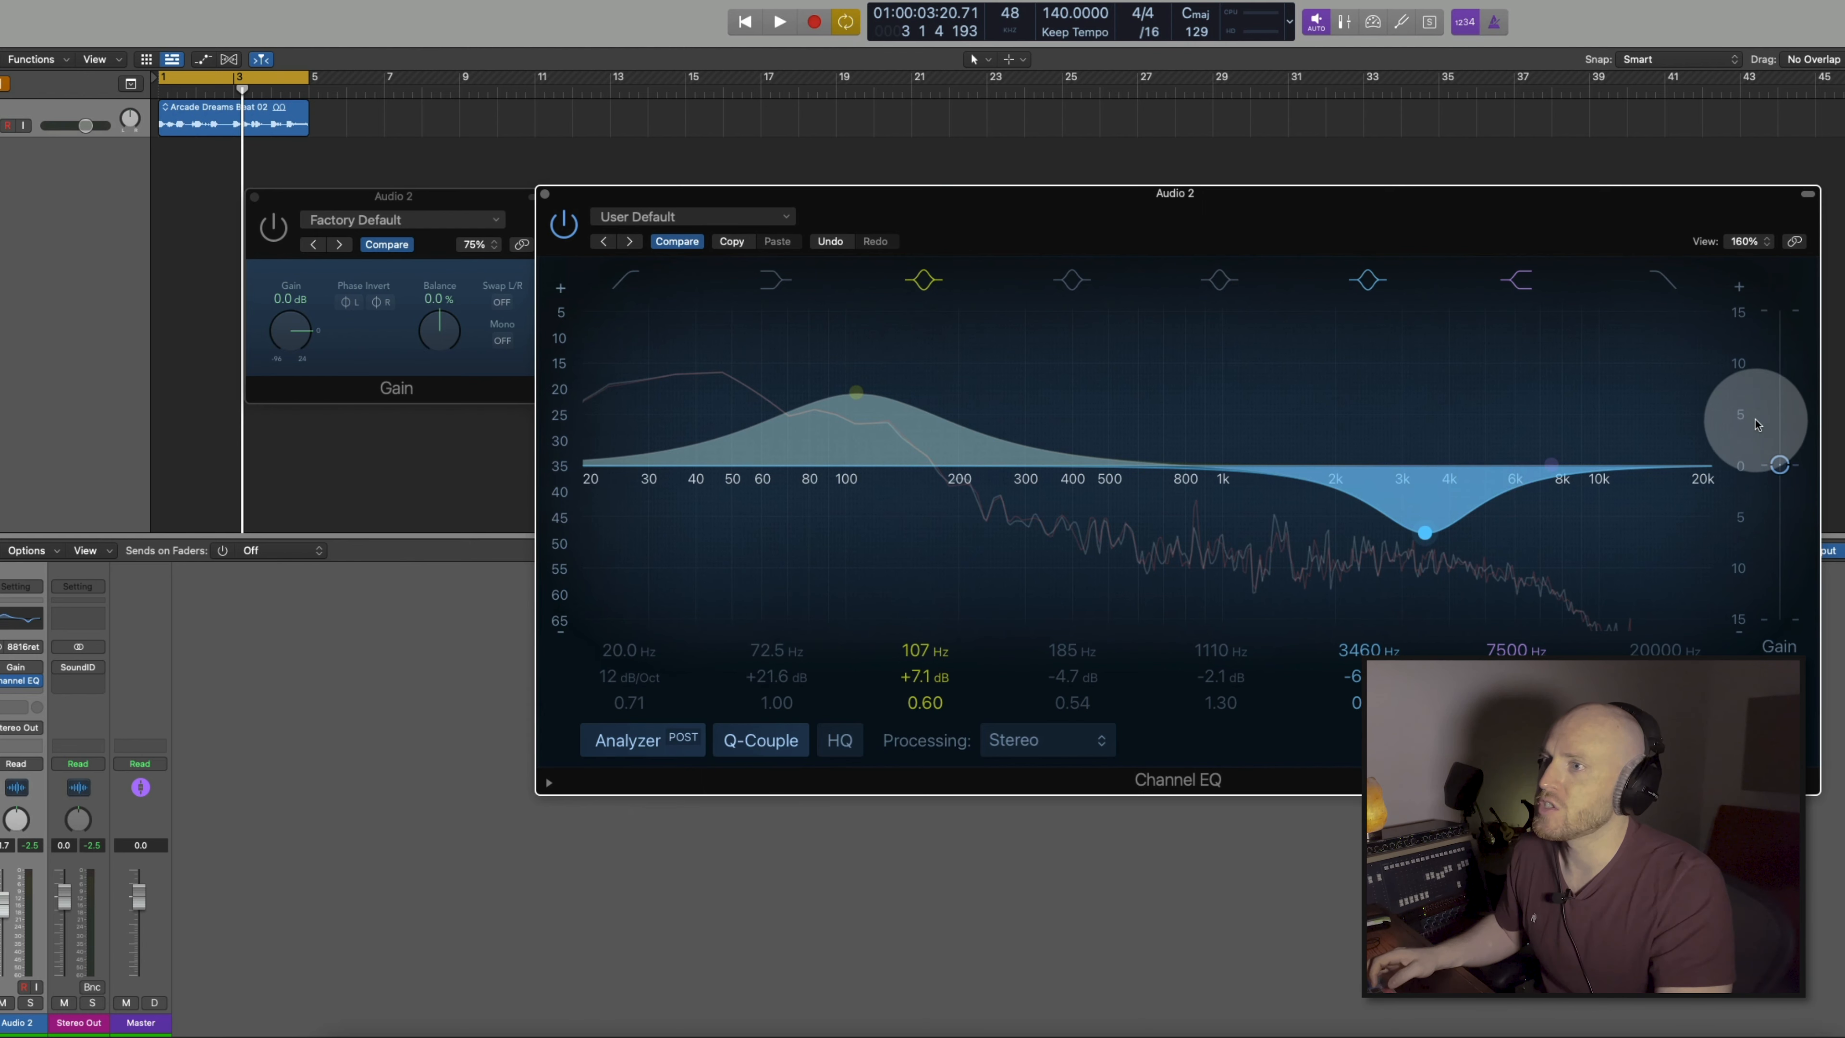
left_click(553, 436)
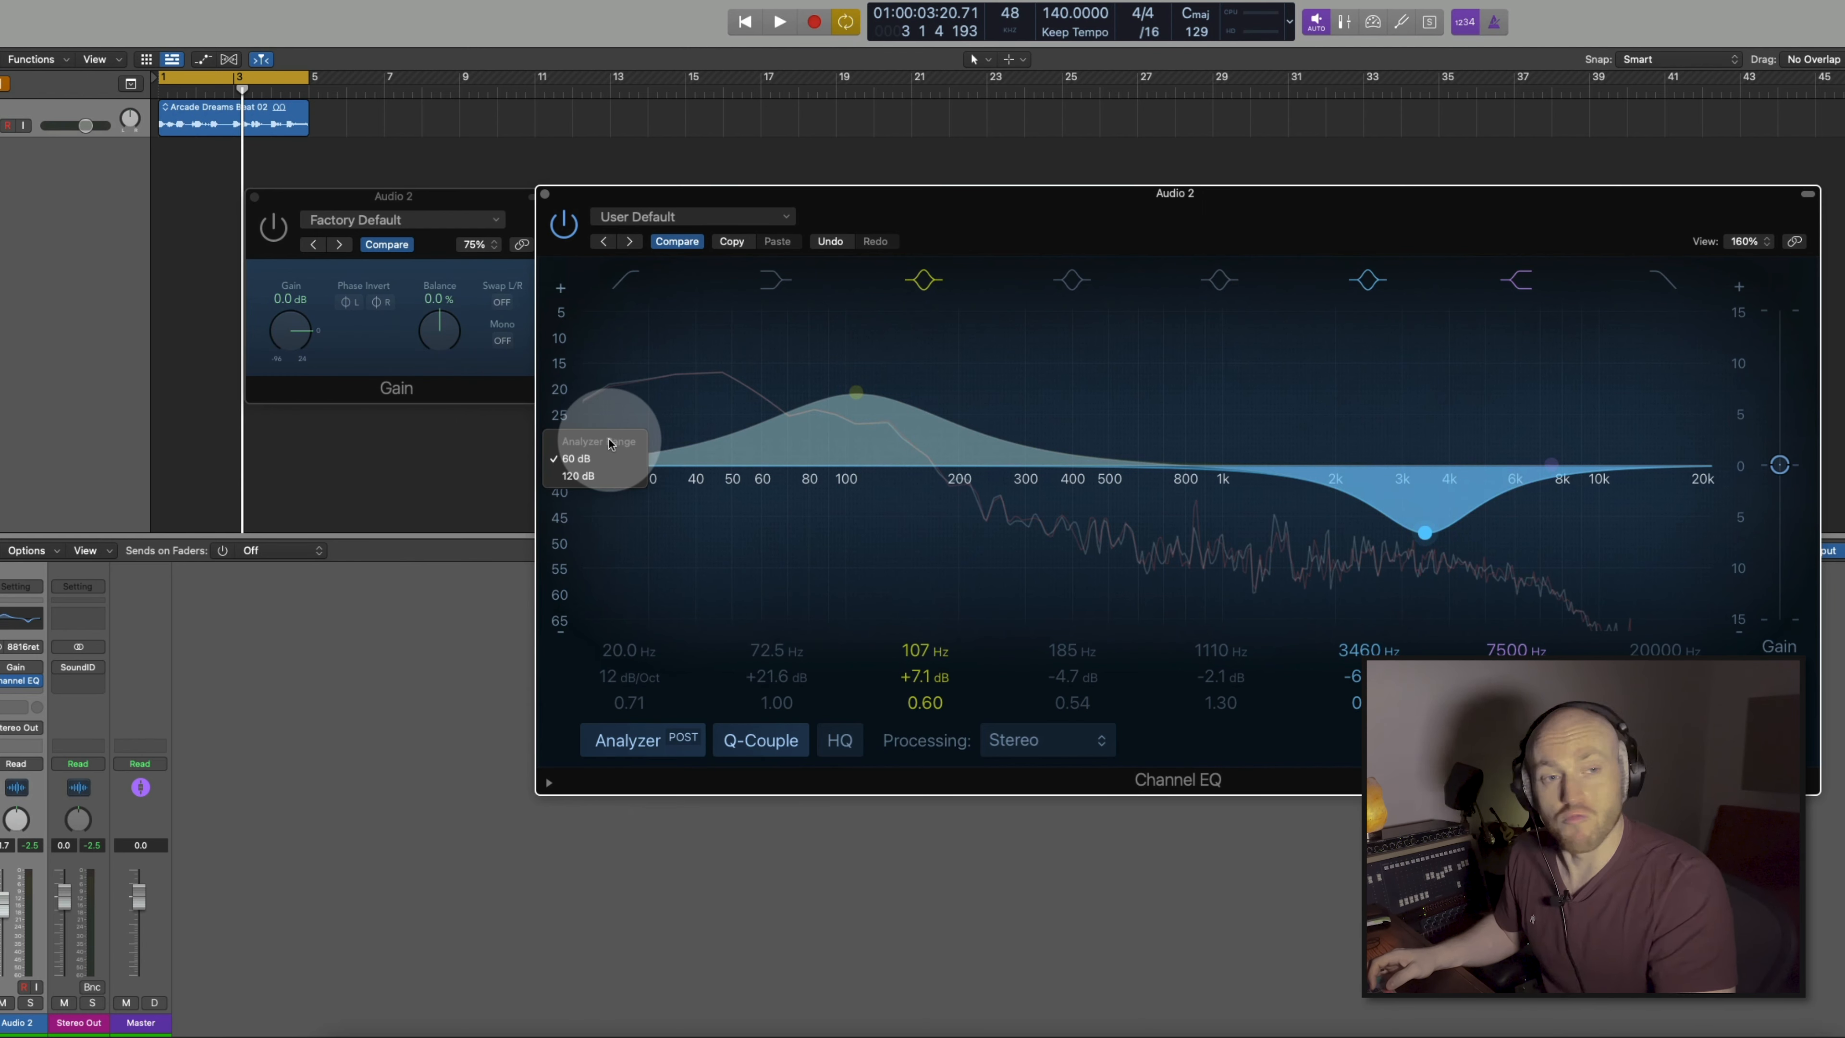
left_click(581, 459)
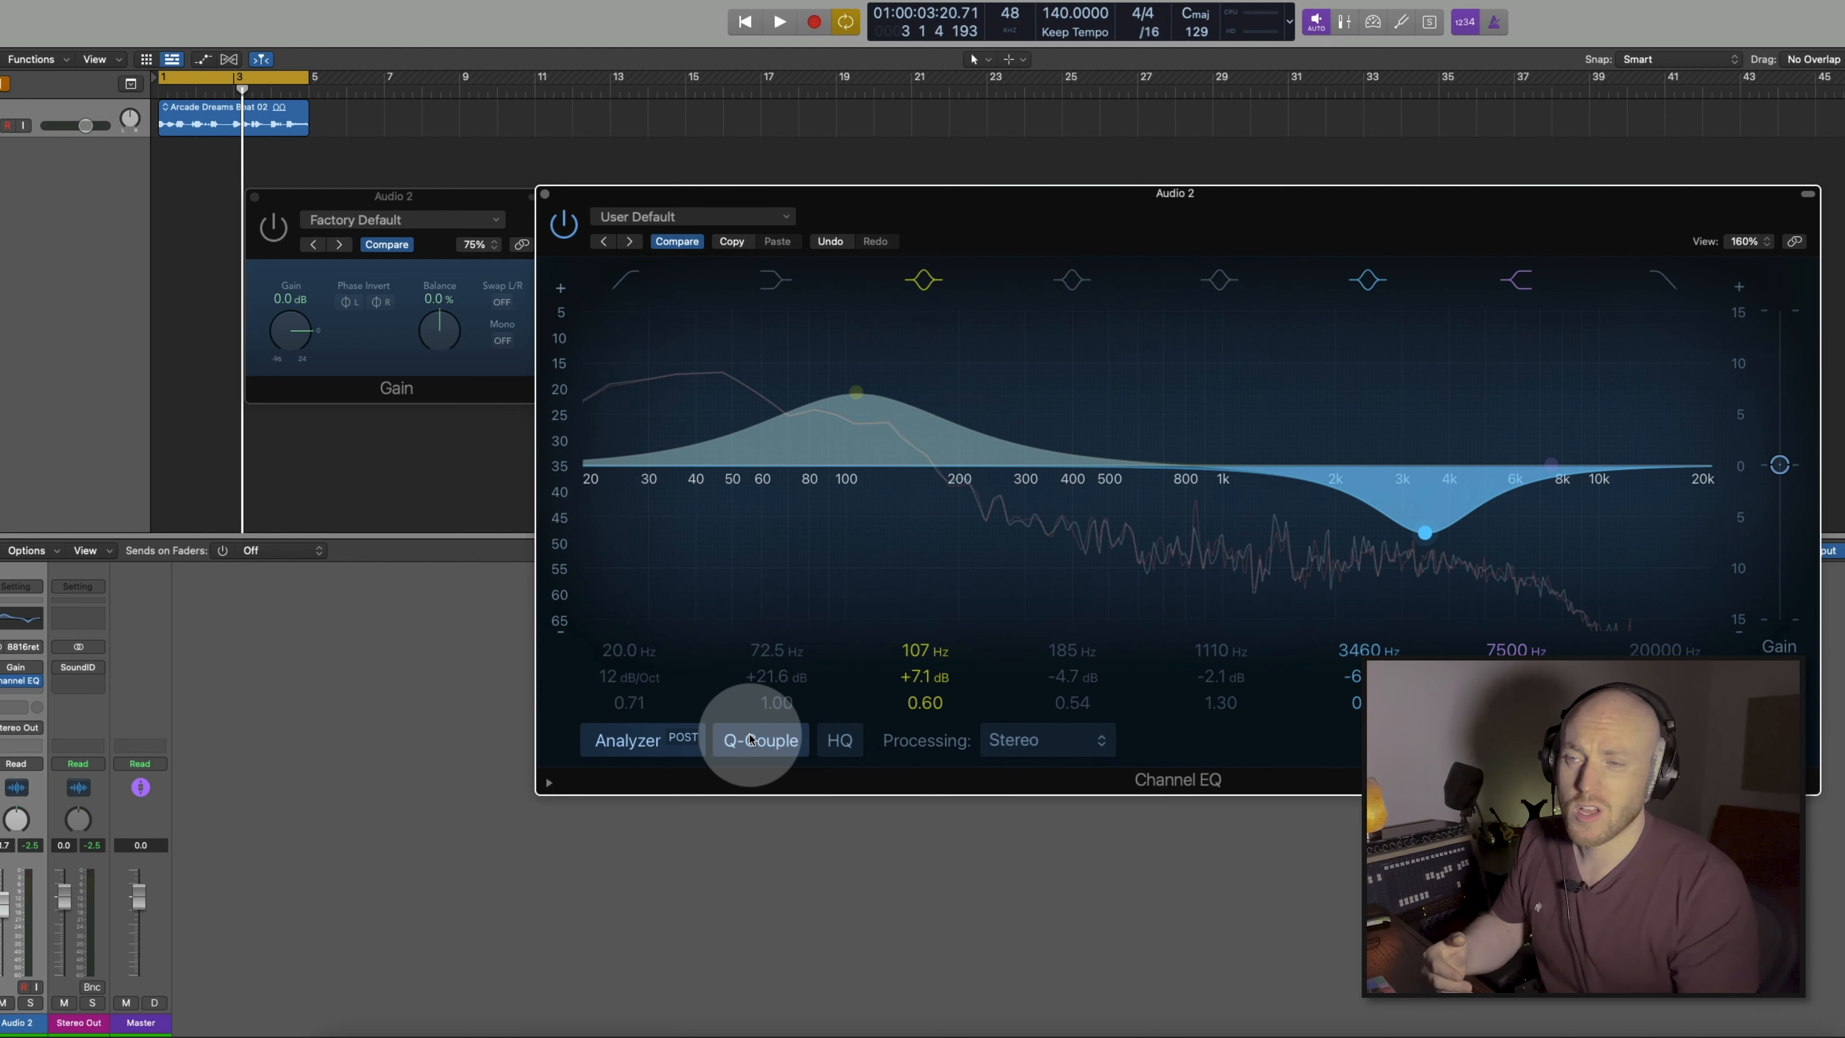
Adjust the 107 Hz boost with Q-Couple on, and turn Q-Couple off to move the band to about +8.0 dB at 137 Hz.
mouse_move(857, 392)
left_mouse_down()
mouse_move(854, 363)
mouse_move(853, 471)
mouse_move(877, 366)
left_mouse_up()
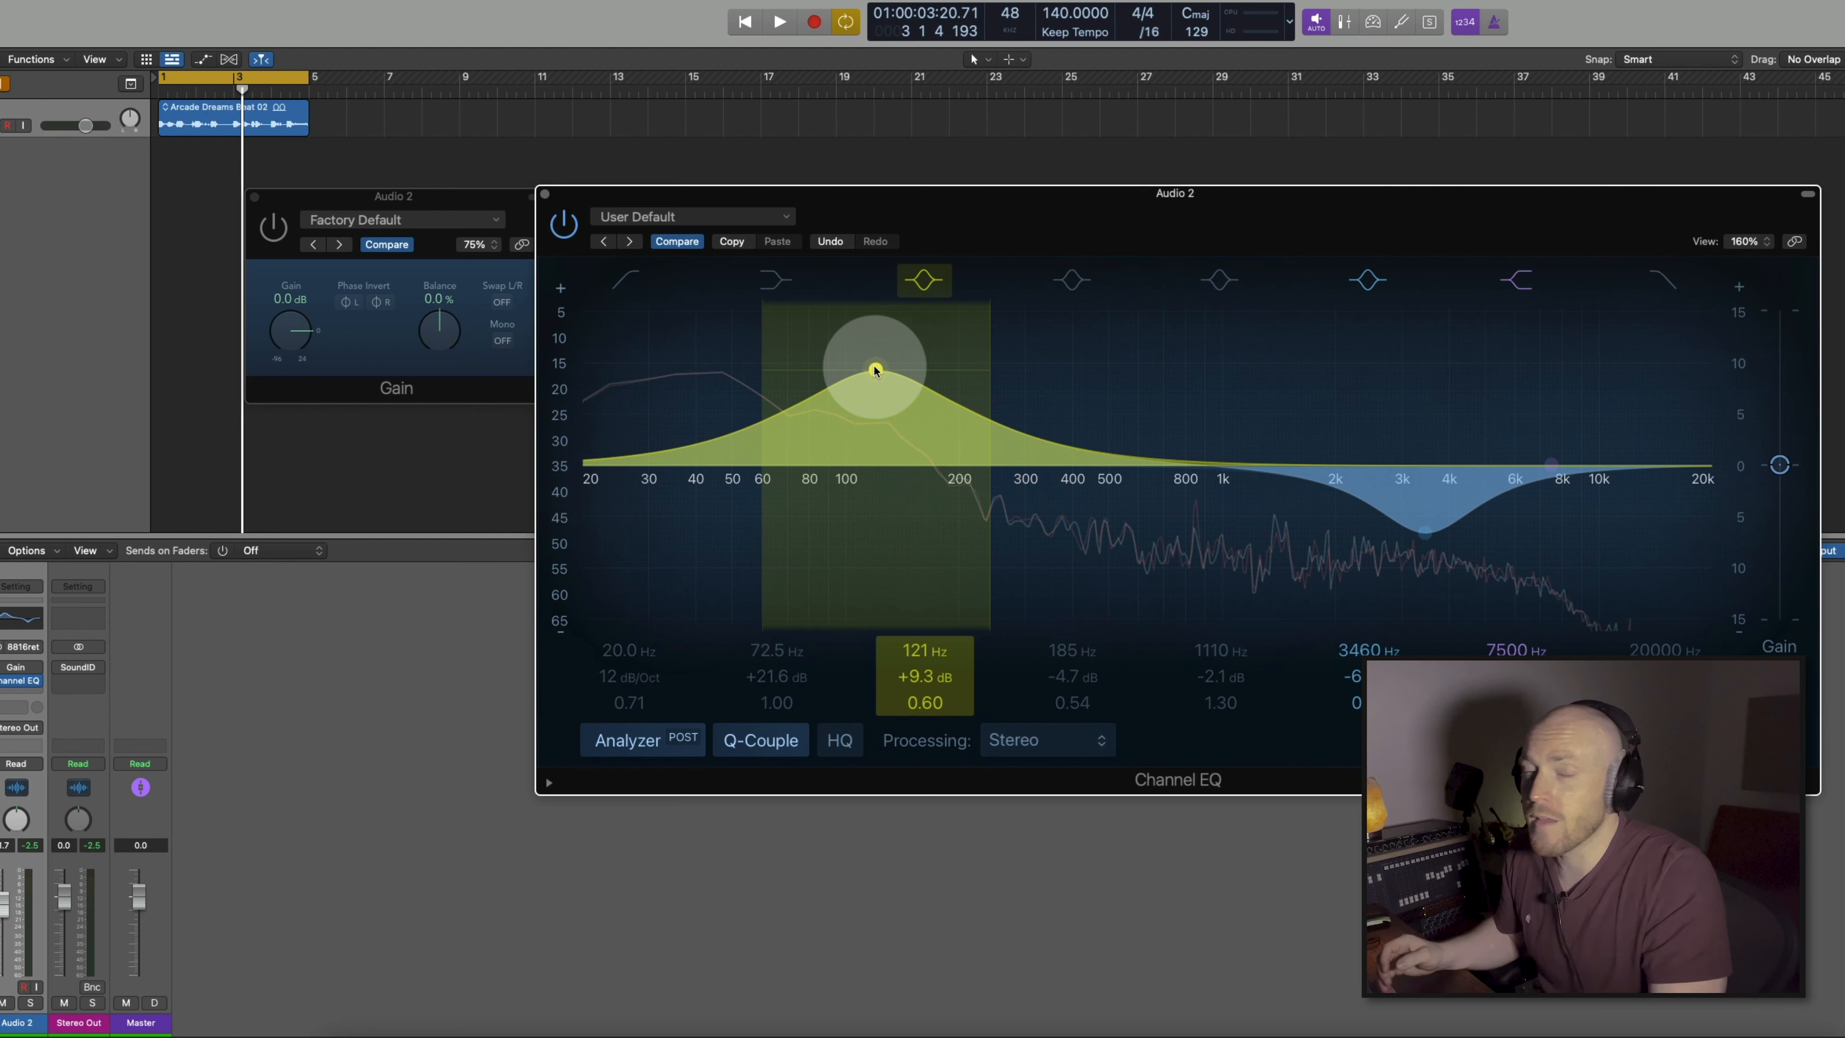
mouse_move(876, 370)
left_mouse_down()
mouse_move(873, 441)
mouse_move(883, 369)
mouse_move(883, 391)
left_mouse_up()
left_click(760, 740)
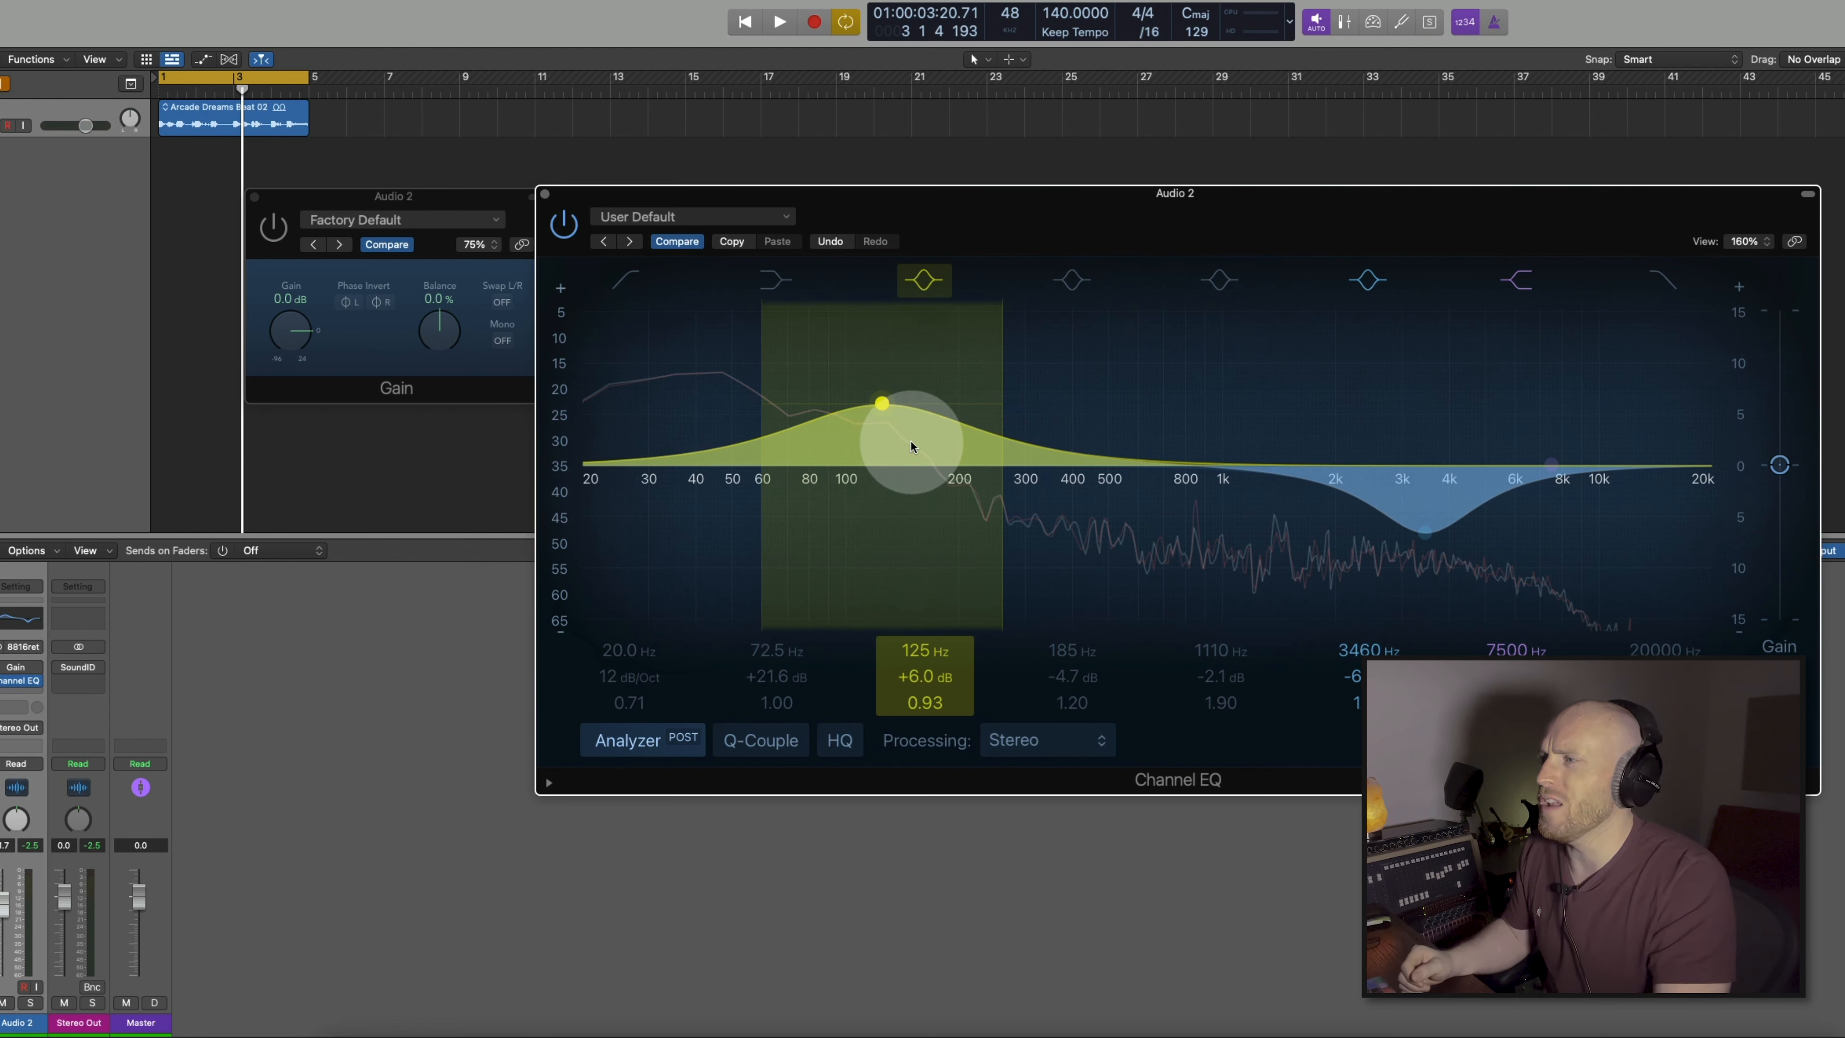
mouse_move(881, 401)
left_mouse_down()
mouse_move(877, 298)
mouse_move(889, 427)
mouse_move(895, 332)
mouse_move(896, 383)
left_mouse_up()
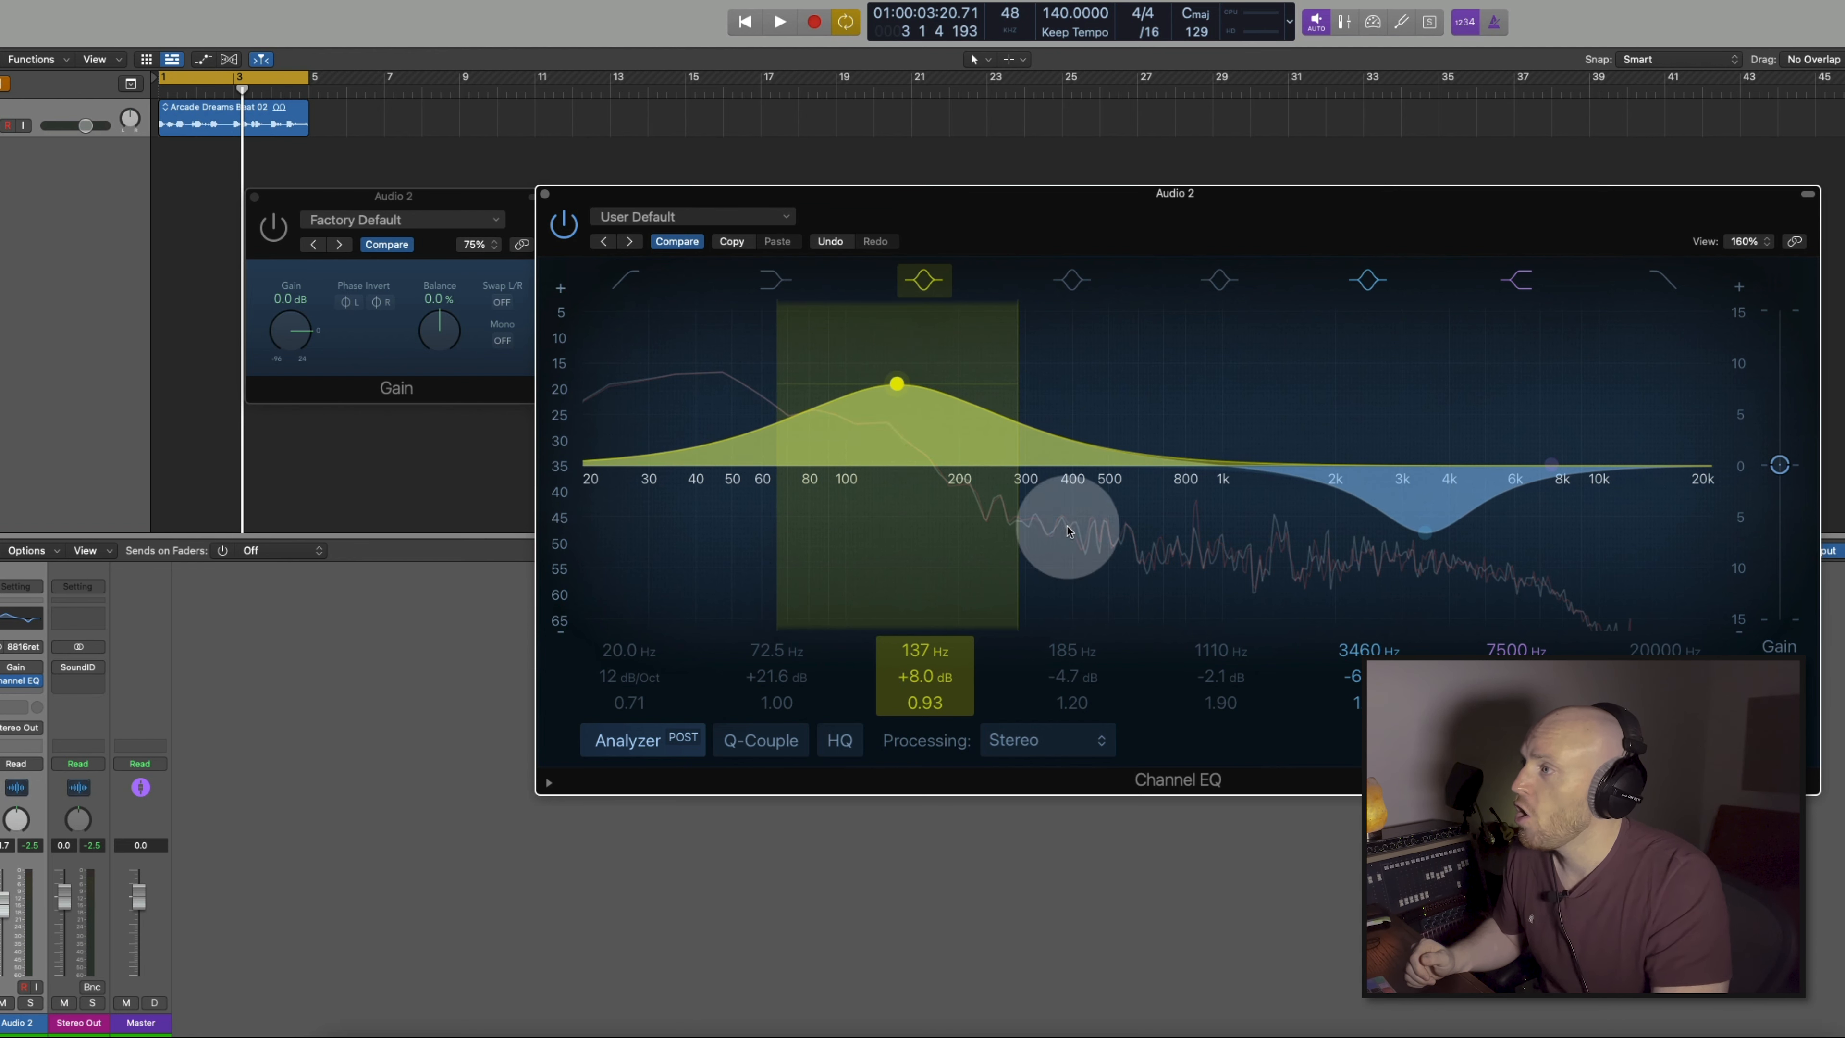
Turn Q-Couple on, lower the 137 Hz boost to about +1.8 dB at 142 Hz, and toggle Q-Couple to compare, ending with it off.
left_click(760, 739)
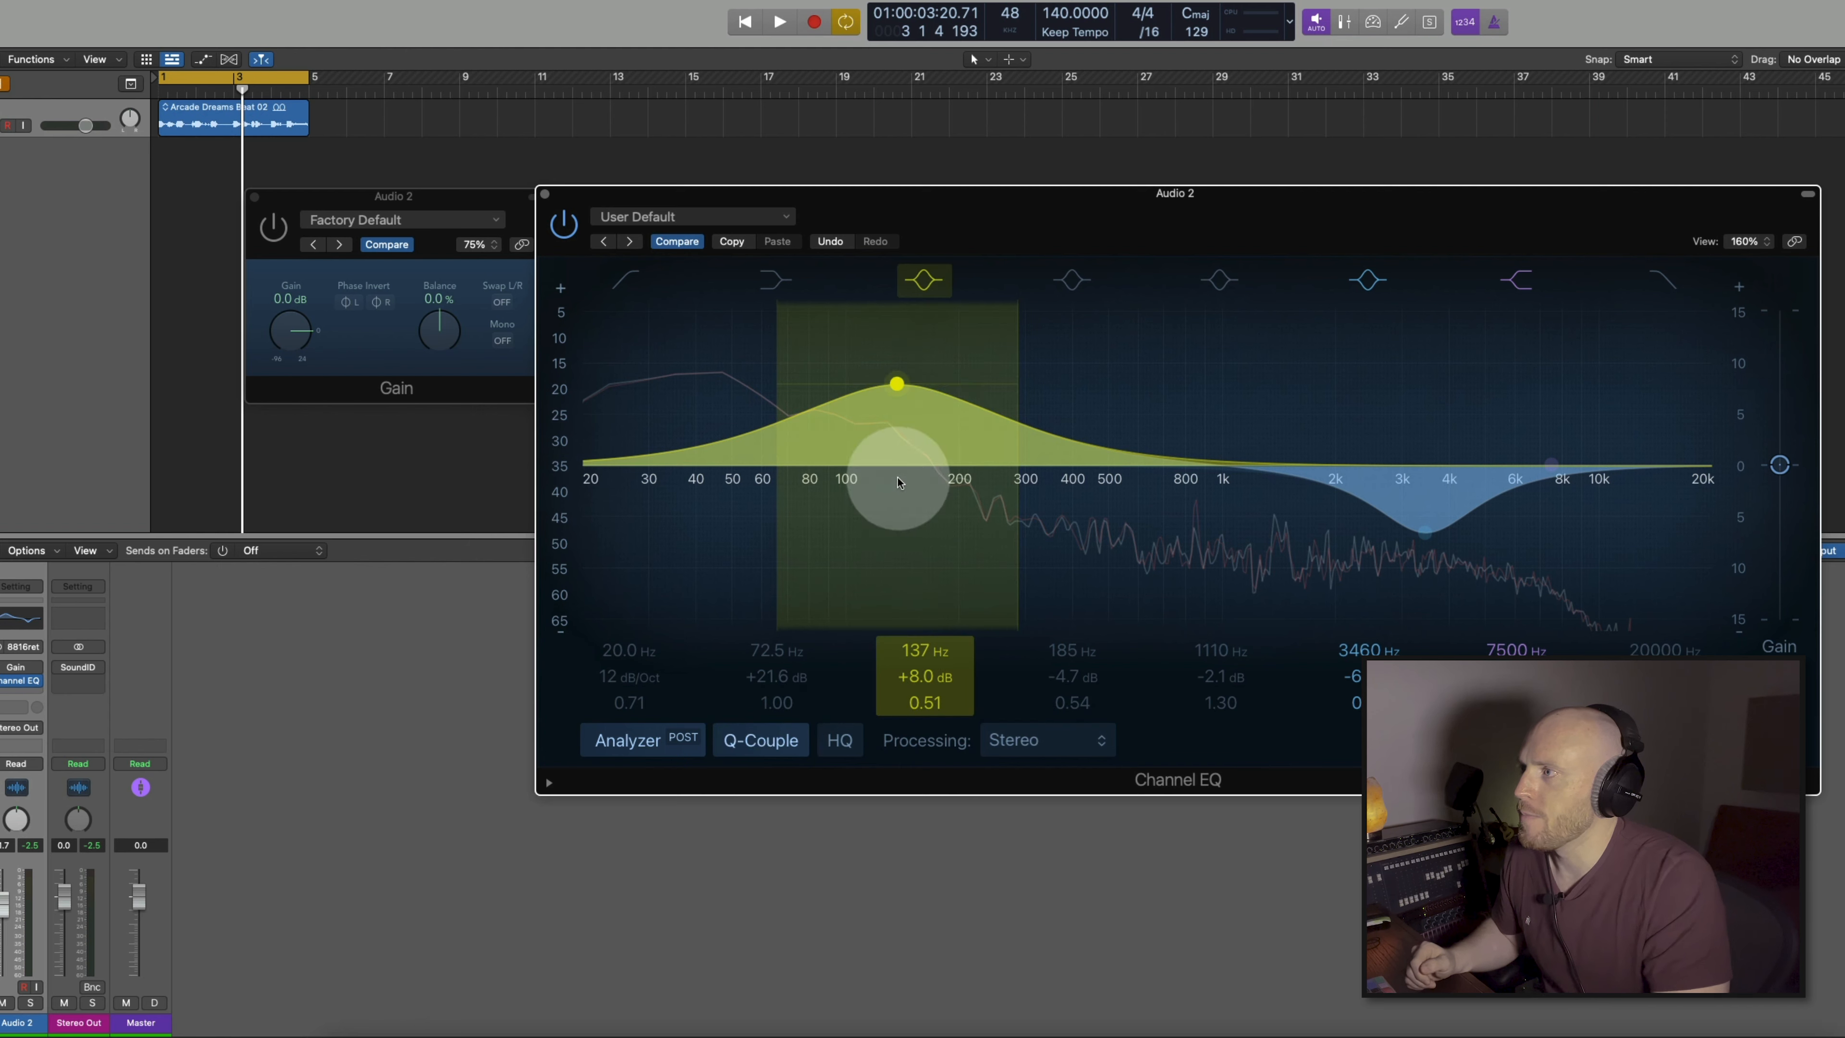
left_click_drag(904, 386, 902, 446)
left_click(764, 741)
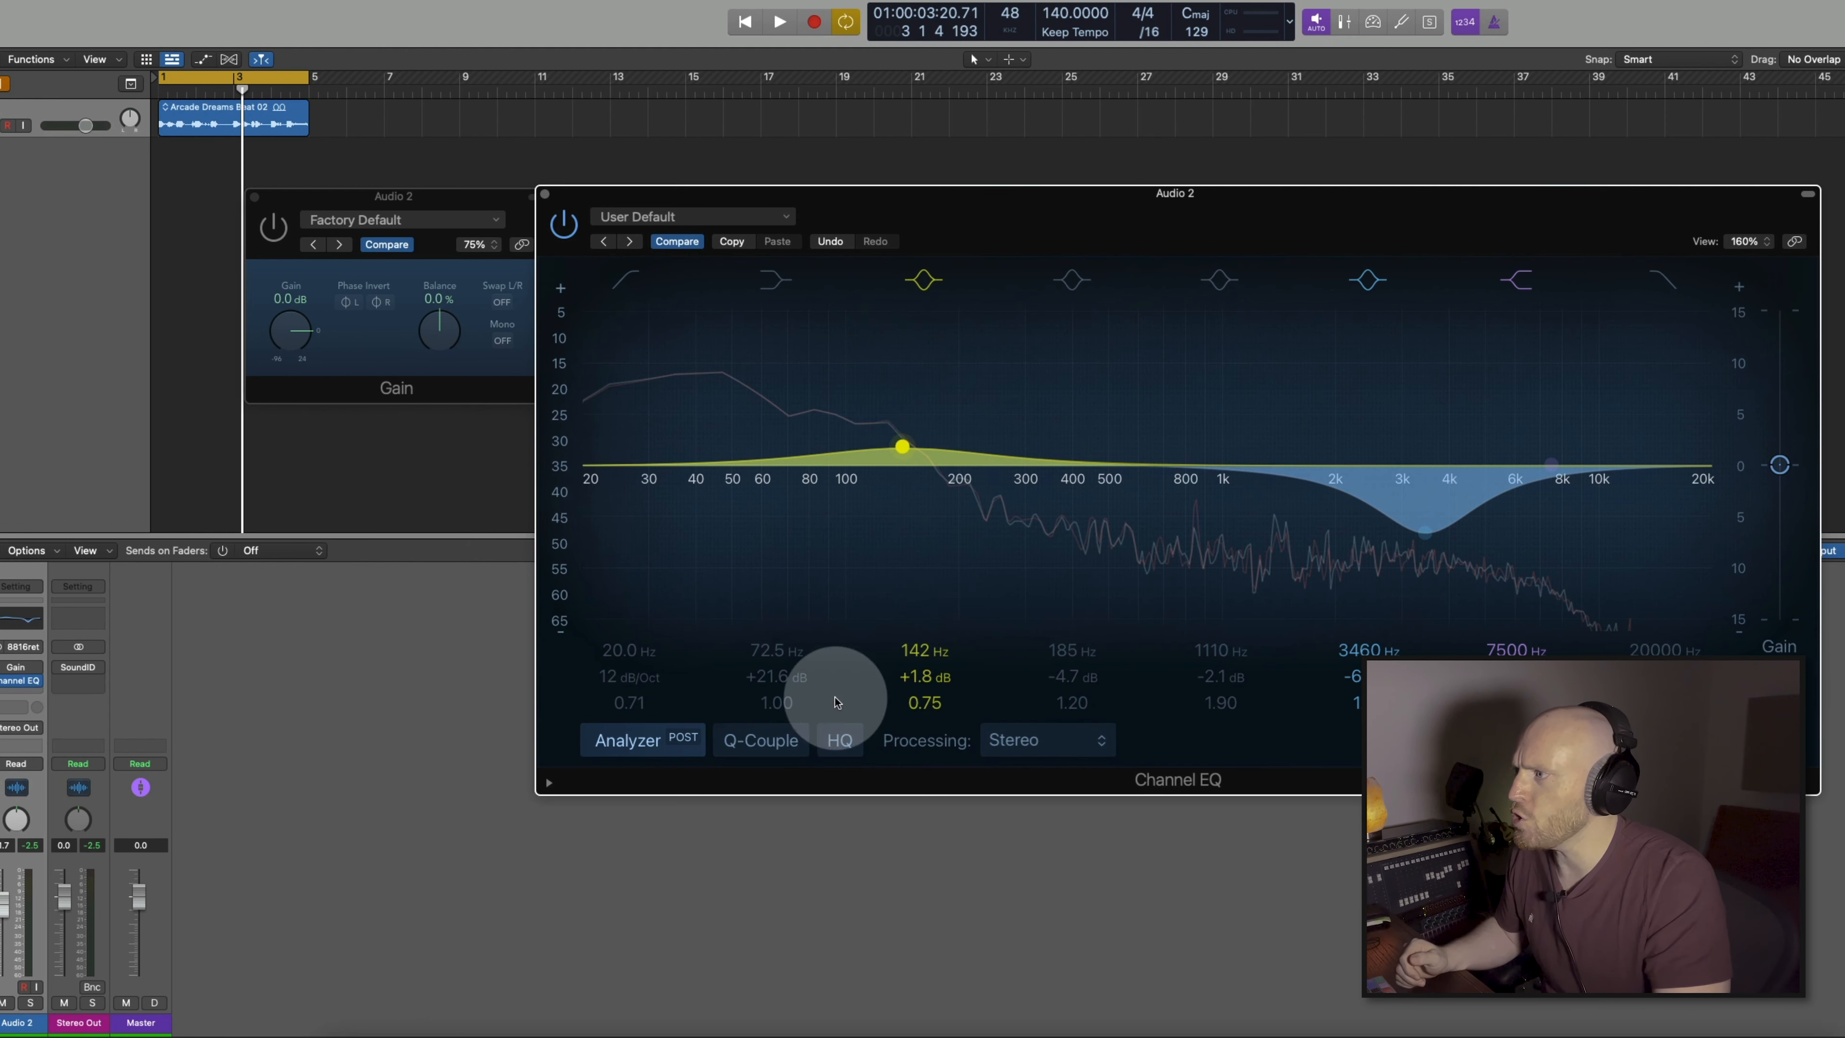
left_click(762, 748)
left_click(763, 749)
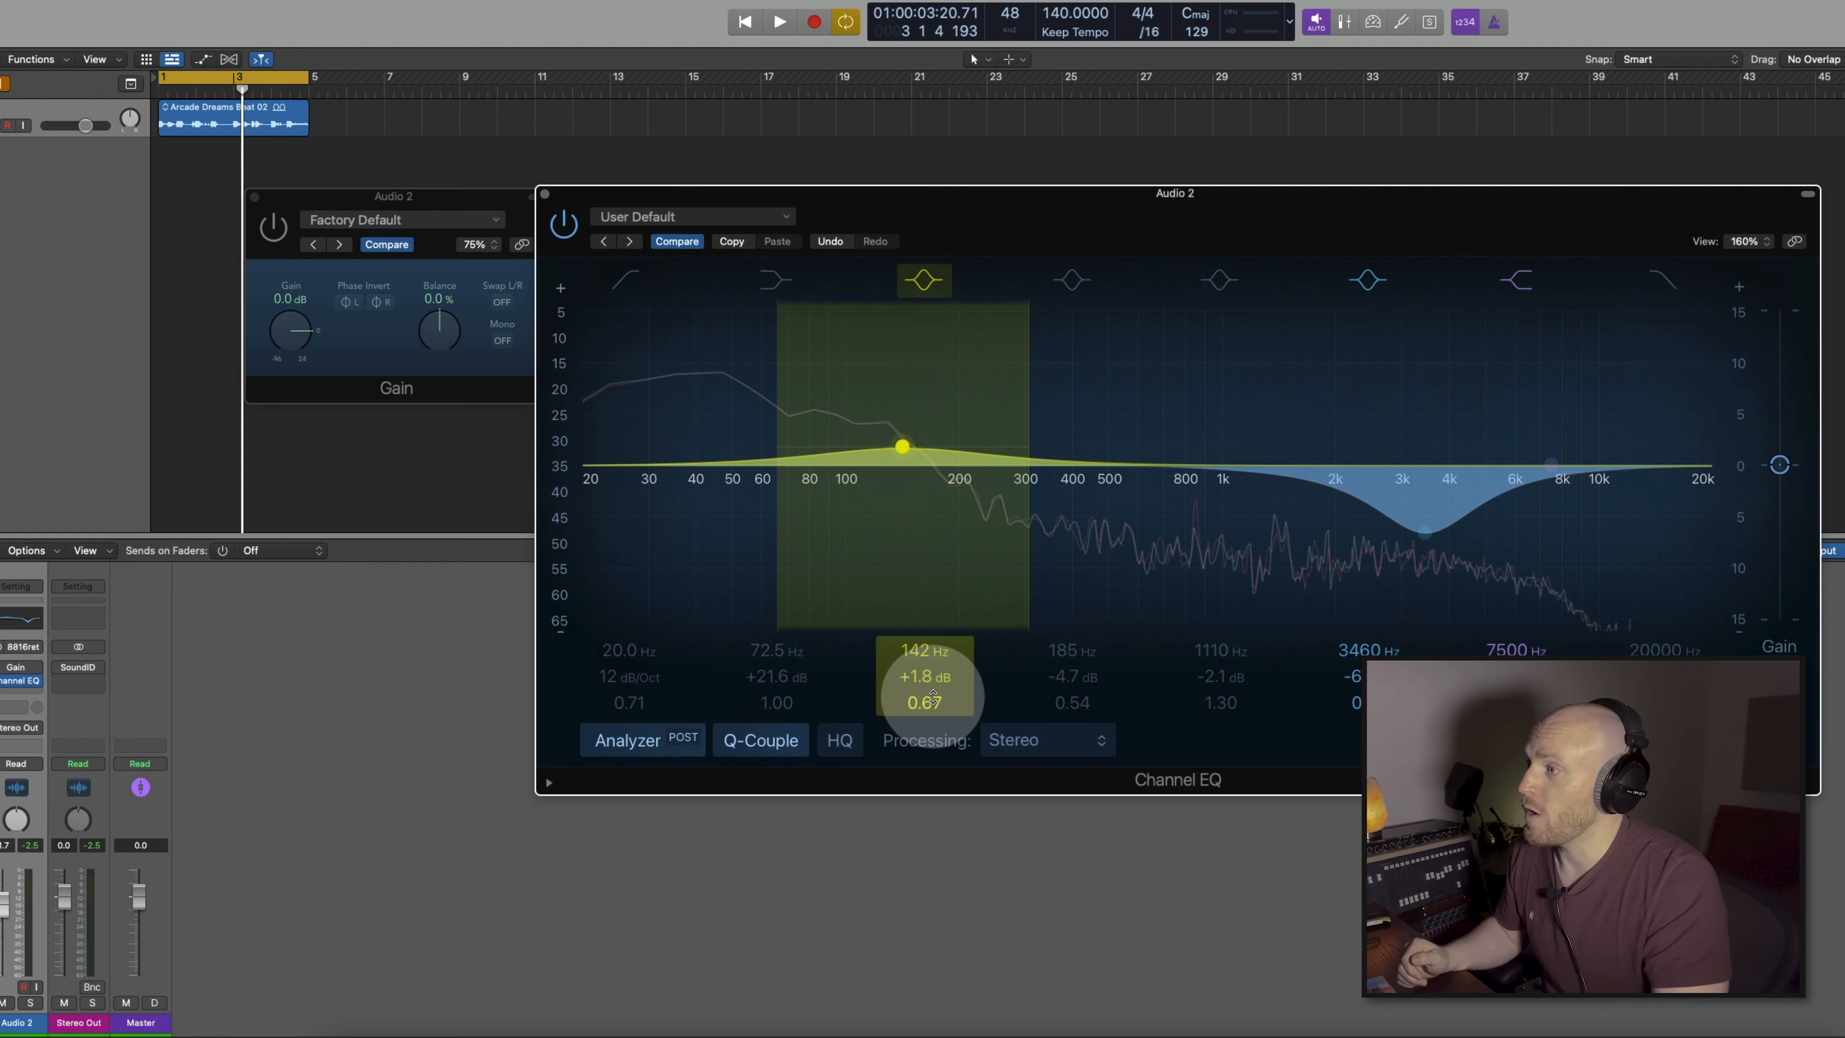
left_click(767, 741)
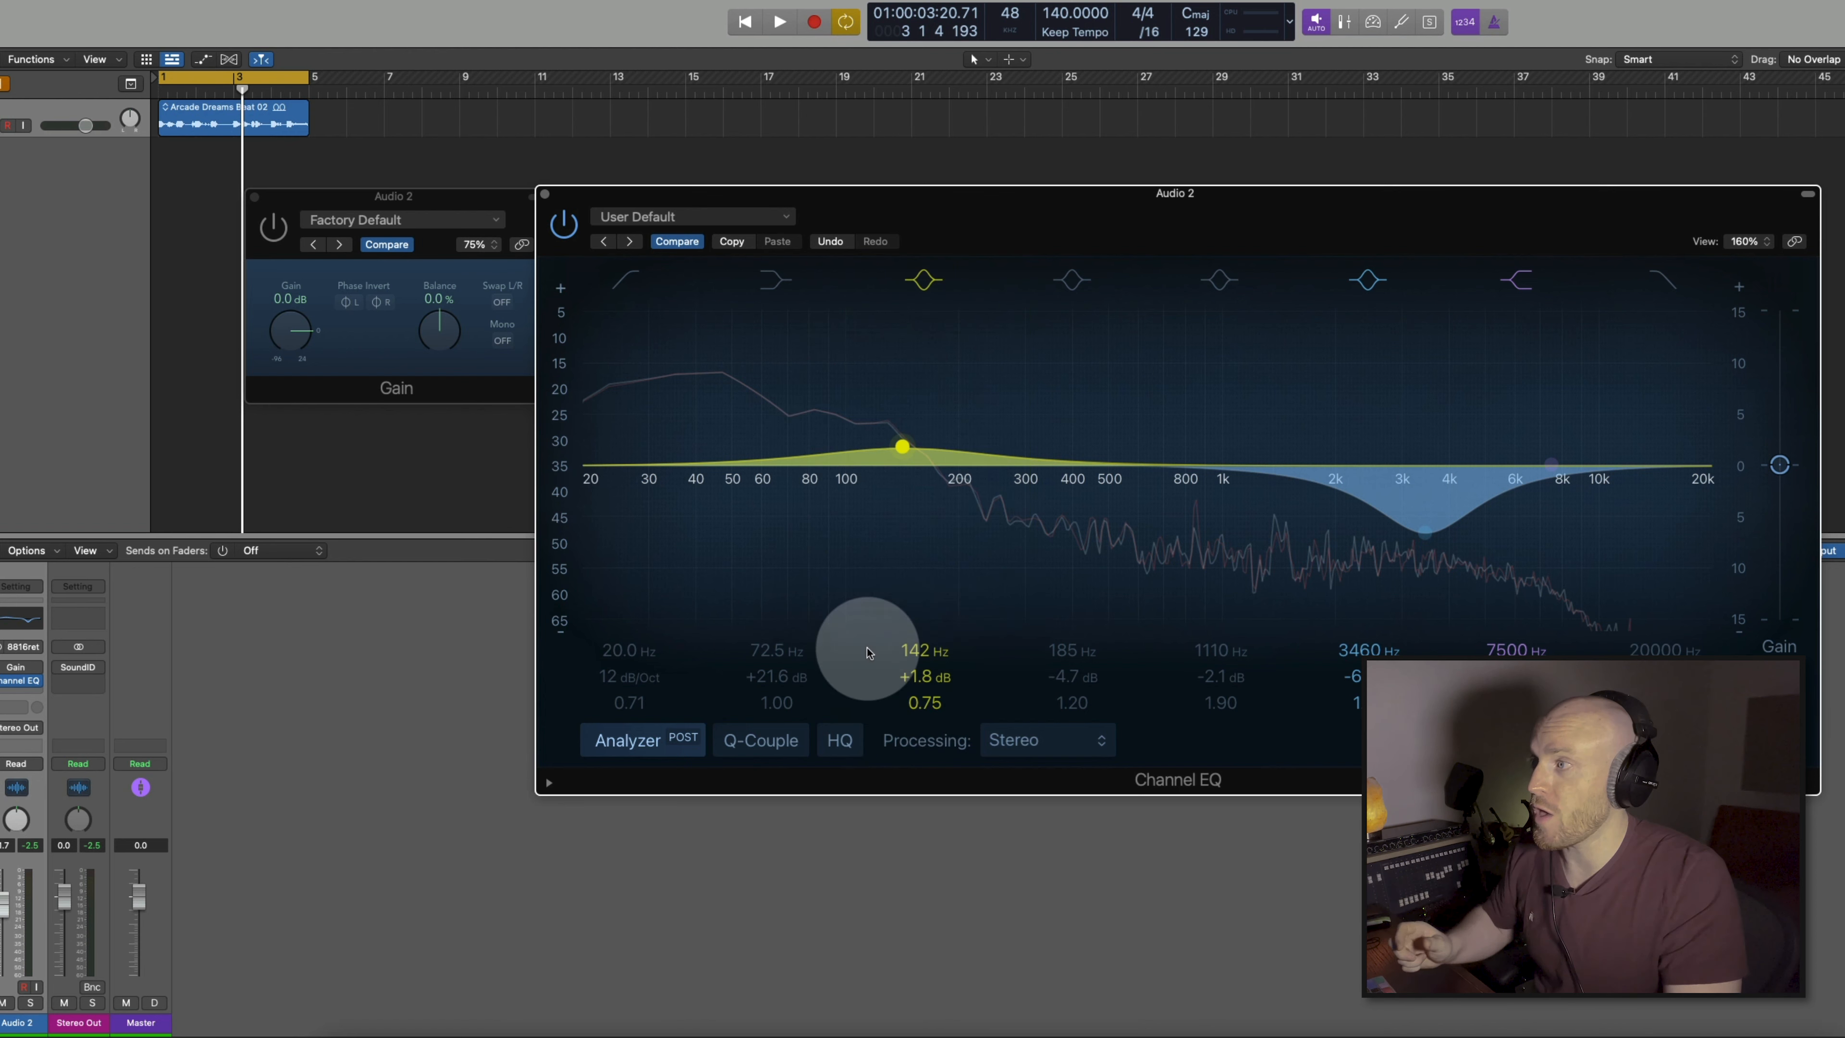
Raise the 142 Hz boost to about +7.2 dB without Q-Couple, and re-enable Q-Couple to set the band to about +8.6 dB at 142 Hz.
left_click_drag(904, 445, 893, 393)
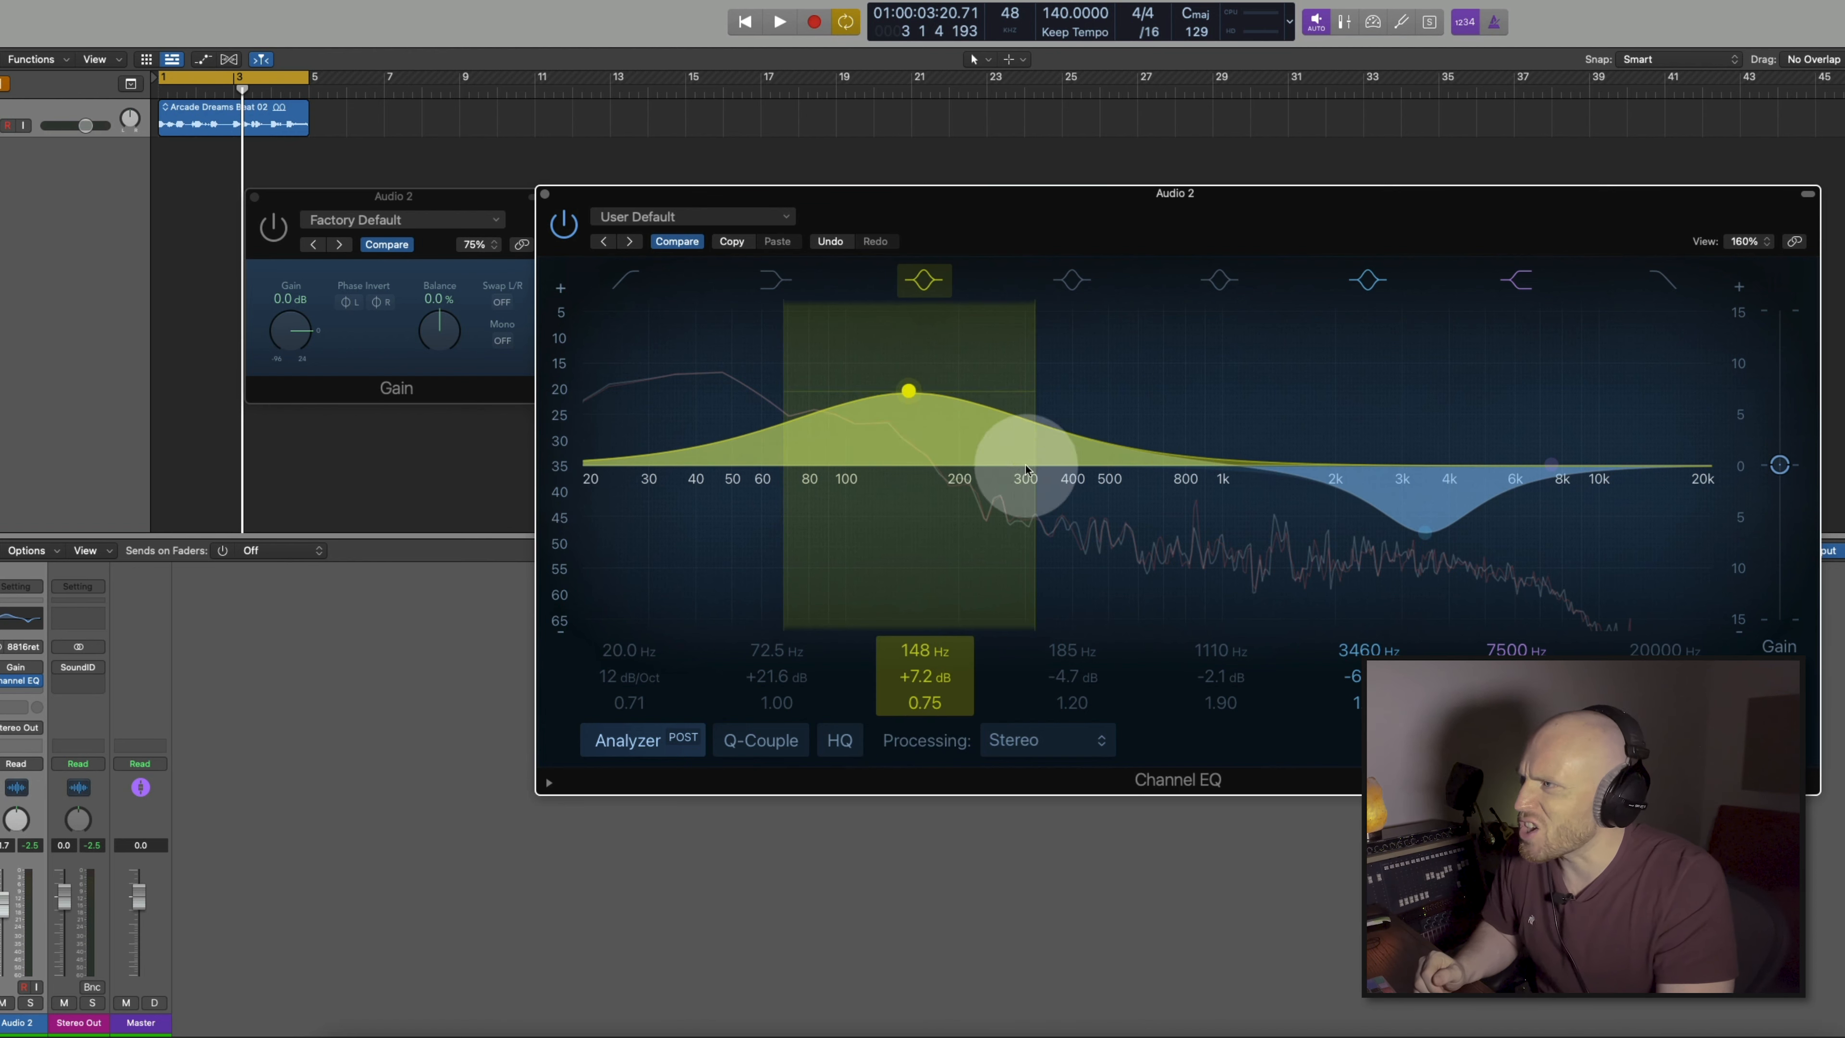
left_click(727, 740)
left_click_drag(910, 395, 908, 425)
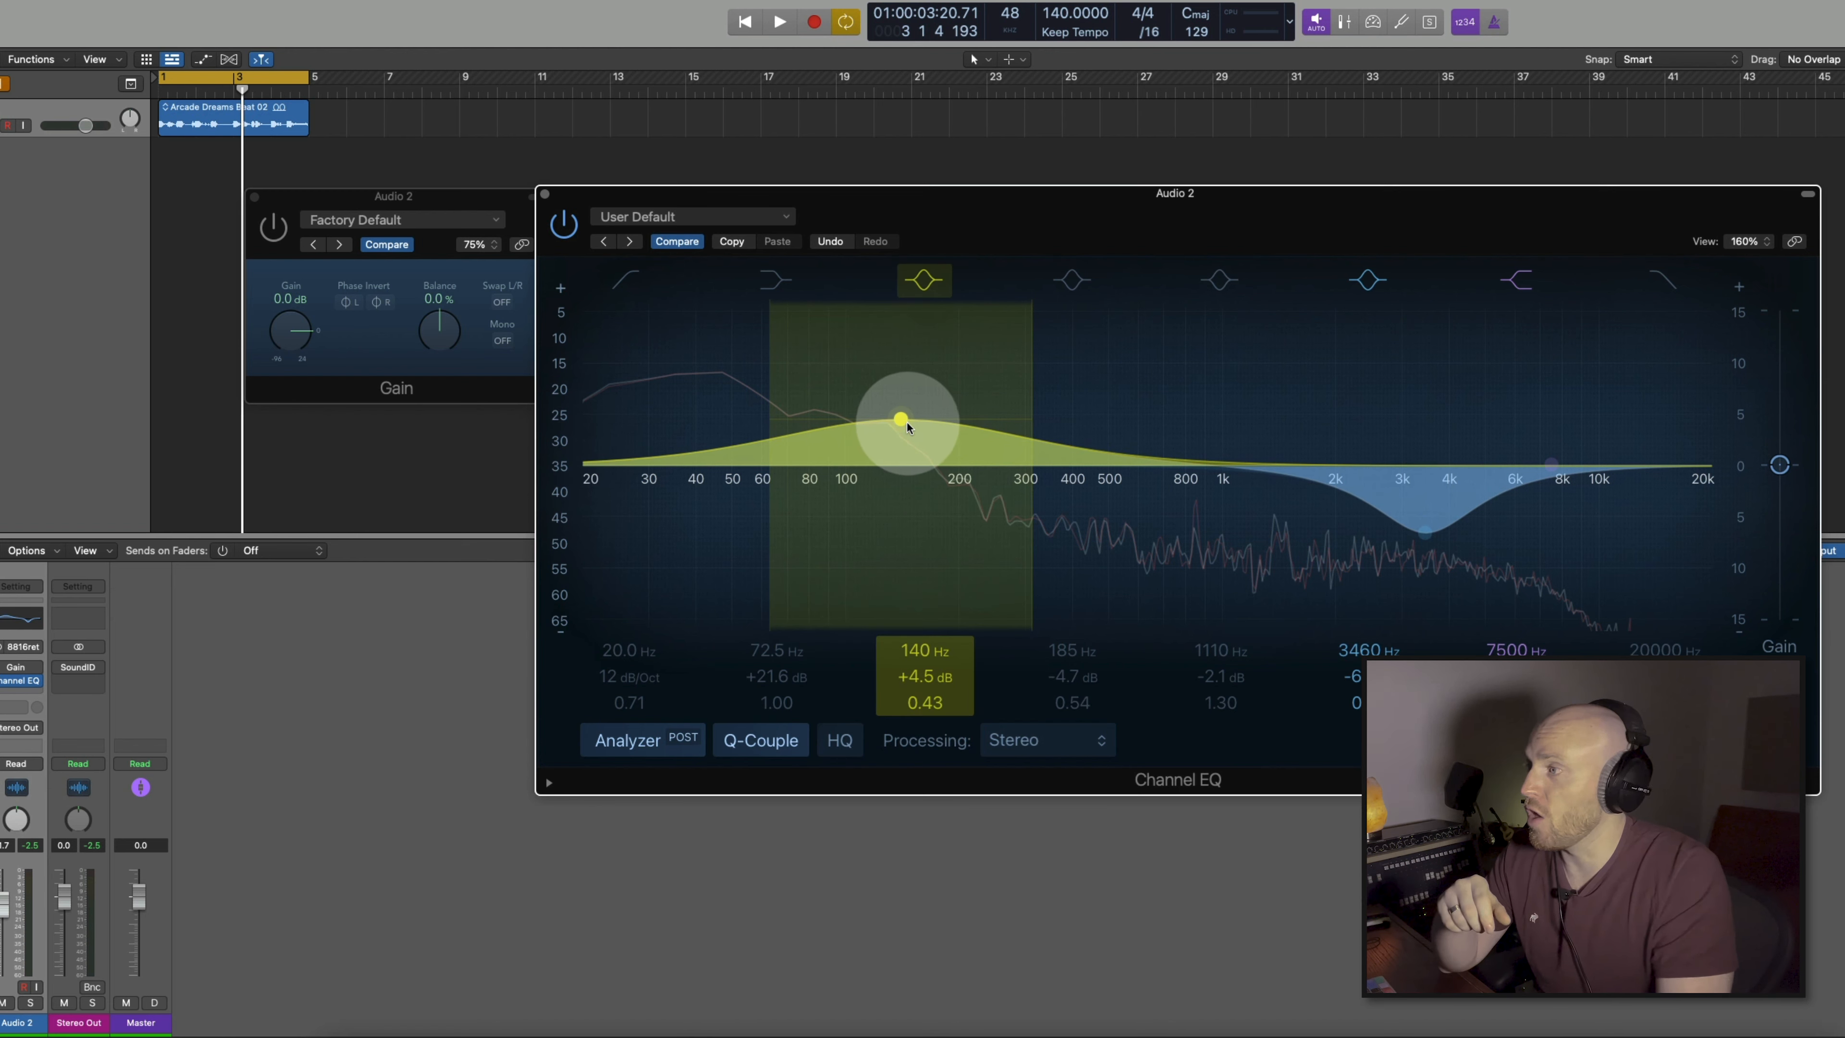
left_click_drag(899, 418, 897, 363)
left_click(761, 740)
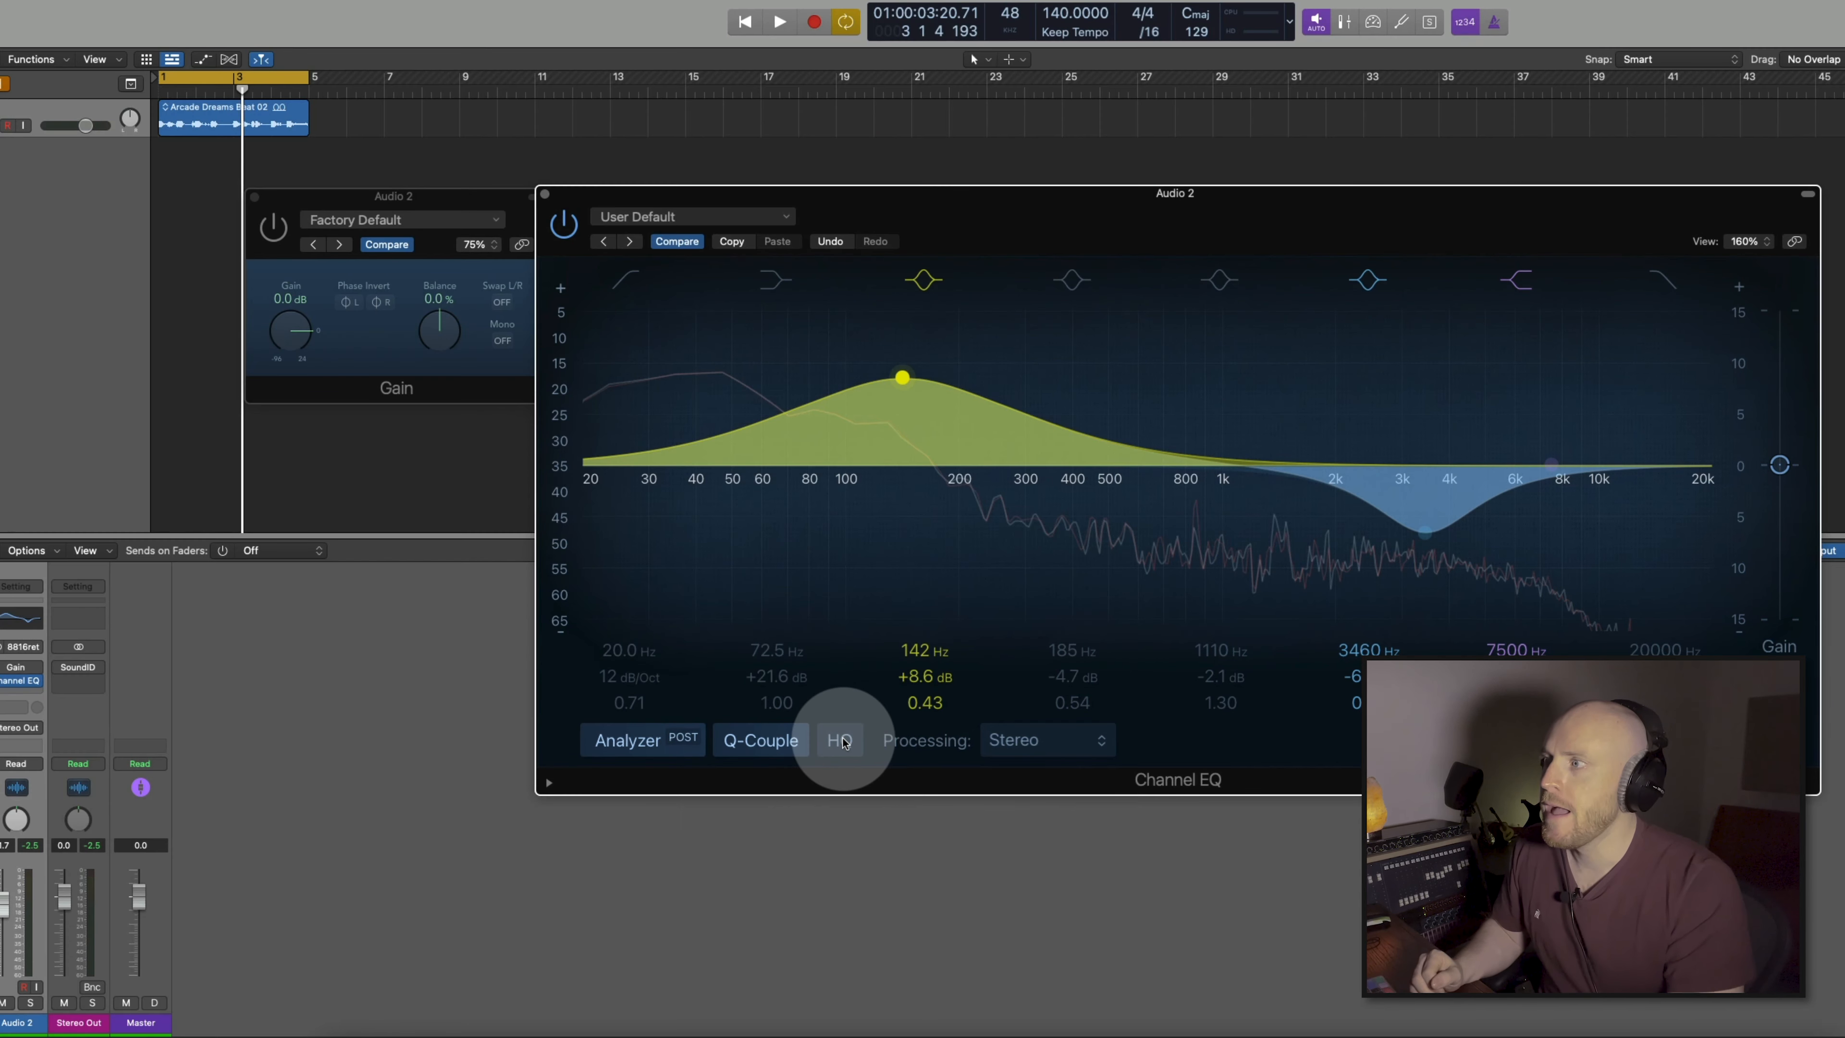
Reset the 142 Hz boost and the 3460 Hz cut to their default settings.
left_click(903, 385, "alt")
left_click(1376, 498, "alt")
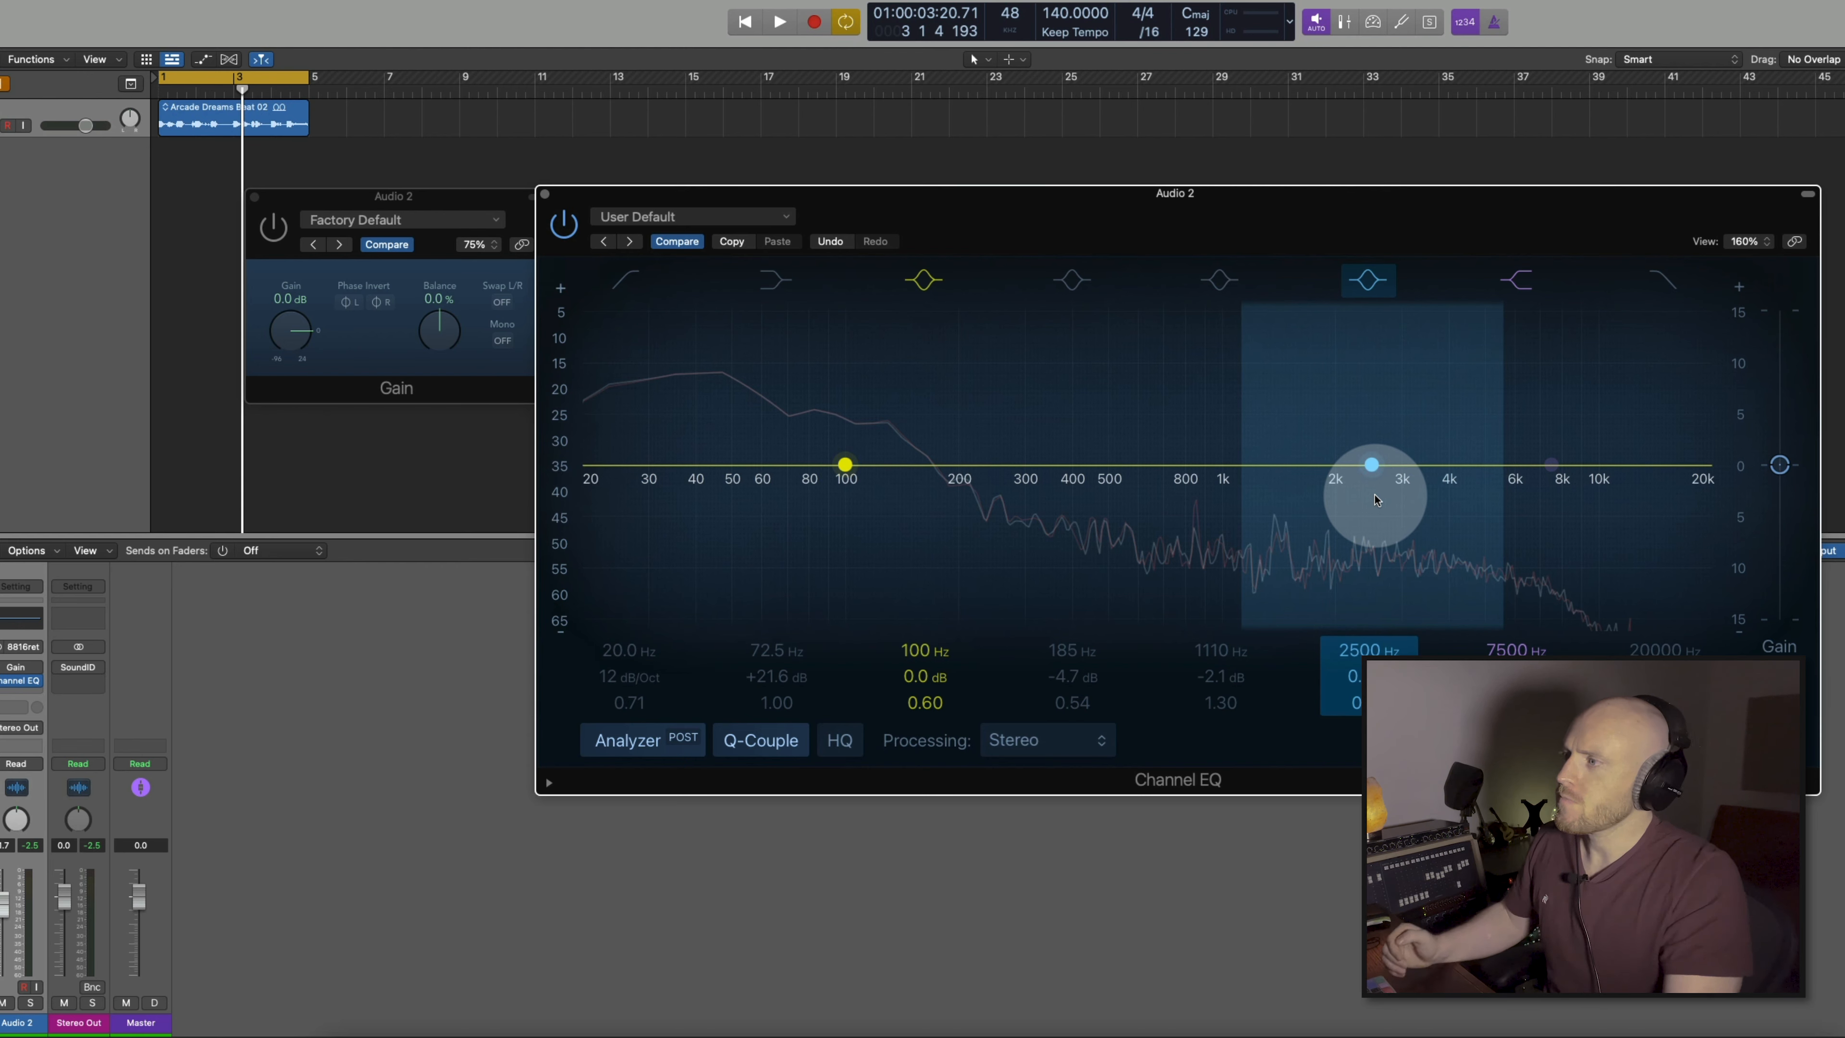
left_click(859, 719)
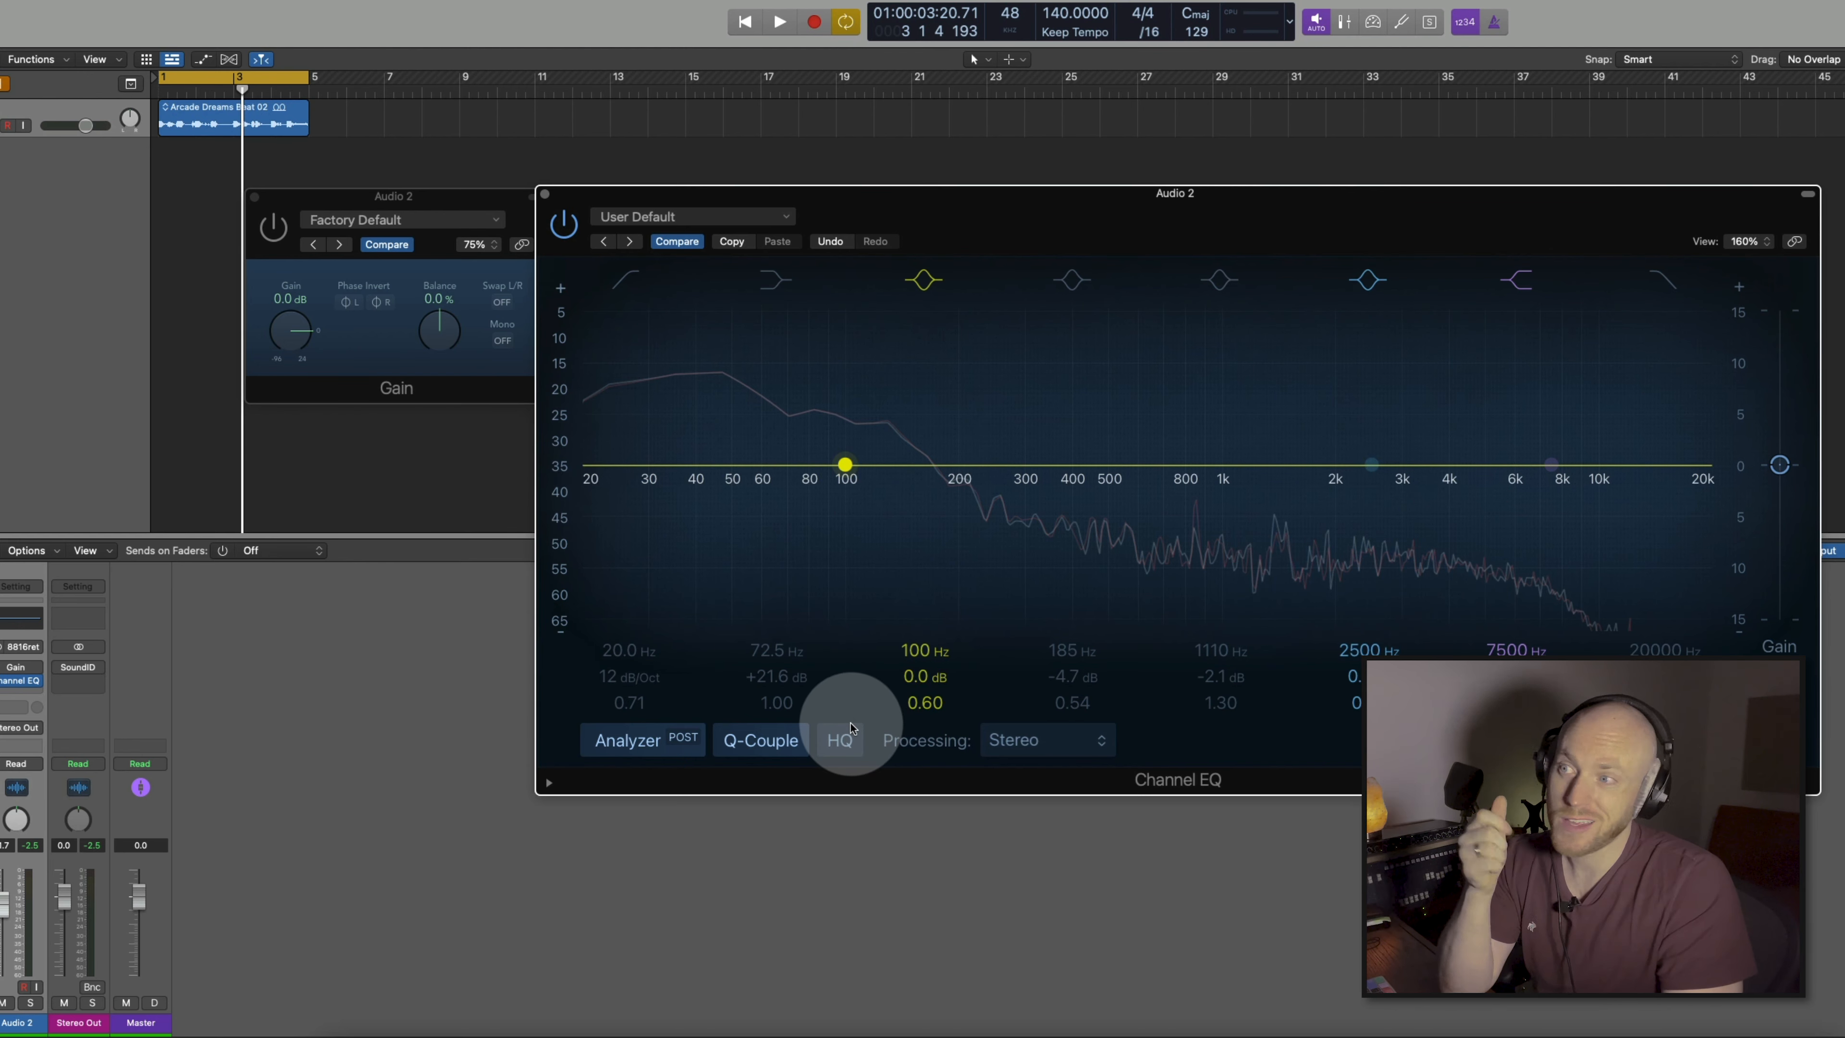
Boost the 7500 Hz high shelf and move it to about 4980 Hz, turning HQ mode on and back off.
left_click_drag(1549, 465, 1483, 424)
left_click(910, 716)
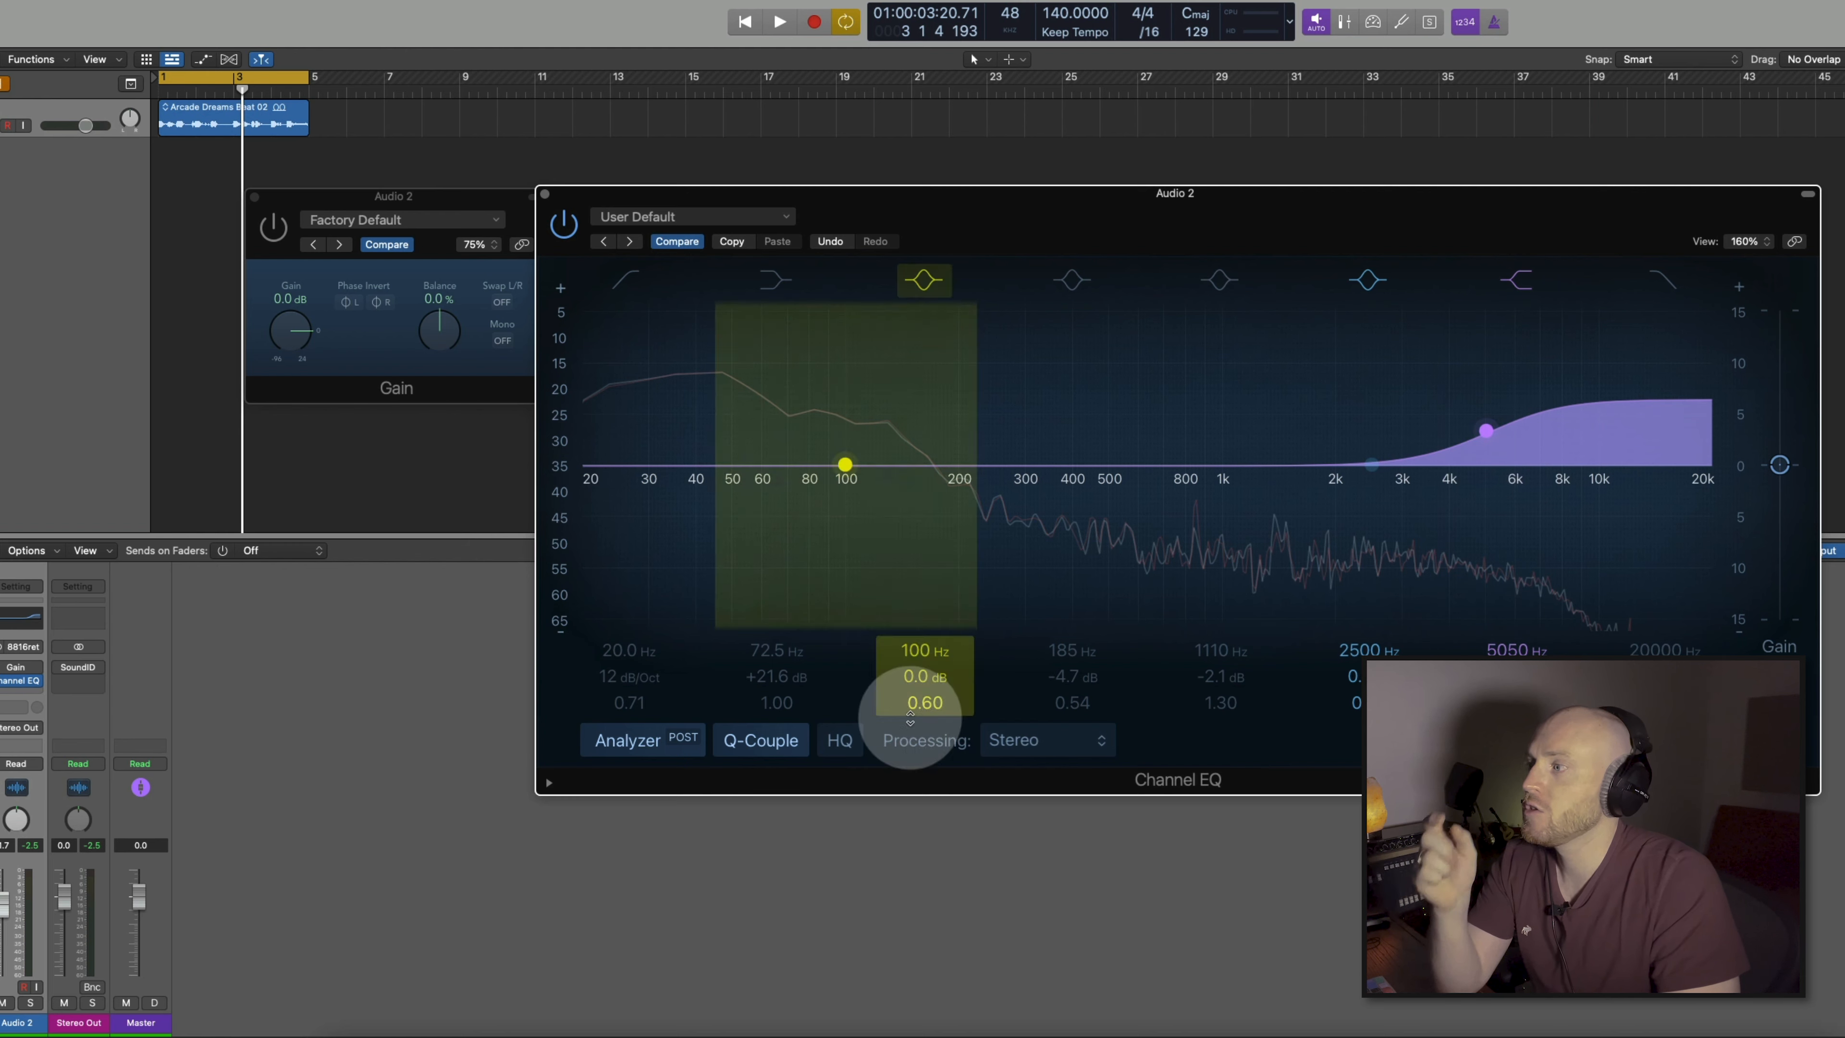
left_click(851, 752)
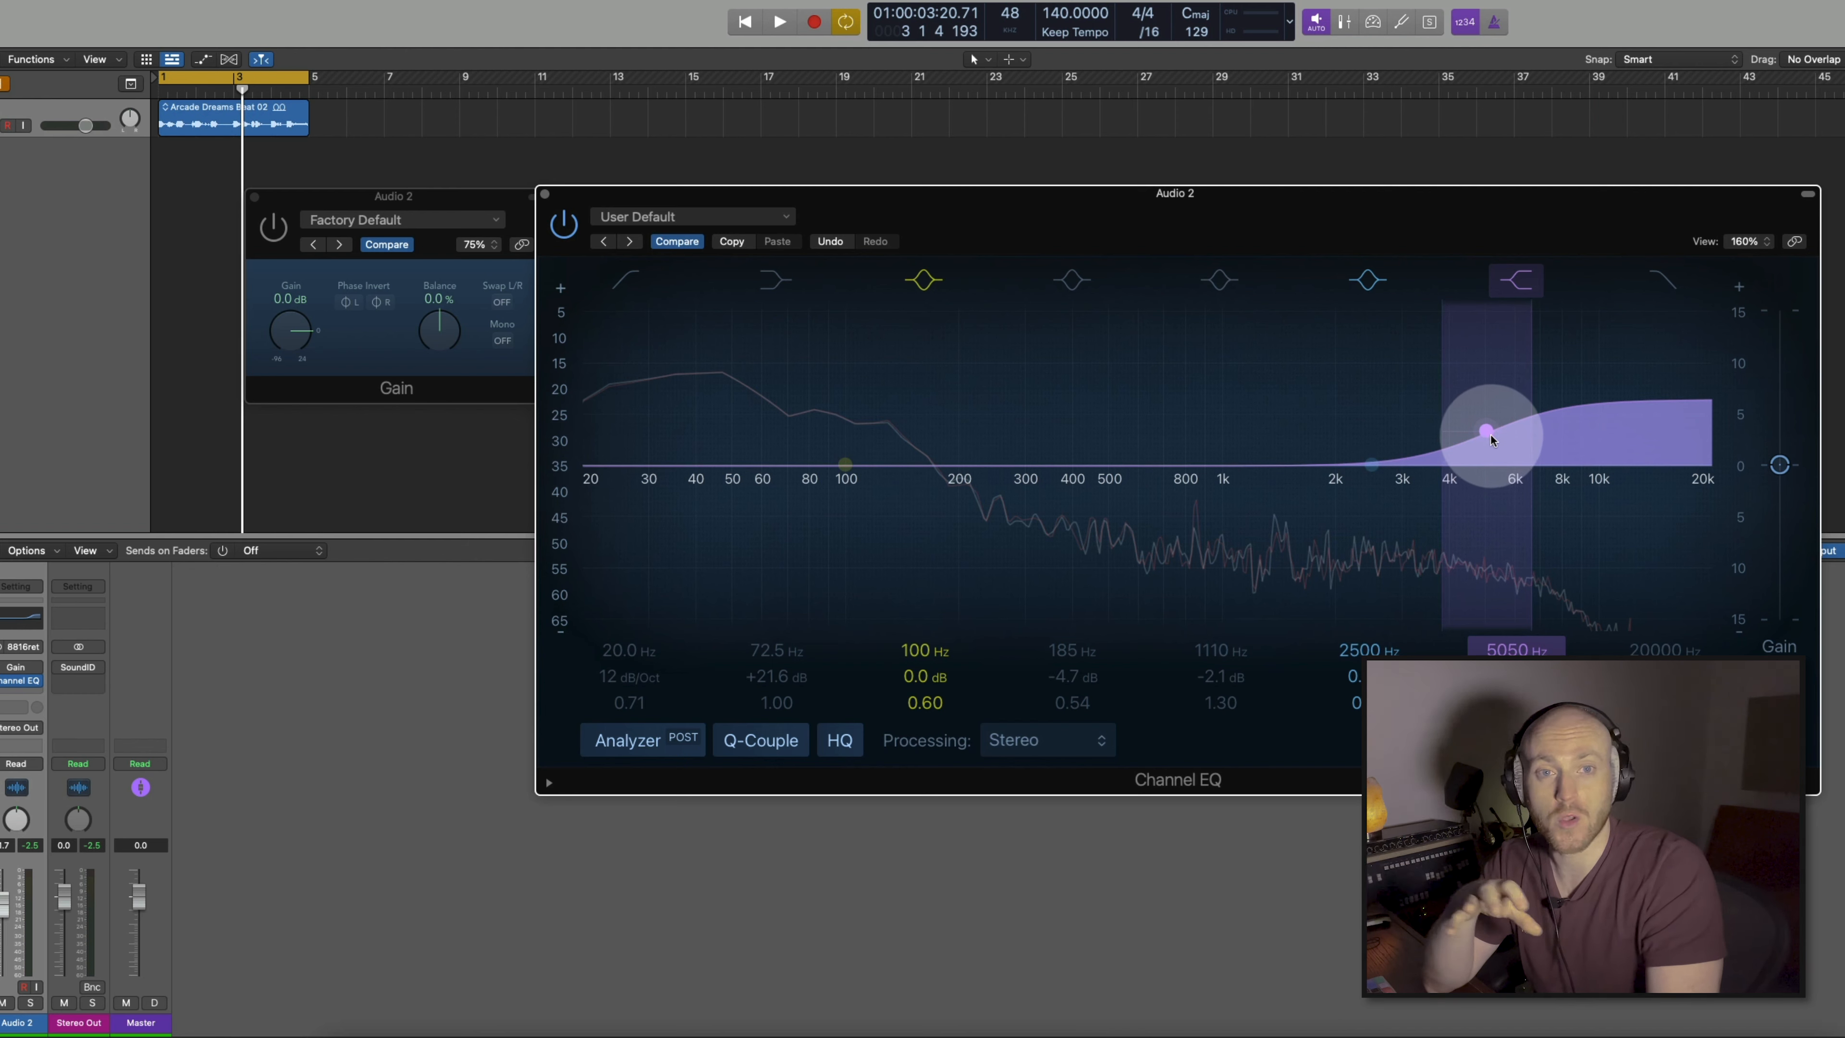
left_click_drag(1489, 434, 1489, 428)
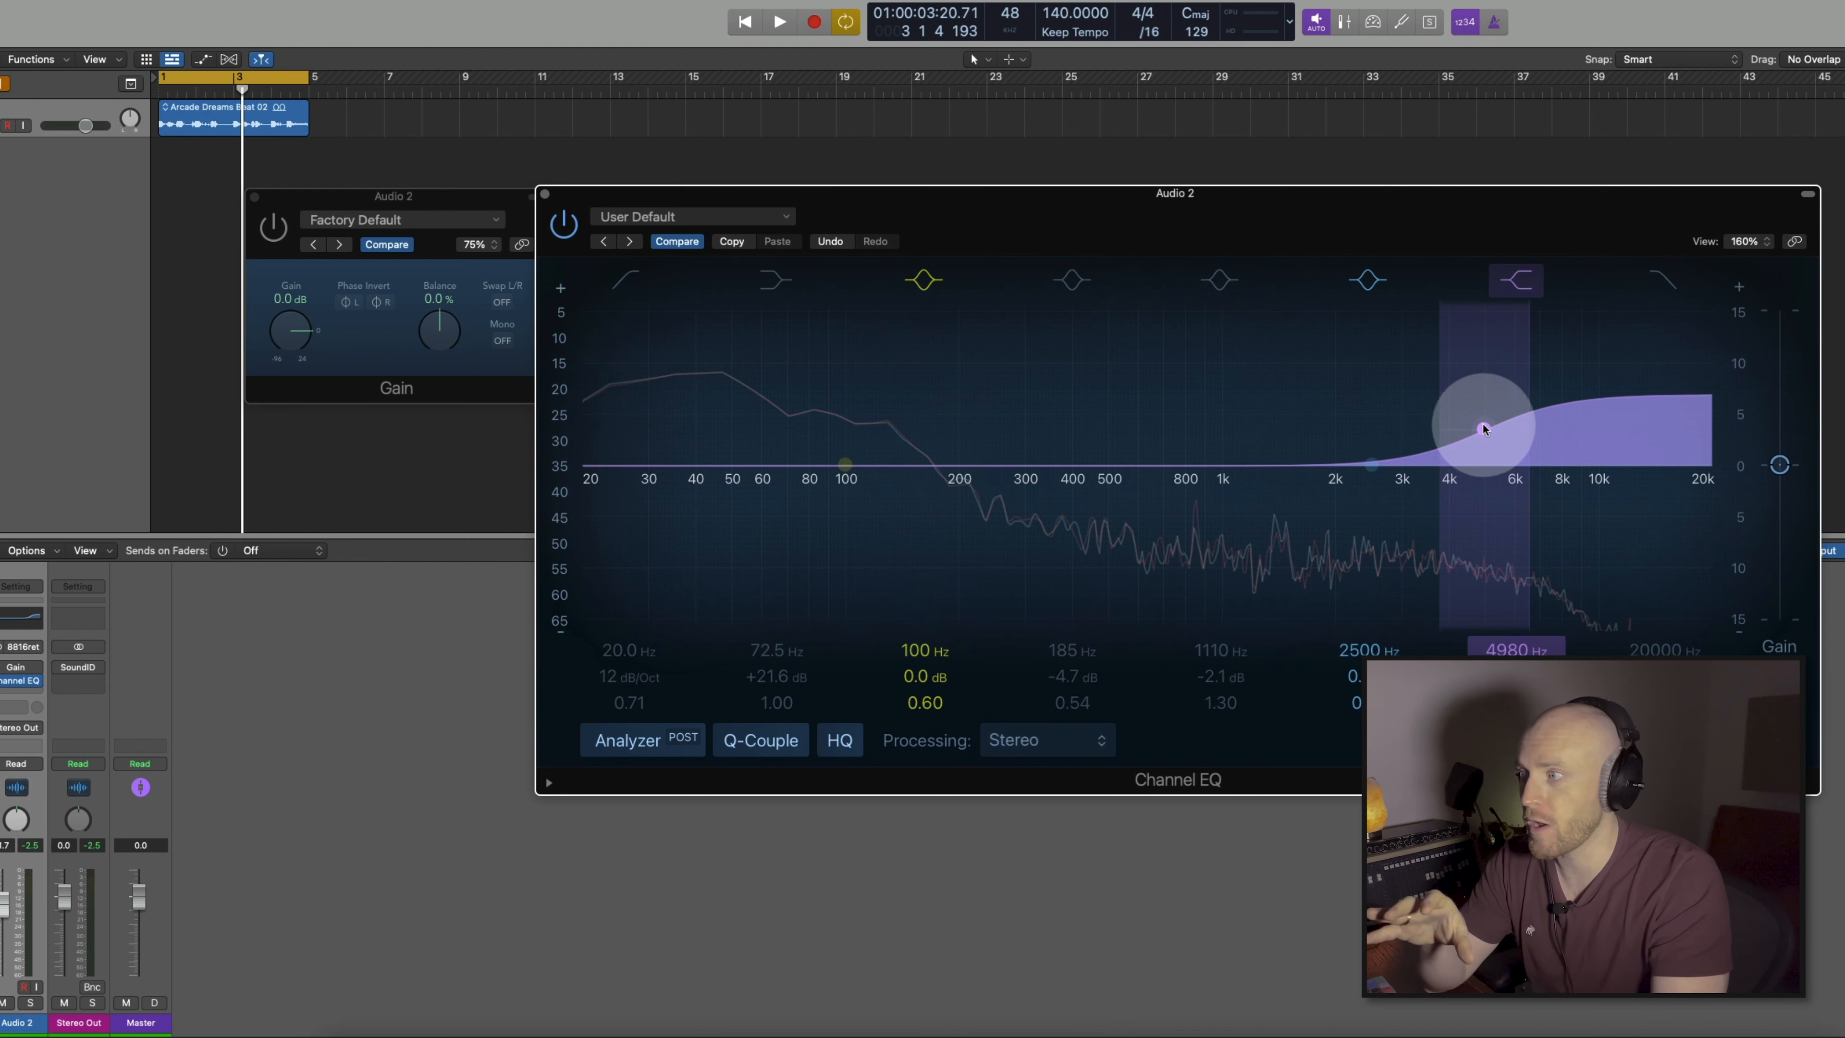
left_click(837, 749)
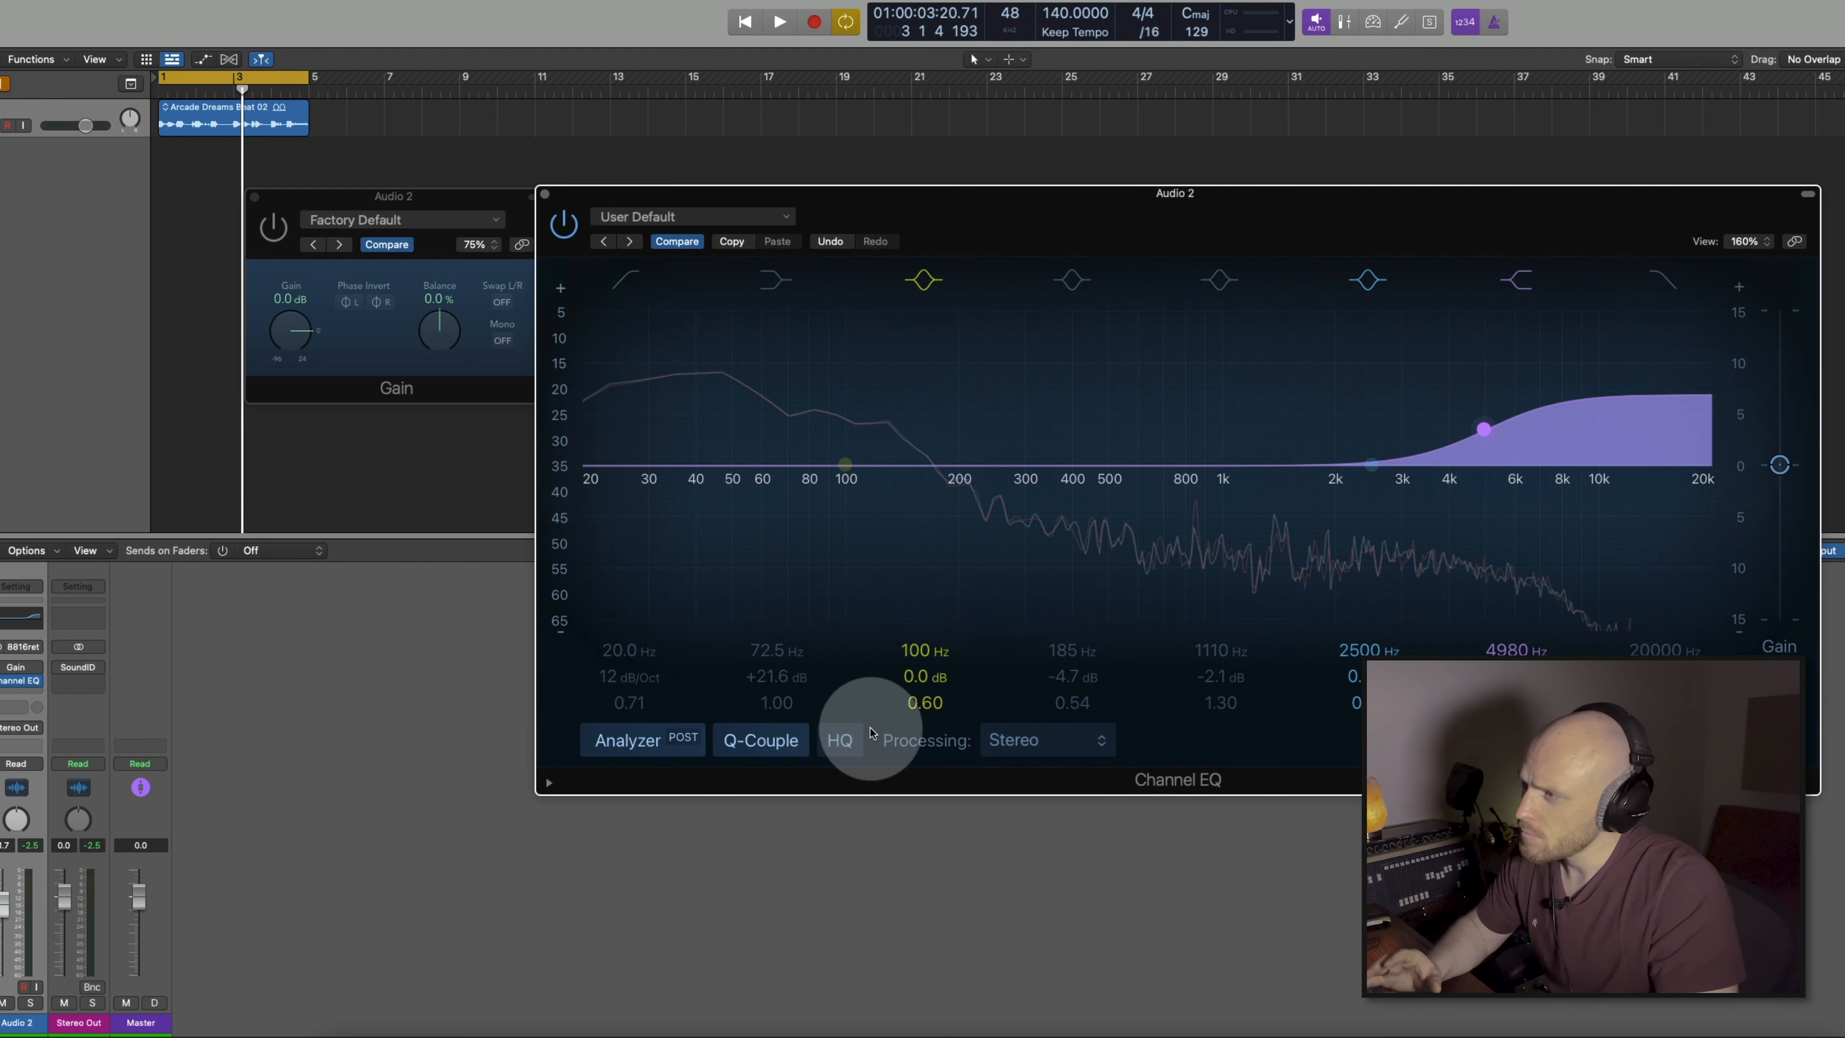
Raise the 100 Hz band's Q to 0.88, and view the available processing modes, keeping Stereo.
scroll(950, 604, "up", 2)
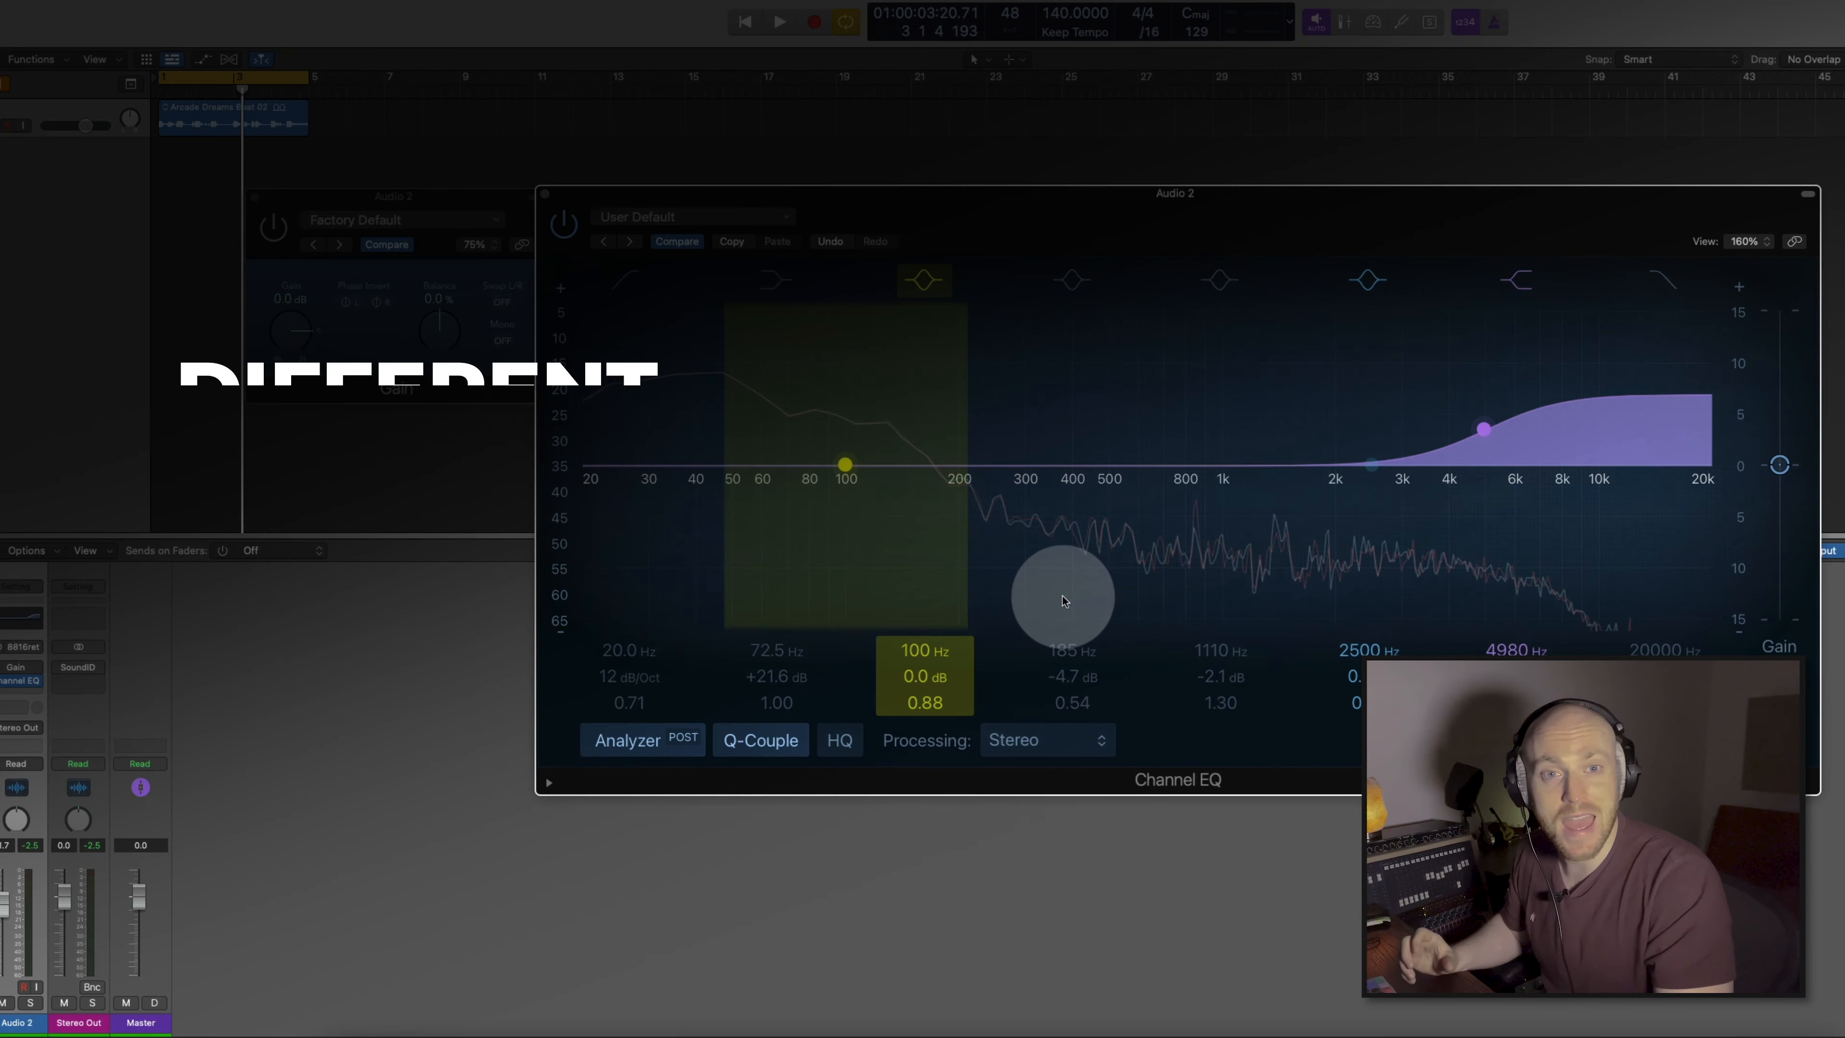
left_click(1022, 740)
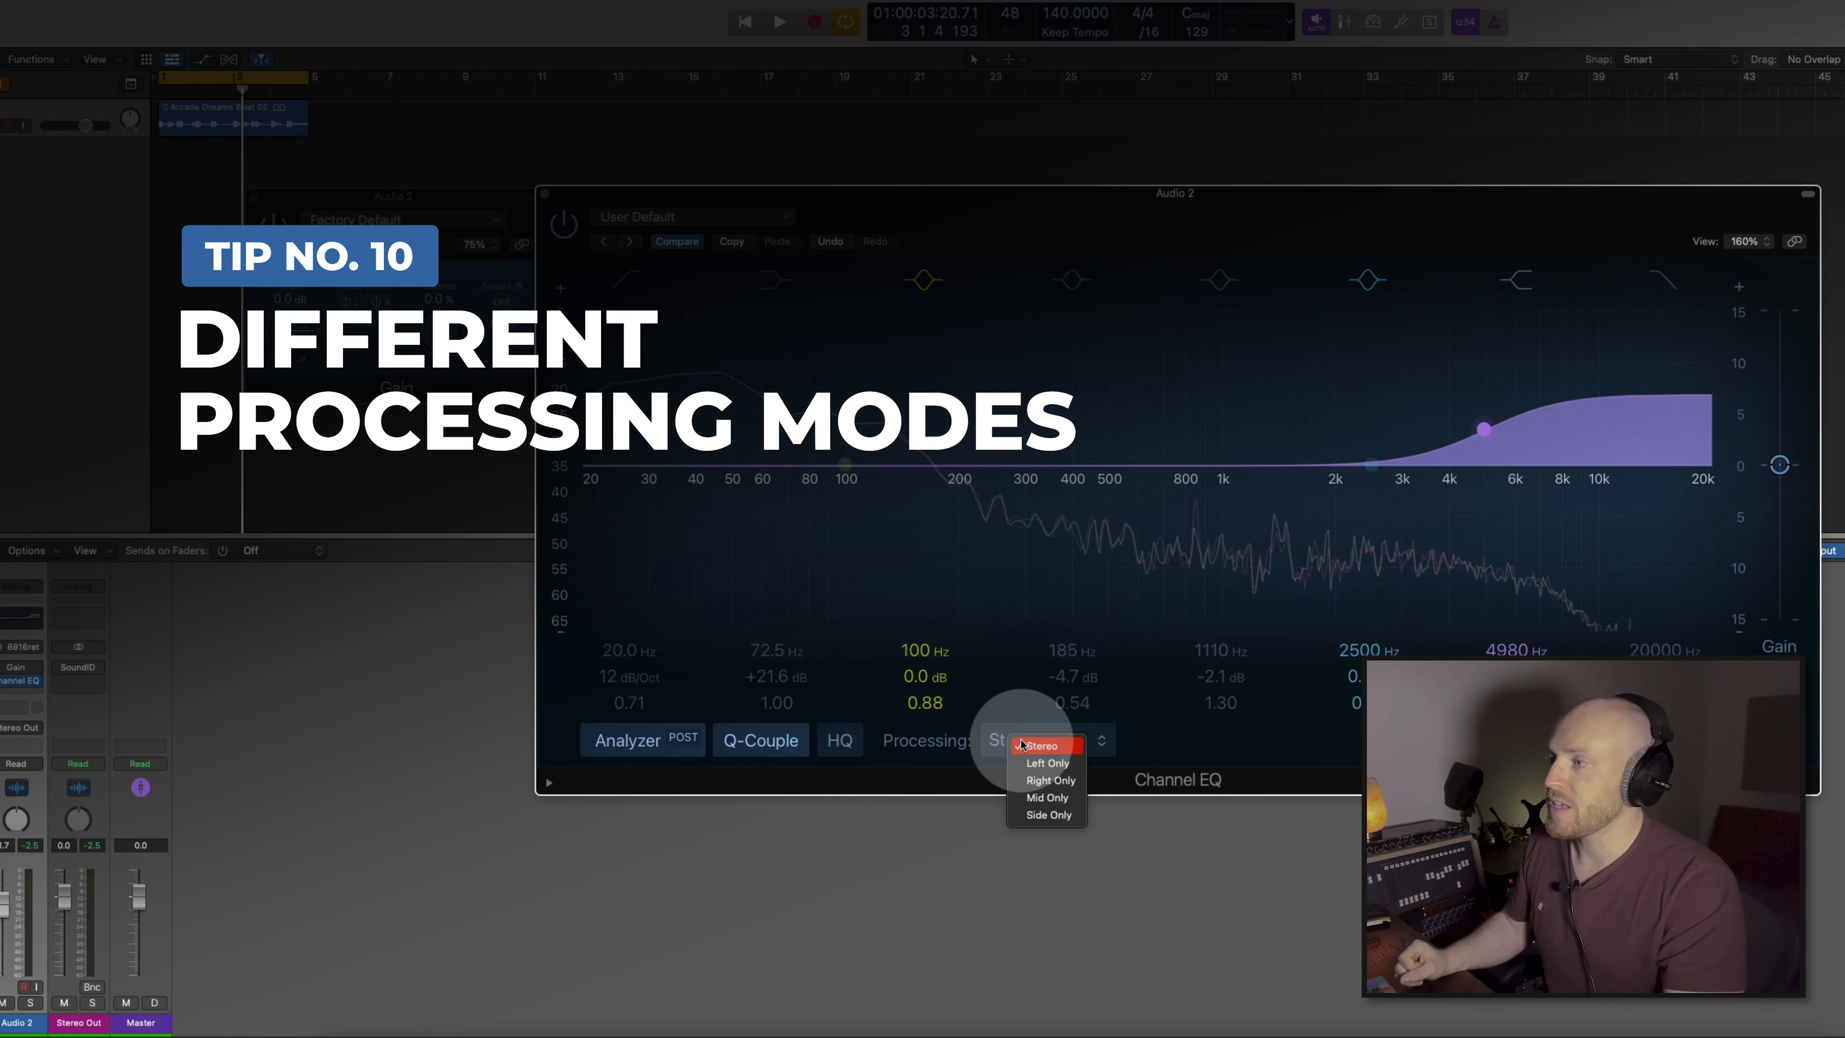
left_click(1020, 727)
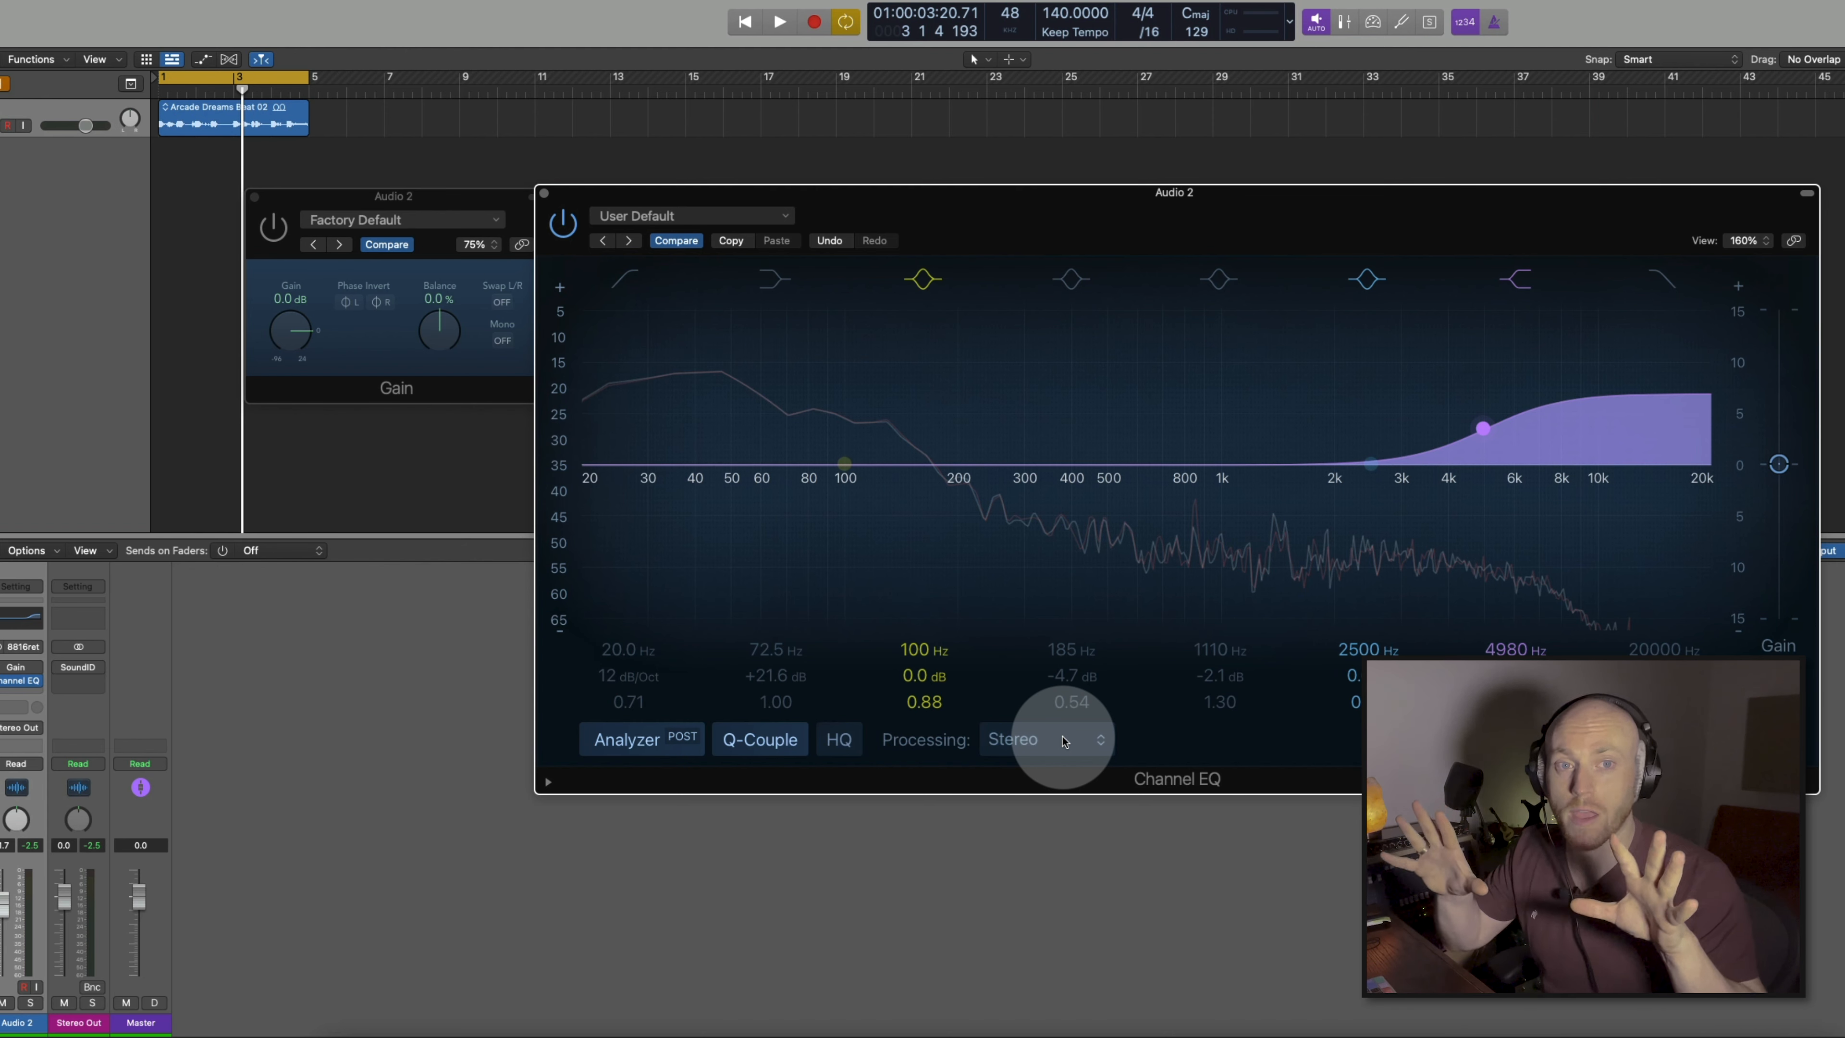
View the available processing modes without changing them, and reset the 4980 Hz high shelf to its default settings.
left_click(1064, 740)
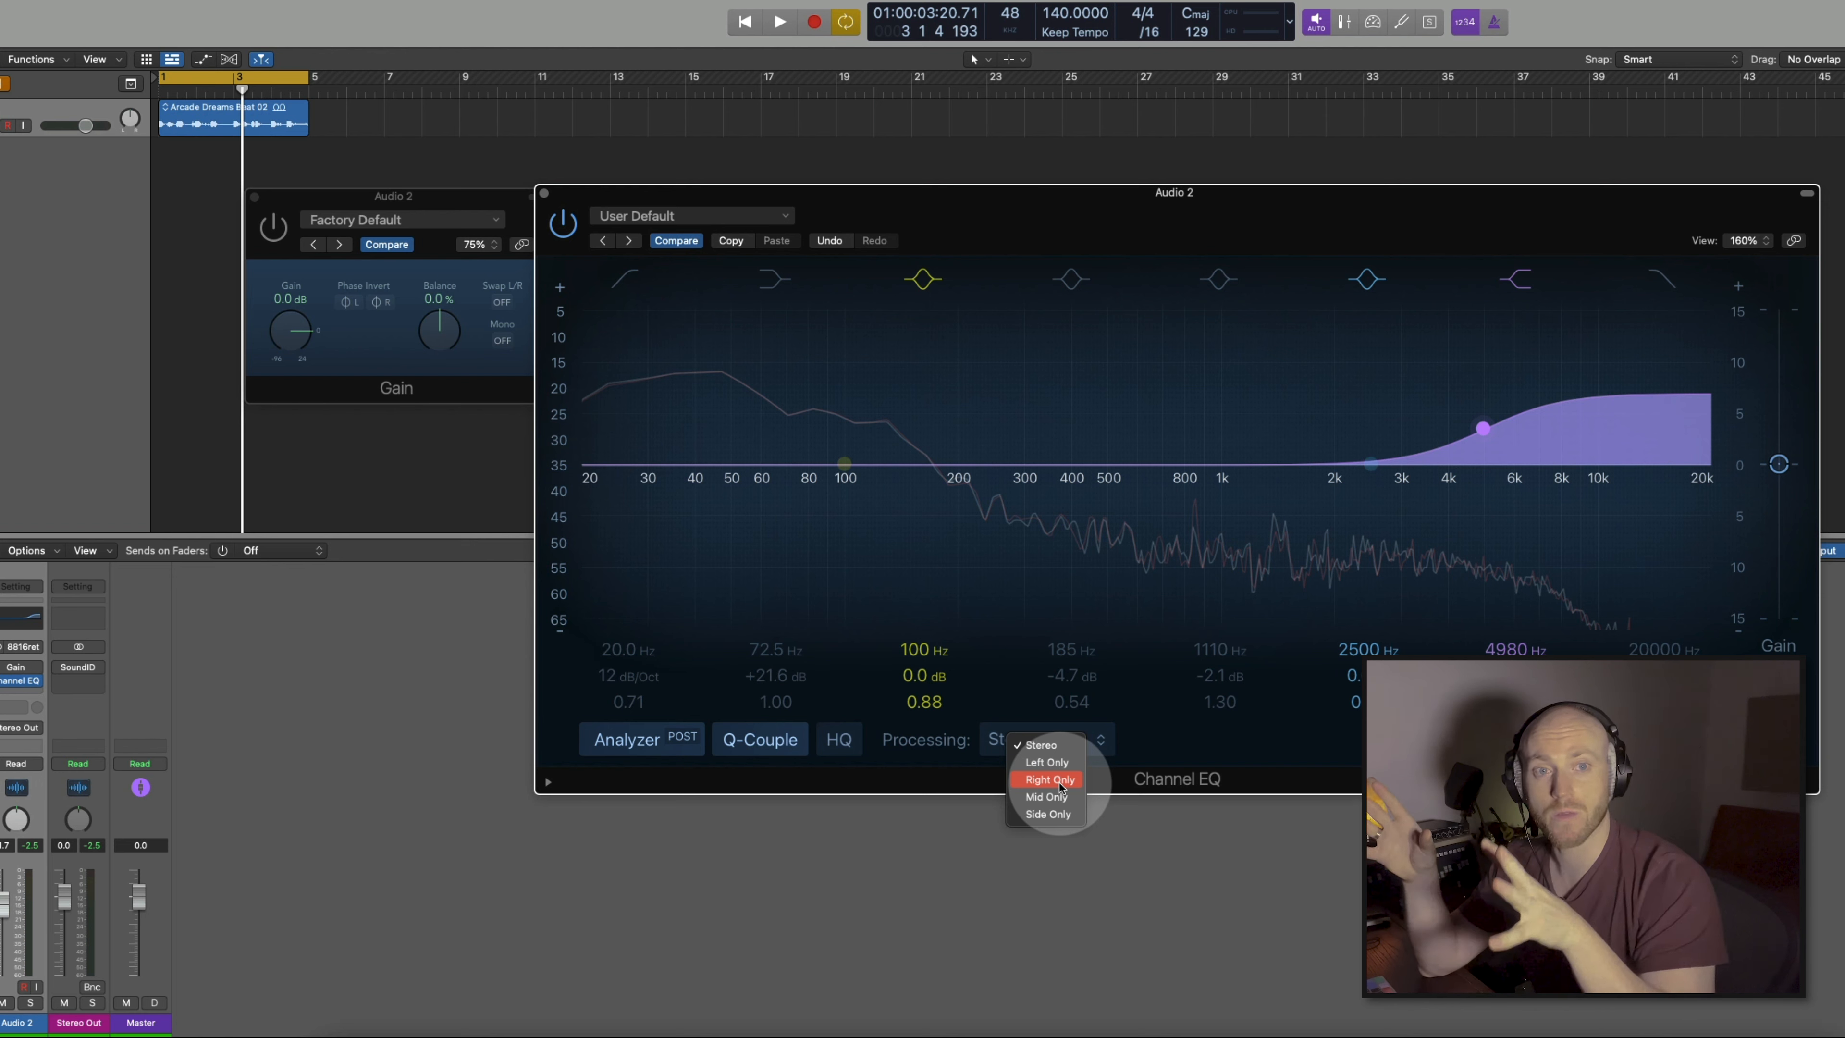
left_click(1210, 761)
left_click(1564, 327, "alt")
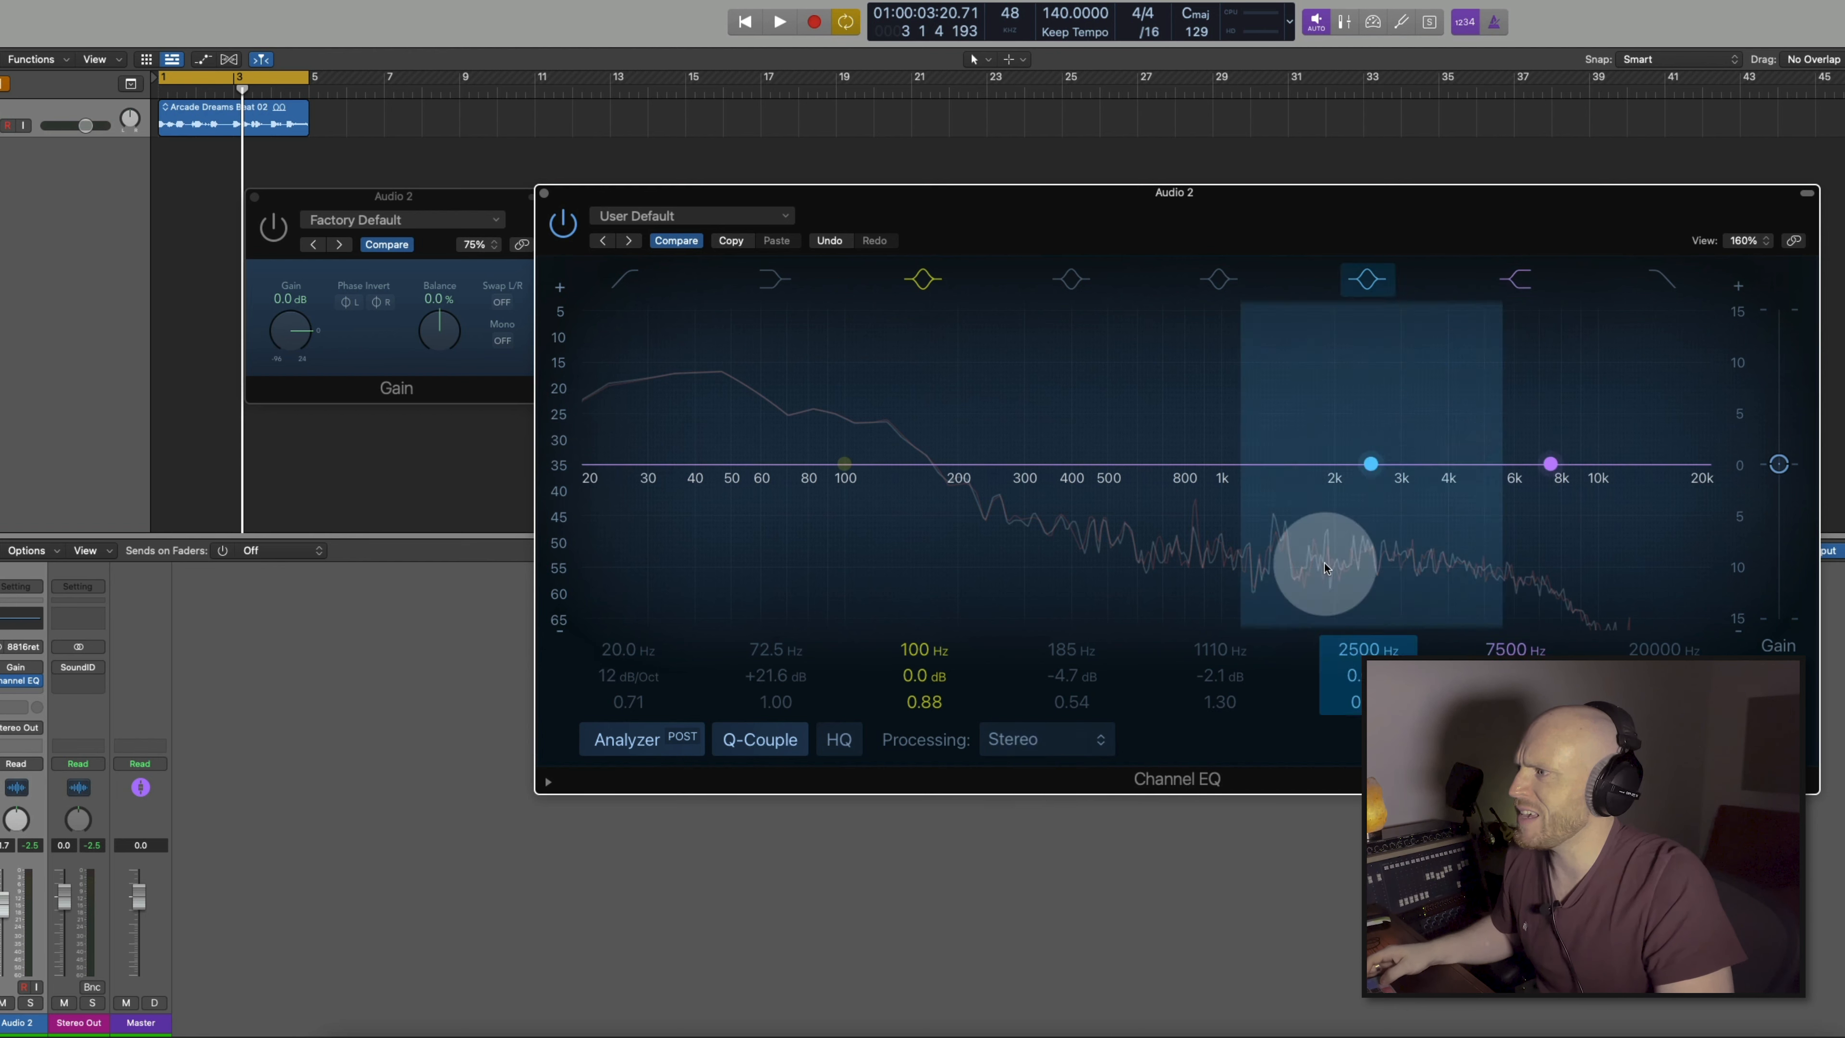
Set the EQ's processing to Mid Only and, during playback, move the 100 Hz band to 65.5 Hz with a +4.3 dB boost.
left_click(1031, 754)
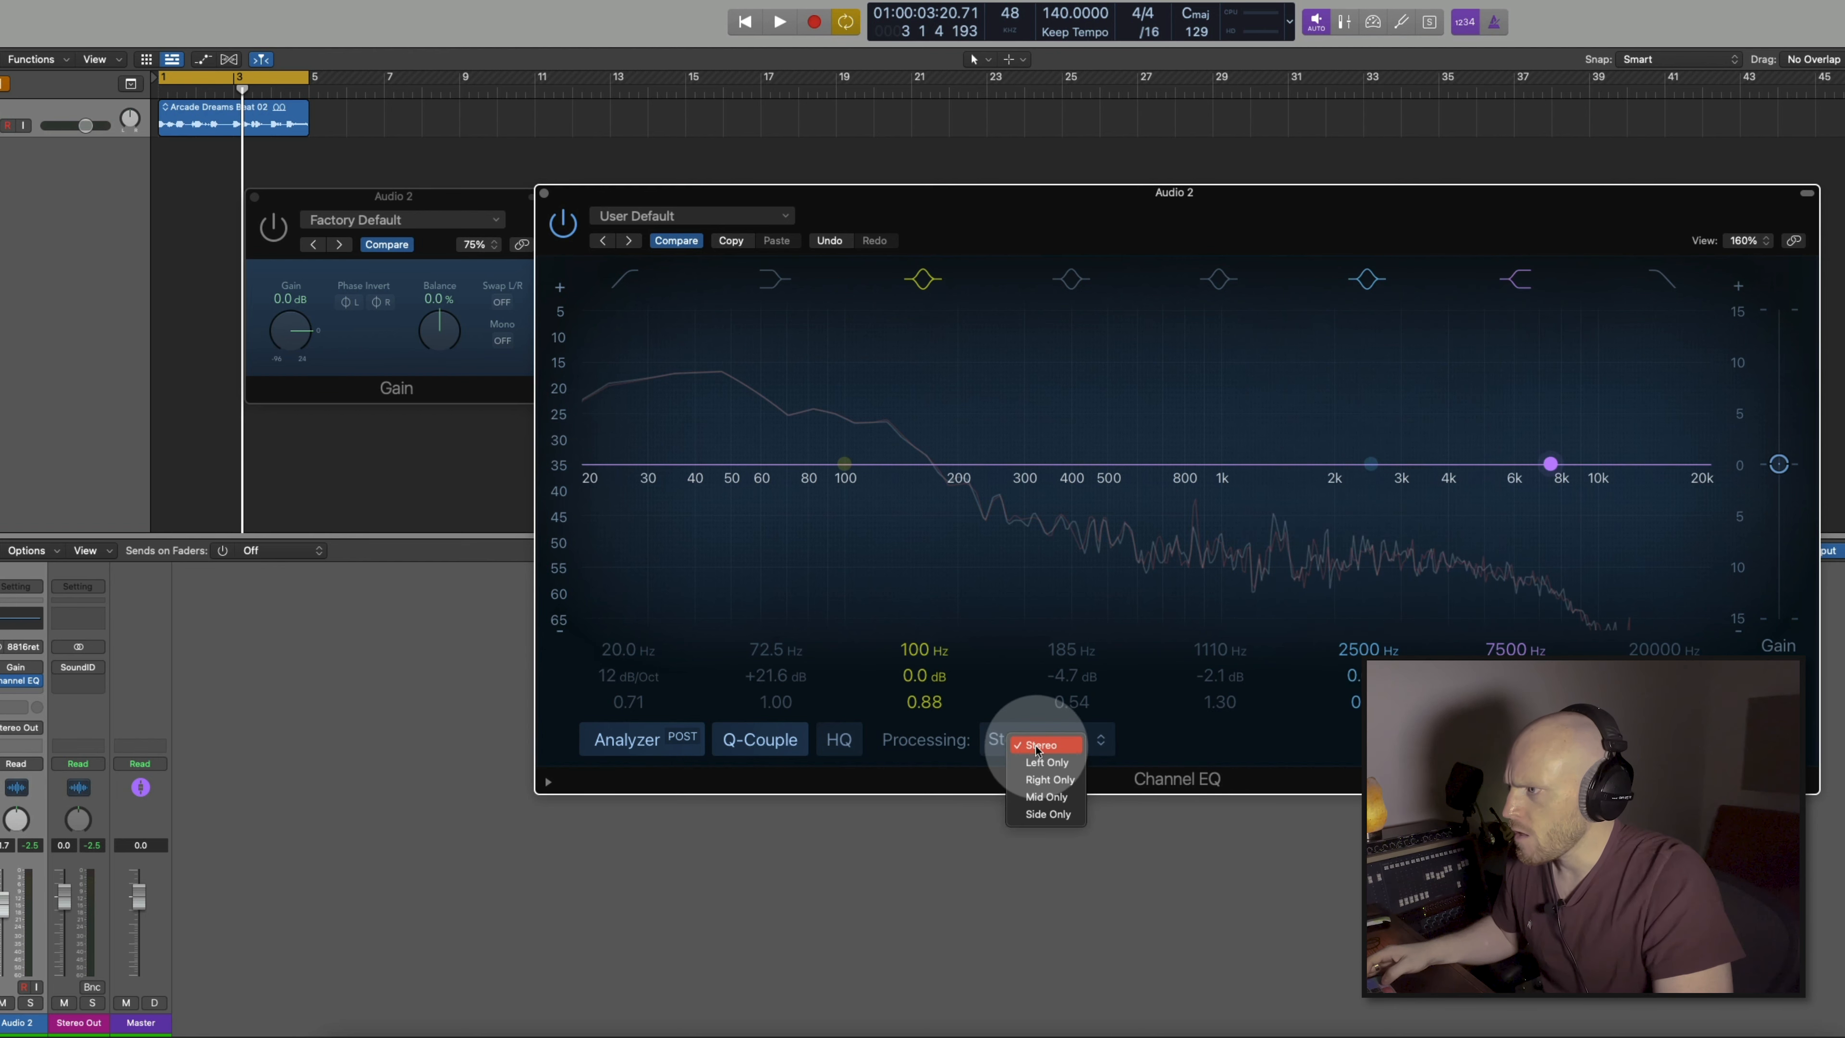
left_click(1051, 795)
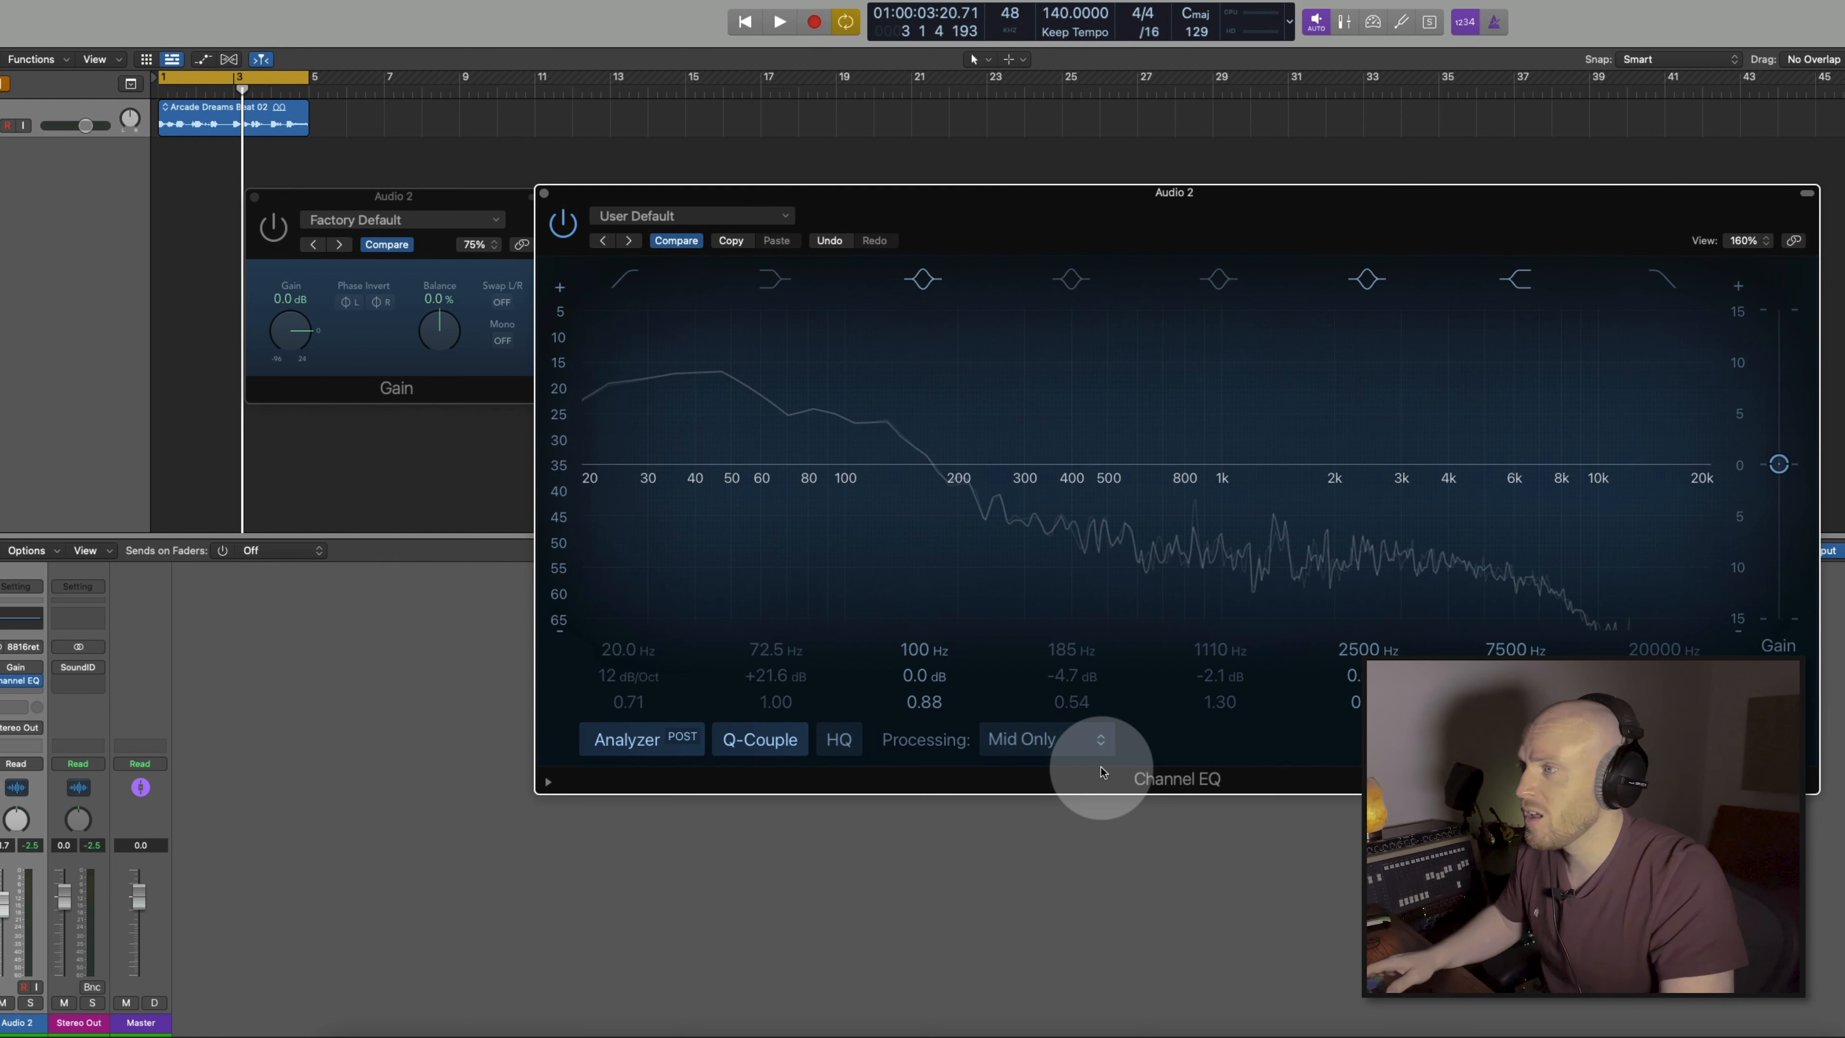
key("space")
left_click_drag(830, 456, 775, 422)
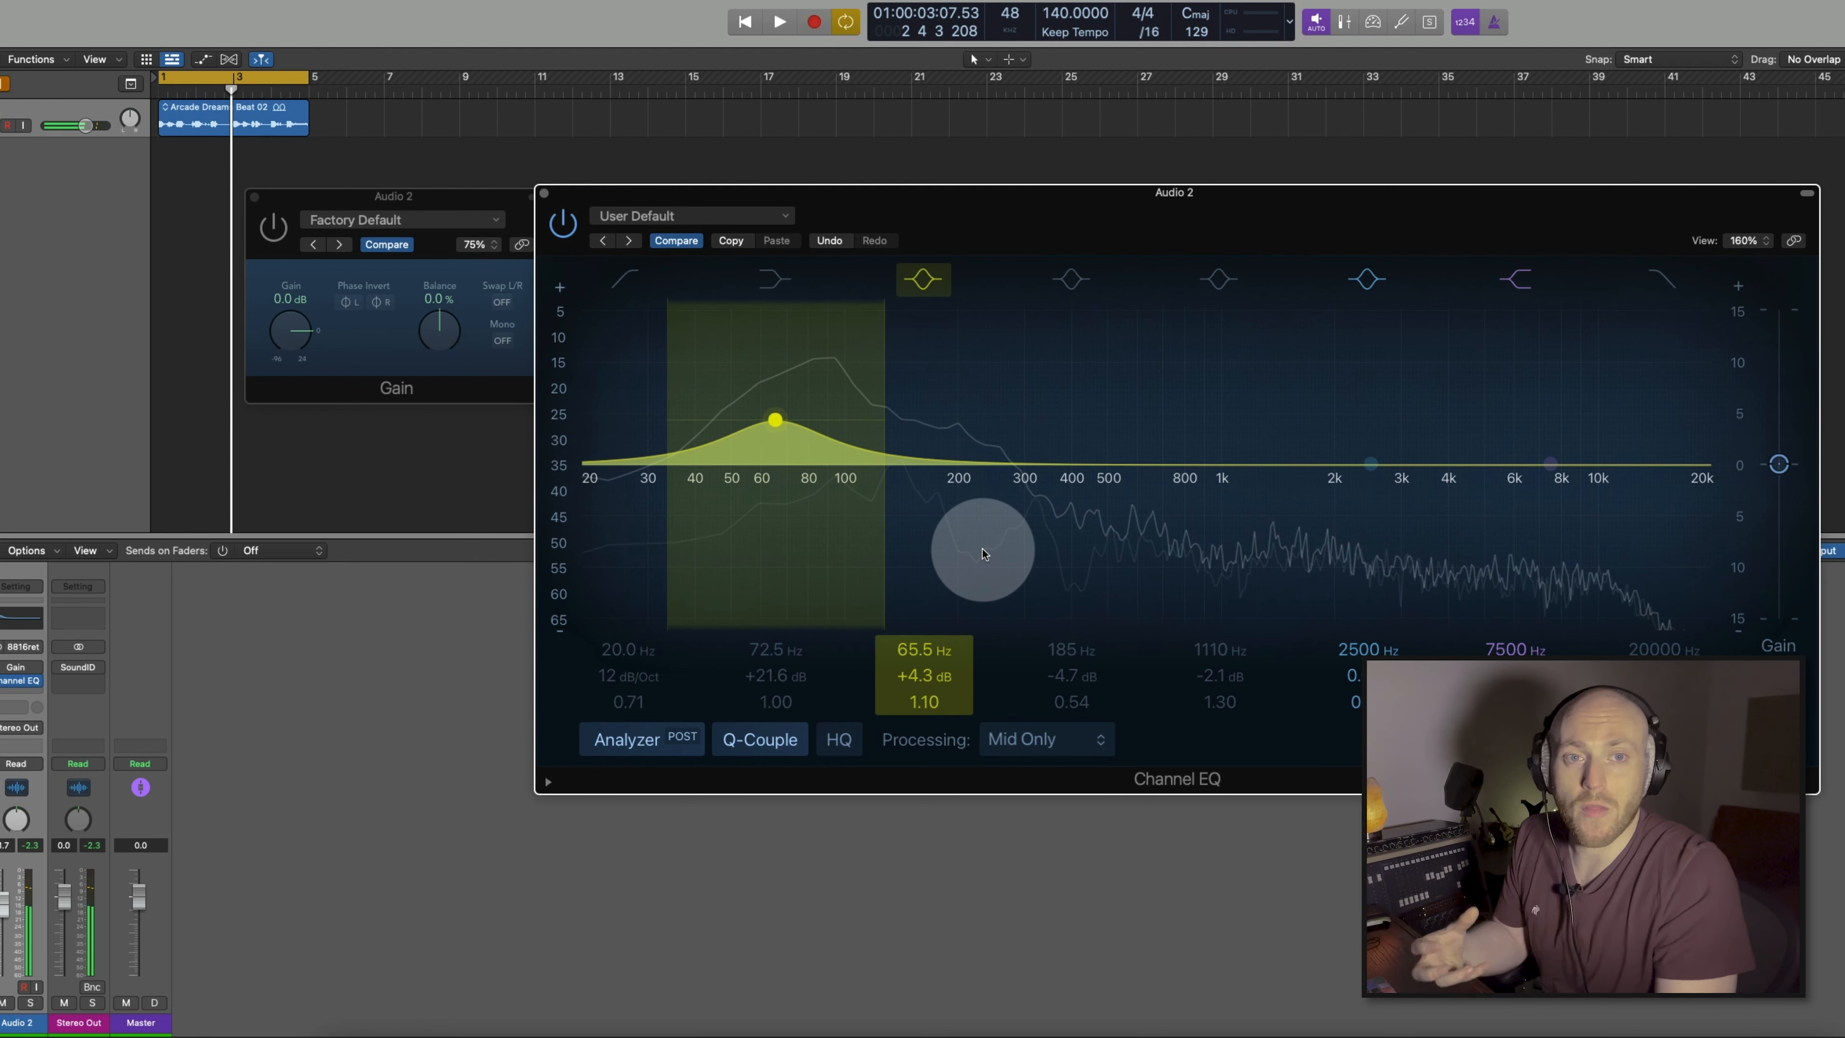
Add a second Channel EQ to the Audio 2 track, set its processing to Side Only and move its window below the first.
left_click(11, 691)
mouse_move(73, 749)
left_click(138, 749)
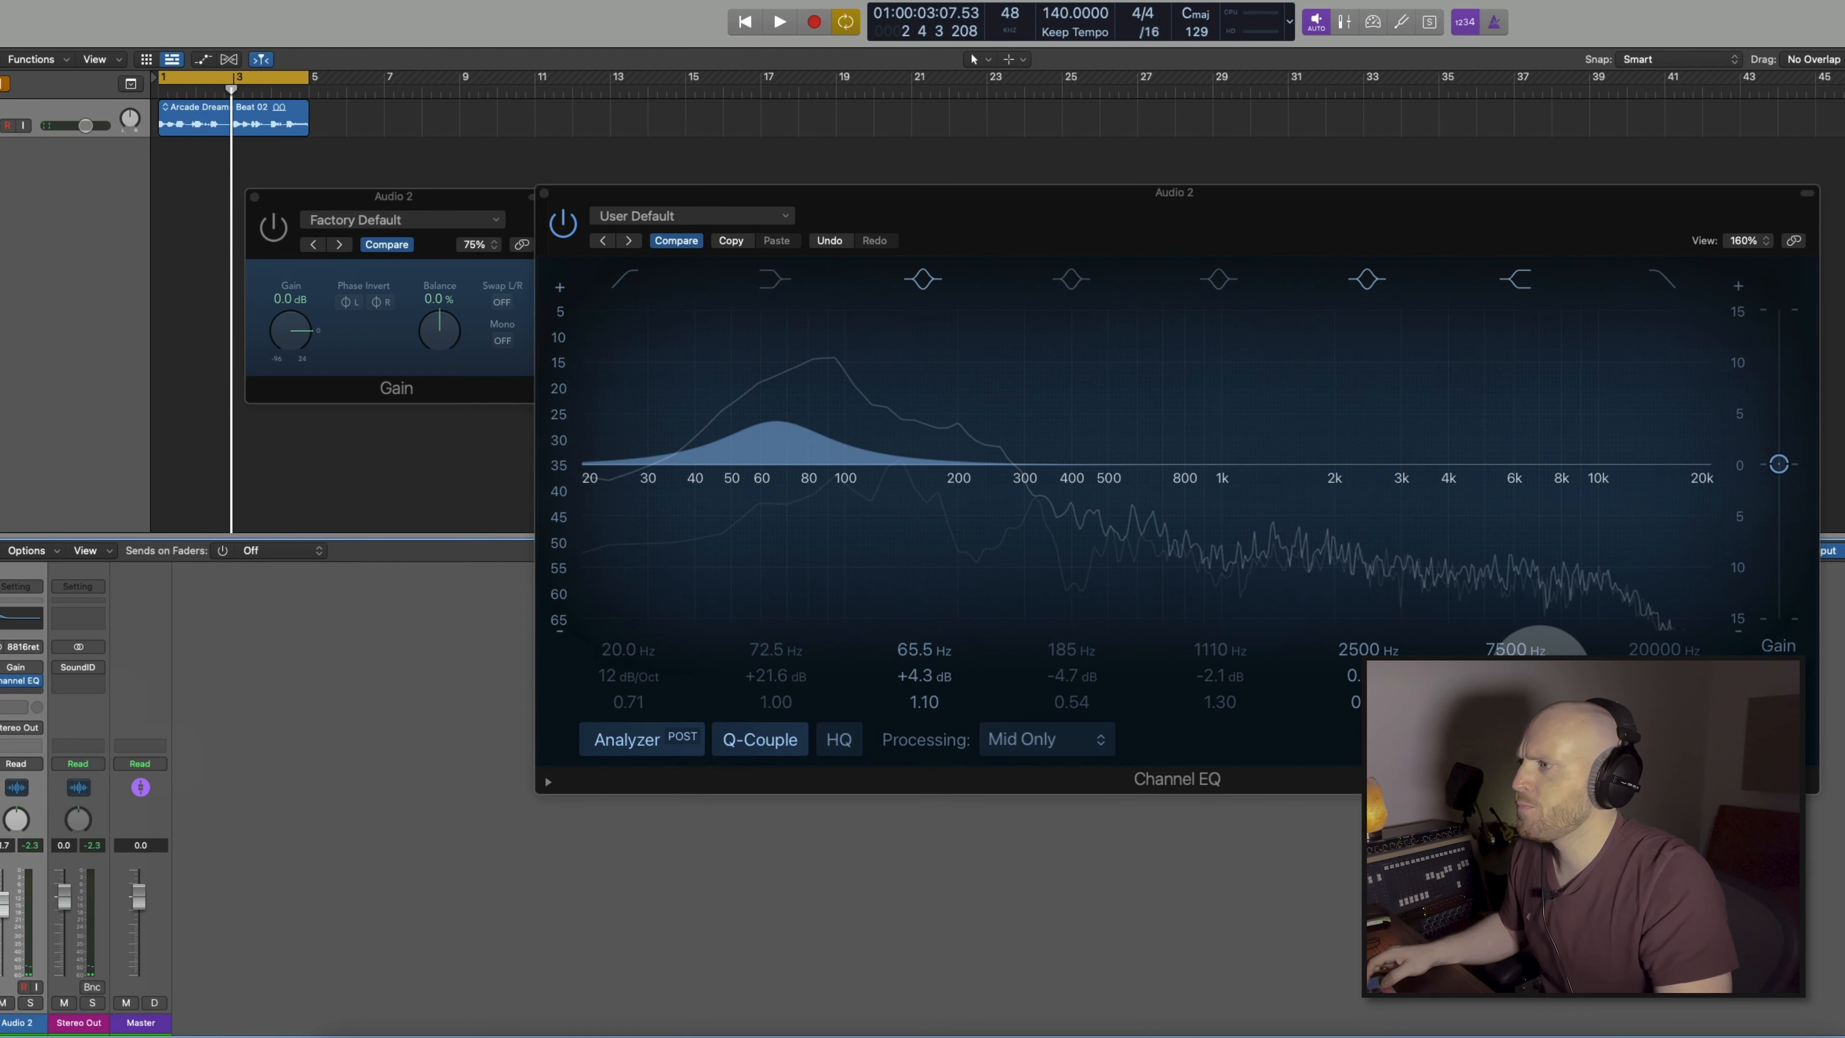
left_click(1089, 742)
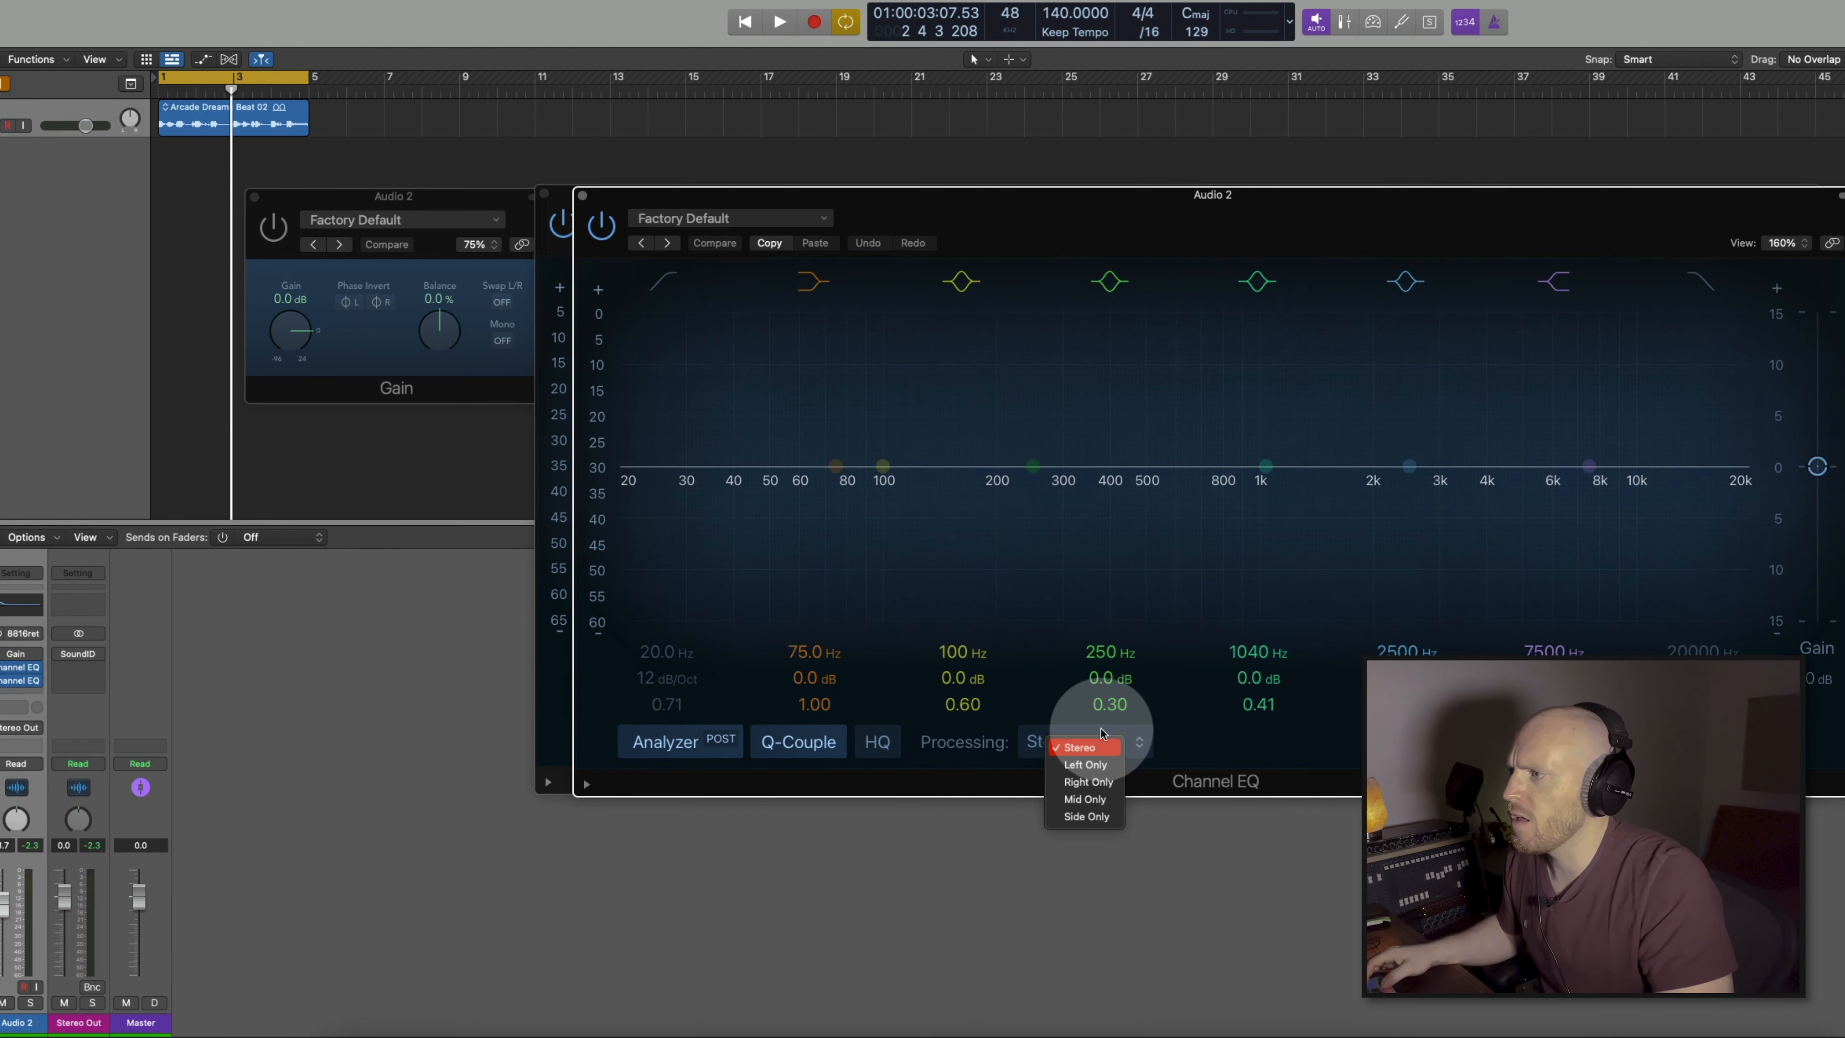
left_click(1087, 817)
left_click_drag(1488, 213, 1511, 319)
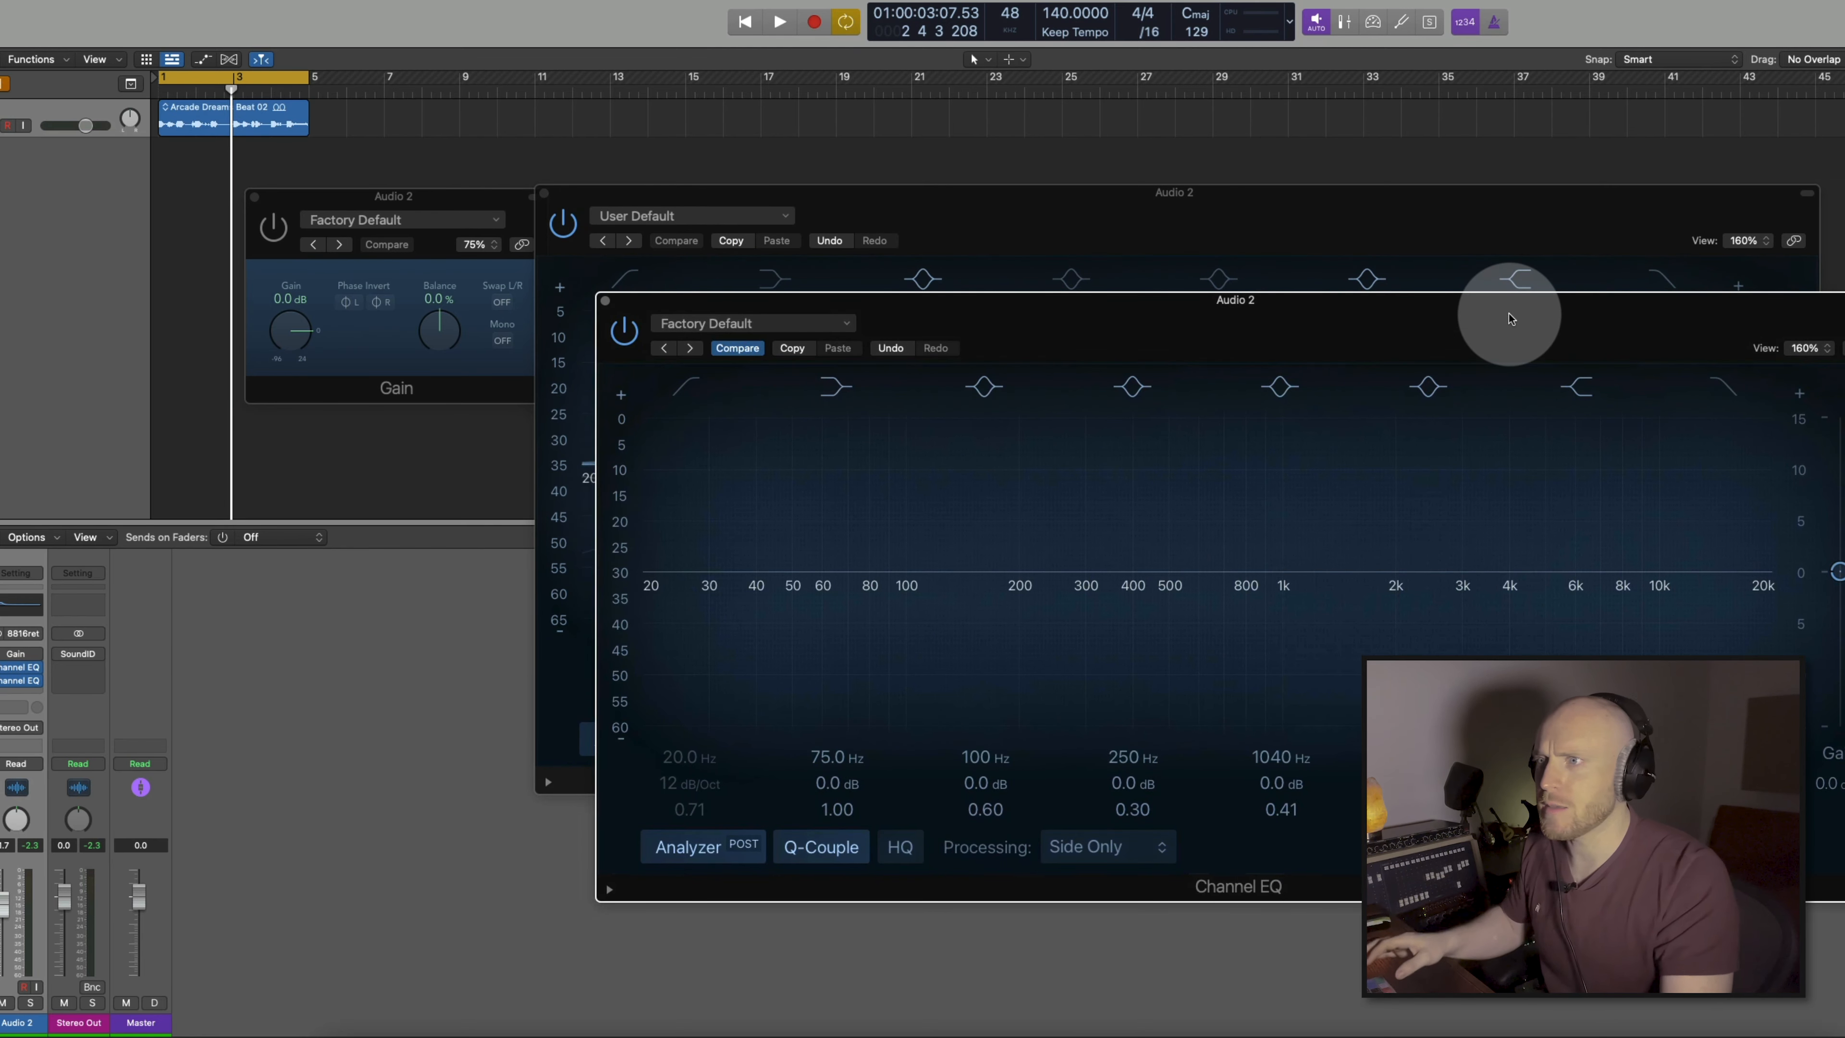
Boost the second EQ's high shelf near 8 kHz by about 10 dB and compare it bypassed and active during playback.
left_click_drag(1611, 571, 1598, 466)
key("space")
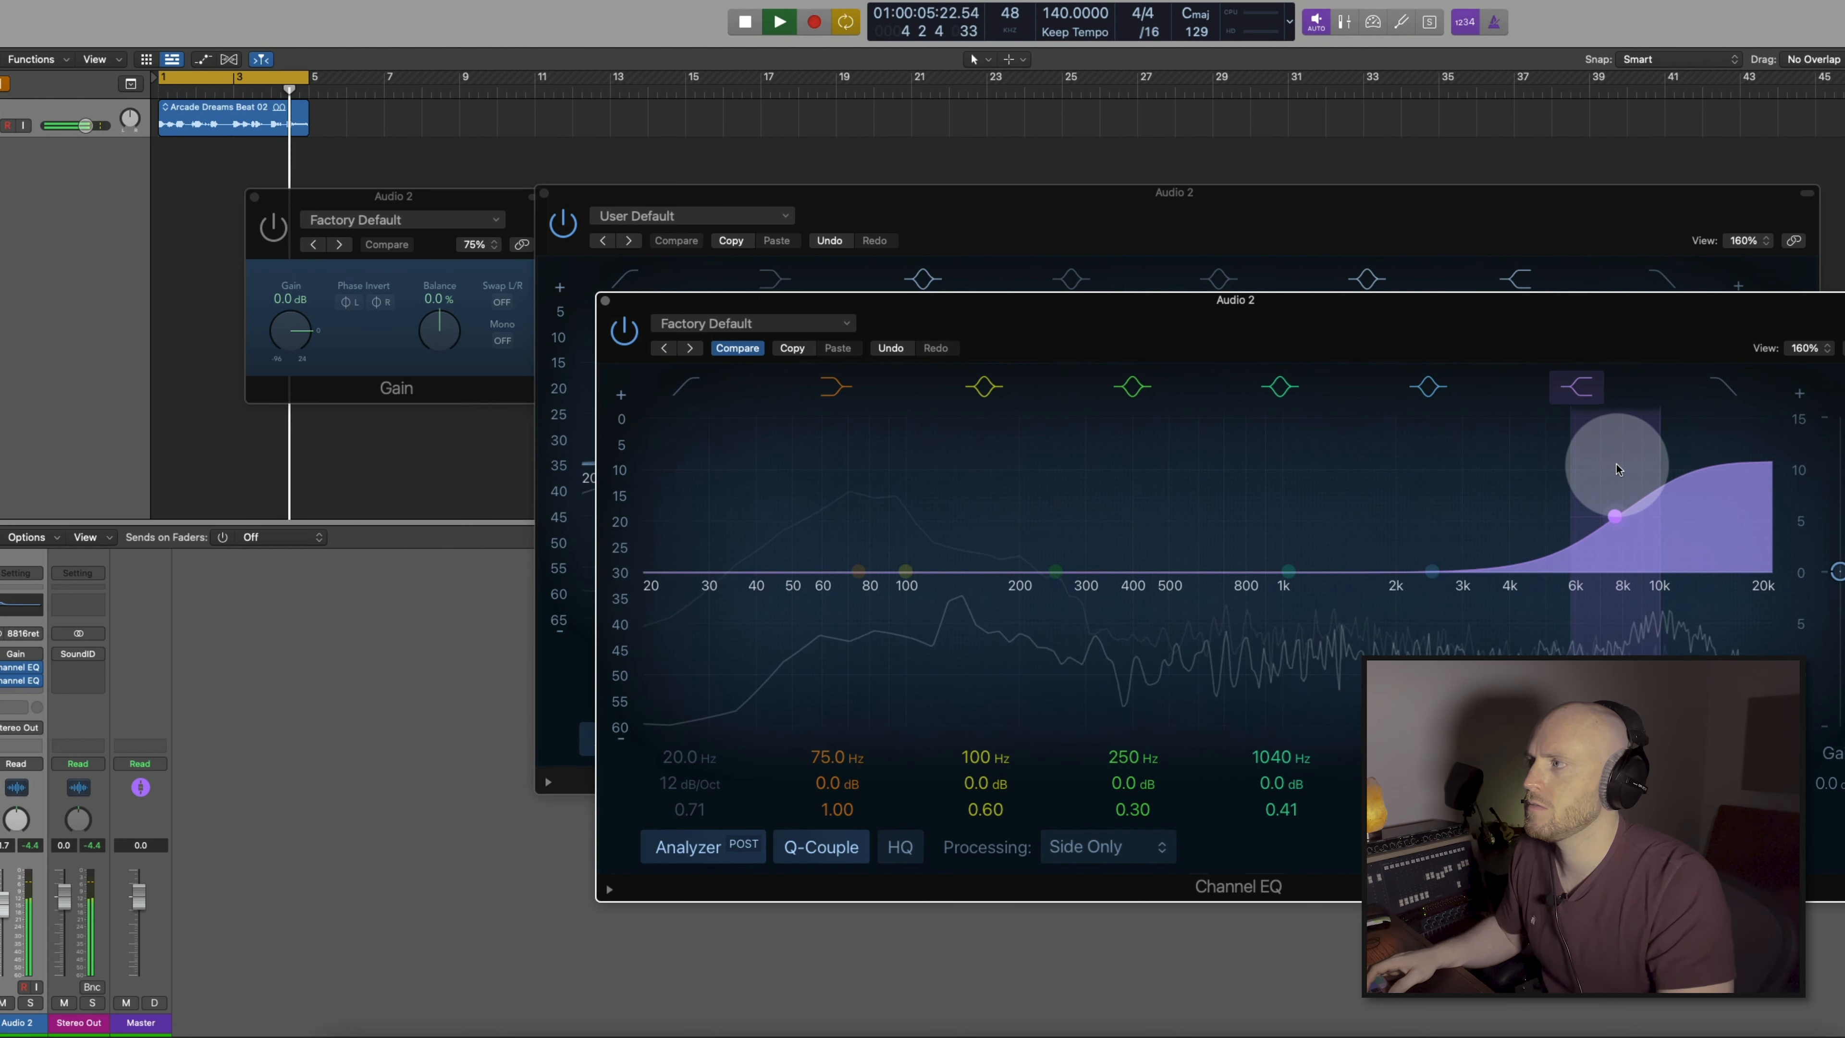
left_click(1, 681)
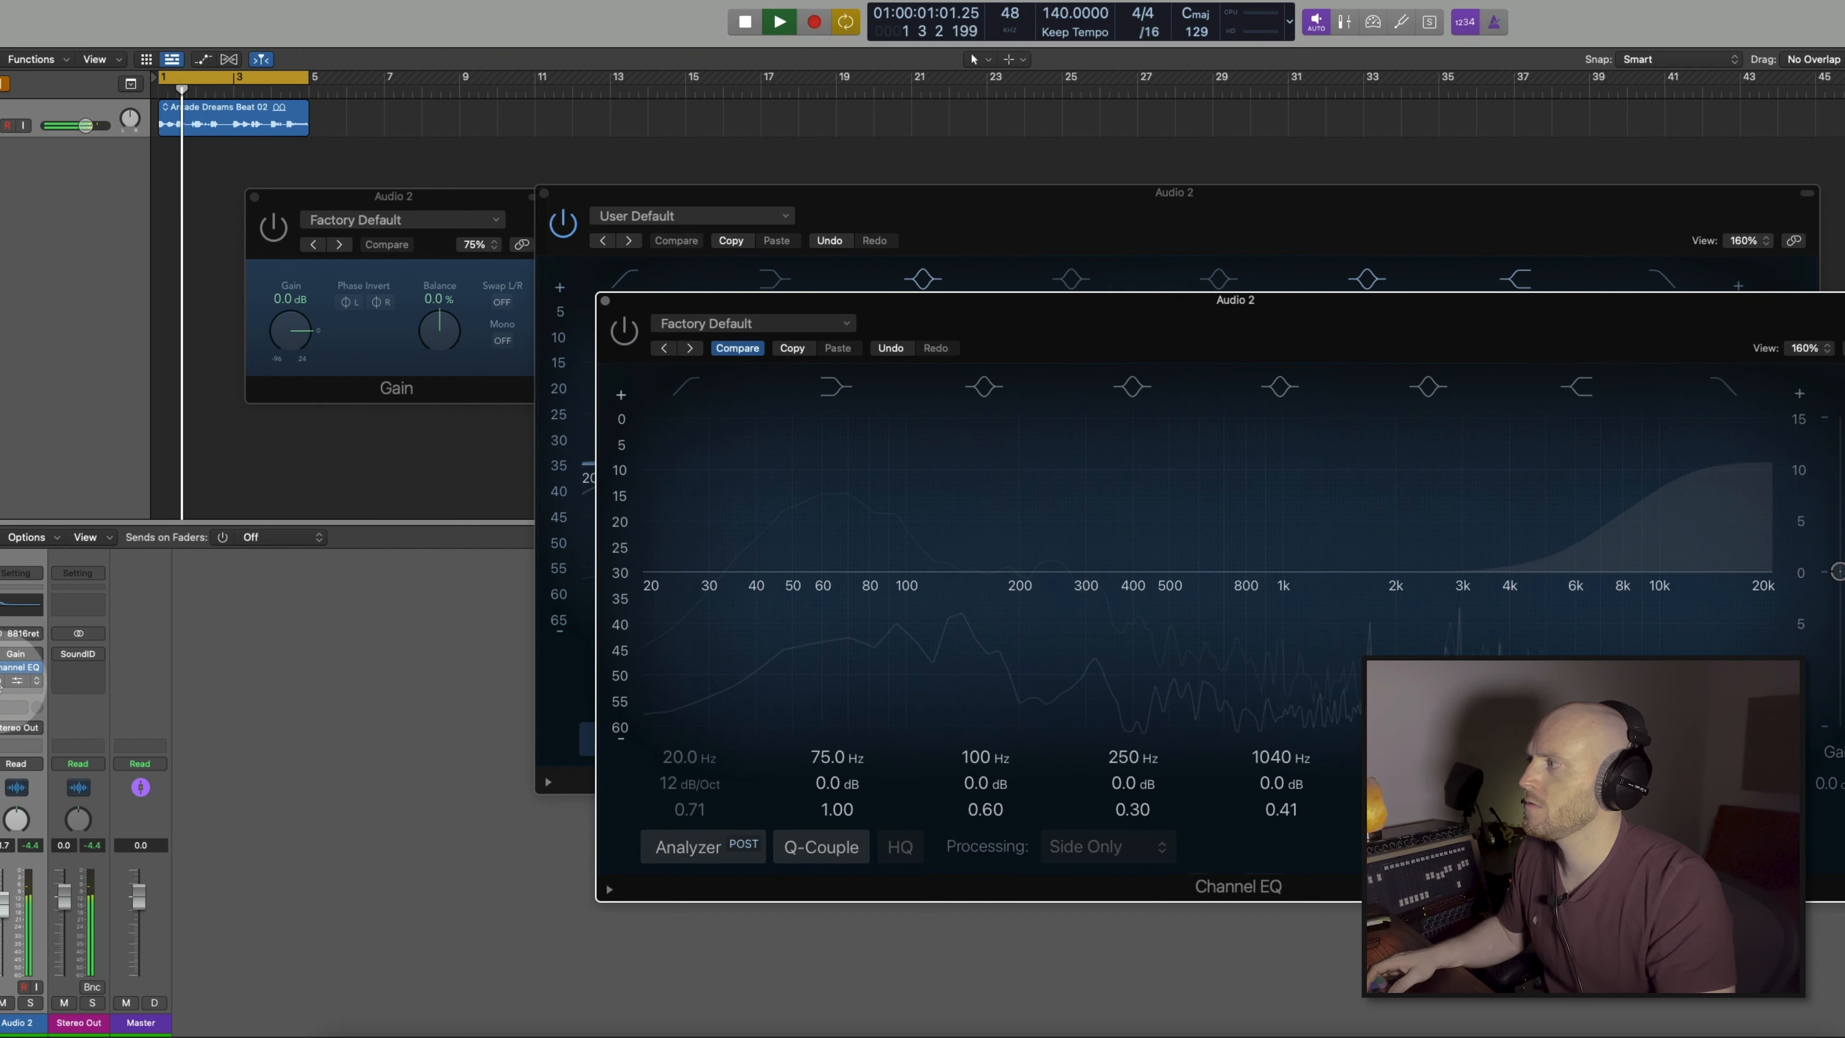
left_click(2, 672)
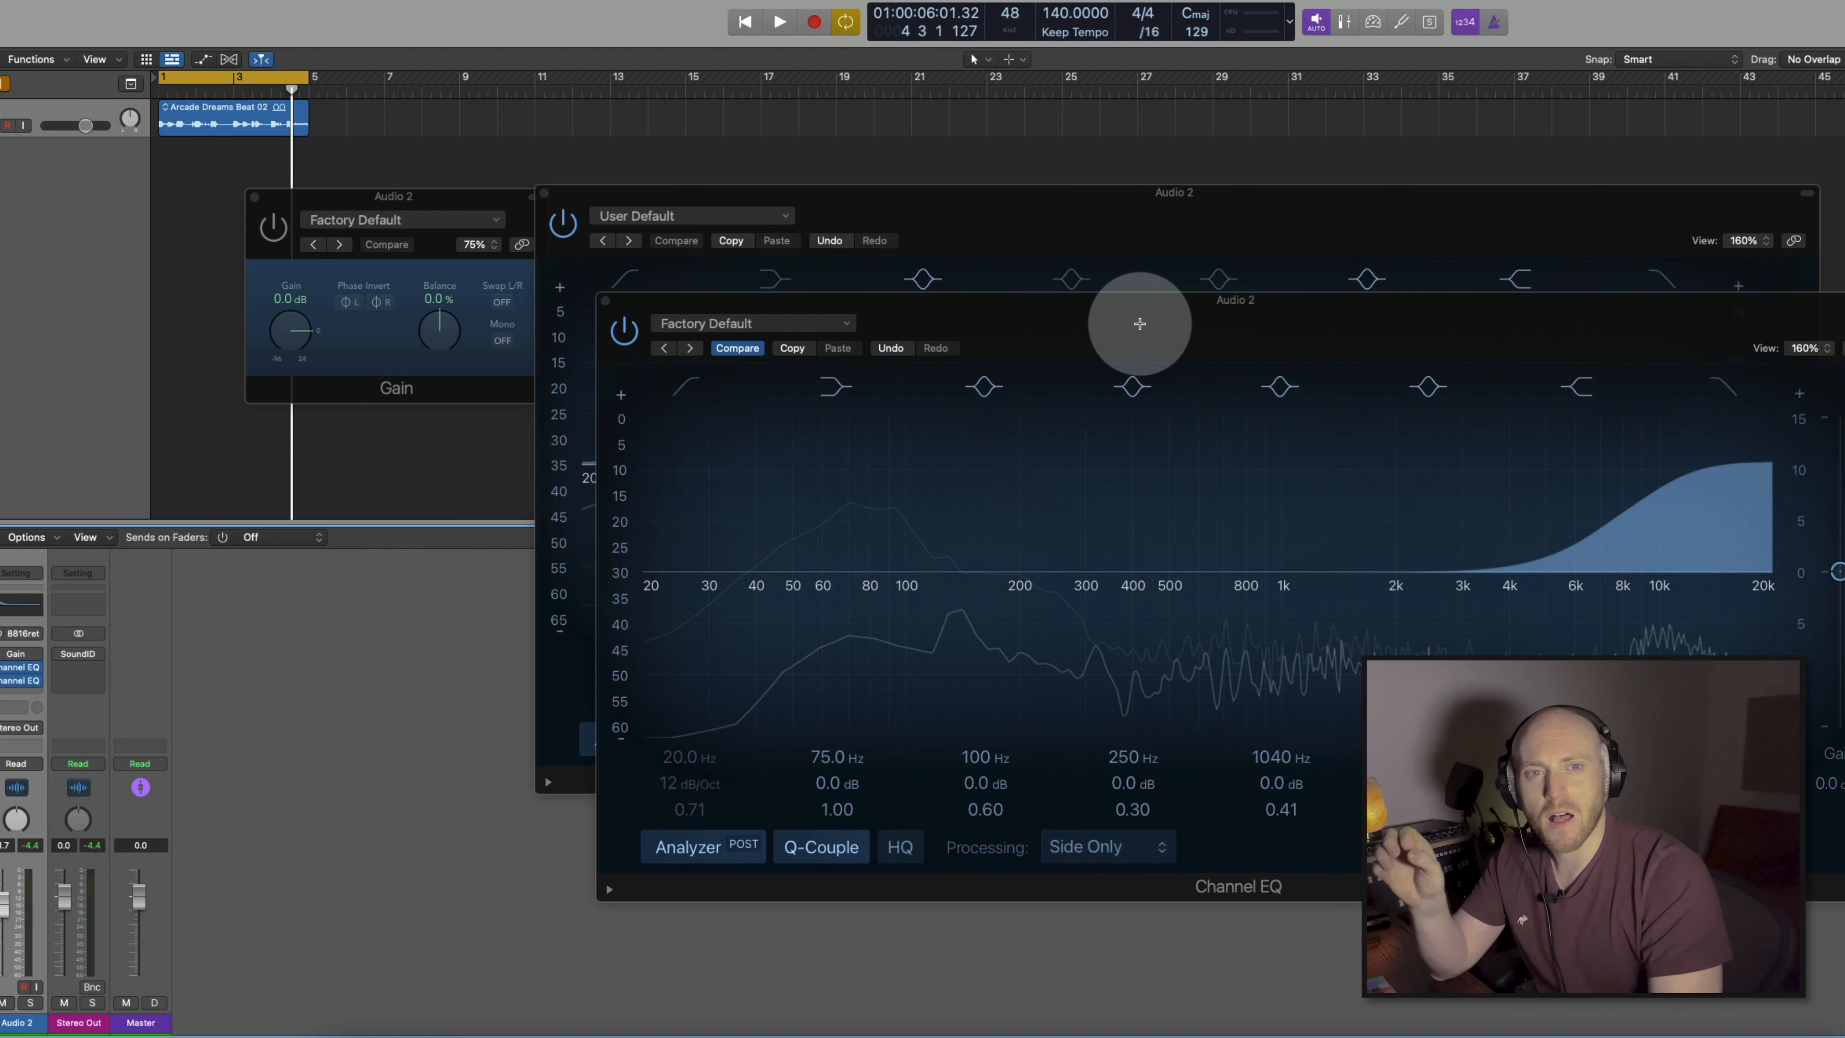
Bring the first EQ's window to the front, move it aside and view its processing modes, keeping Mid Only.
left_click(1103, 235)
left_click_drag(1103, 234, 794, 223)
left_click(734, 741)
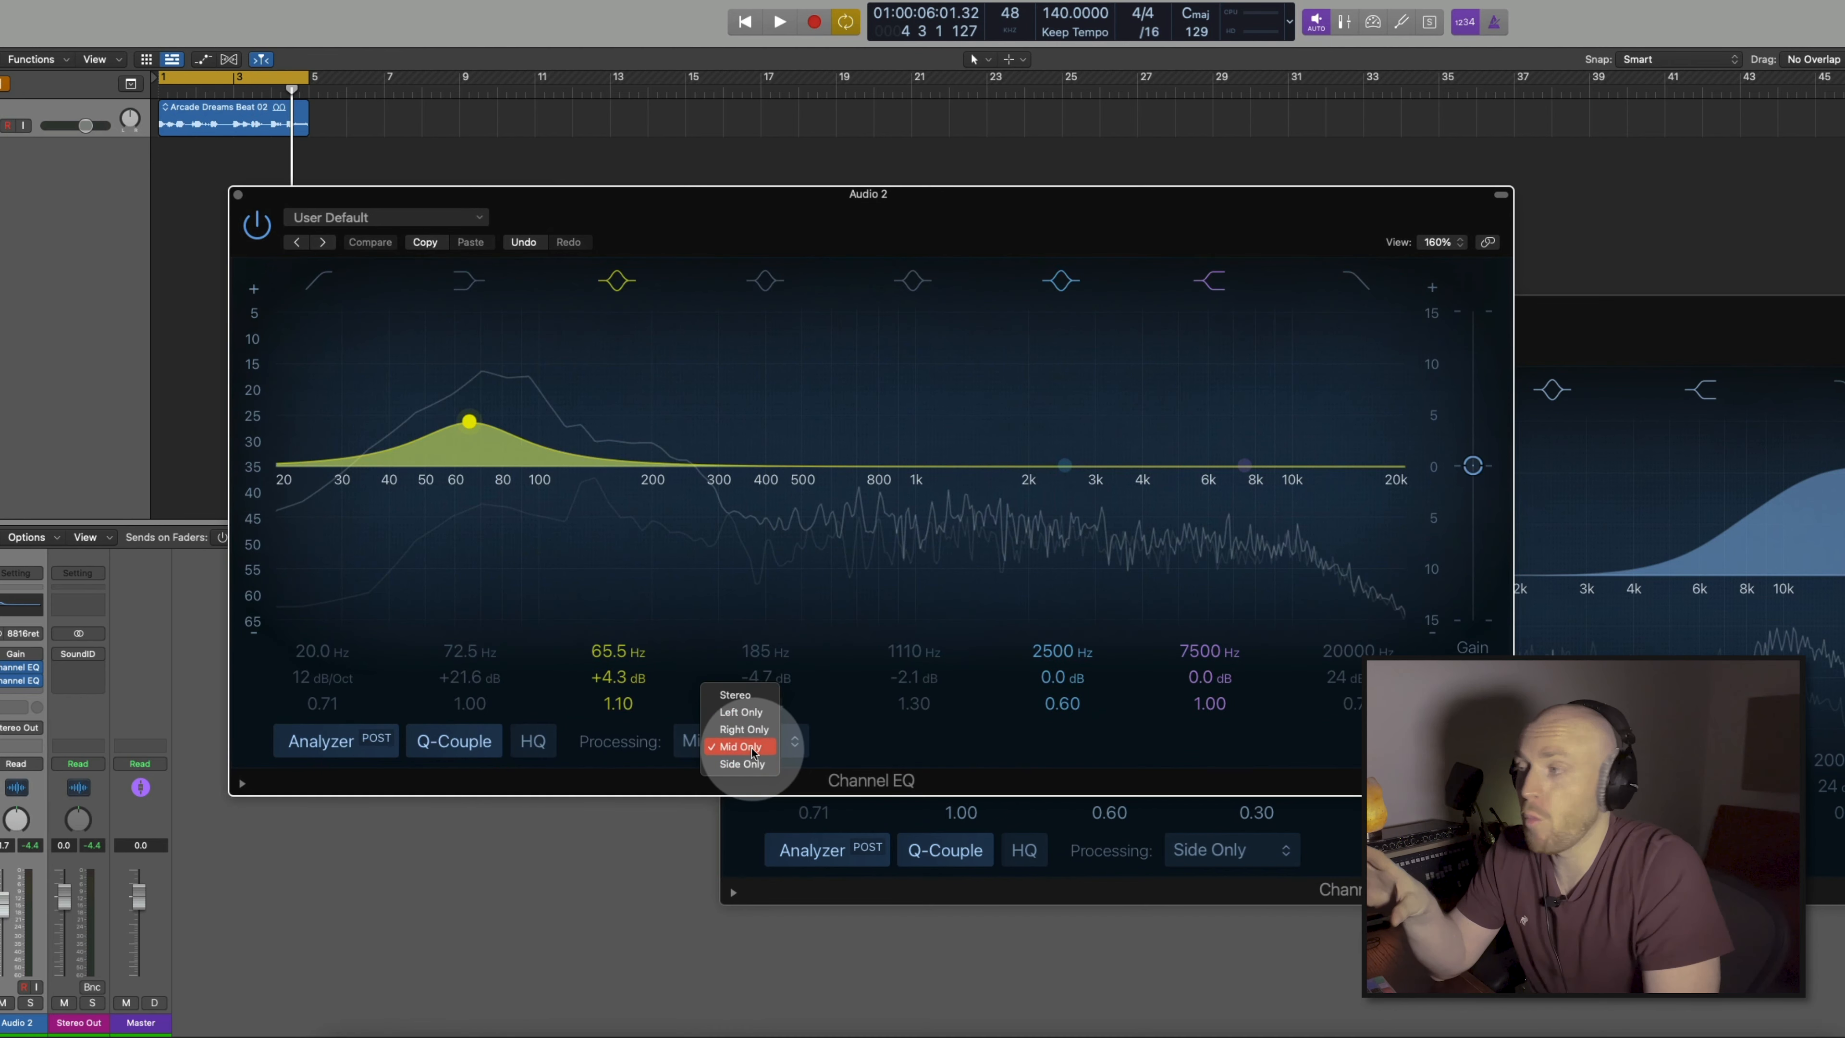
left_click(741, 748)
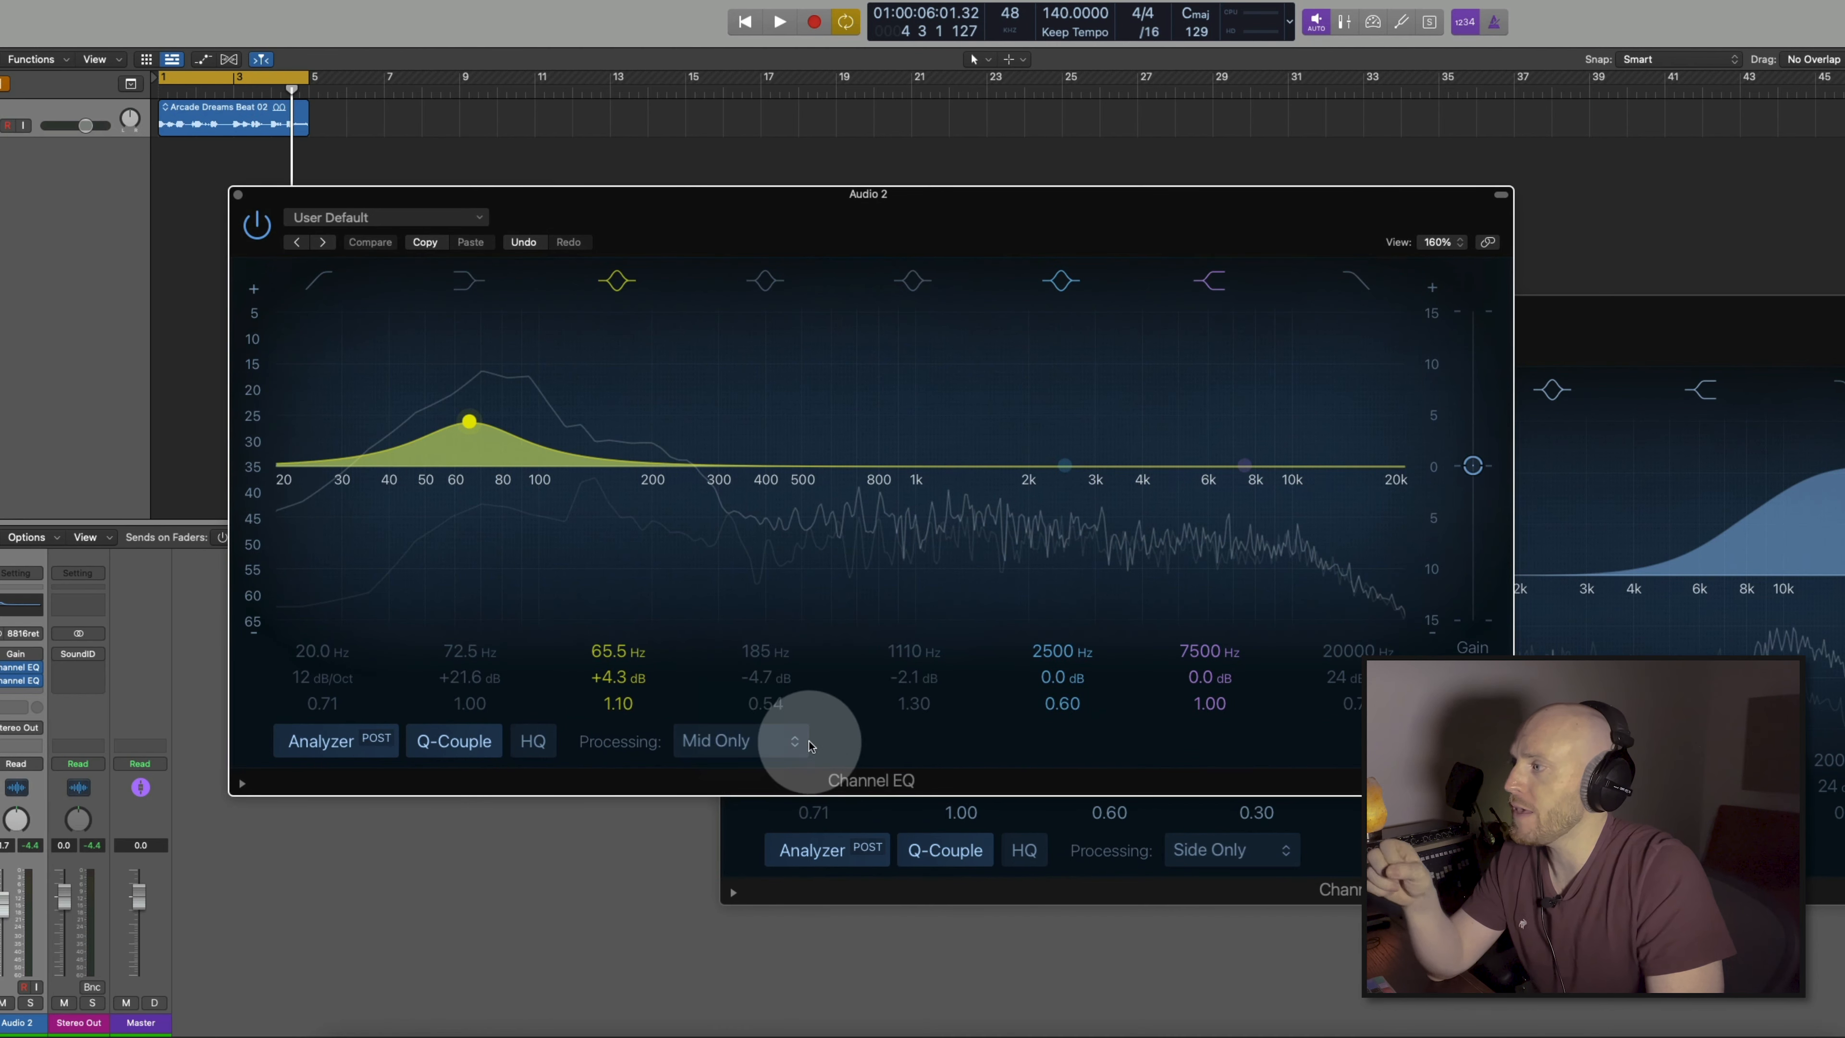
left_click(737, 747)
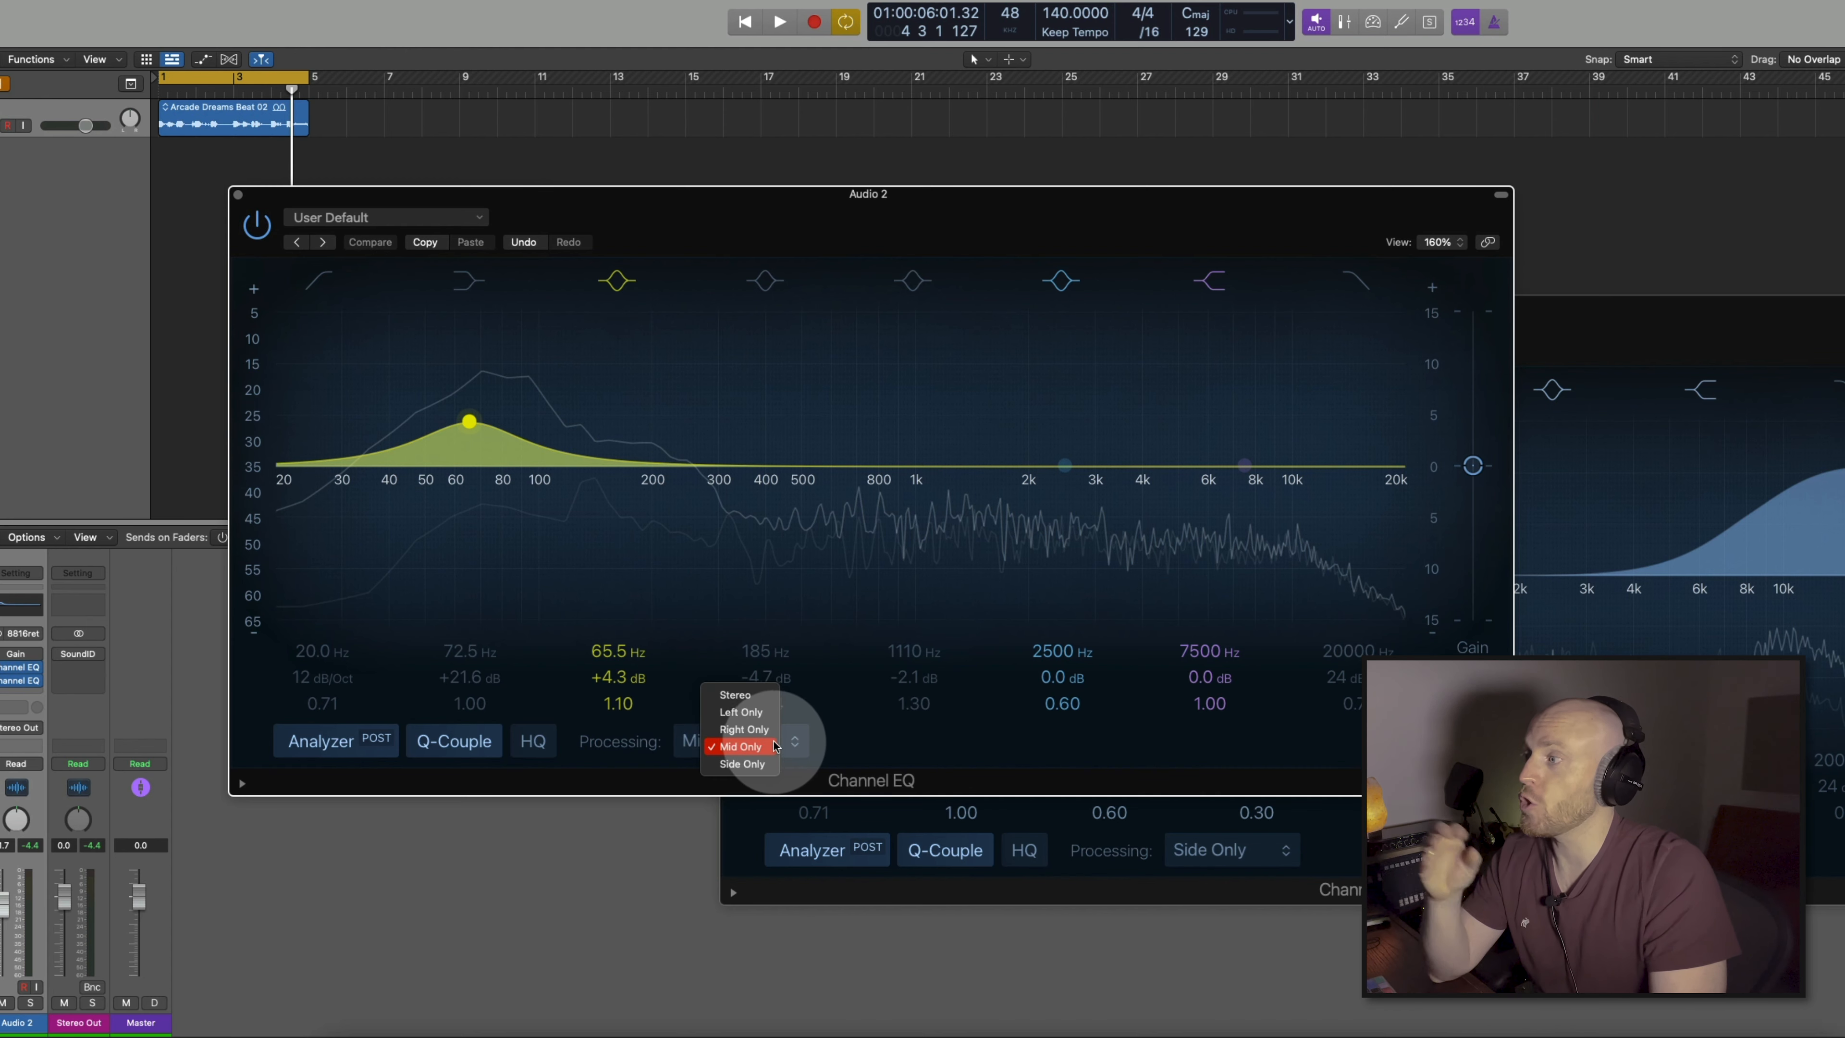
left_click(911, 734)
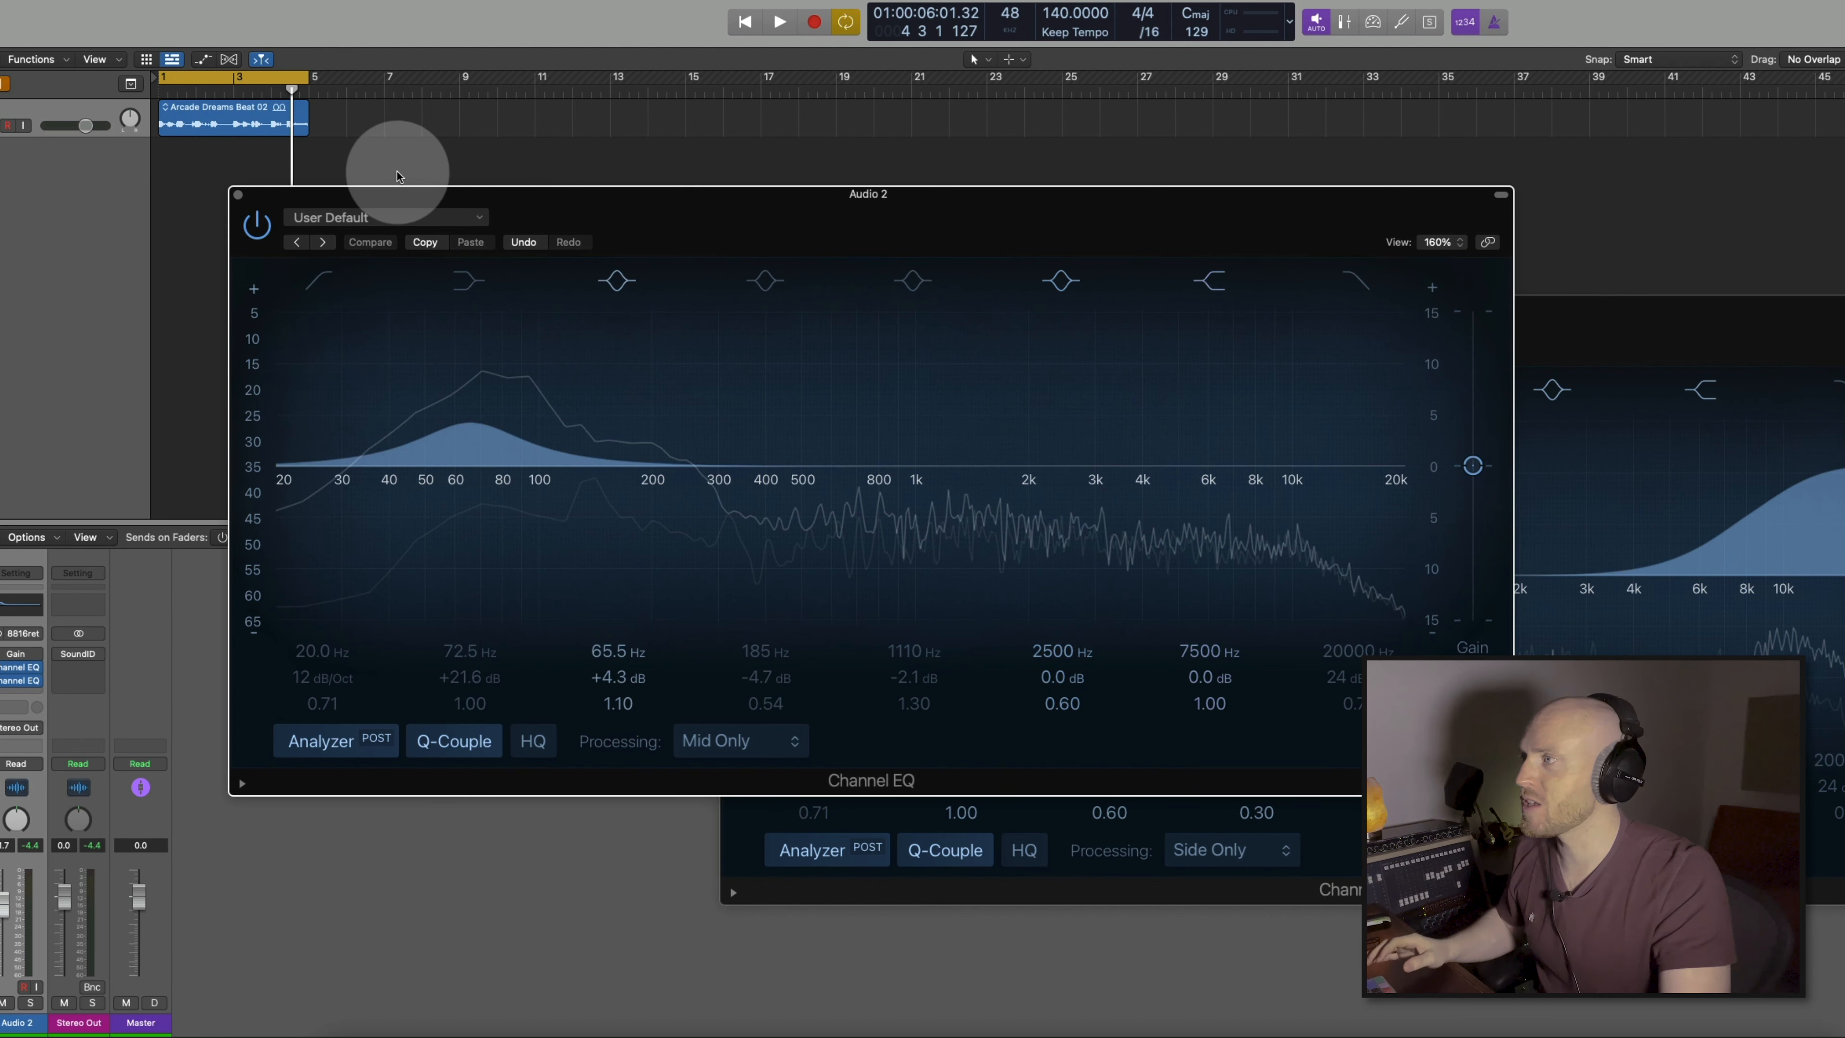
Close both Channel EQ windows and shift the Gain plug-in window slightly.
left_click(239, 195)
left_click(729, 304)
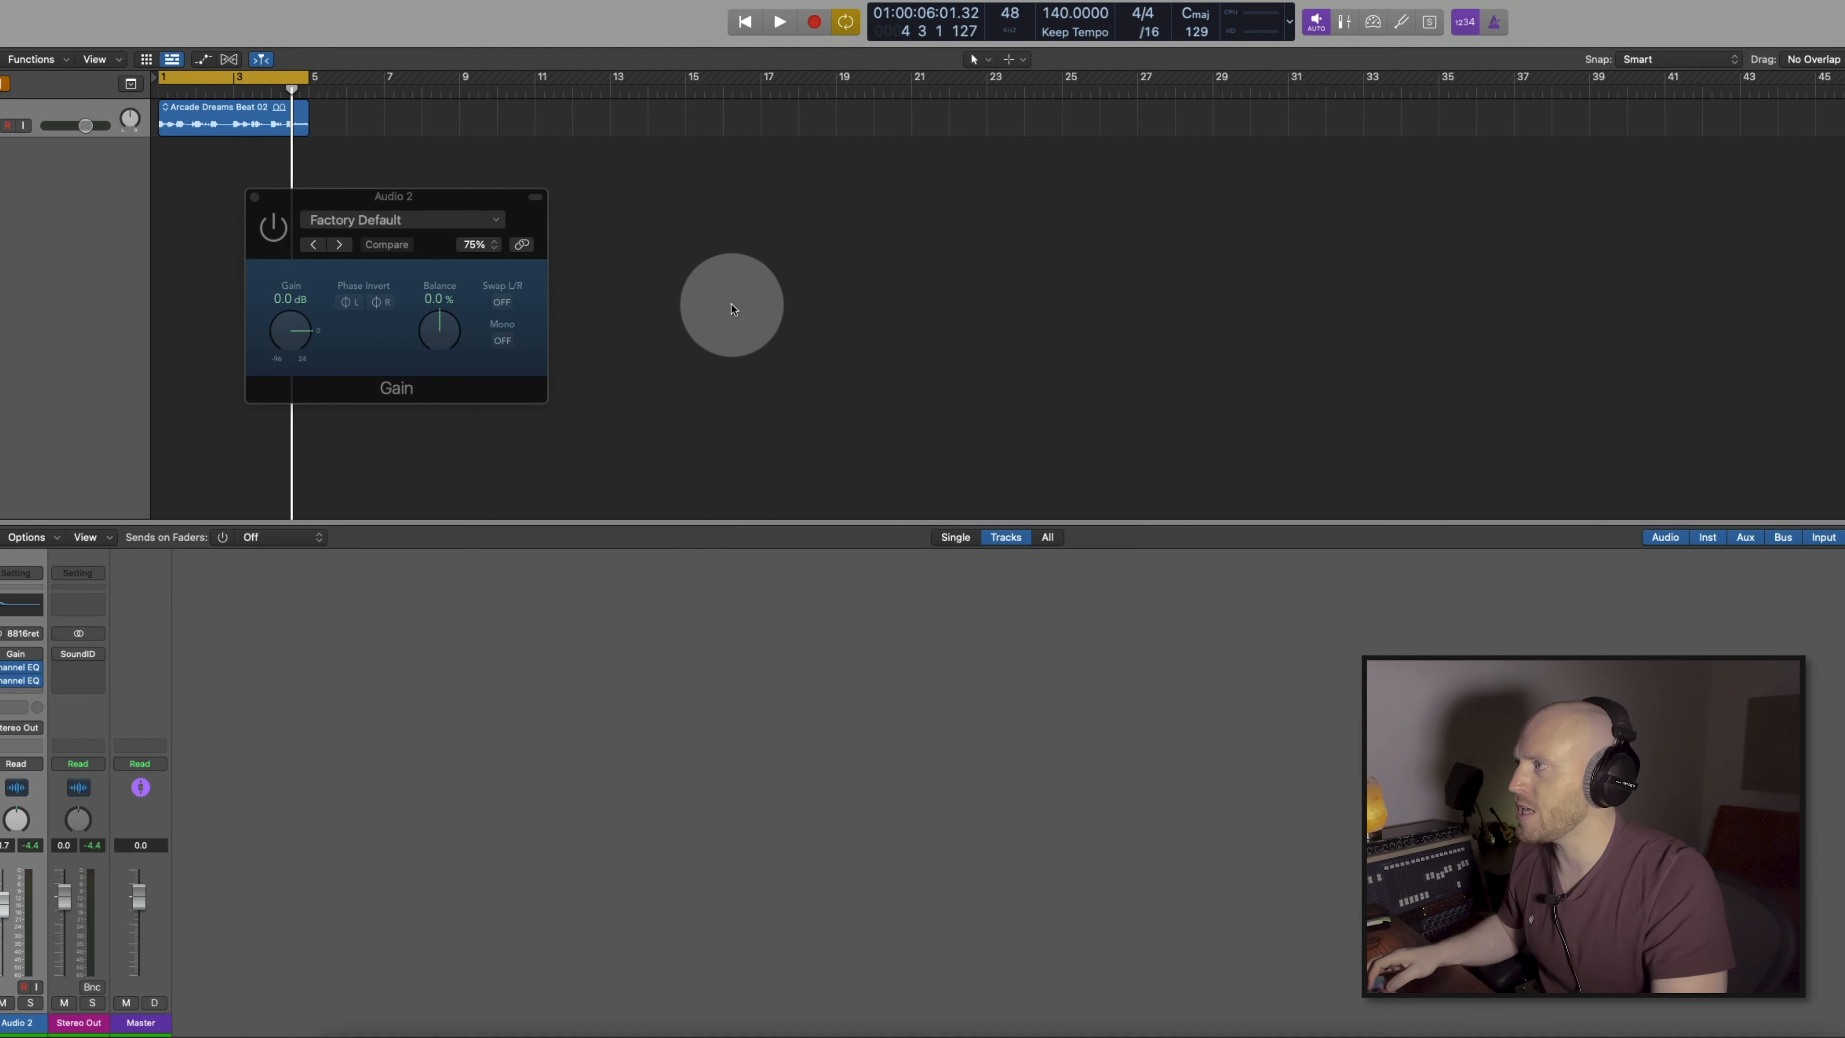
left_click_drag(461, 196, 476, 224)
Remove the second Channel EQ from the Audio 2 track's inserts and reopen the first one.
left_click(37, 678)
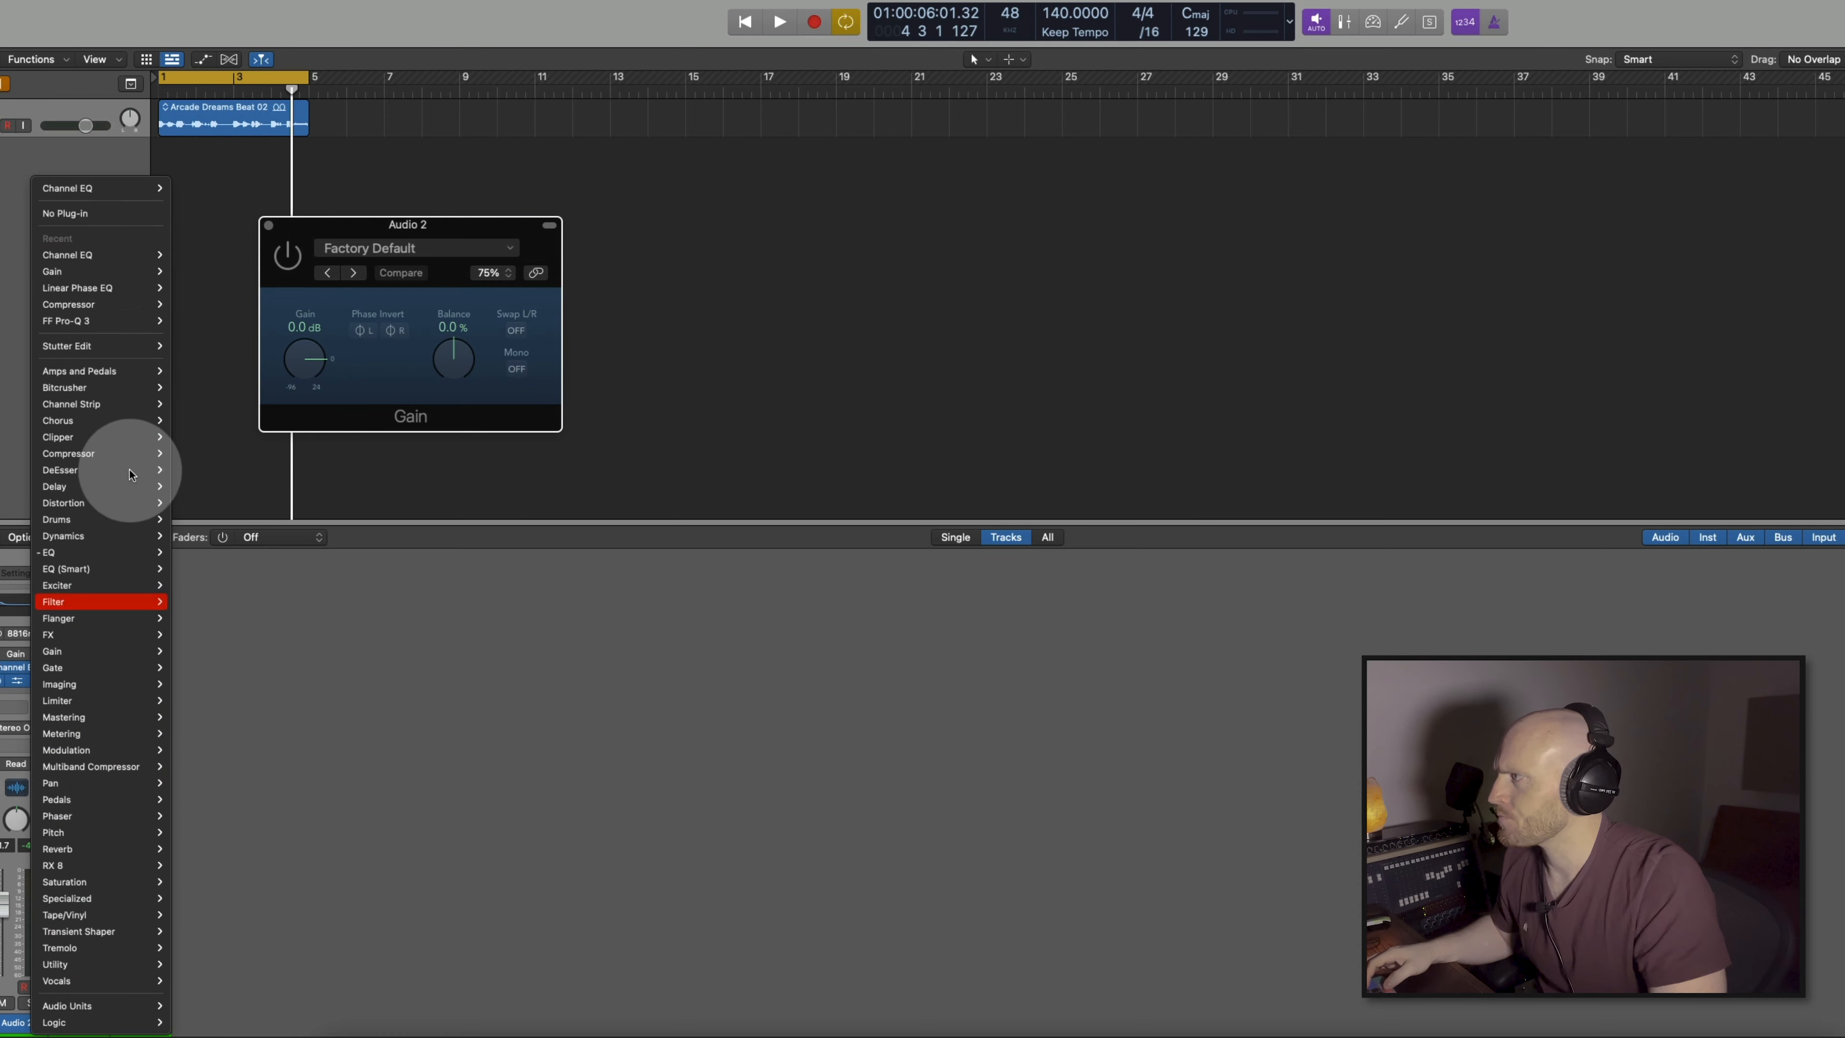
left_click(109, 187)
left_click(16, 681)
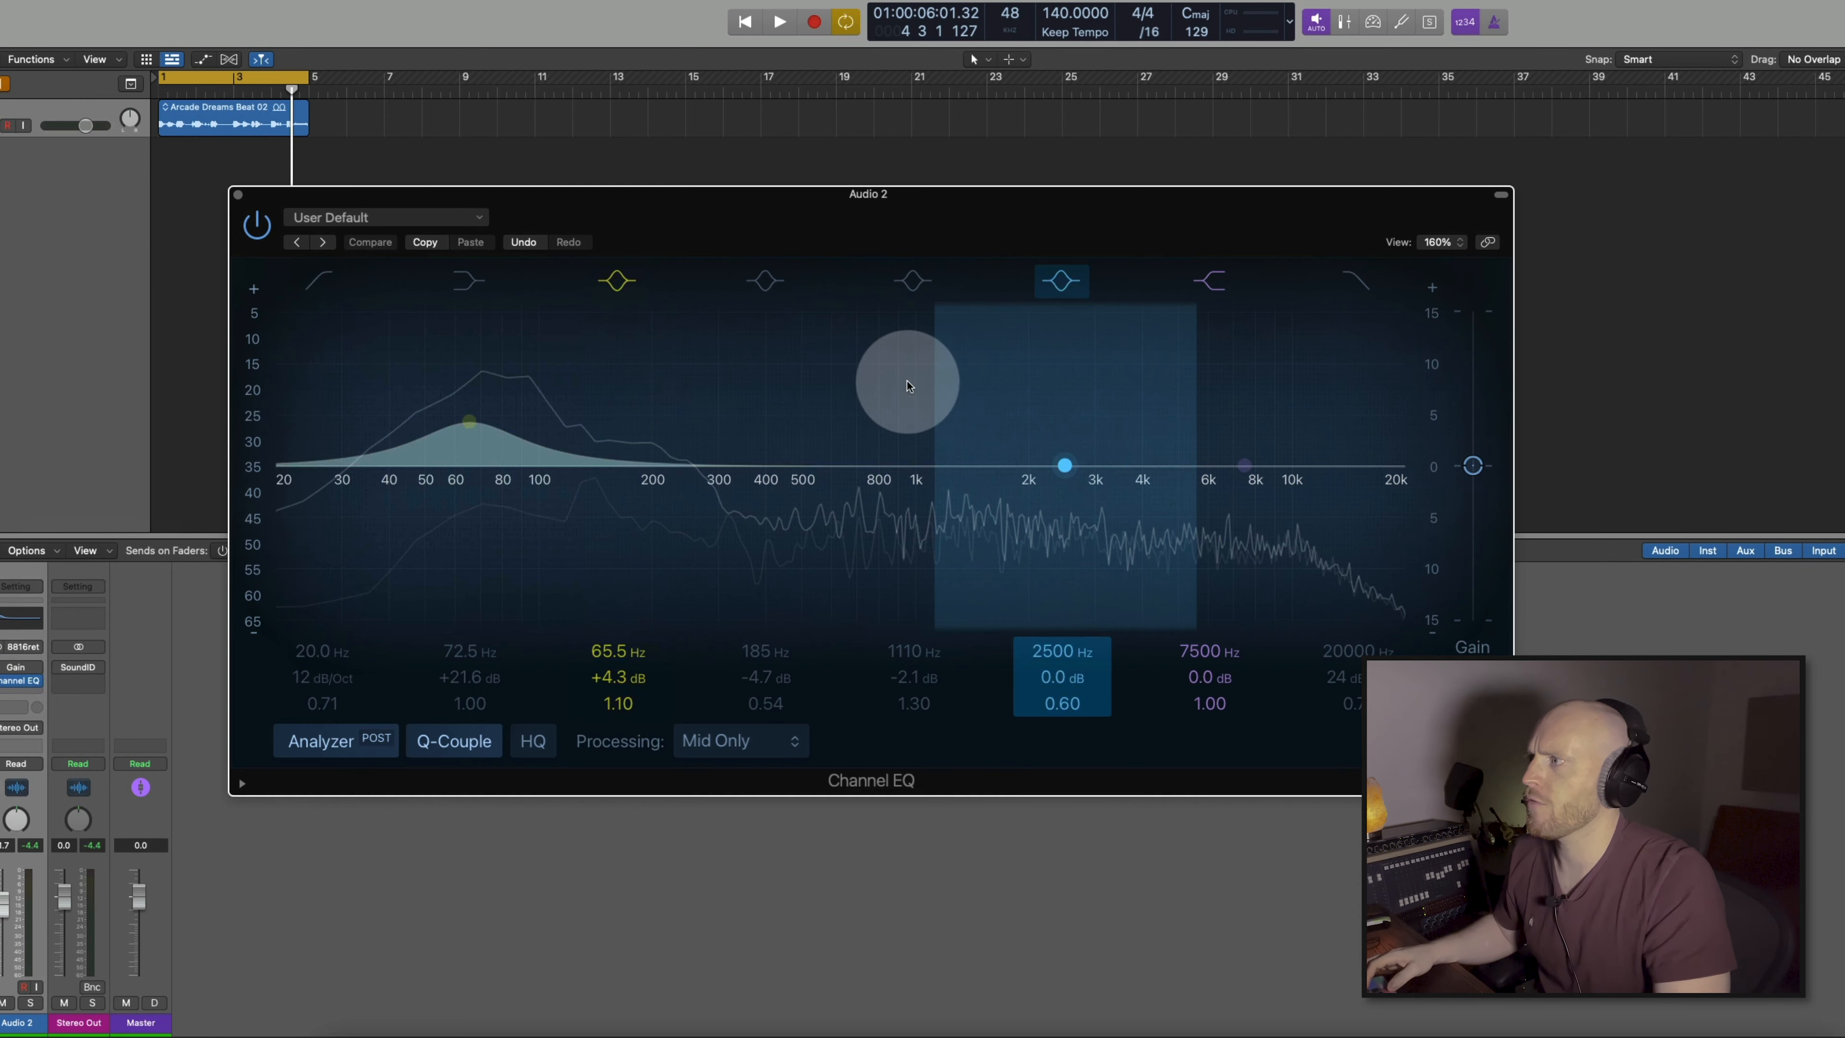
Raise the 65.5 Hz boost to +5.4 dB at 82.5 Hz and set the processing mode back to Stereo.
left_click(752, 744)
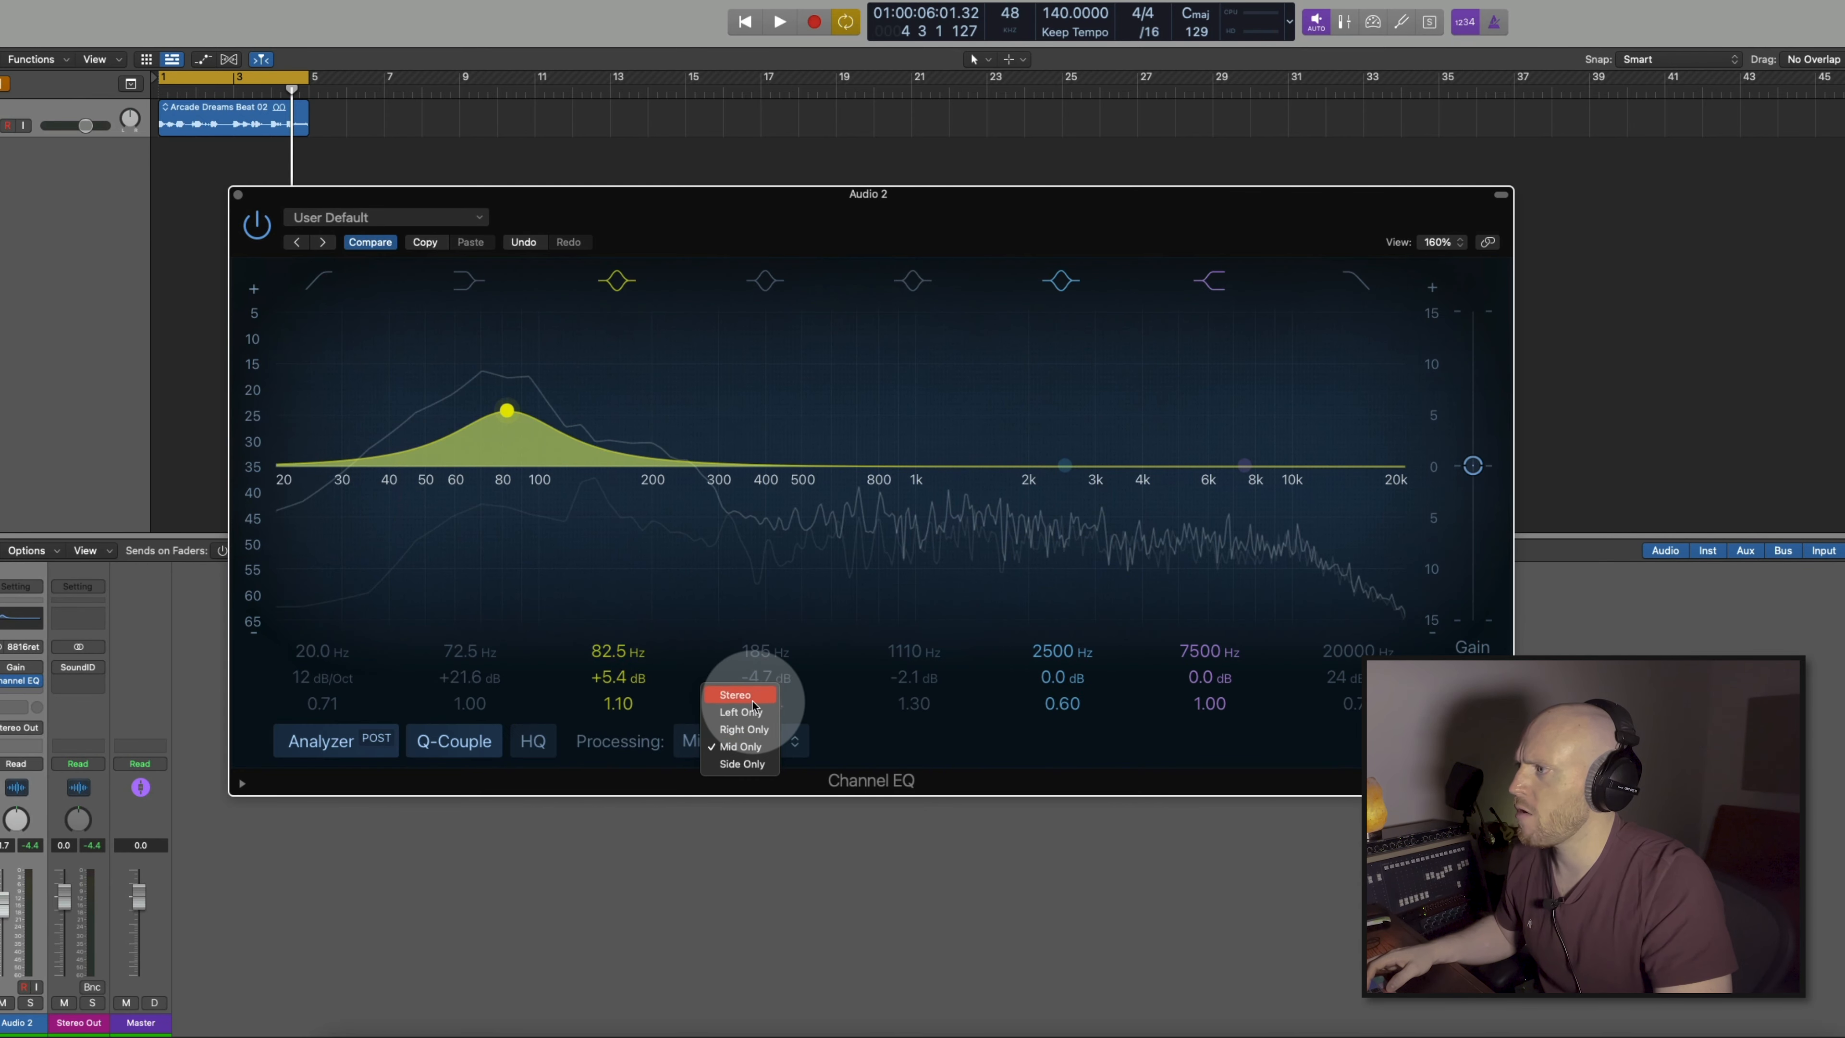
left_click(735, 695)
Boost the 2500 Hz band by 3.6 dB at 3580 Hz, and enable the 185 Hz band as a 4.3 dB cut at 484 Hz.
left_click_drag(1064, 465, 1131, 415)
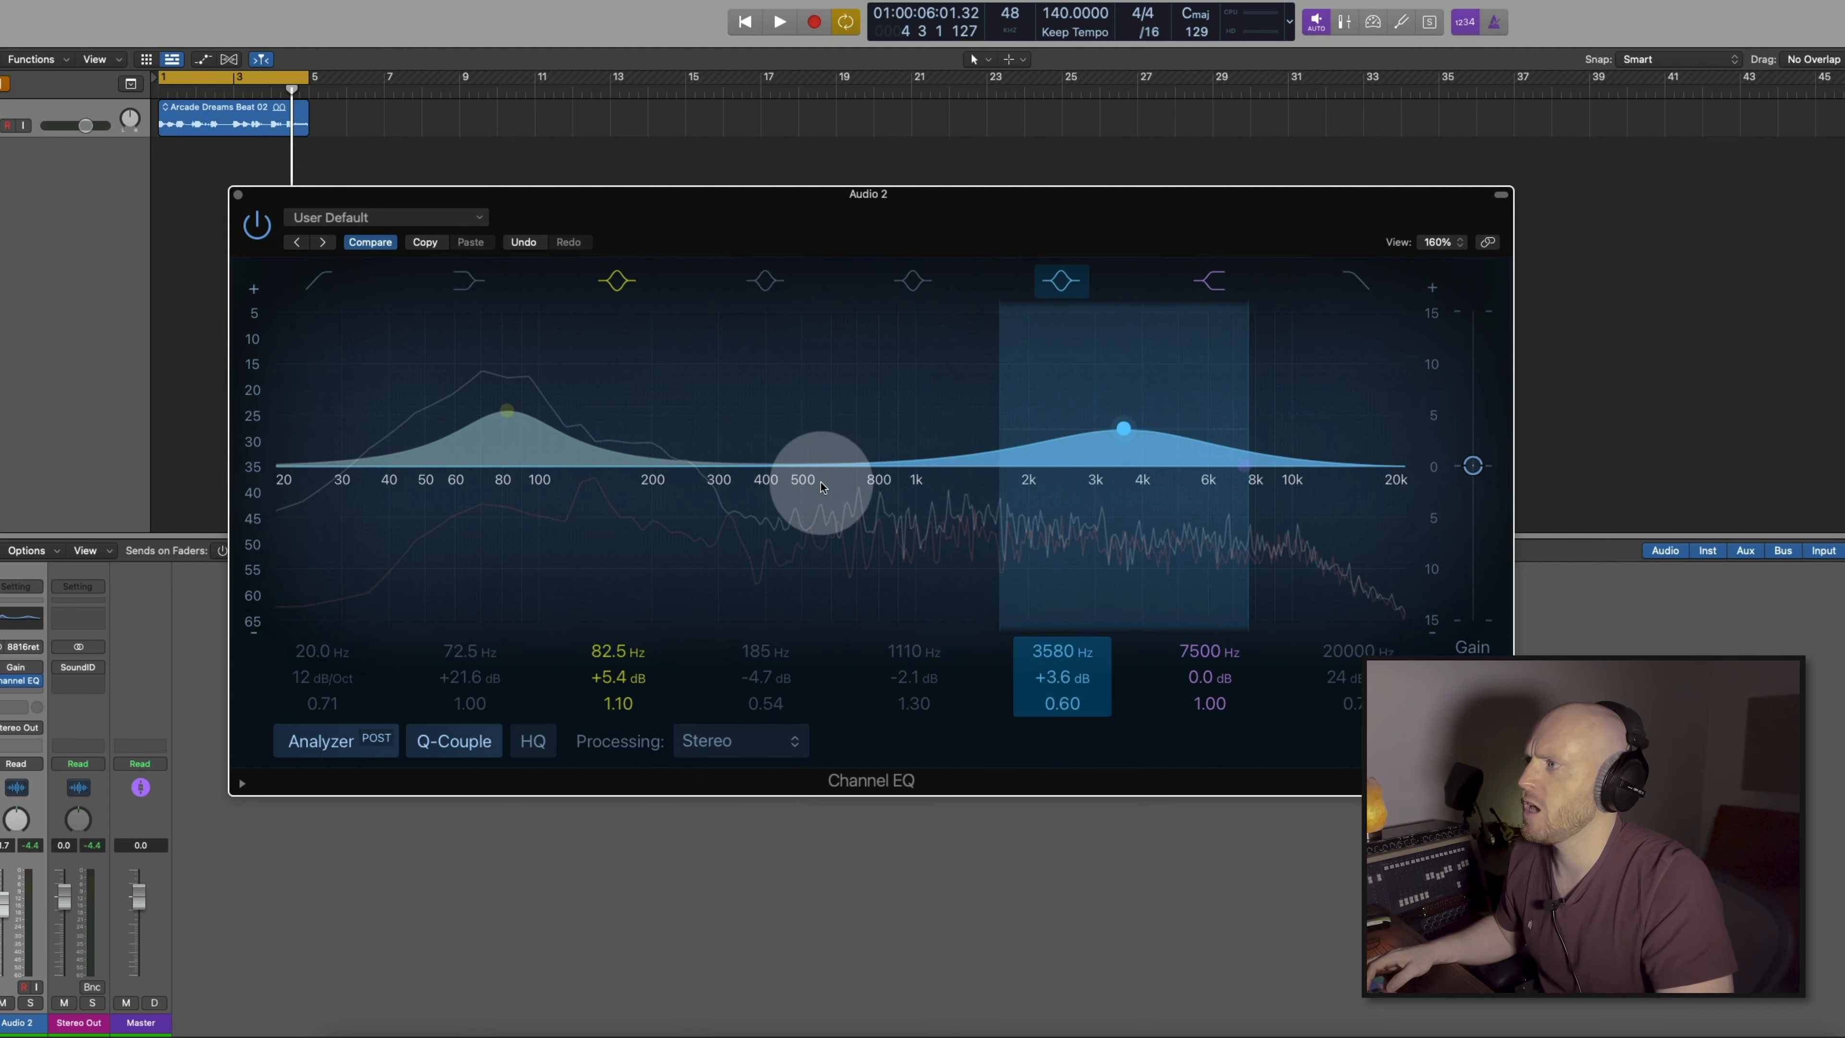
left_click(765, 281)
left_click_drag(646, 513, 797, 509)
Boost the high shelf by 7.6 dB at 9350 Hz, and enable the low cut filter at 29.6 Hz.
left_click_drag(1295, 479, 1309, 380)
left_click(324, 285)
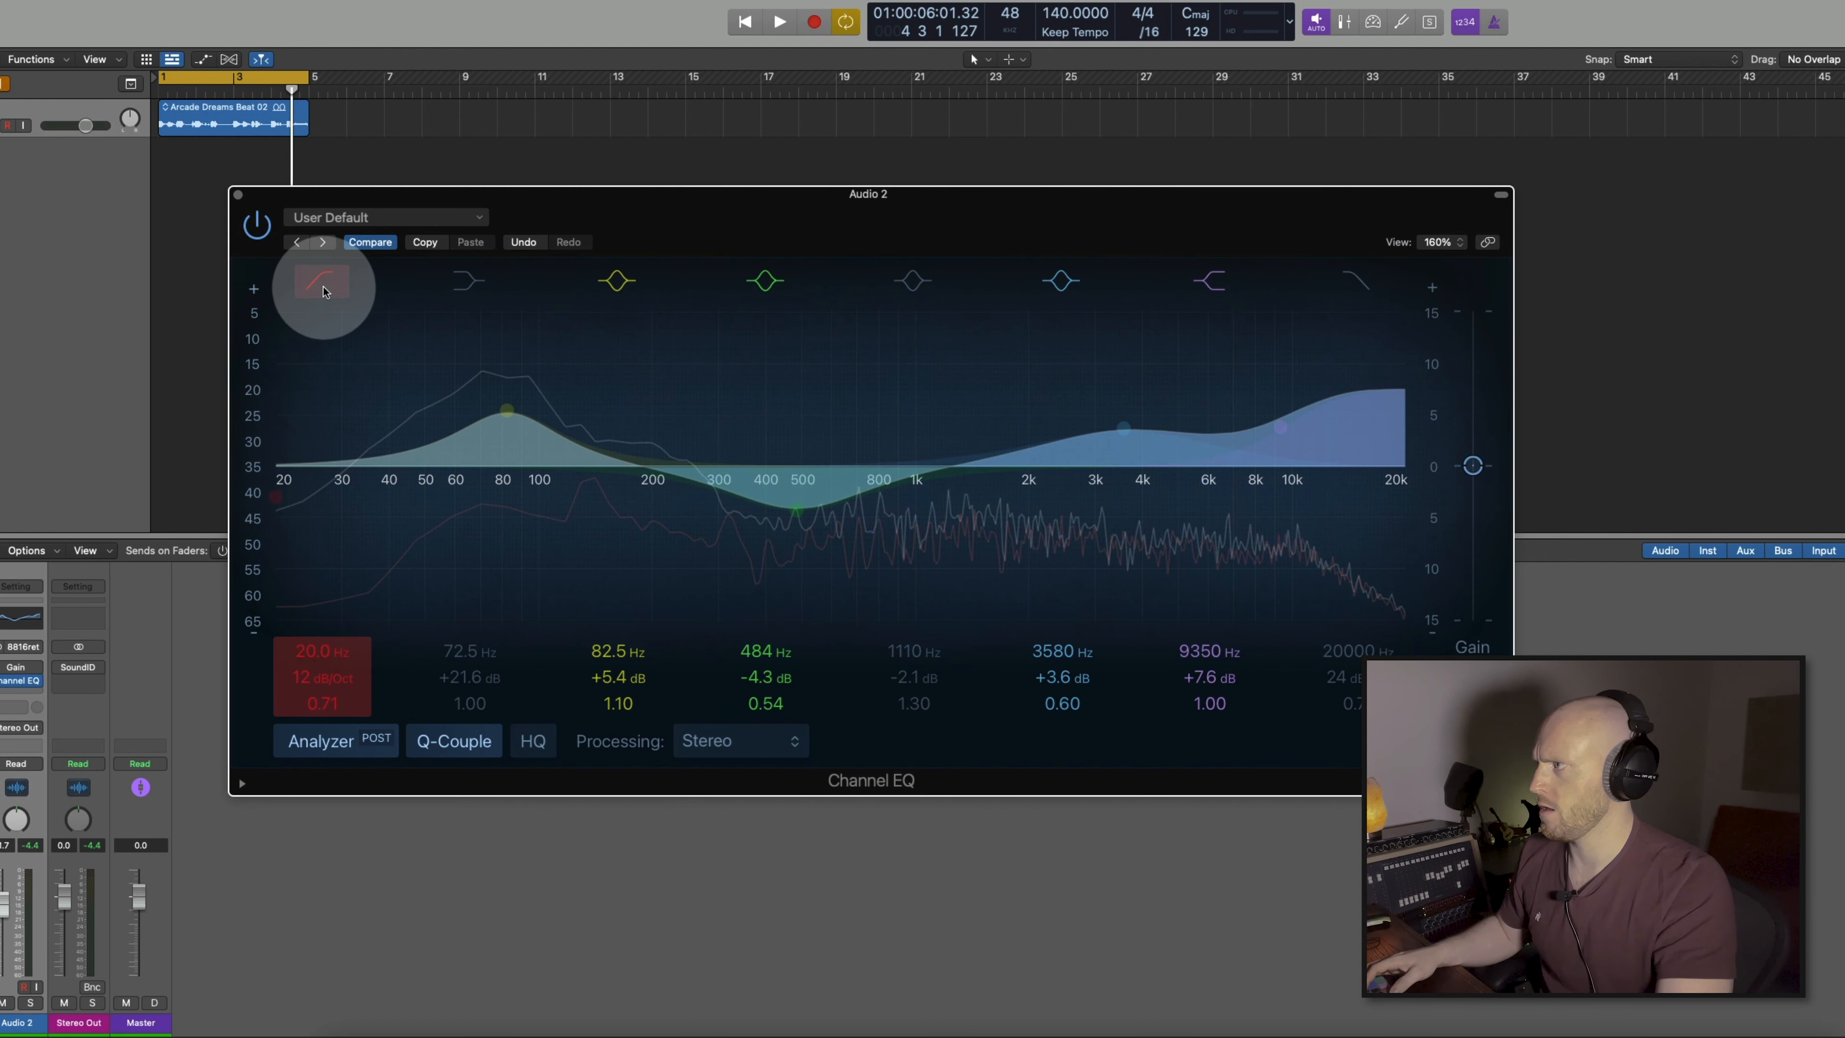
left_click_drag(315, 651, 315, 622)
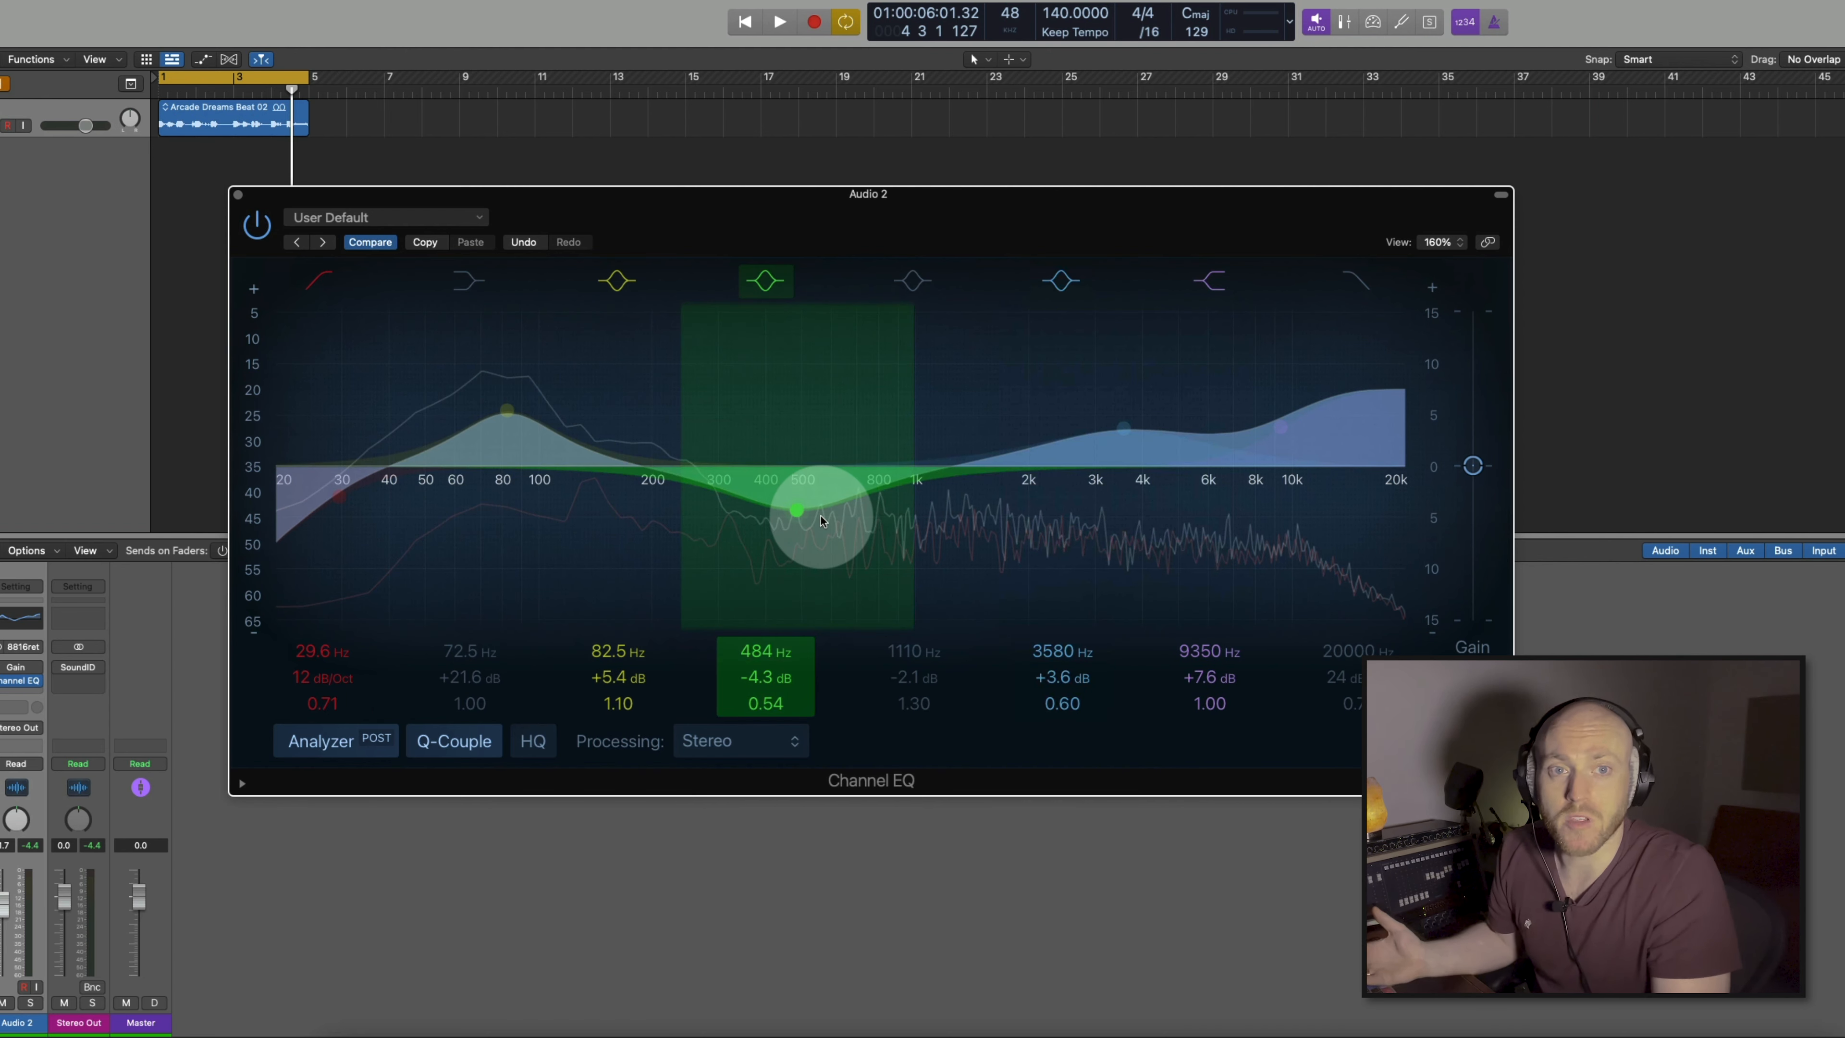
Lower the EQ's master gain by about 4 dB, listen during playback, and reset the gain to its default.
mouse_move(1472, 468)
left_mouse_down()
mouse_move(1470, 513)
mouse_move(1477, 489)
left_mouse_up()
key("space")
key("space")
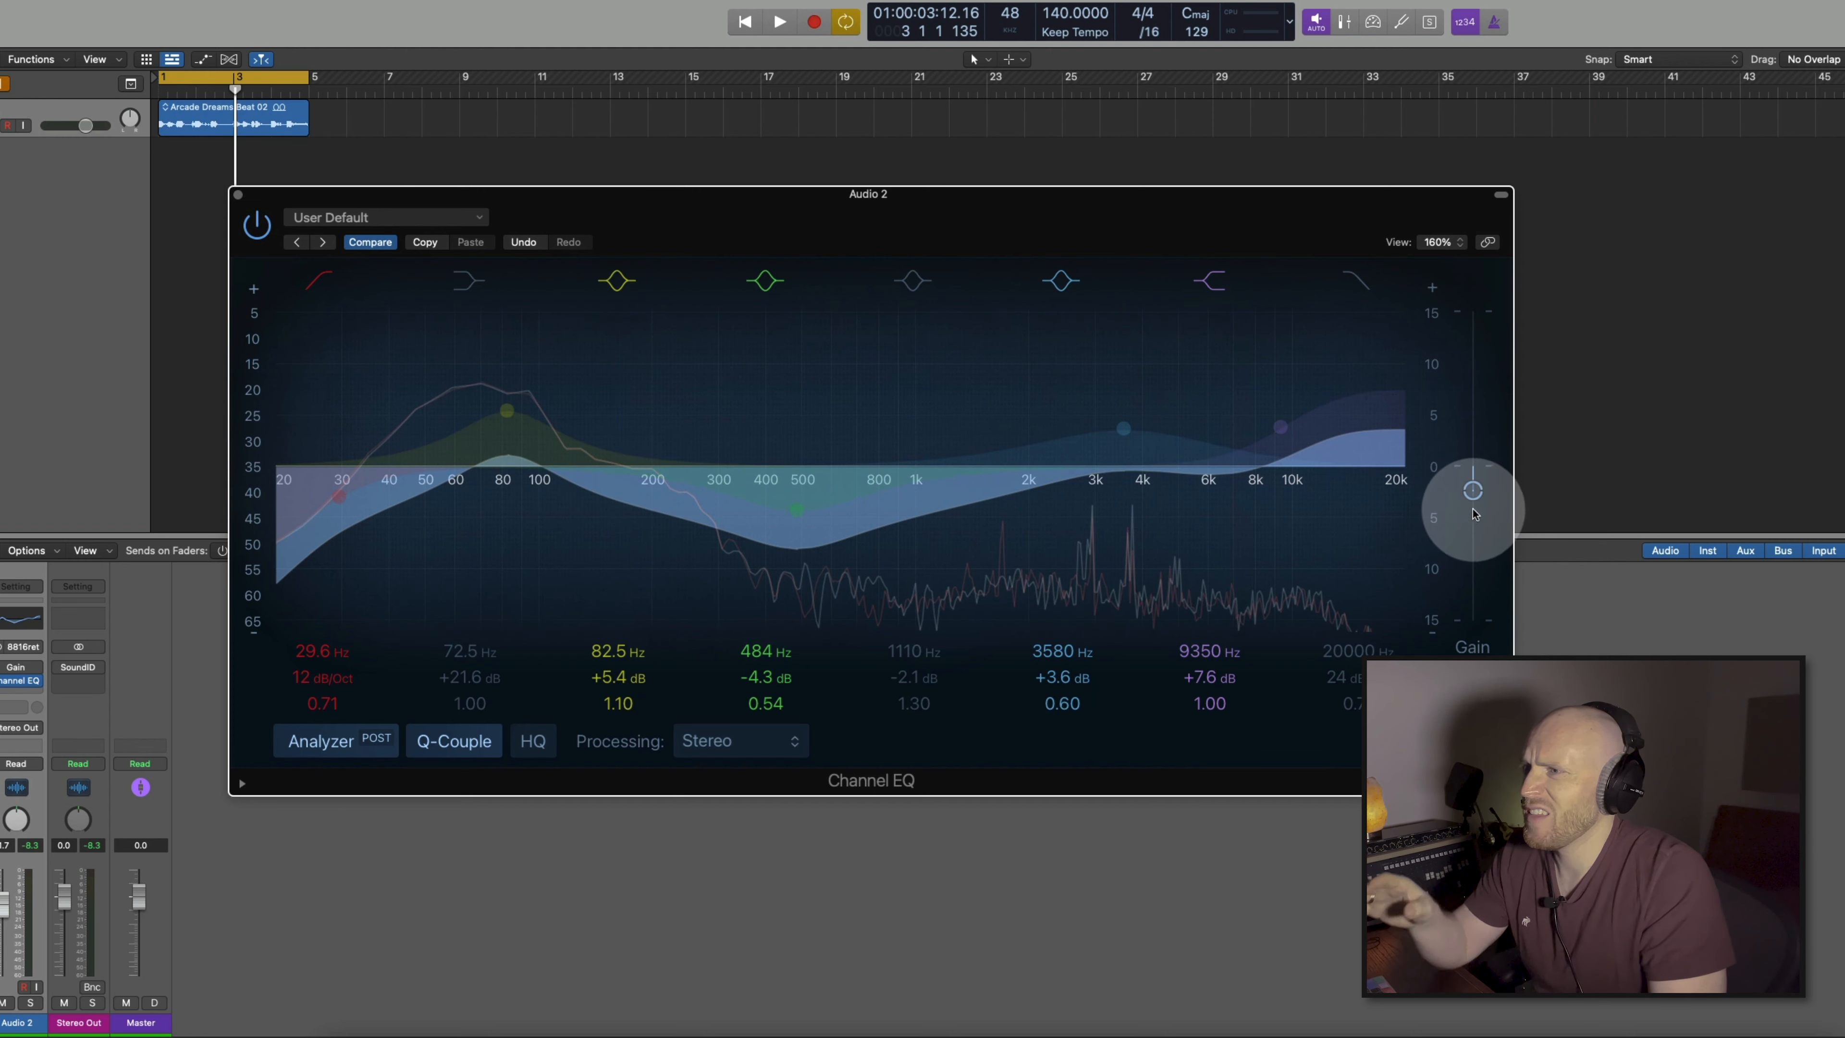
left_click(1471, 493, "alt")
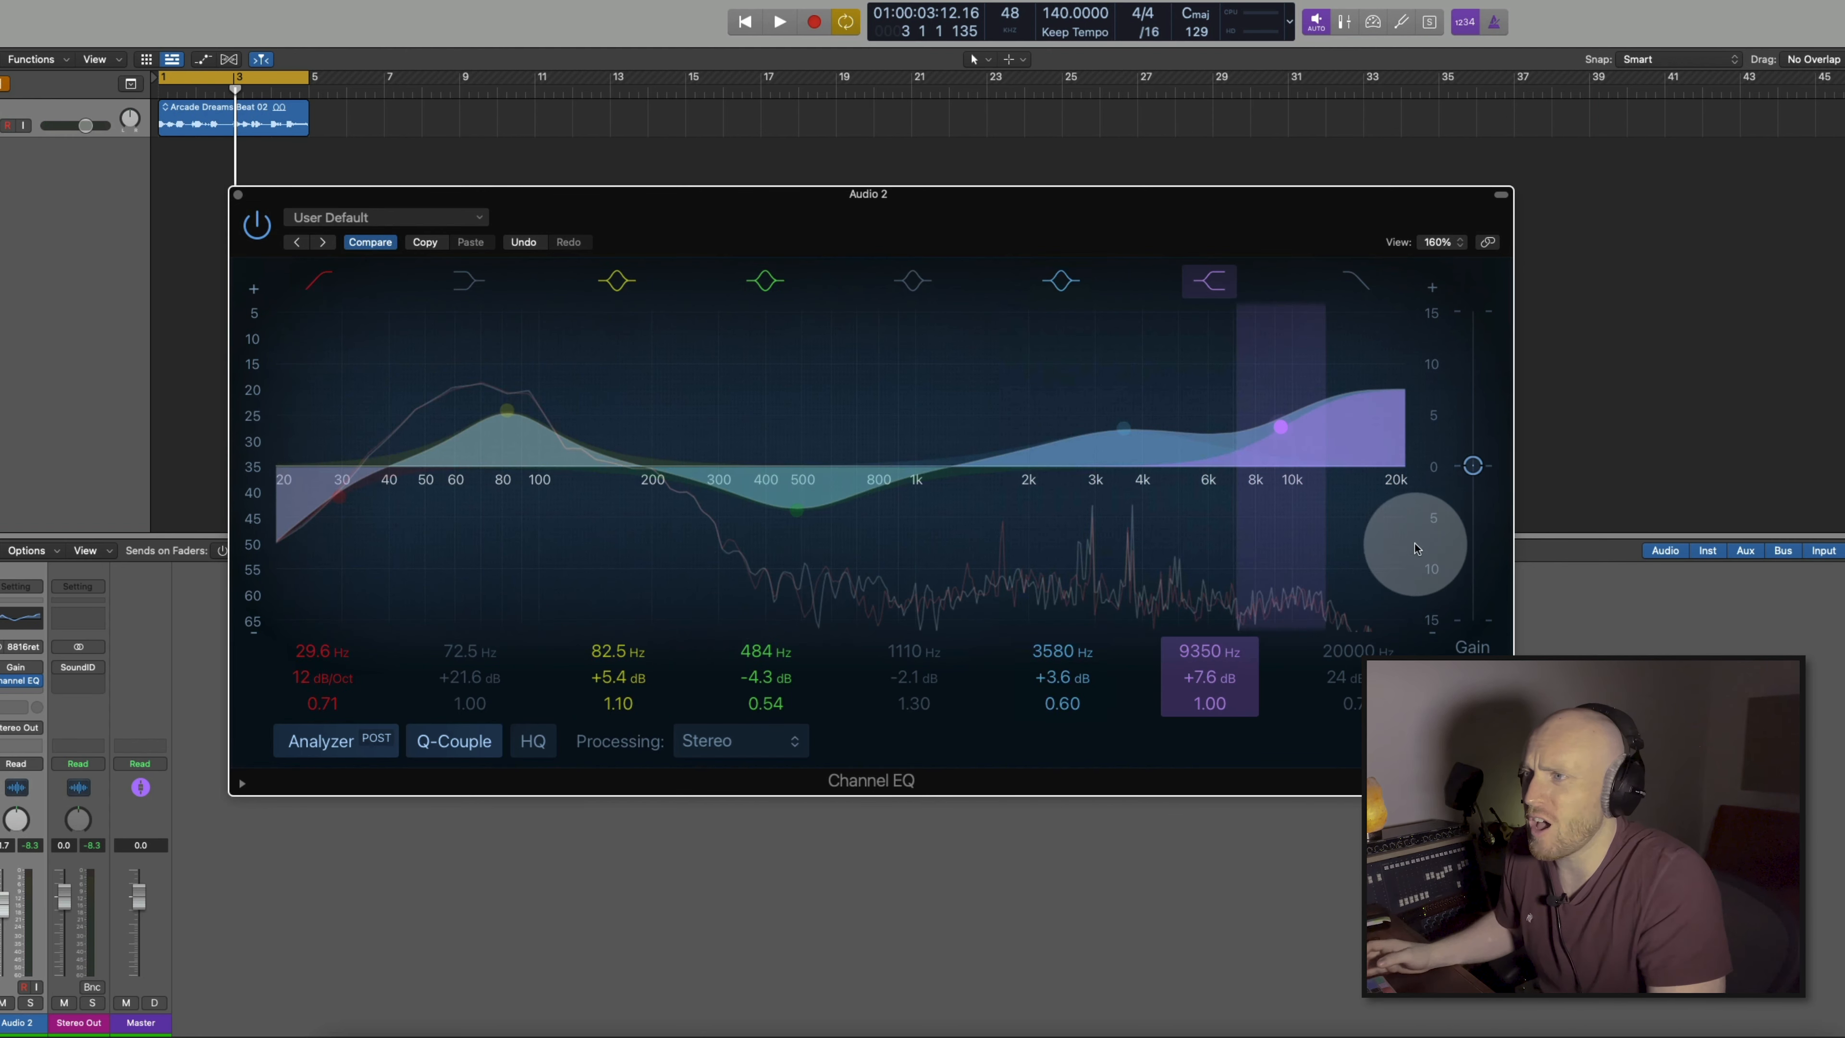
Reduce the master gain by about 4 dB and turn off Visualize Master Gain for the EQ curve.
left_click_drag(1472, 466, 1470, 486)
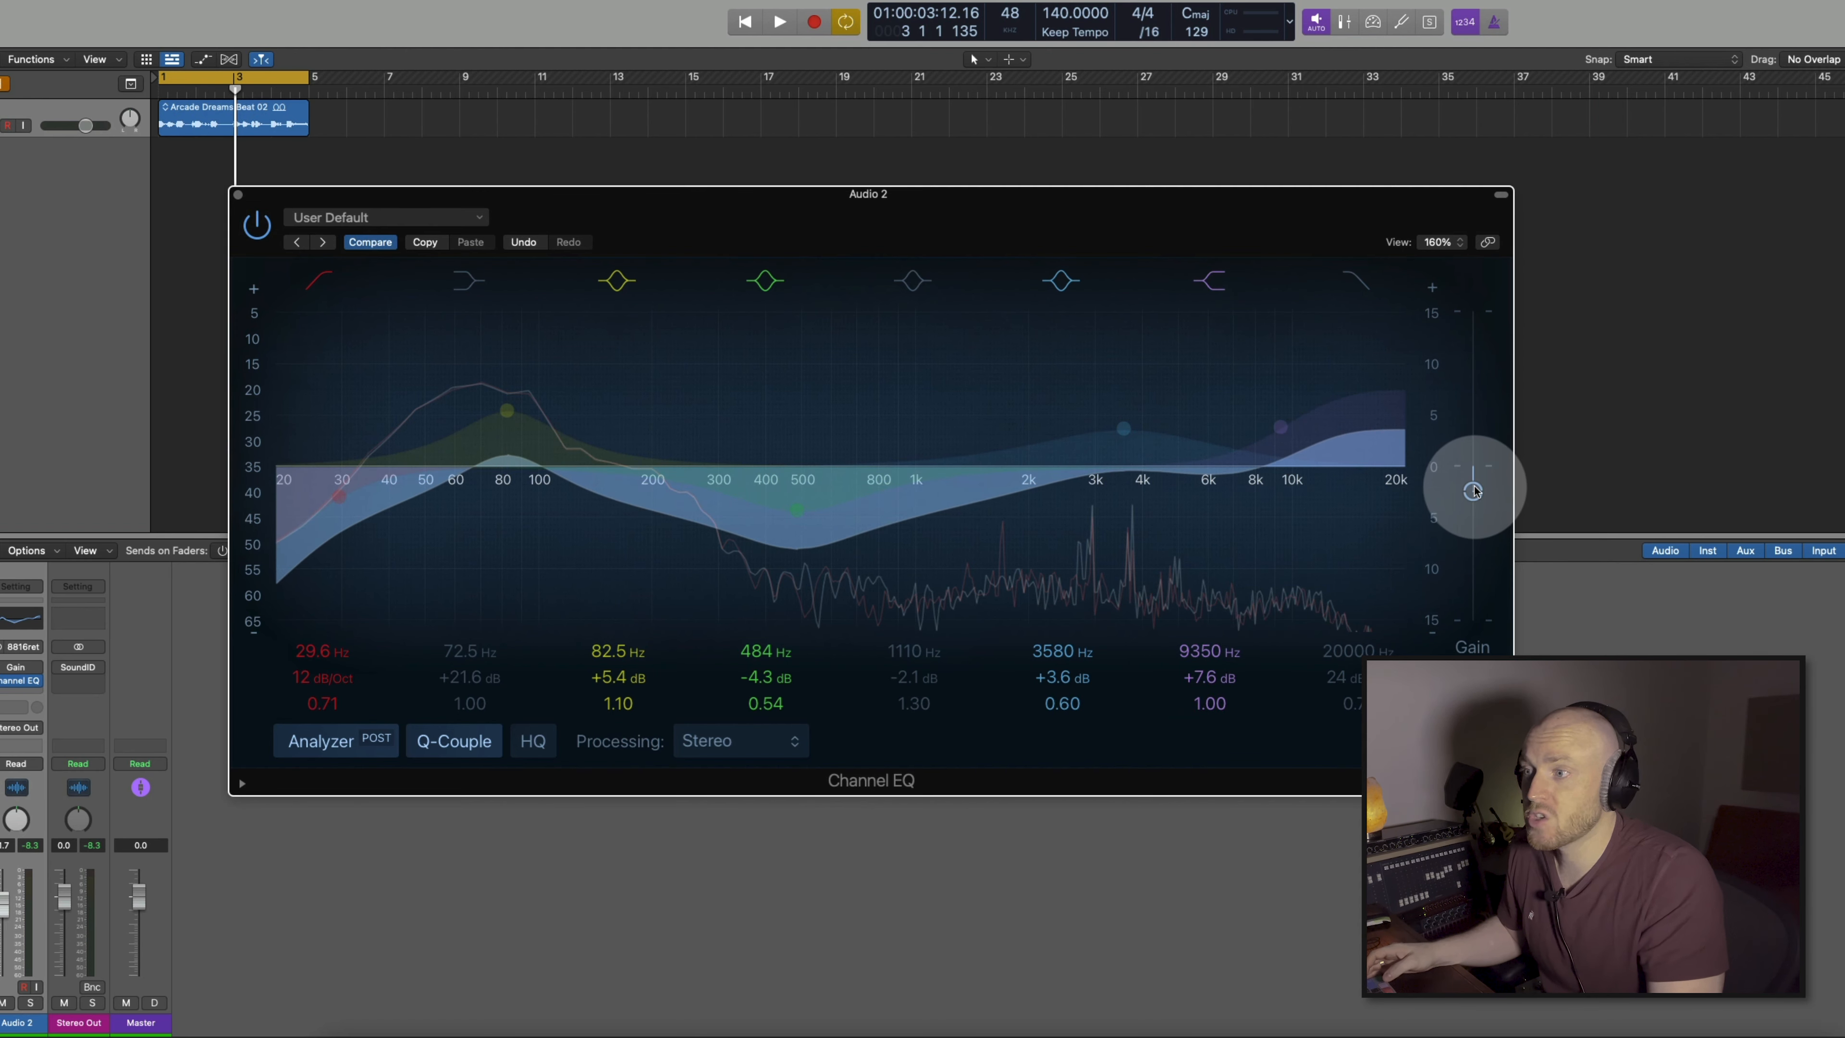
right_click(1079, 531)
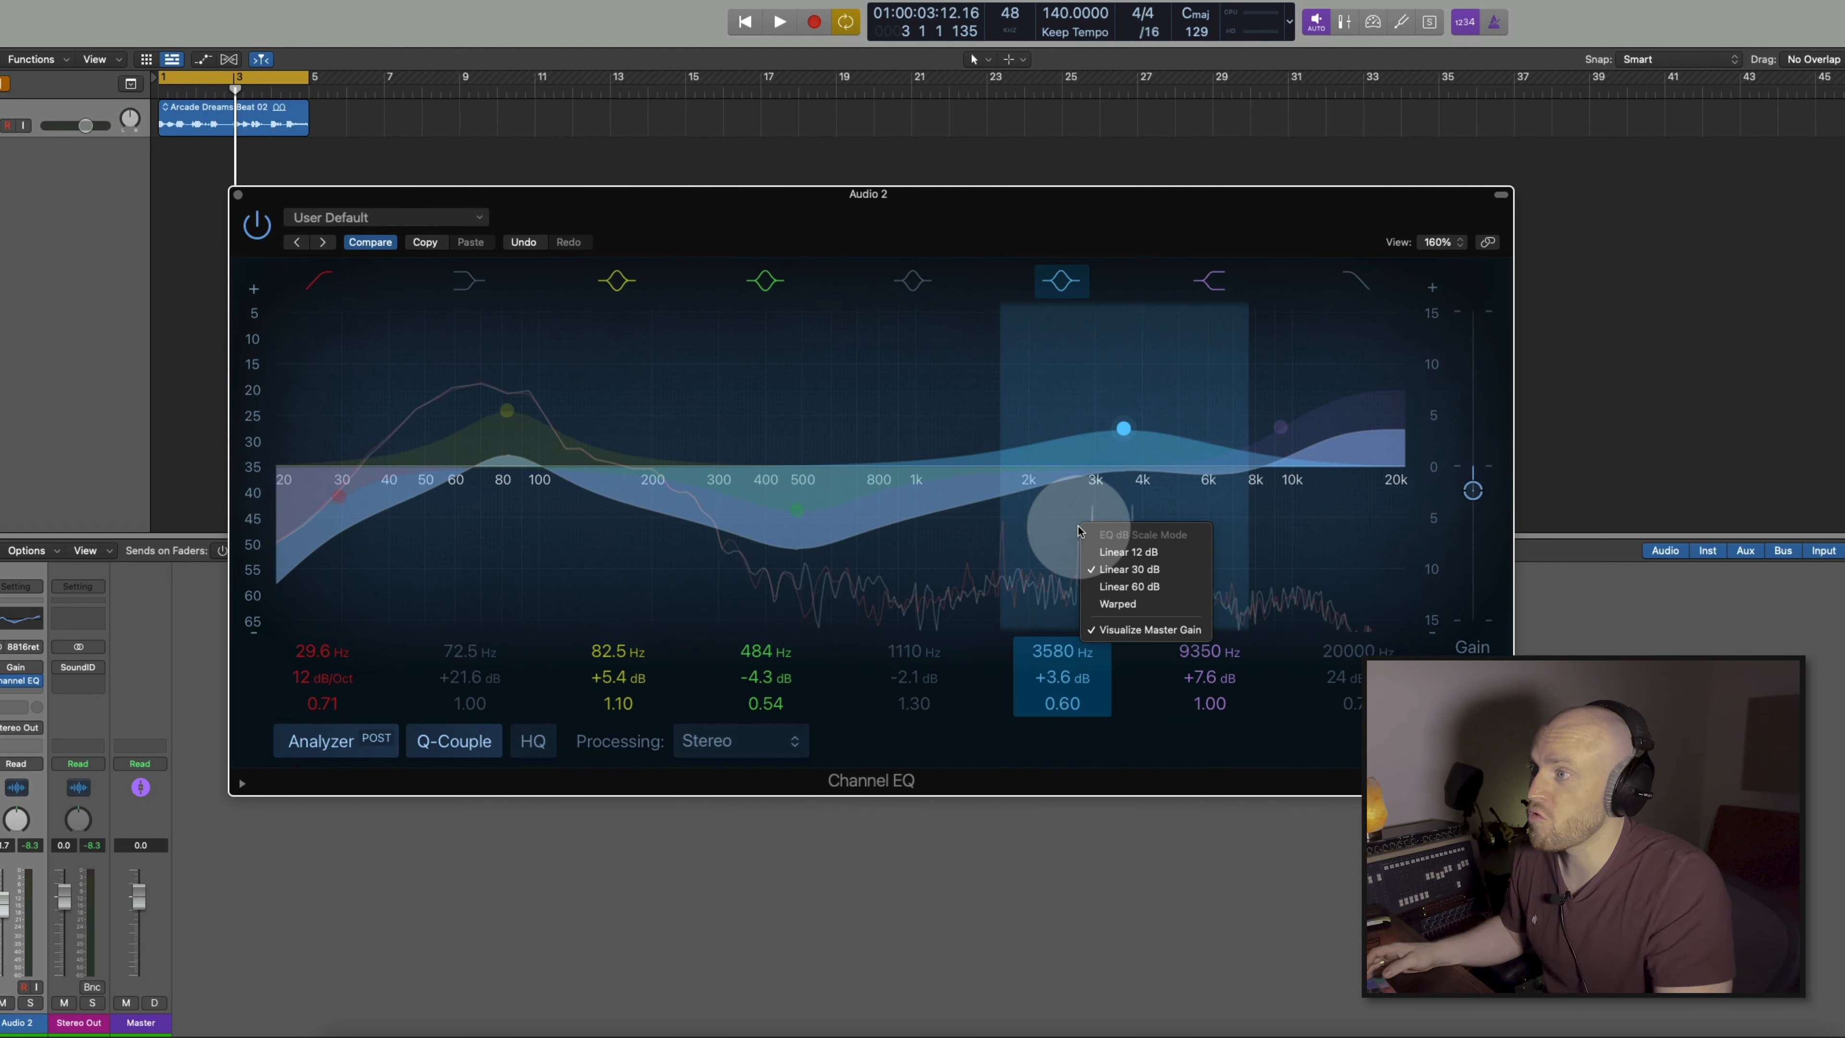
left_click(1153, 631)
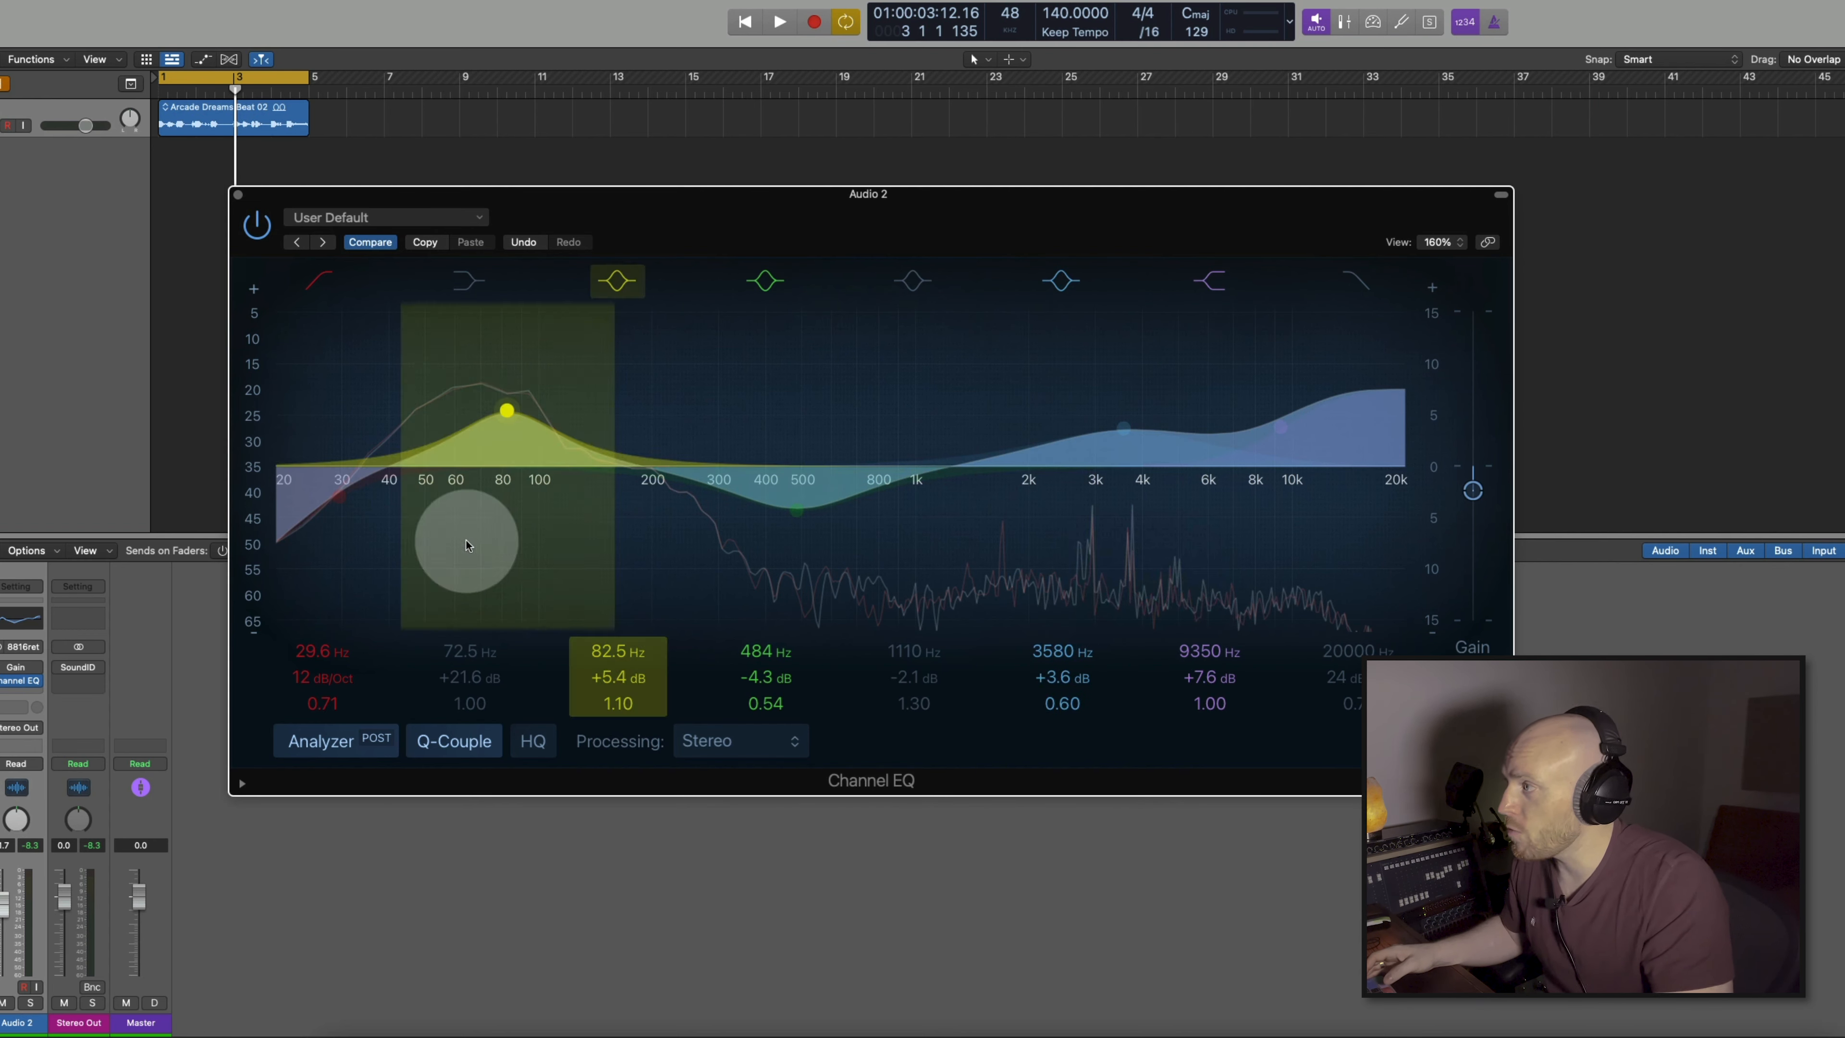